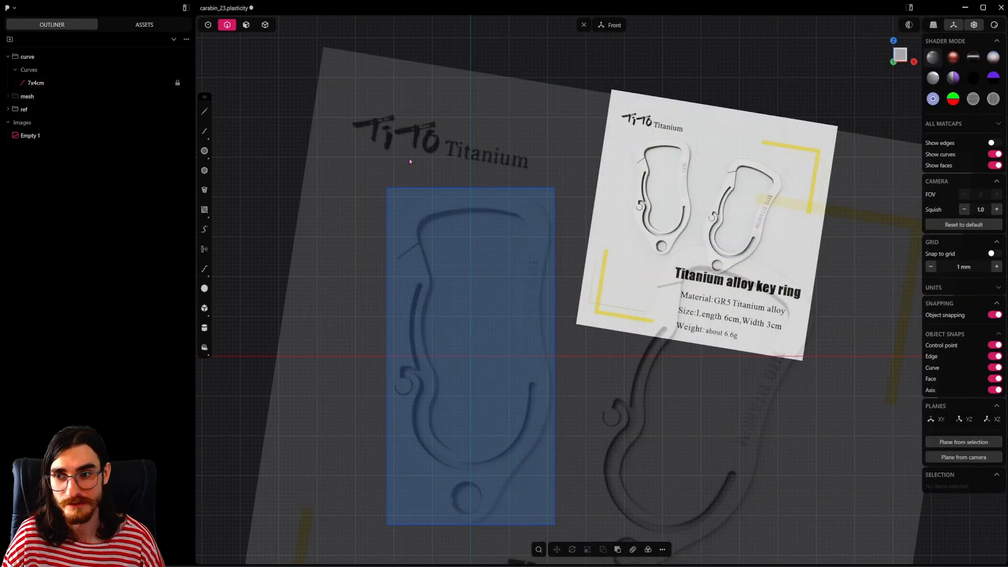
# Step: Draw a centre circle of about 7.5 mm radius on the vertical axis around the reference's bottom key-ring hole
pyautogui.click(205, 152)
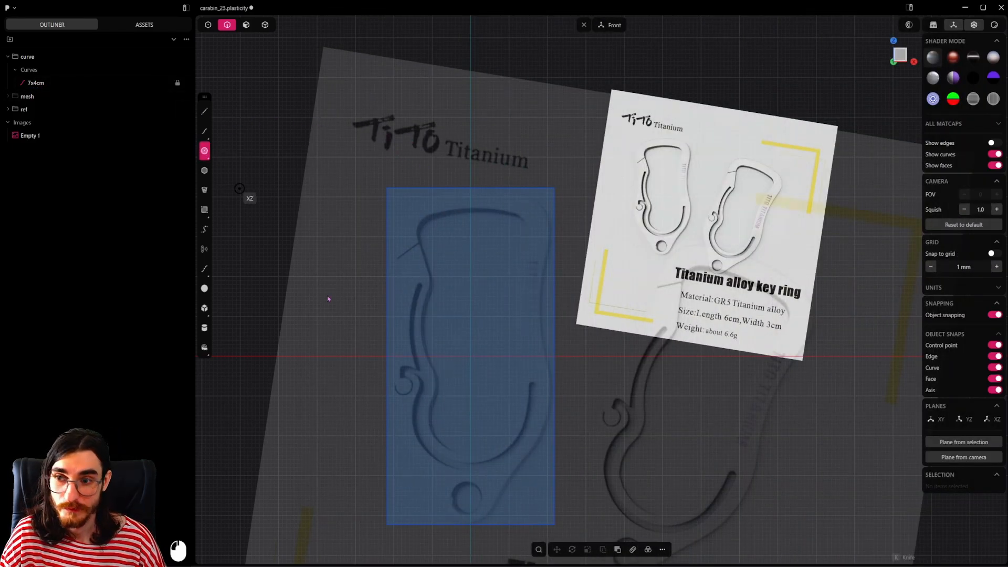
pyautogui.click(470, 494)
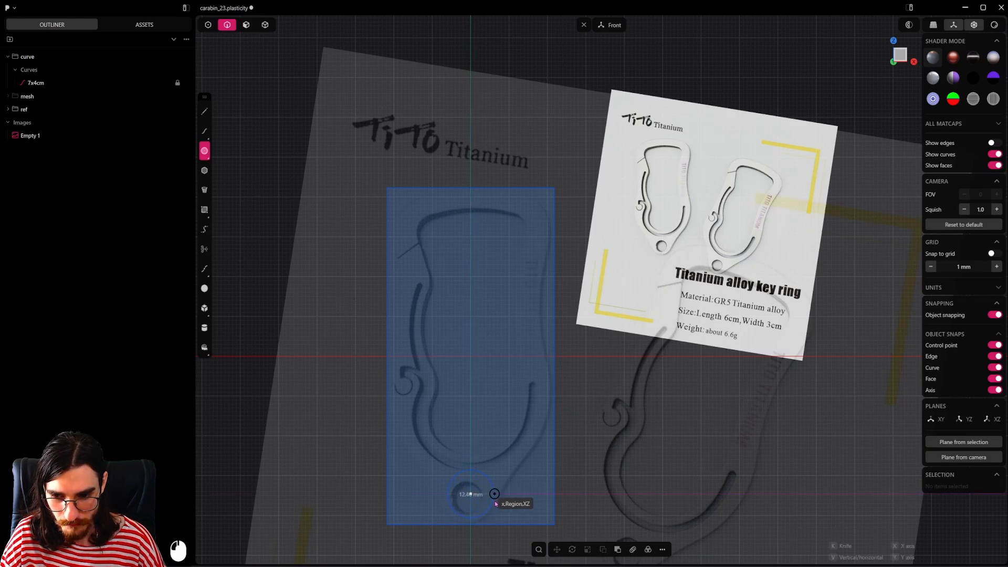
pyautogui.click(499, 499)
# Step: Draw two centre circles on the reference's gate side: about 6.6 mm radius around the hook and about 4.6 mm radius above the slot
pyautogui.click(205, 151)
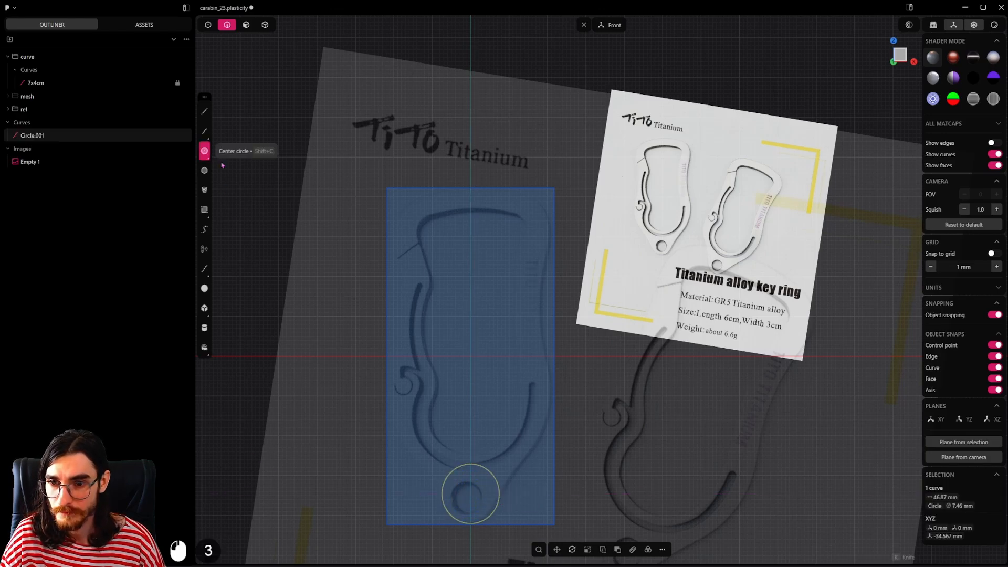
pyautogui.click(413, 385)
pyautogui.click(438, 385)
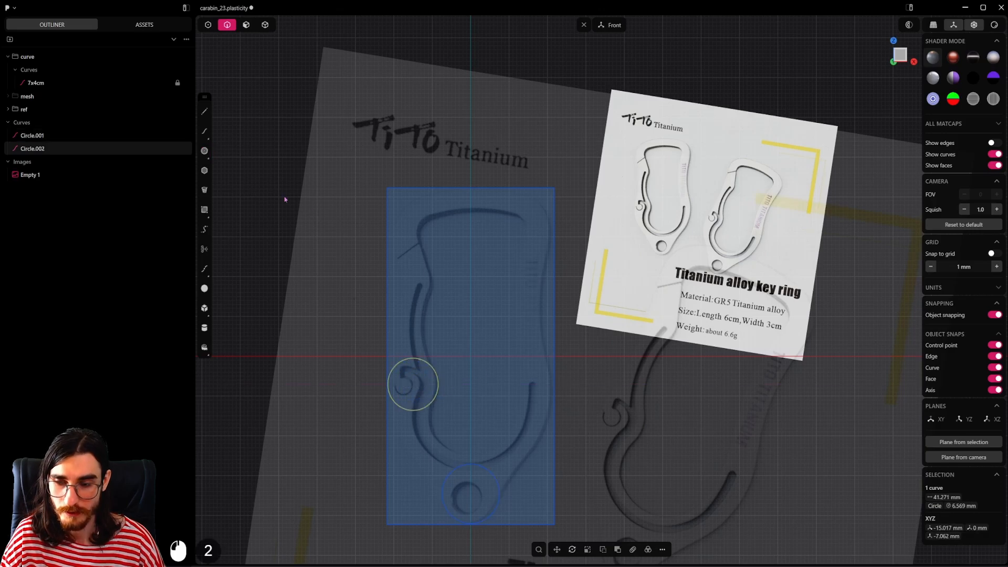
pyautogui.click(205, 151)
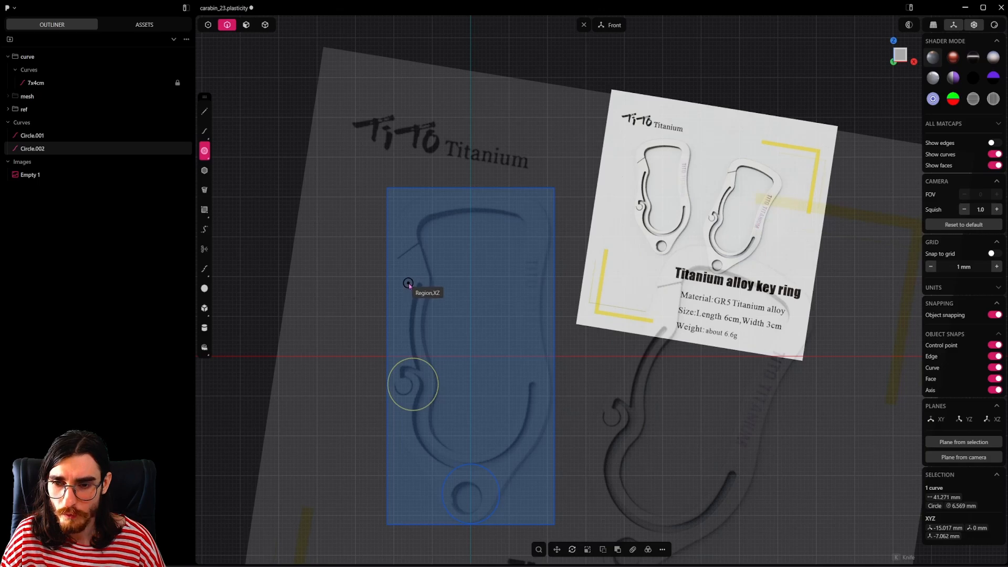
pyautogui.click(408, 282)
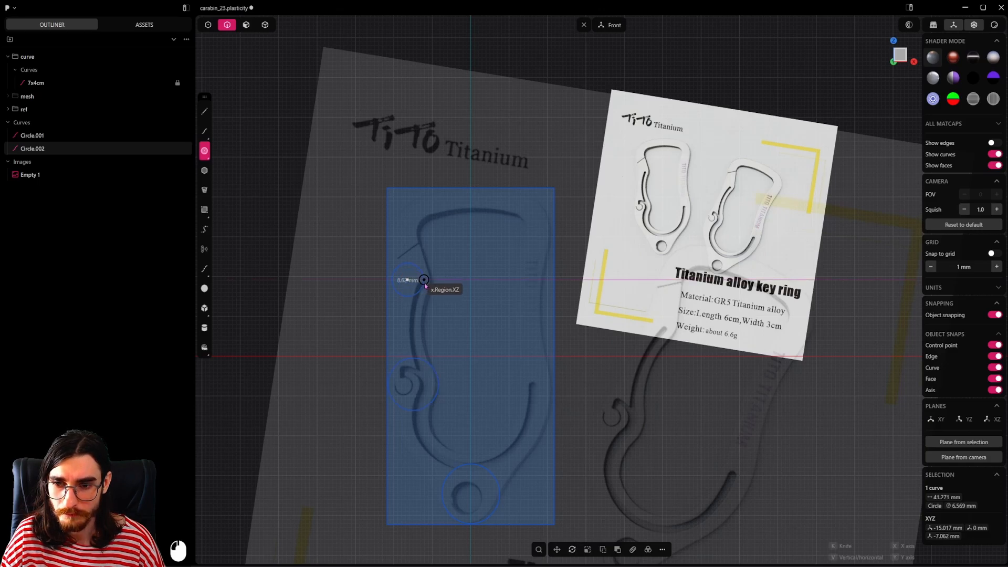
pyautogui.click(425, 281)
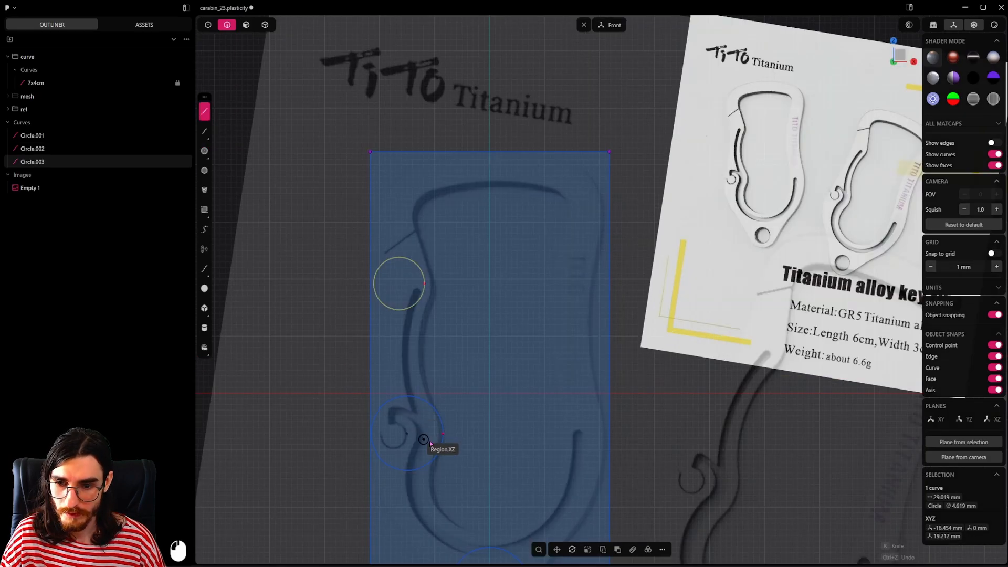
# Step: Draw a vertical guide line about 31 mm long up from the hook circle's inner edge and move the upper circle along X until its edge meets it
pyautogui.click(443, 433)
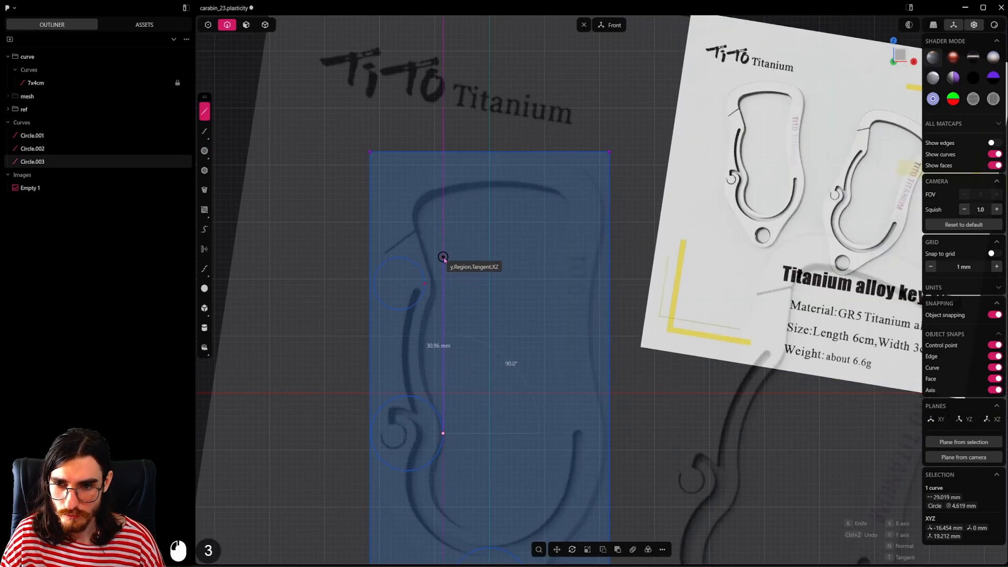
pyautogui.click(443, 257)
pyautogui.click(410, 276)
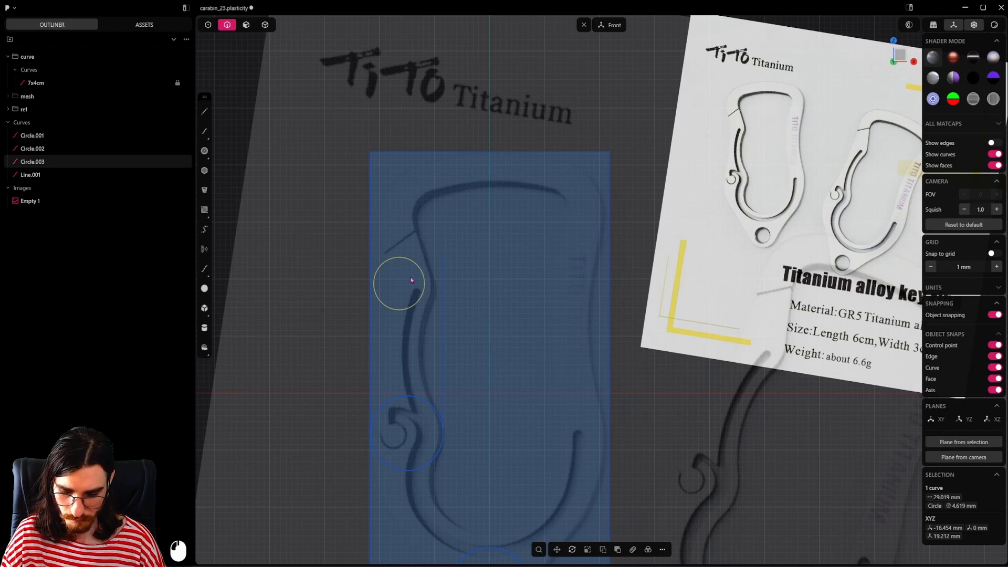
pyautogui.press('v')
pyautogui.click(424, 284)
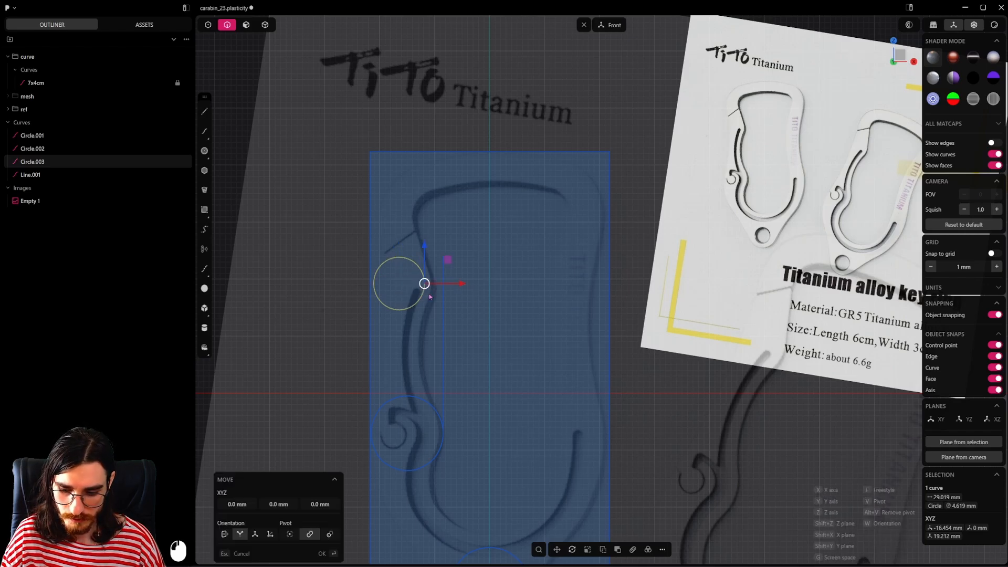
pyautogui.press('g')
pyautogui.press('x')
pyautogui.keyDown('ctrl'); pyautogui.click(444, 285); pyautogui.keyUp('ctrl')
pyautogui.rightClick(484, 310)
pyautogui.scroll(-3, 484, 311)
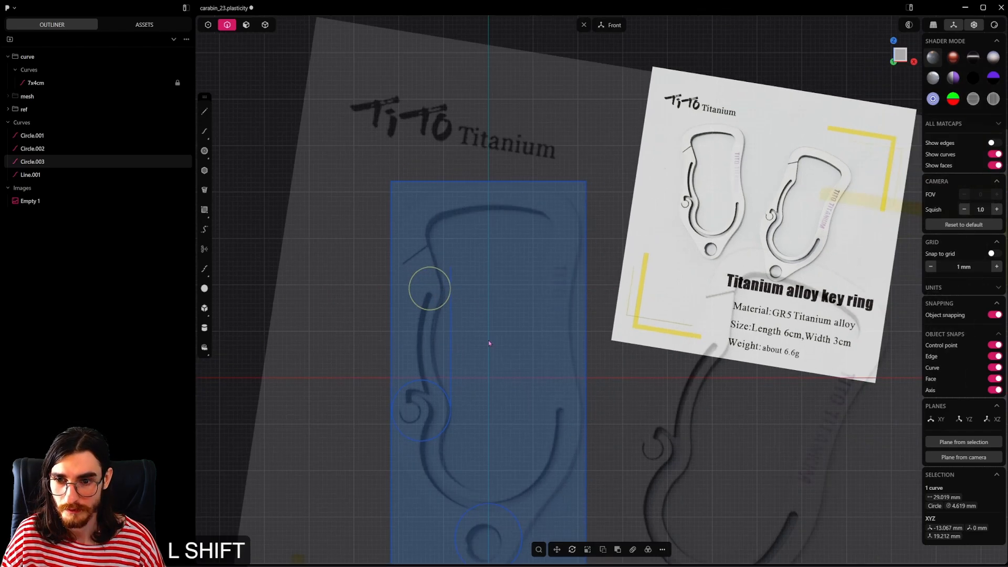
# Step: Examine the reference carabiner's gate-side contour in comparison with the drawn circles and the vertical guide line
pyautogui.keyDown('shift'); pyautogui.moveTo(488, 341); pyautogui.dragTo(472, 314, button='middle'); pyautogui.keyUp('shift')
pyautogui.click(491, 141)
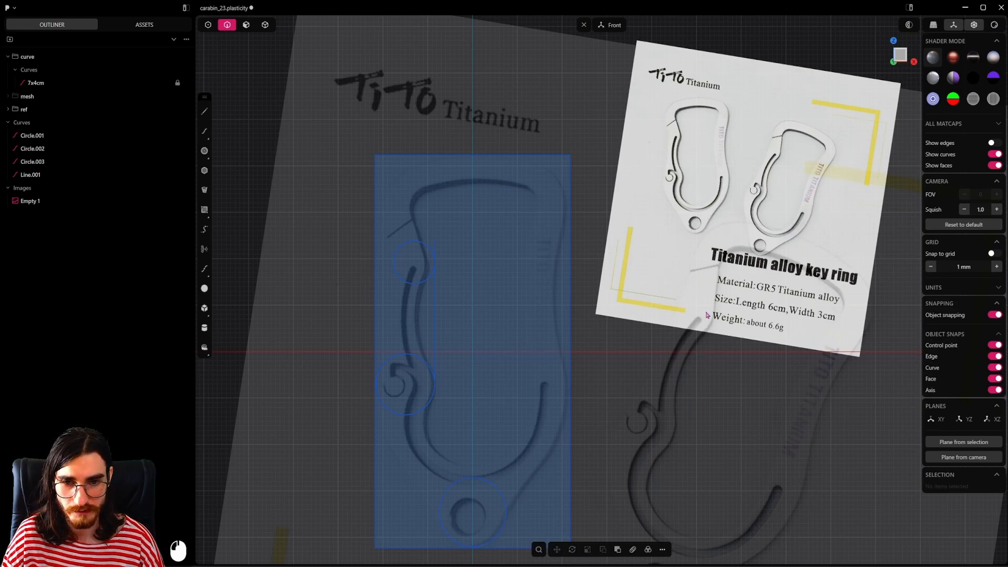
pyautogui.keyDown('shift'); pyautogui.moveTo(707, 315); pyautogui.dragTo(692, 359, button='middle'); pyautogui.keyUp('shift')
pyautogui.scroll(2, 684, 214)
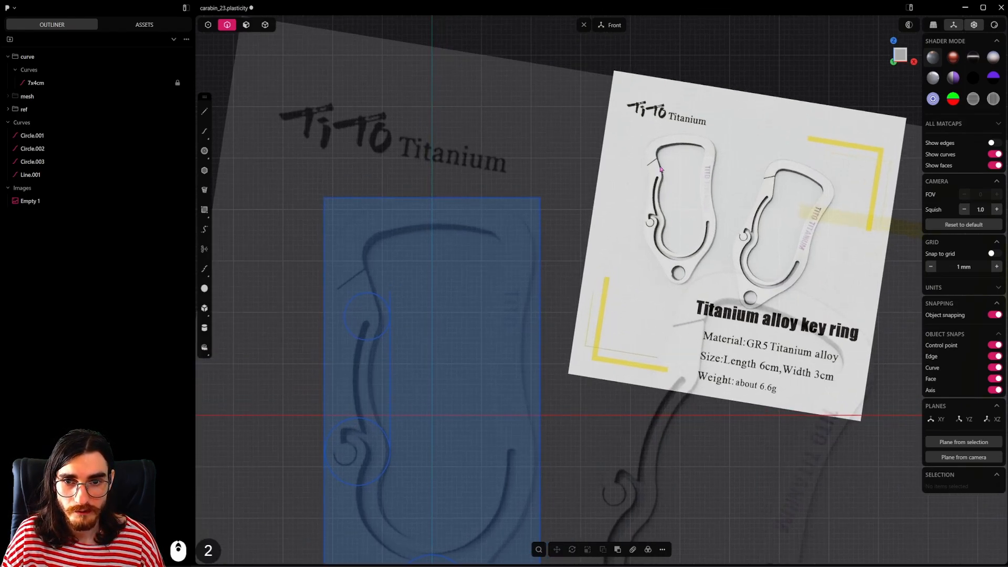
pyautogui.click(391, 371)
pyautogui.keyDown('shift'); pyautogui.moveTo(413, 384); pyautogui.dragTo(434, 382, button='middle'); pyautogui.keyUp('shift')
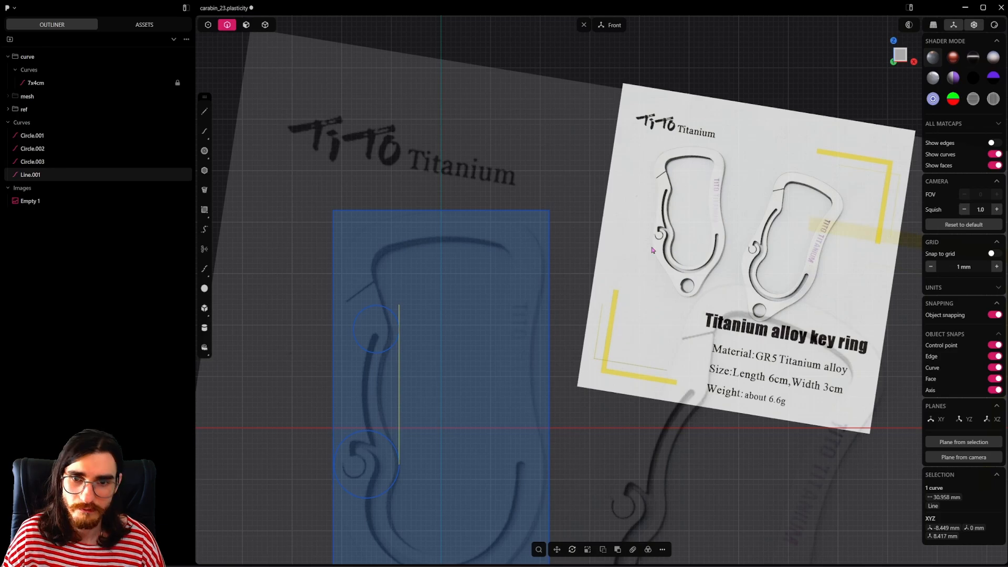
pyautogui.keyDown('shift'); pyautogui.moveTo(652, 250); pyautogui.dragTo(676, 244, button='middle'); pyautogui.keyUp('shift')
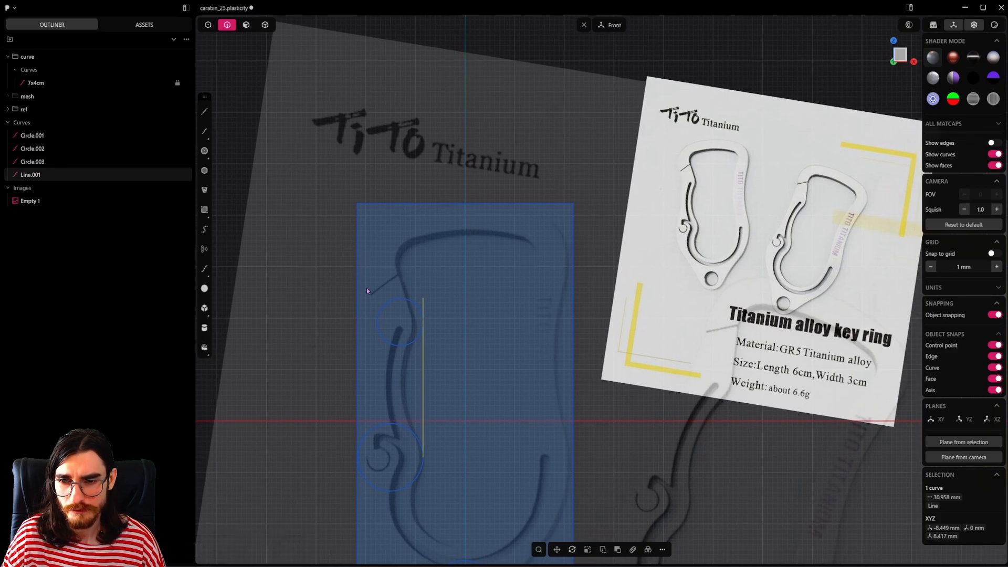
pyautogui.keyDown('shift'); pyautogui.moveTo(434, 298); pyautogui.dragTo(523, 311, button='middle'); pyautogui.keyUp('shift')
pyautogui.scroll(-3, 475, 342)
pyautogui.keyDown('shift'); pyautogui.moveTo(475, 341); pyautogui.dragTo(455, 323, button='middle'); pyautogui.keyUp('shift')
pyautogui.click(451, 333)
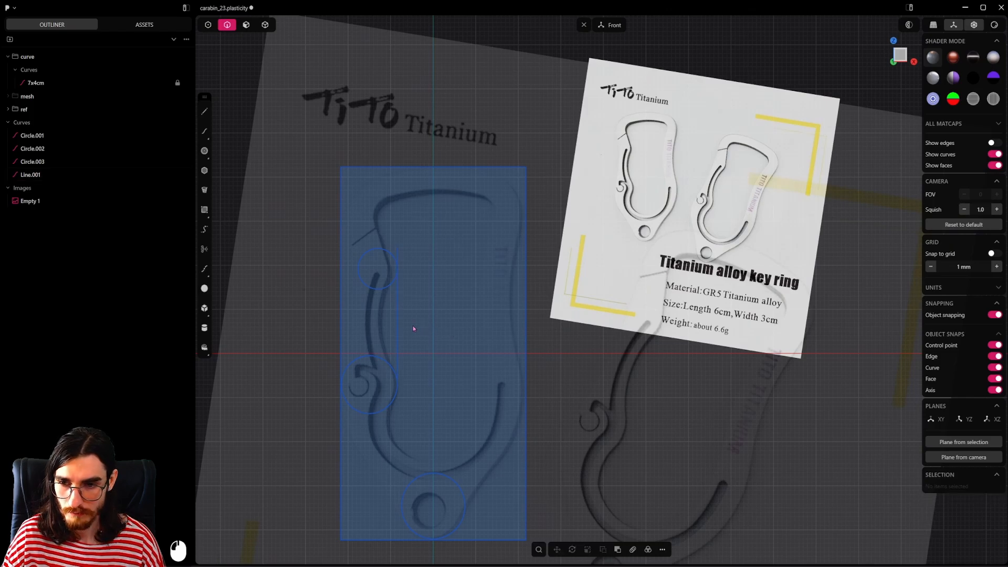
# Step: Delete the vertical guide line beside the two gate-side circles
pyautogui.press('2')
pyautogui.click(397, 329)
pyautogui.press('x')
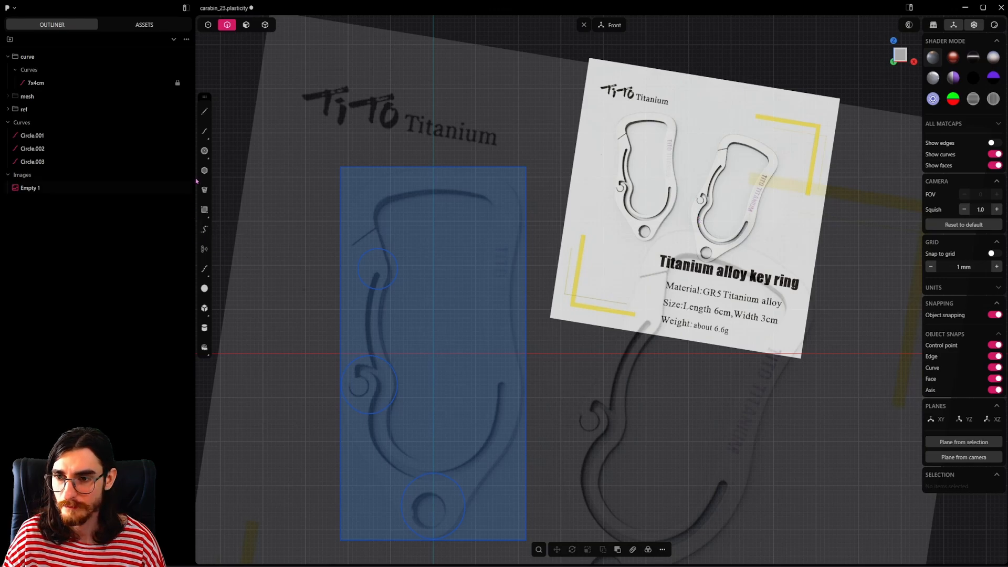
# Step: Draw a three-point circle of about 54 mm radius following the concave waist on the spine side of the reference
pyautogui.click(204, 151)
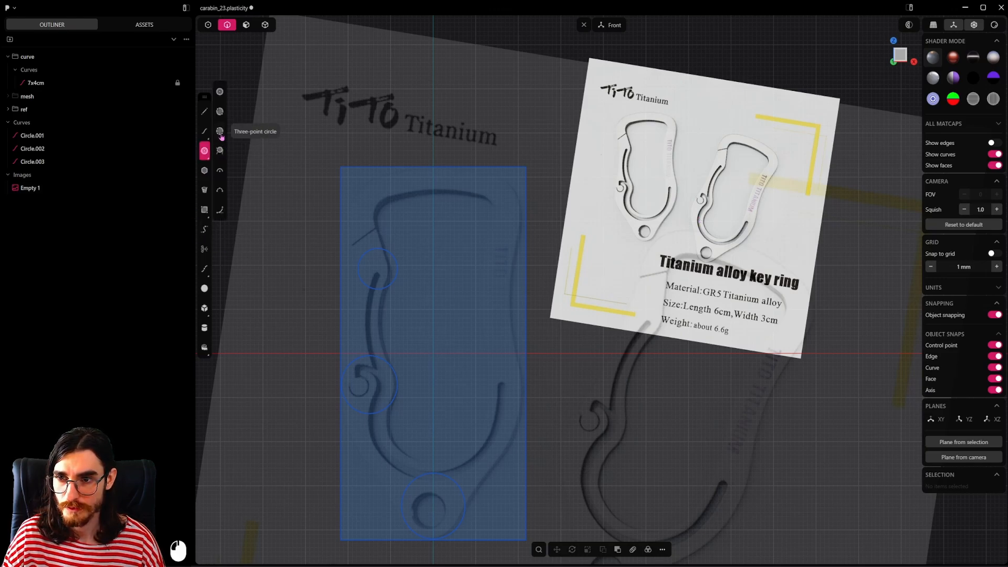
pyautogui.scroll(11, 536, 321)
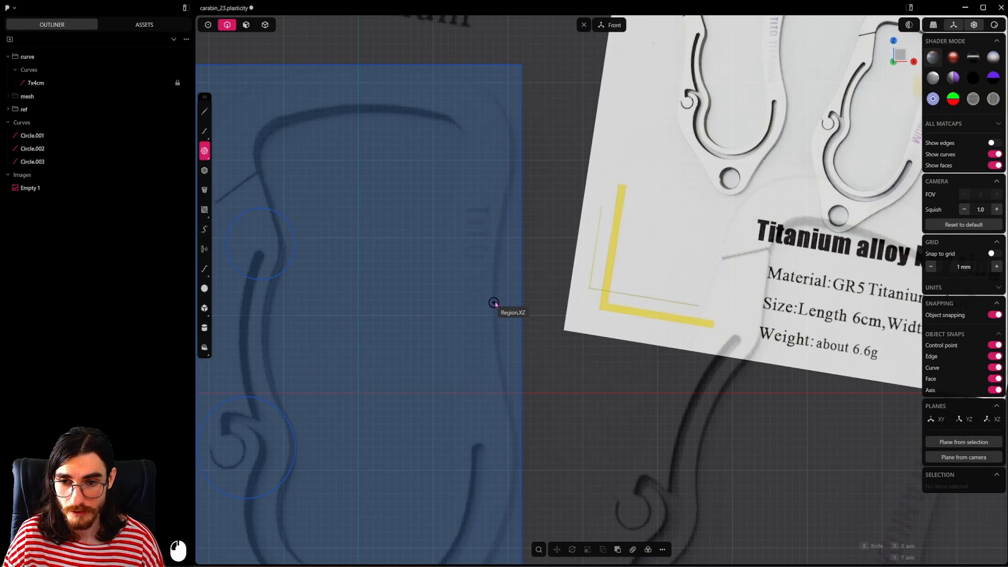
pyautogui.click(494, 296)
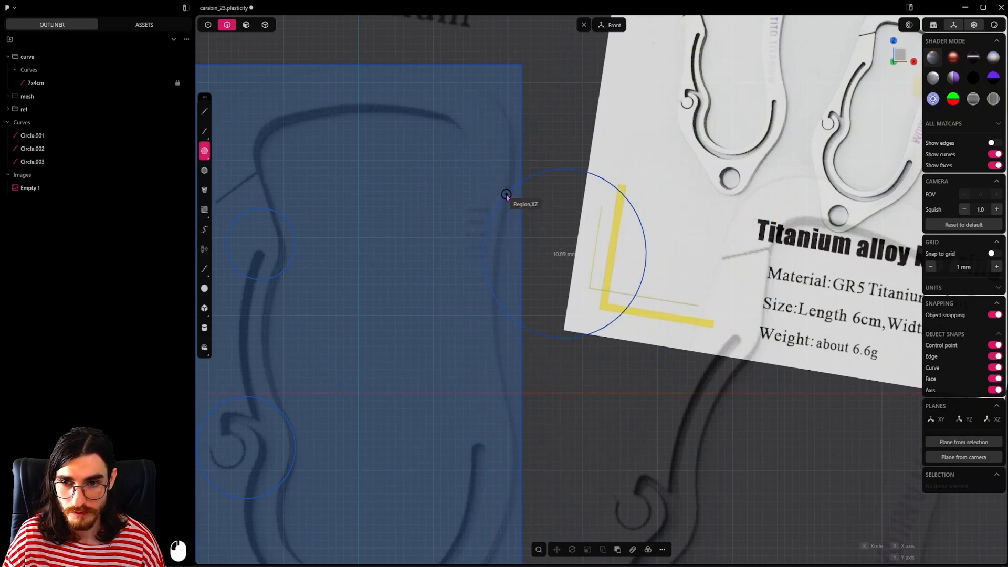
pyautogui.click(509, 420)
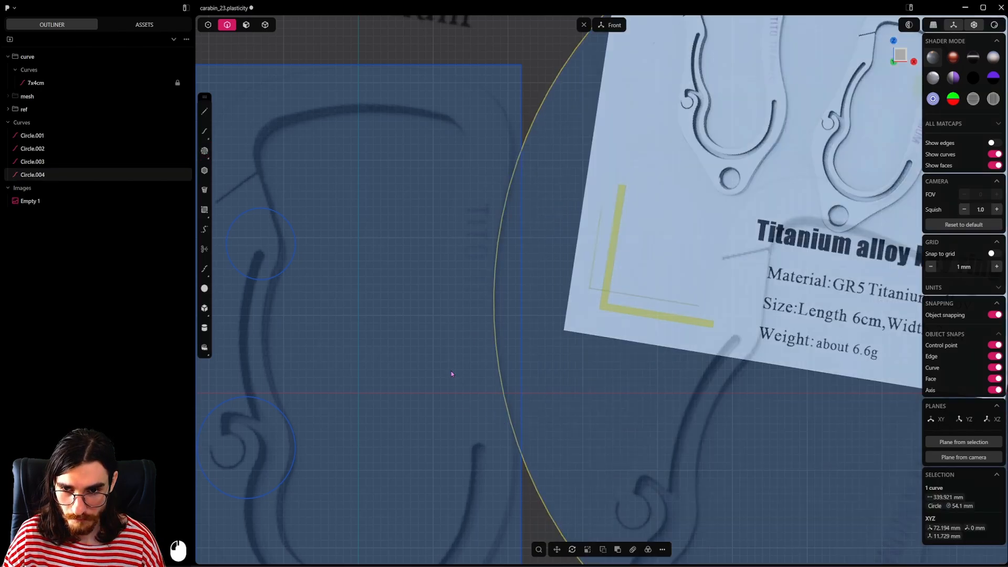
# Step: Trim away the part of the large circle outside the rectangle, keeping only the arc along the carabiner's waist
pyautogui.scroll(-5, 462, 390)
pyautogui.keyDown('shift'); pyautogui.moveTo(463, 392); pyautogui.dragTo(497, 367, button='middle'); pyautogui.keyUp('shift')
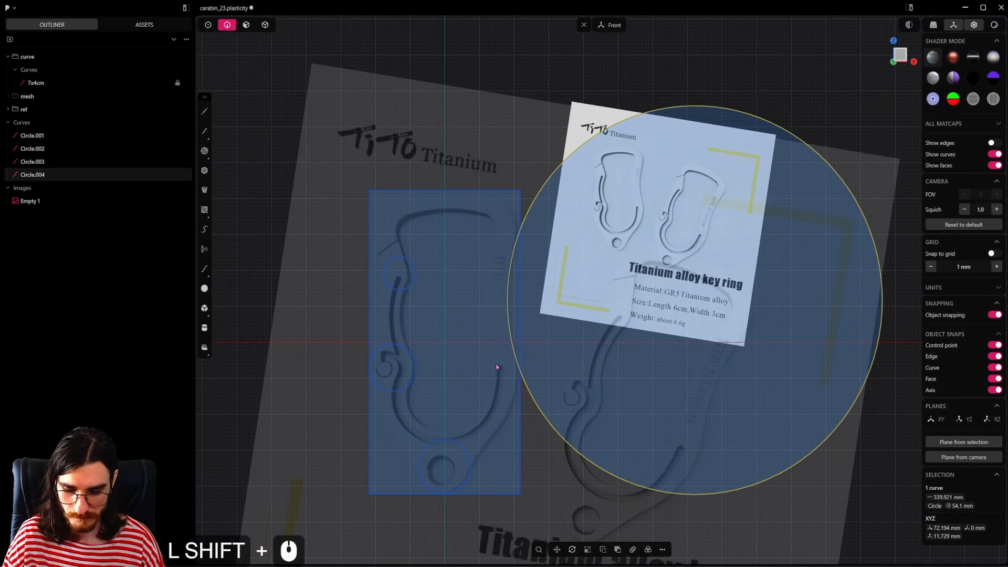
pyautogui.press('t')
pyautogui.click(529, 211)
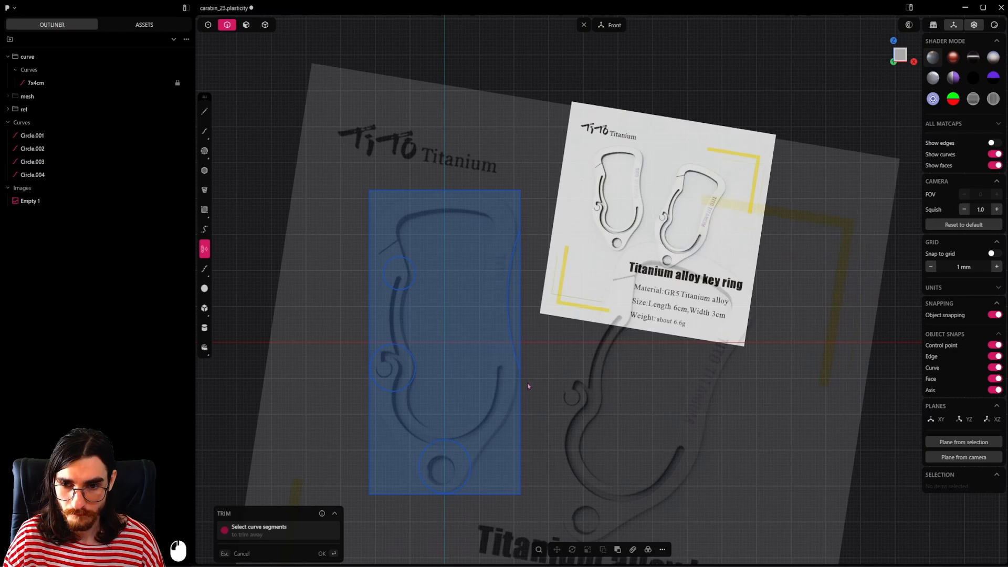
pyautogui.scroll(3, 504, 304)
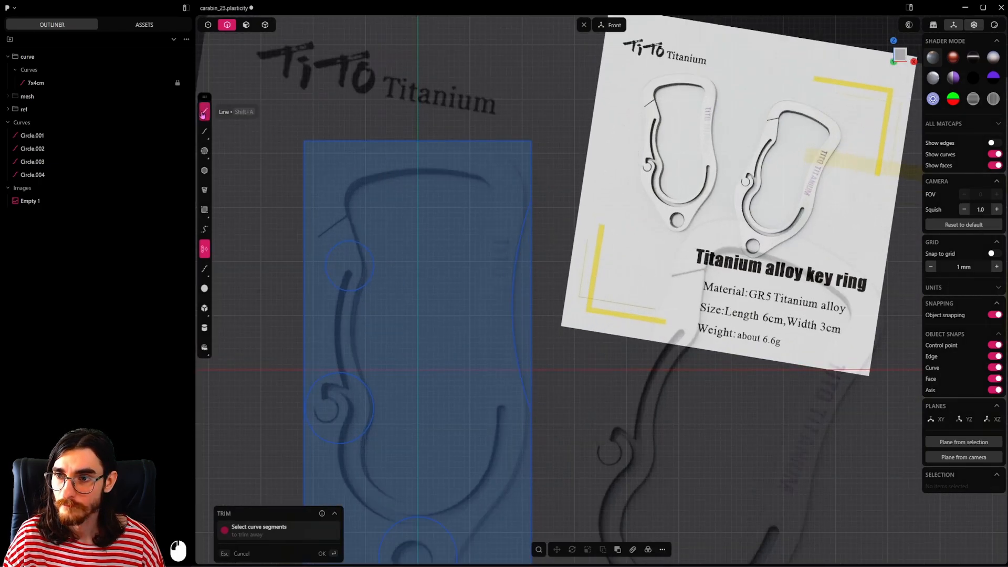
# Step: Draw a horizontal guide line about 22.5 mm long across the upper part of the waist arc
pyautogui.click(203, 112)
pyautogui.scroll(5, 515, 221)
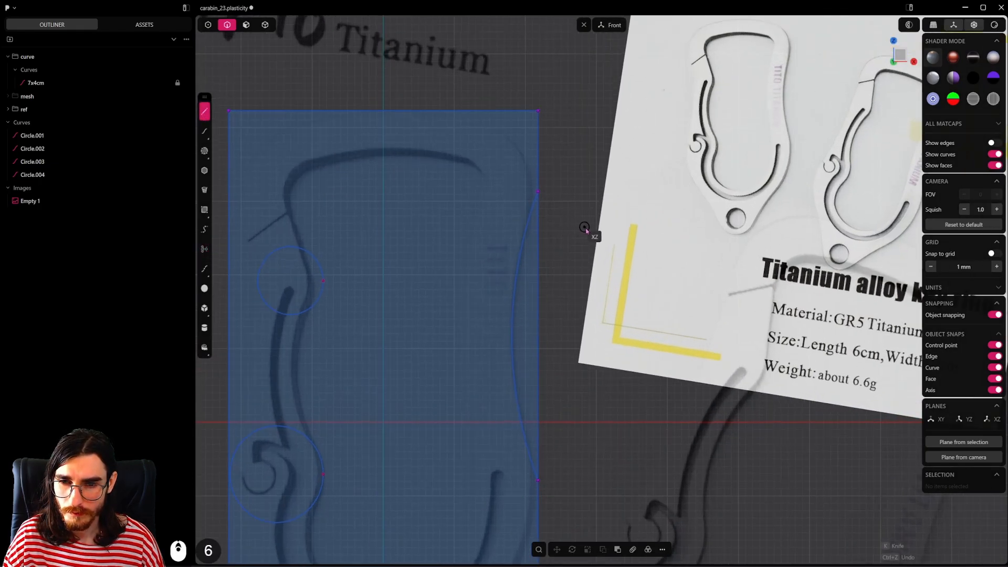
pyautogui.click(587, 229)
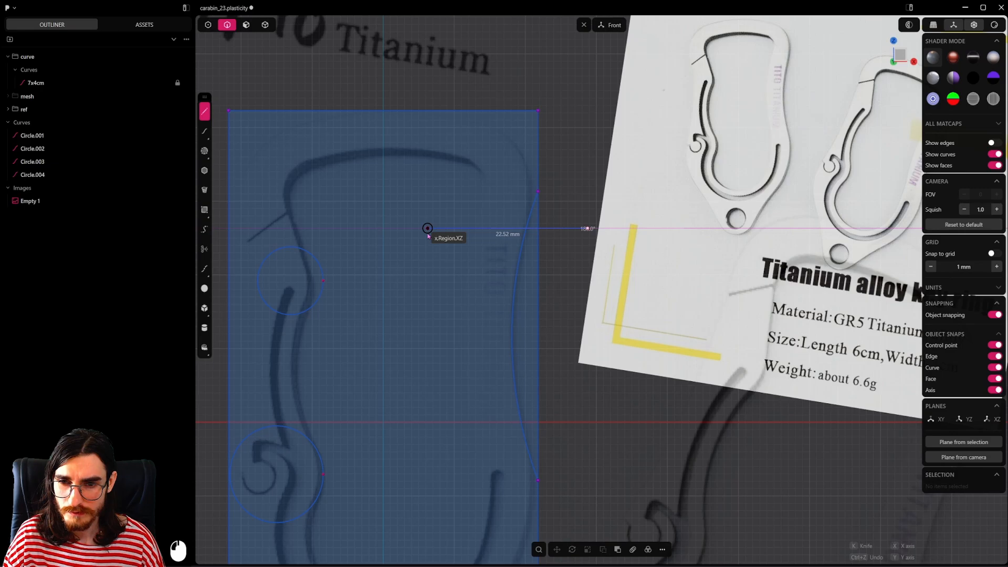
pyautogui.click(428, 236)
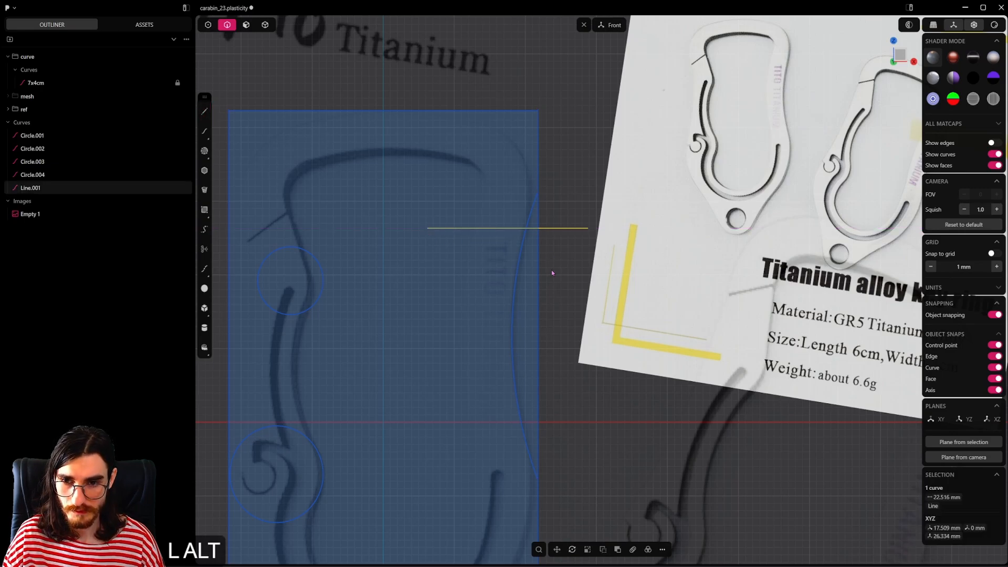
# Step: Mirror the horizontal guide line vertically about the waist arc's midpoint so a copy crosses the arc's lower part
pyautogui.hotkey('alt', 'x')
pyautogui.press('f')
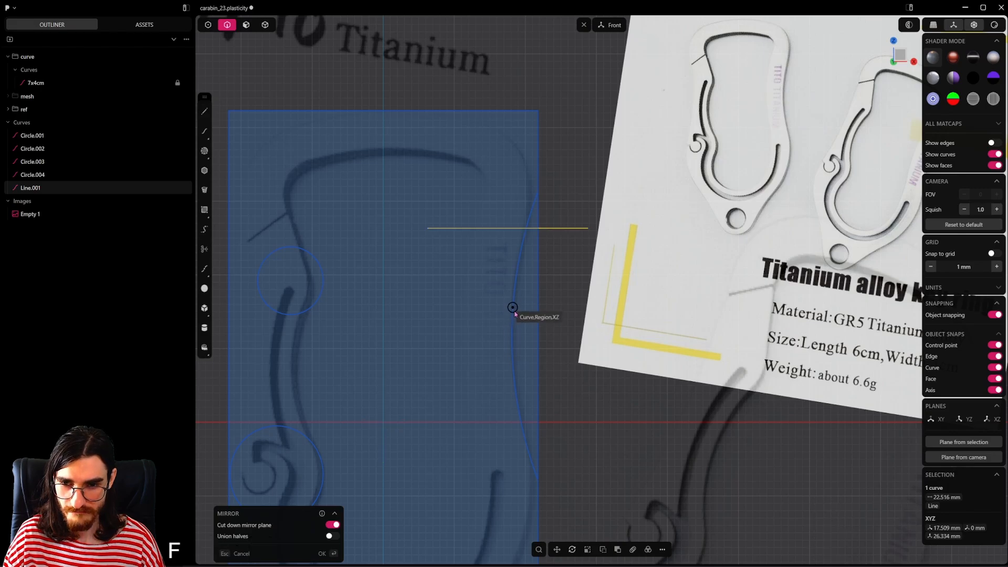
pyautogui.click(499, 338)
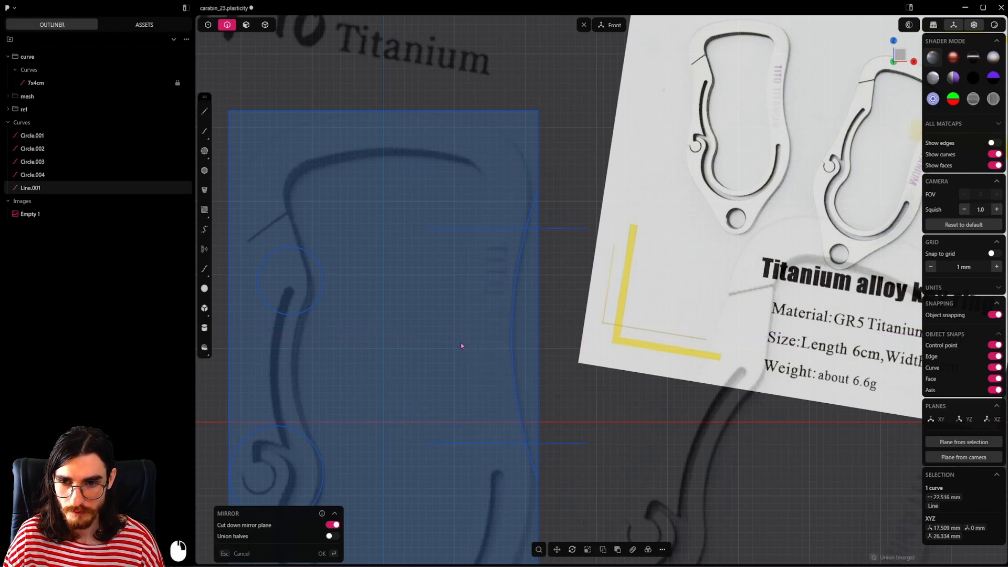
pyautogui.scroll(-4, 505, 331)
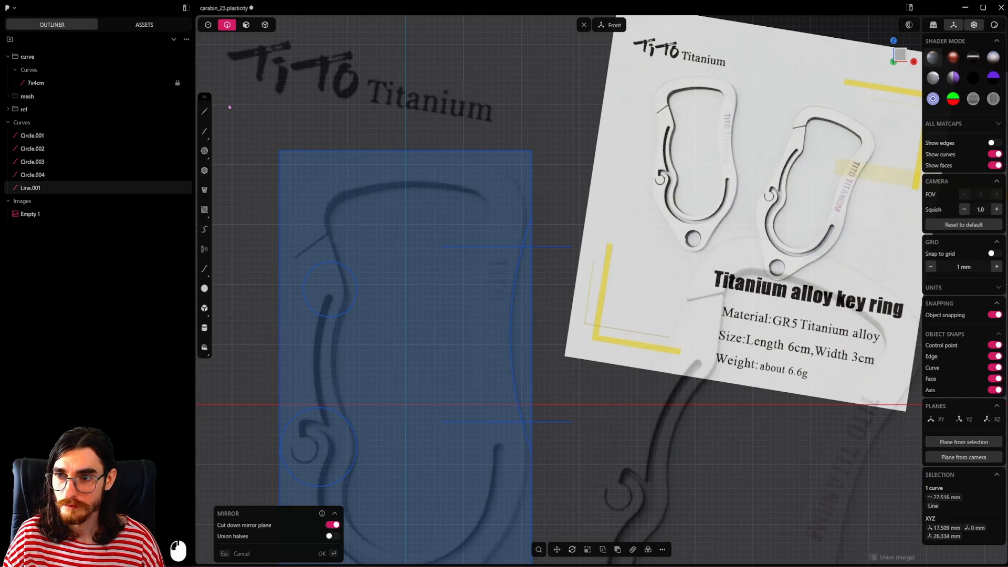
# Step: Trim off the ends of the waist arc that extend beyond the two horizontal guide lines
pyautogui.press('t')
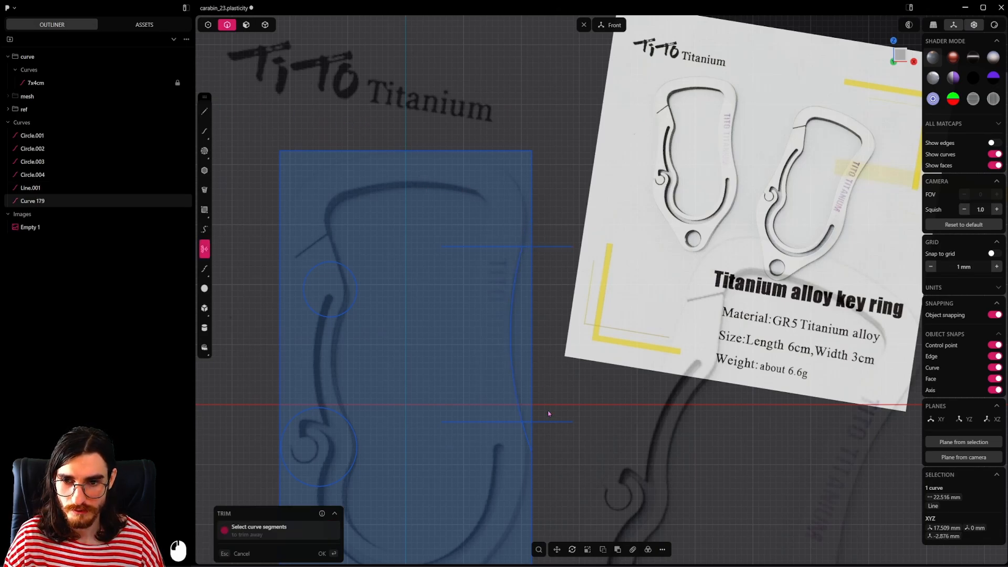
pyautogui.click(525, 445)
pyautogui.press('Escape')
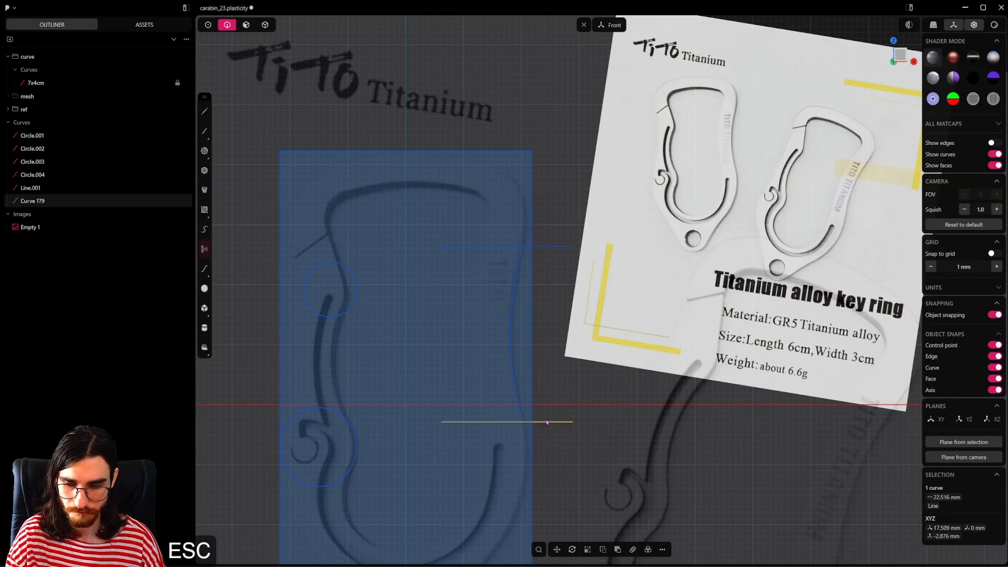
# Step: Delete both horizontal guide lines and save the file
pyautogui.keyDown('shift'); pyautogui.click(557, 246); pyautogui.keyUp('shift')
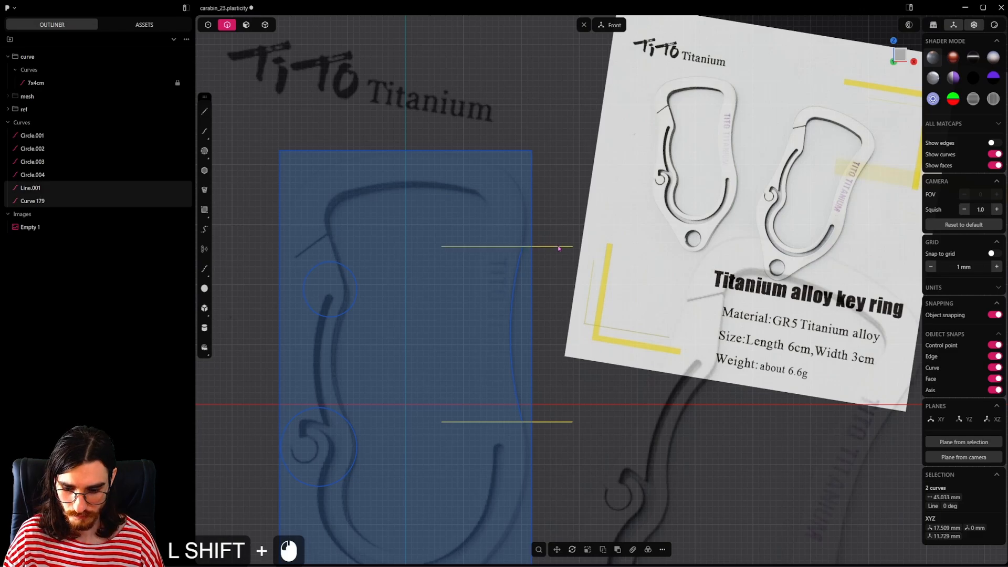
pyautogui.press('x')
pyautogui.hotkey('ctrl', 's')
# Step: Select the trimmed waist arc and save the file
pyautogui.scroll(-2, 540, 280)
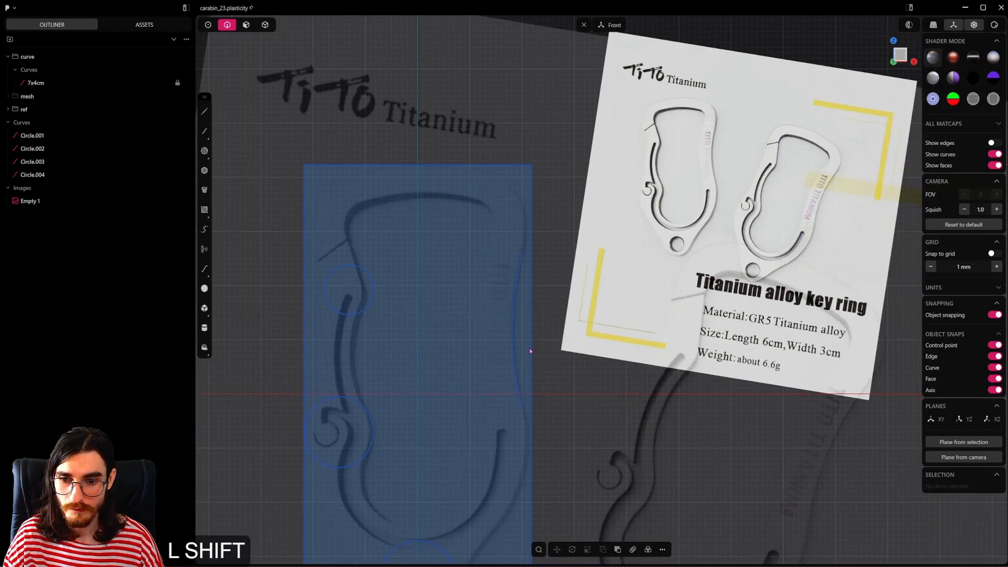
pyautogui.keyDown('shift'); pyautogui.moveTo(530, 348); pyautogui.dragTo(545, 266, button='middle'); pyautogui.keyUp('shift')
pyautogui.click(538, 278)
pyautogui.hotkey('ctrl', 's')
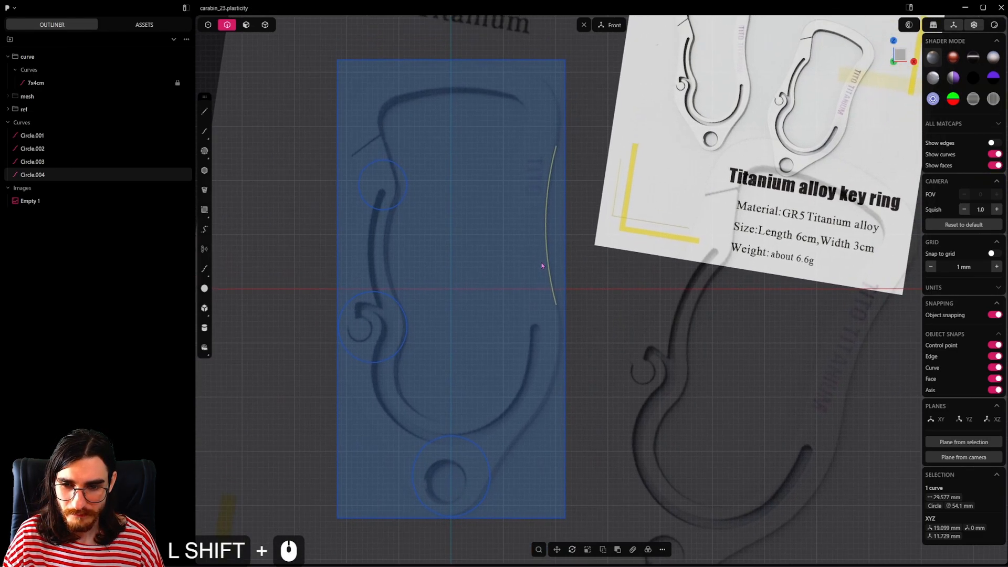
# Step: Draw a horizontal guide line about 35 mm long across the lower part of the bottom circle and shift it down about 0.3 mm
pyautogui.click(496, 462)
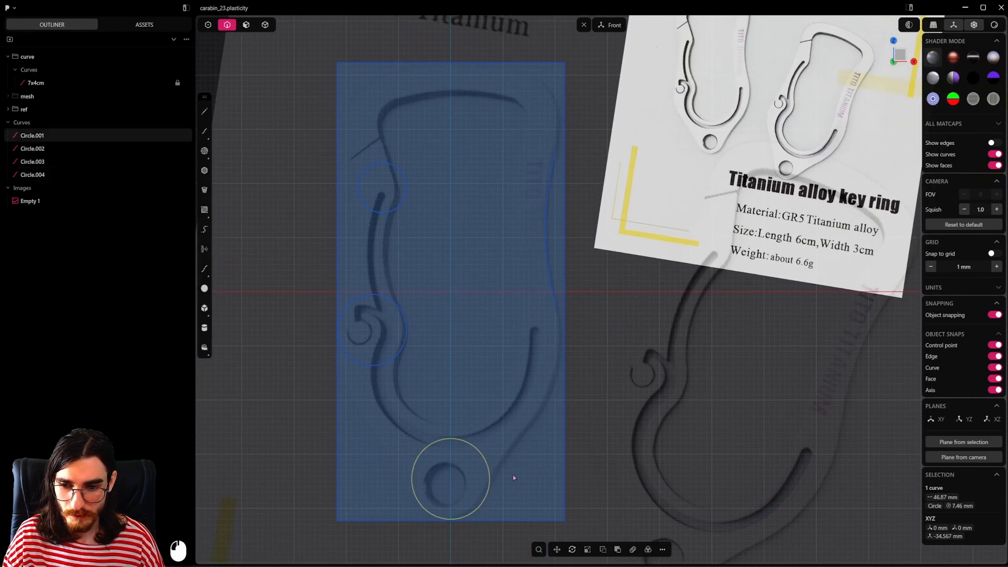
pyautogui.press('2')
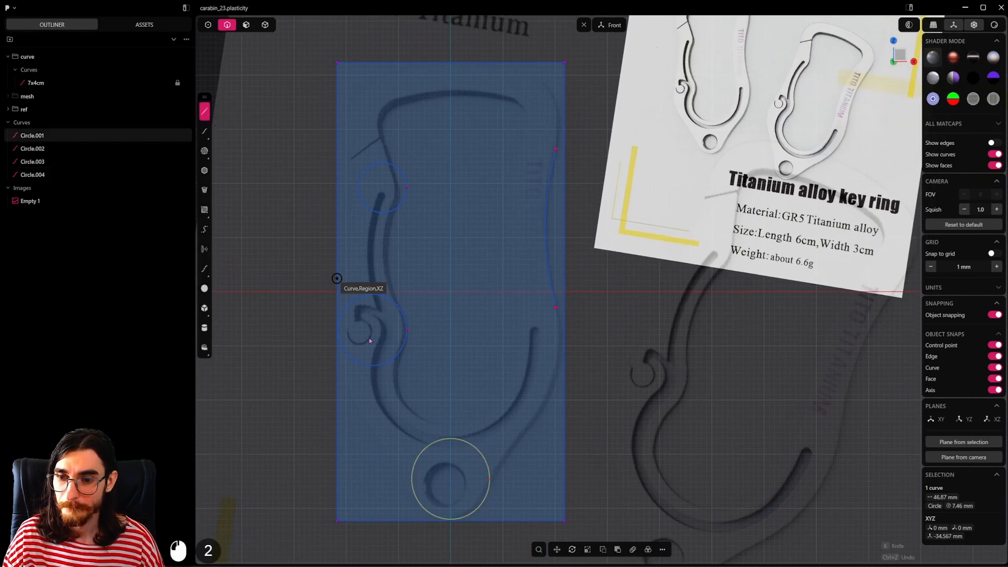
pyautogui.click(543, 504)
pyautogui.click(338, 504)
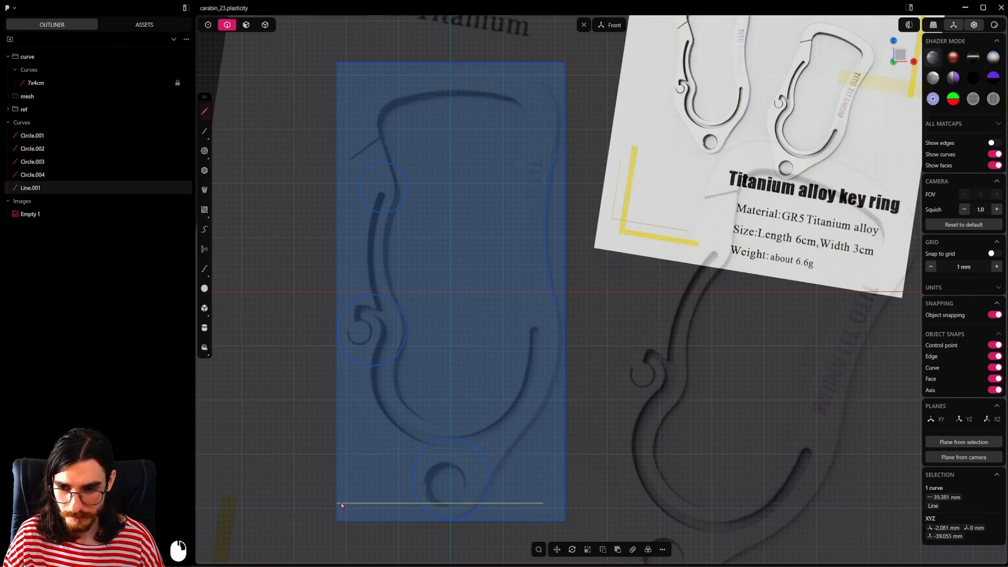
pyautogui.press('g')
pyautogui.press('z')
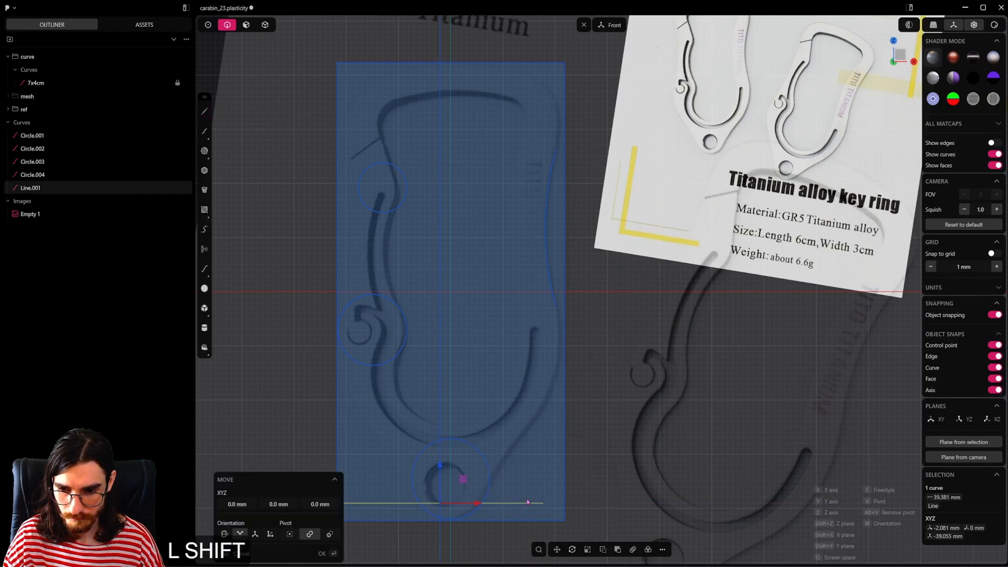
pyautogui.keyDown('shift'); pyautogui.click(530, 517); pyautogui.keyUp('shift')
pyautogui.rightClick(529, 479)
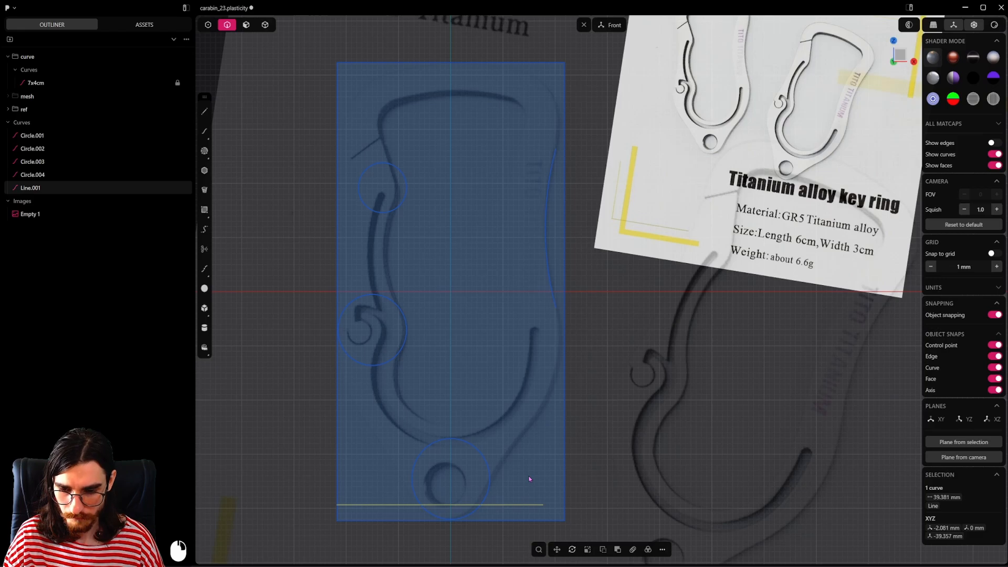
# Step: Trim away the part of the bottom circle above the guide line and delete the guide line
pyautogui.press('t')
pyautogui.click(487, 479)
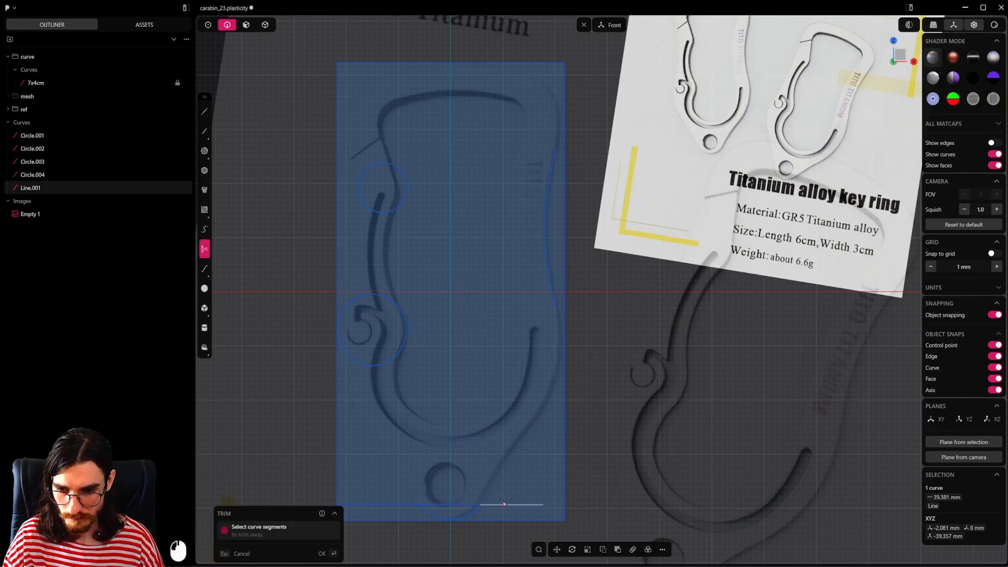
pyautogui.press('Escape')
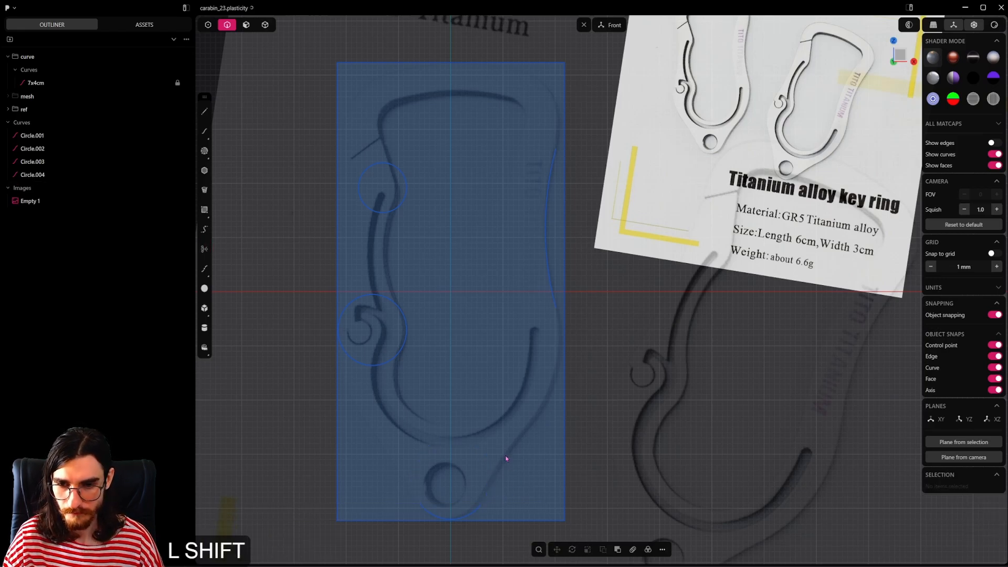
pyautogui.keyDown('shift'); pyautogui.moveTo(506, 461); pyautogui.dragTo(508, 482, button='middle'); pyautogui.keyUp('shift')
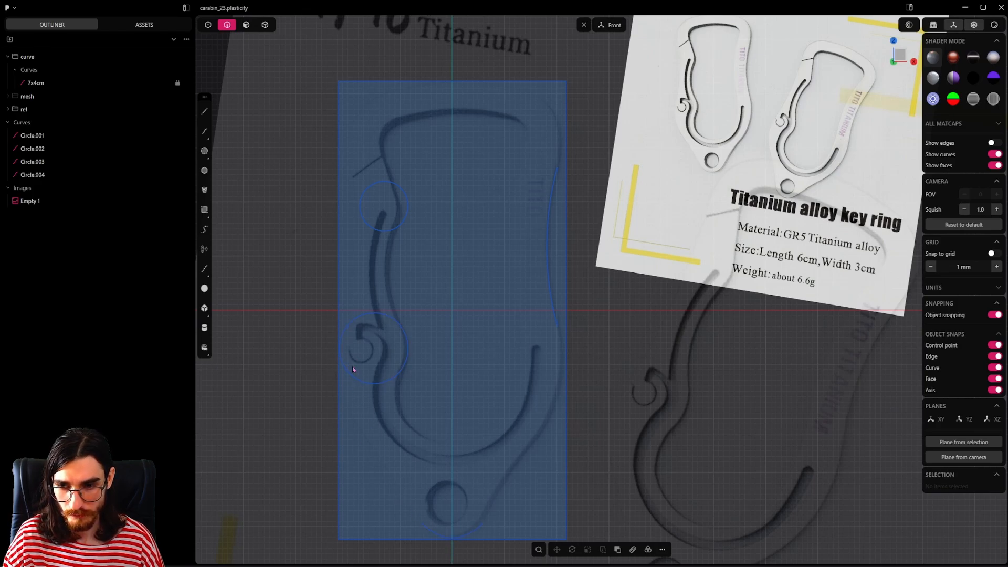
# Step: Draw a horizontal guide line about 15.4 mm long through the centre of the circle around the hook, extending past its outer side
pyautogui.click(386, 366)
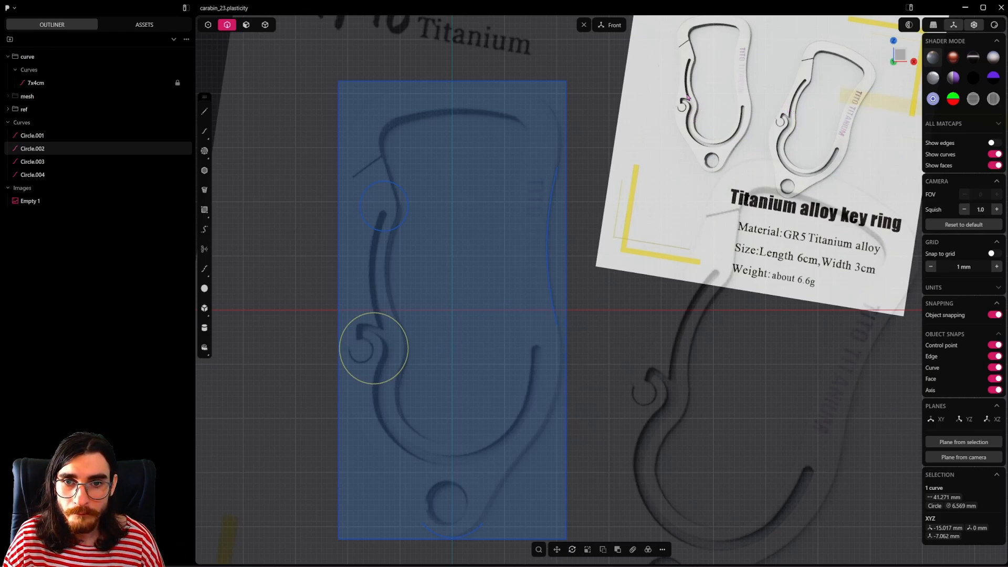
pyautogui.scroll(4, 337, 367)
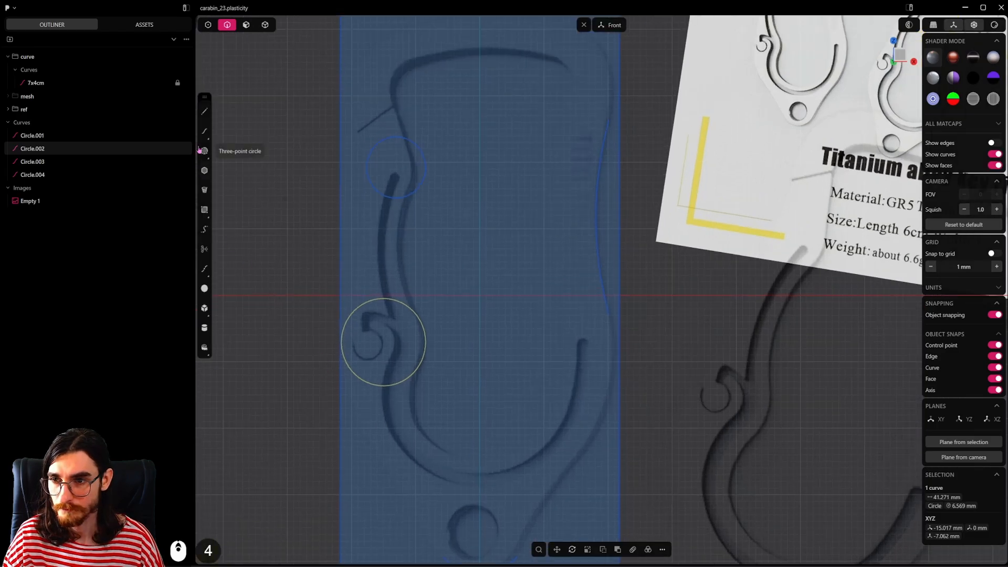
pyautogui.click(204, 112)
pyautogui.scroll(1, 432, 344)
pyautogui.click(433, 335)
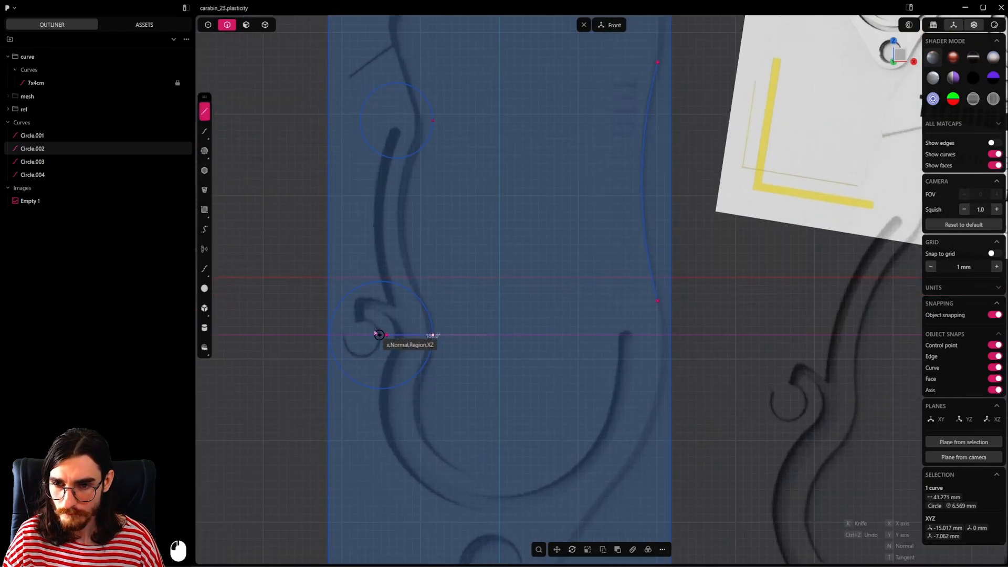
pyautogui.click(311, 335)
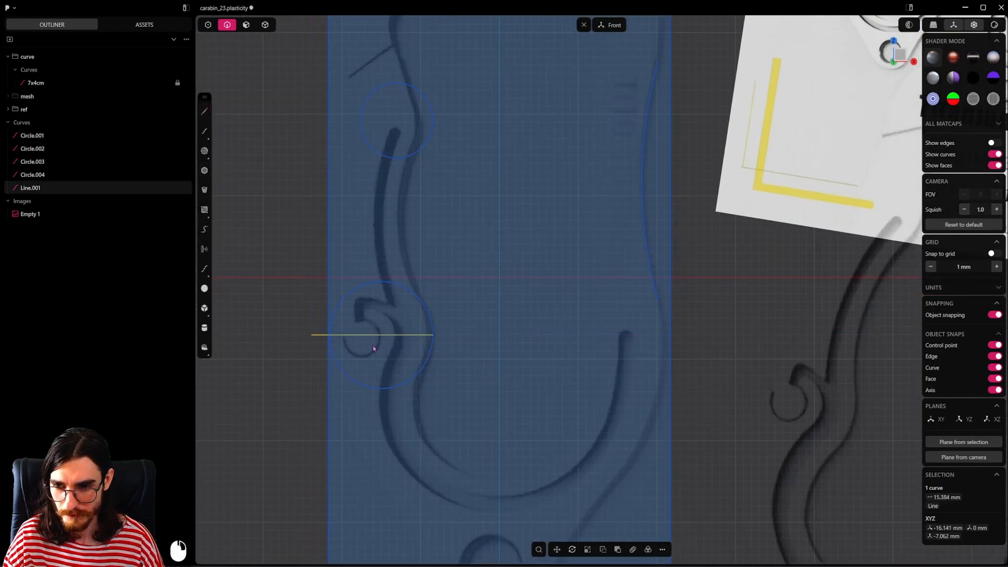
# Step: Trim off the hook circle's lower half and the guide line inside it, delete the leftover line stub and save
pyautogui.press('t')
pyautogui.click(412, 378)
pyautogui.click(404, 334)
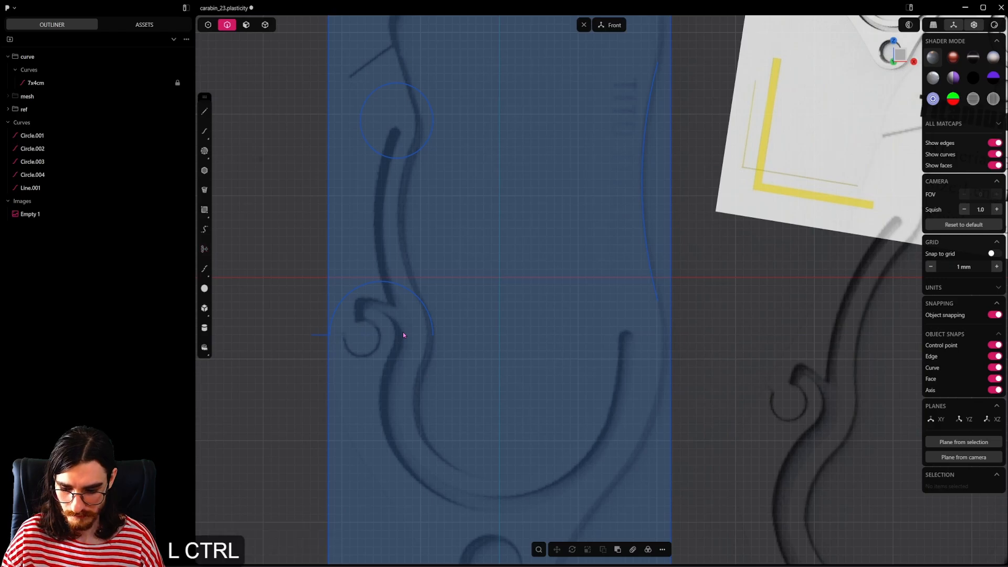
pyautogui.hotkey('ctrl', 's')
pyautogui.click(320, 335)
pyautogui.hotkey('ctrl', 's')
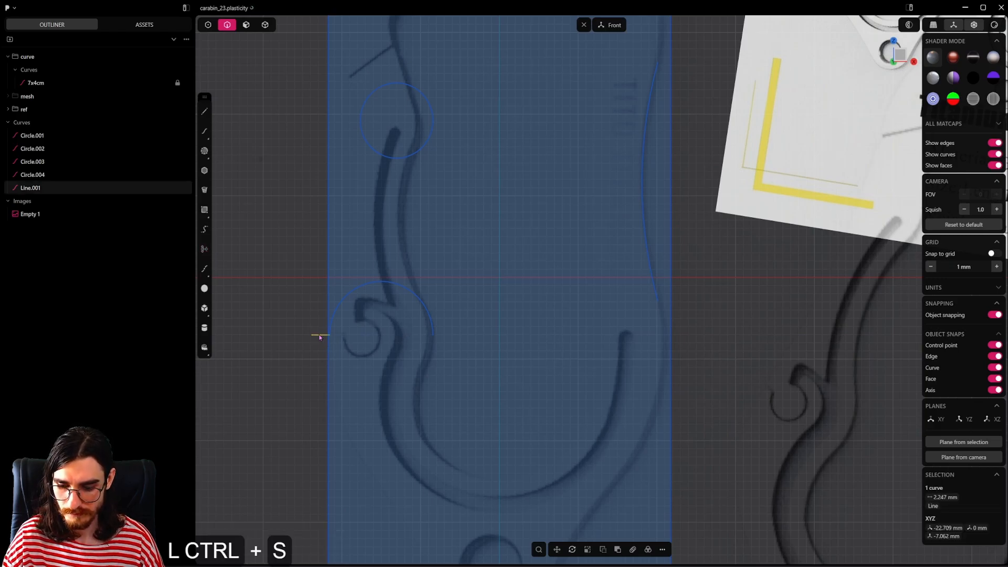
pyautogui.press('x')
pyautogui.hotkey('ctrl', 's')
# Step: Delete the trimmed arc below the key ring hole
pyautogui.scroll(-2, 381, 340)
pyautogui.click(423, 322)
pyautogui.keyDown('shift'); pyautogui.moveTo(392, 343); pyautogui.dragTo(401, 277, button='middle'); pyautogui.keyUp('shift')
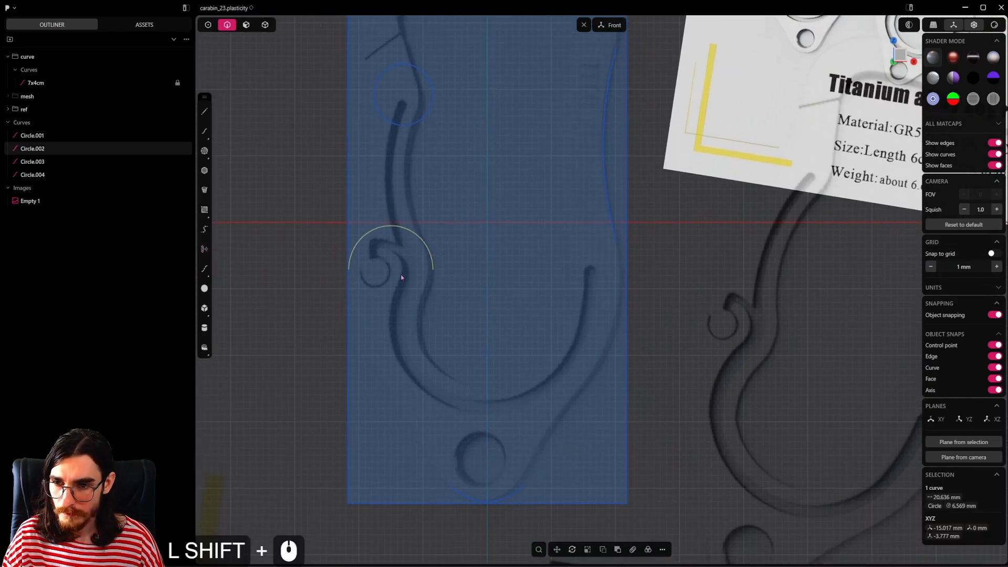
pyautogui.click(209, 25)
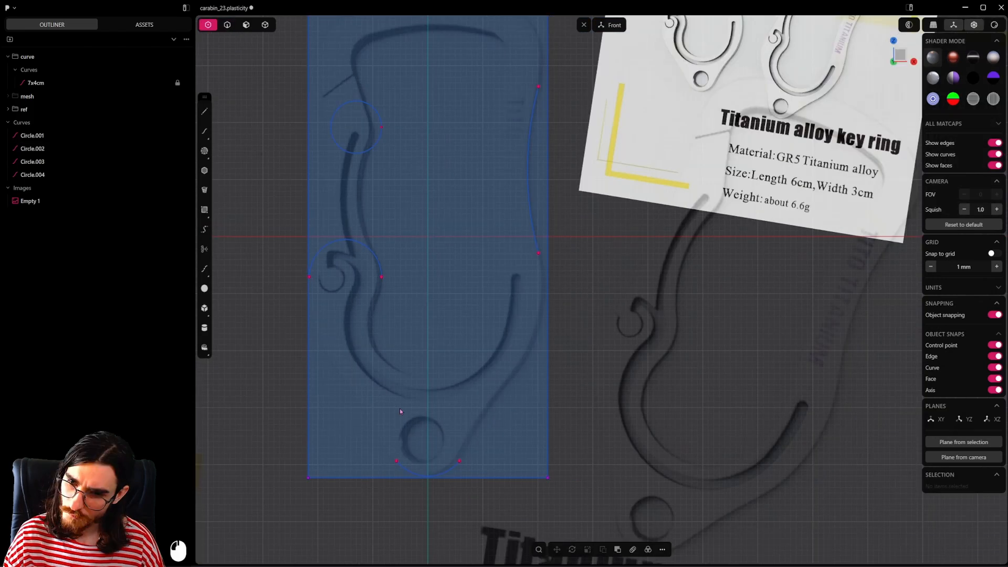
pyautogui.click(397, 461)
pyautogui.click(459, 463)
pyautogui.press('x')
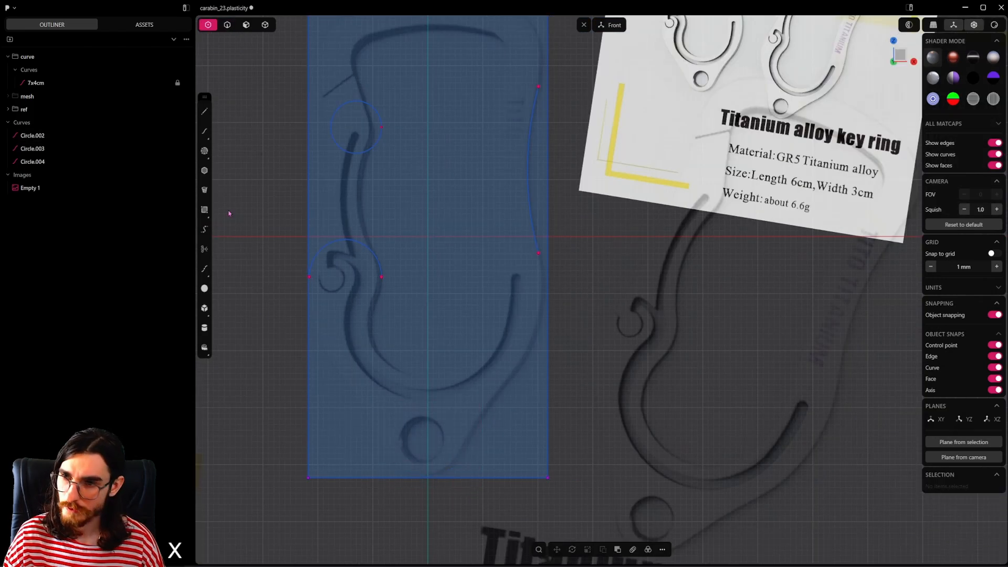
# Step: Draw a circle of about 7.8 mm radius around the key ring hole, centred on the vertical axis and following the body's bottom edge
pyautogui.click(205, 150)
pyautogui.click(219, 91)
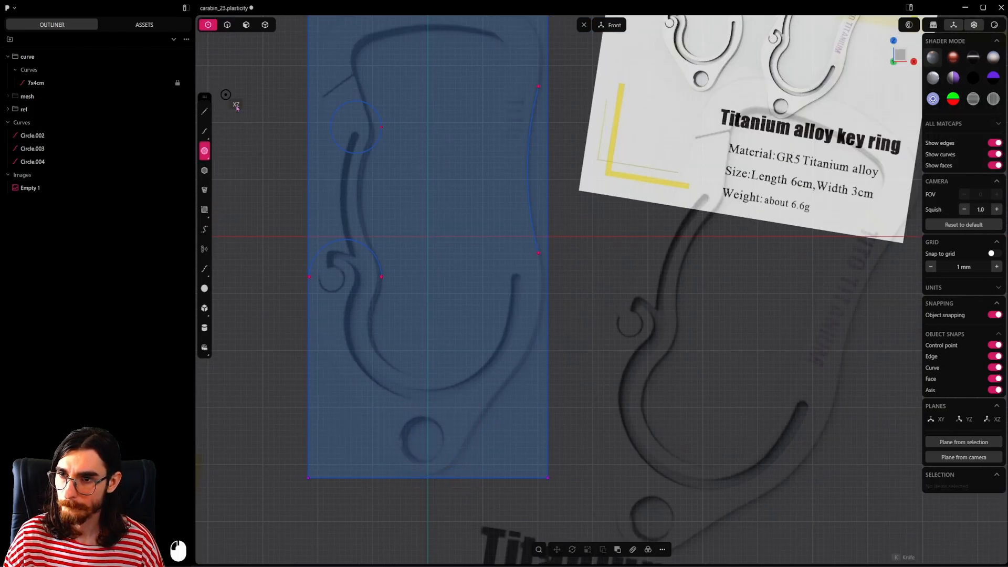
pyautogui.click(427, 433)
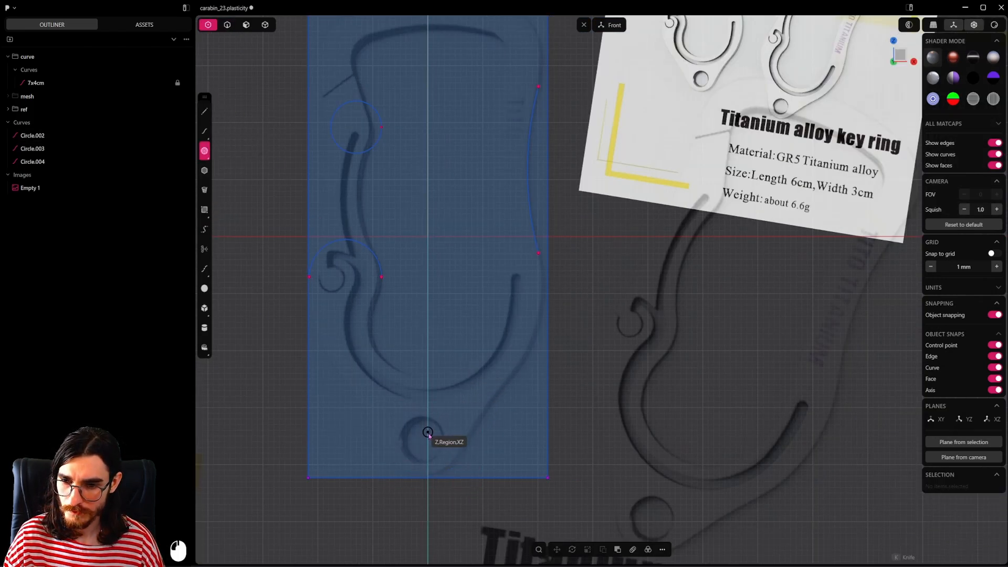
pyautogui.click(471, 433)
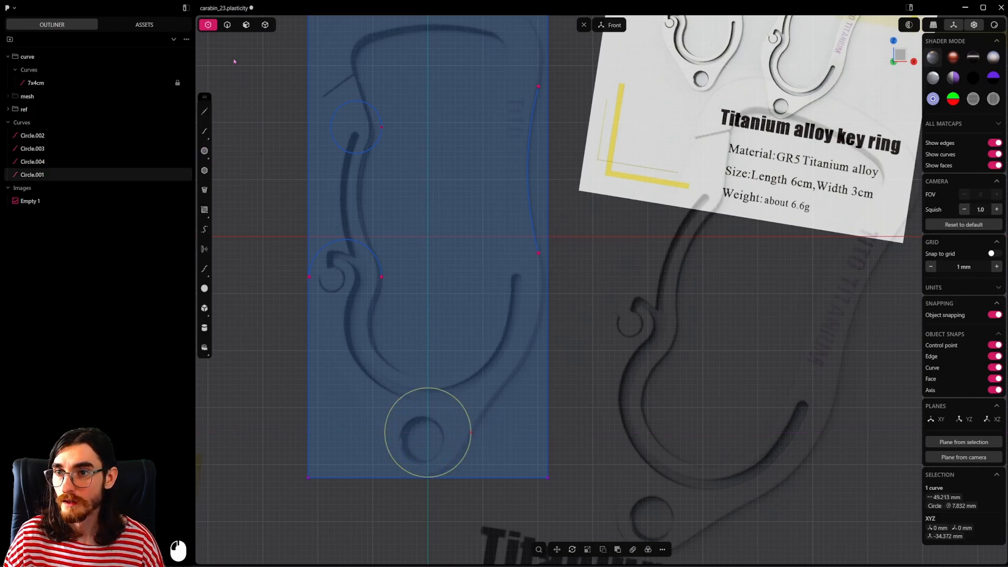
# Step: Draw a horizontal guide line about 23.9 mm long across the new bottom circle and move it down about 0.9 mm
pyautogui.click(227, 25)
pyautogui.click(204, 111)
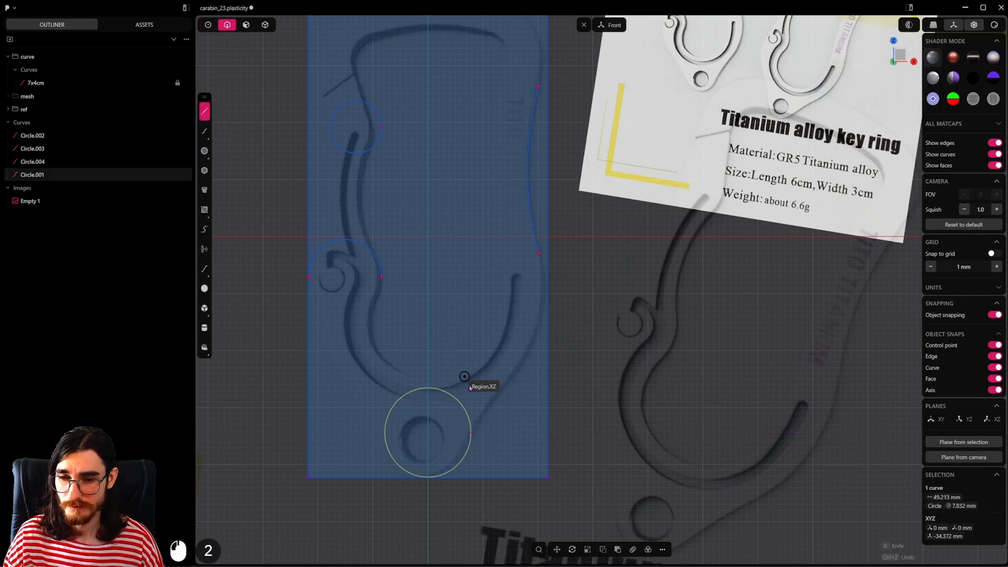
pyautogui.click(495, 446)
pyautogui.click(363, 446)
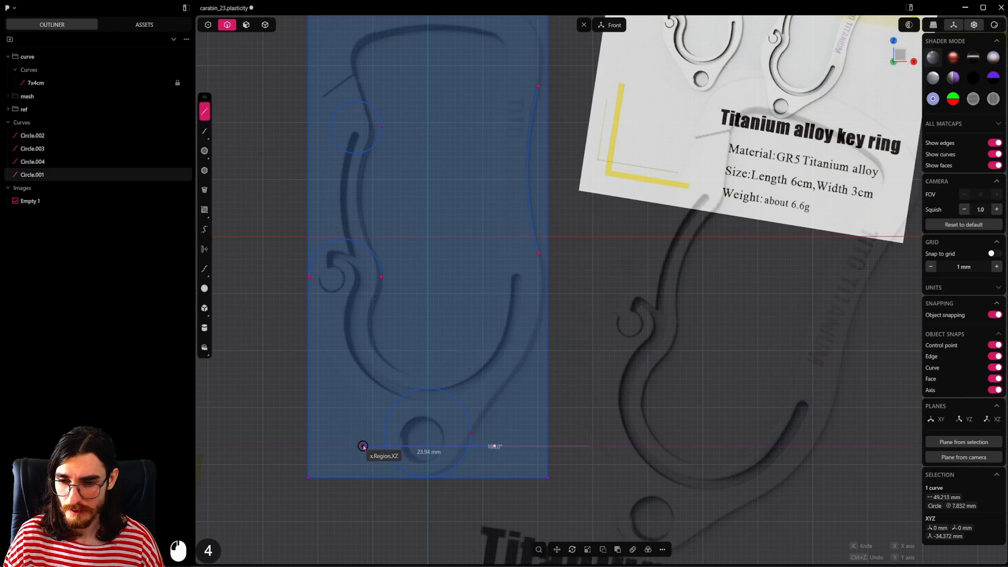
pyautogui.press('g')
pyautogui.press('z')
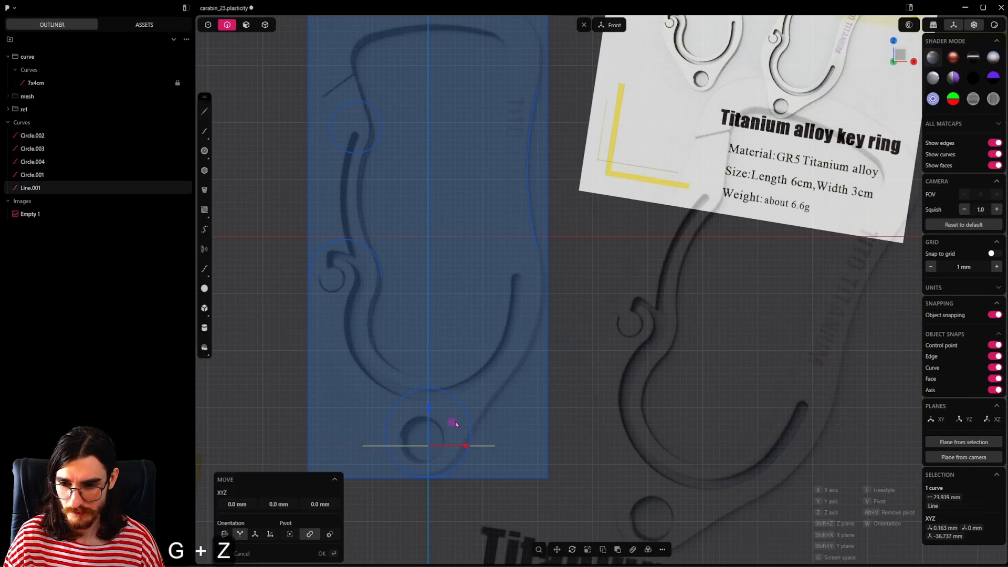
pyautogui.click(516, 444)
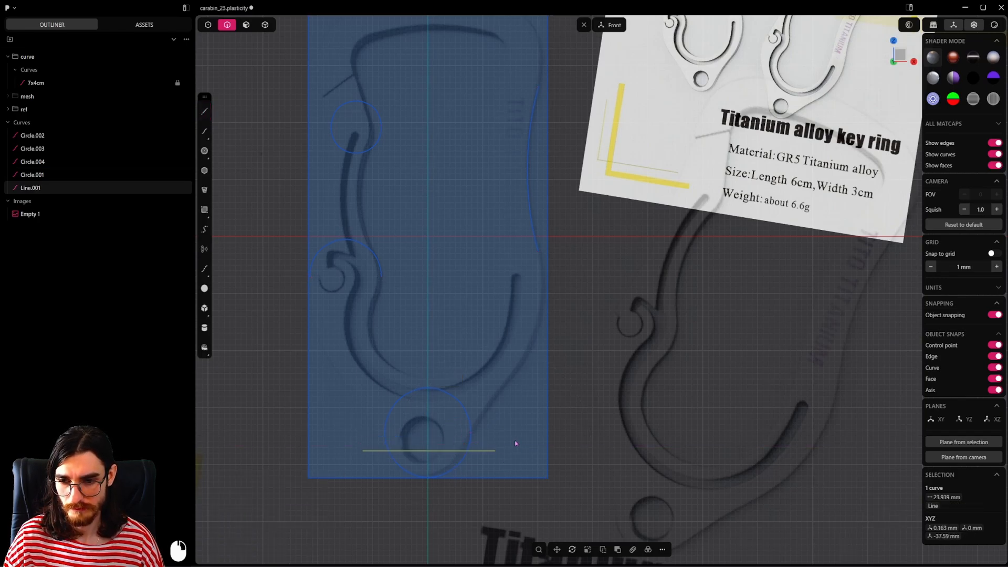
# Step: Trim away the part of the new bottom circle above the guide line and delete the guide line
pyautogui.press('t')
pyautogui.click(470, 412)
pyautogui.press('Escape')
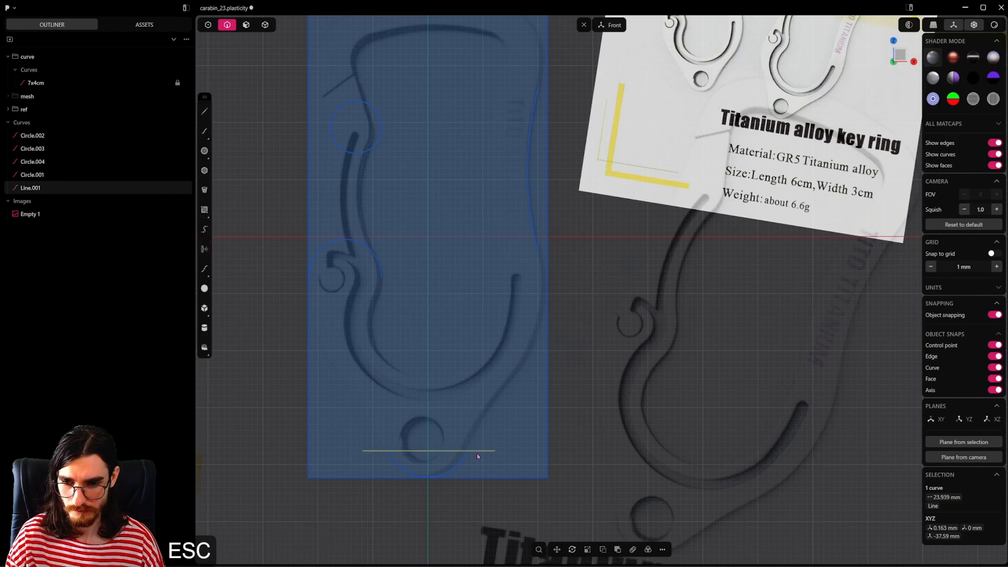
pyautogui.press('x')
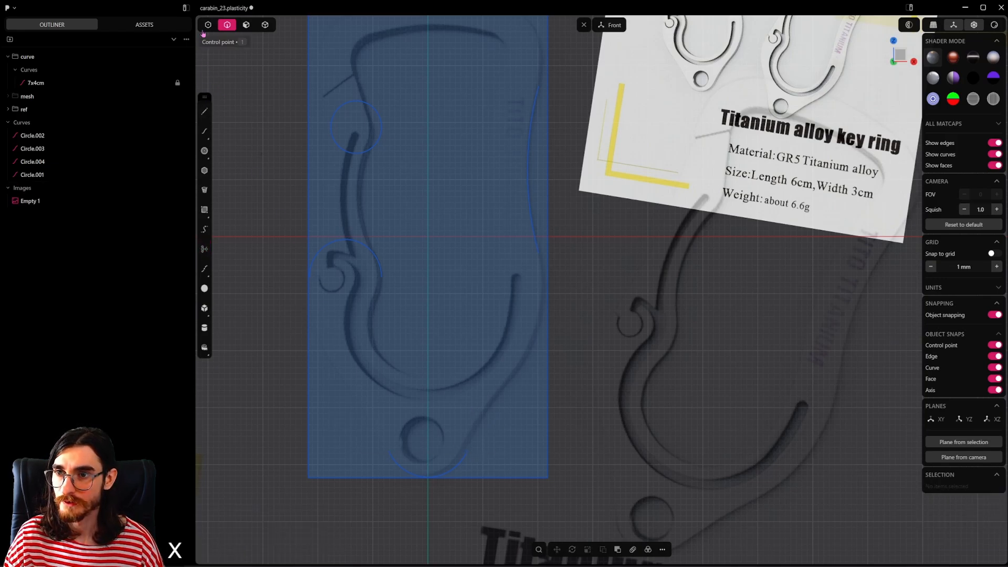
# Step: Bridge the outer end of the hook's half circle to the left end of the bottom arc with G1 curvature at both ends
pyautogui.press('1')
pyautogui.click(308, 276)
pyautogui.keyDown('shift'); pyautogui.click(389, 451); pyautogui.keyUp('shift')
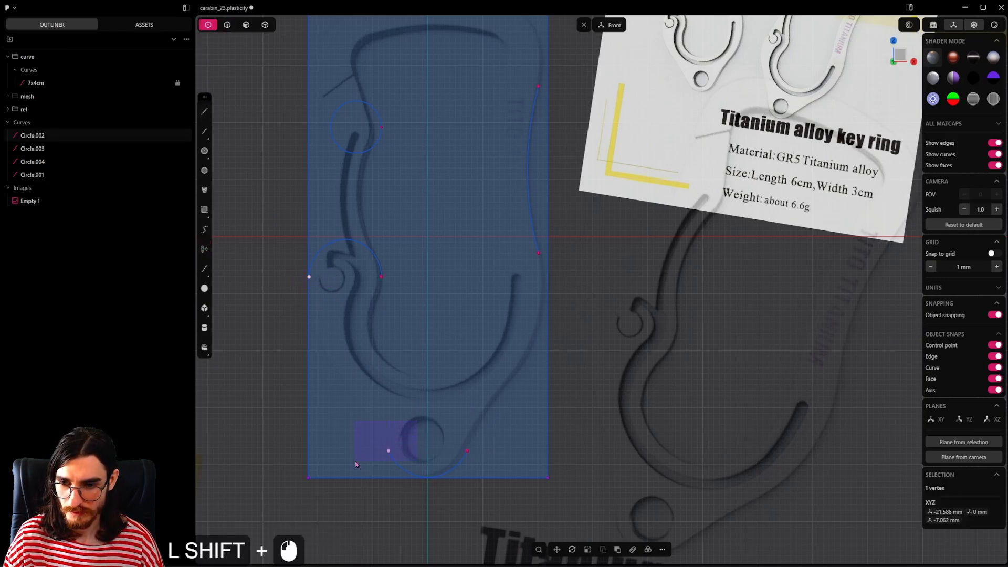
pyautogui.hotkey('shift', 'b')
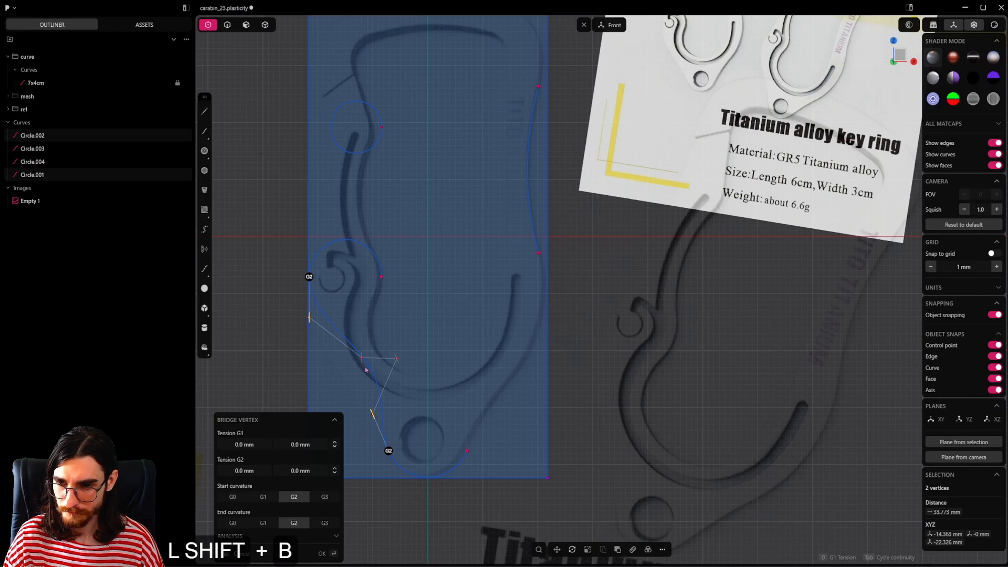
pyautogui.click(263, 496)
pyautogui.click(265, 524)
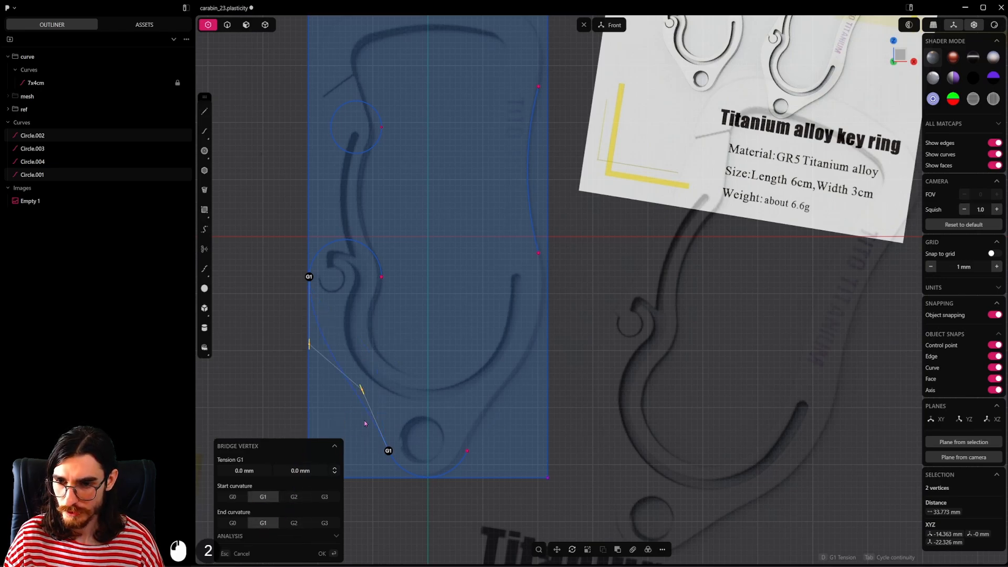
# Step: Set the bridge curve's G1 tension to 1.79 mm and 1.23 mm to match the reference outline, and accept it
pyautogui.moveTo(303, 349); pyautogui.dragTo(309, 355)
pyautogui.moveTo(362, 390); pyautogui.dragTo(359, 383)
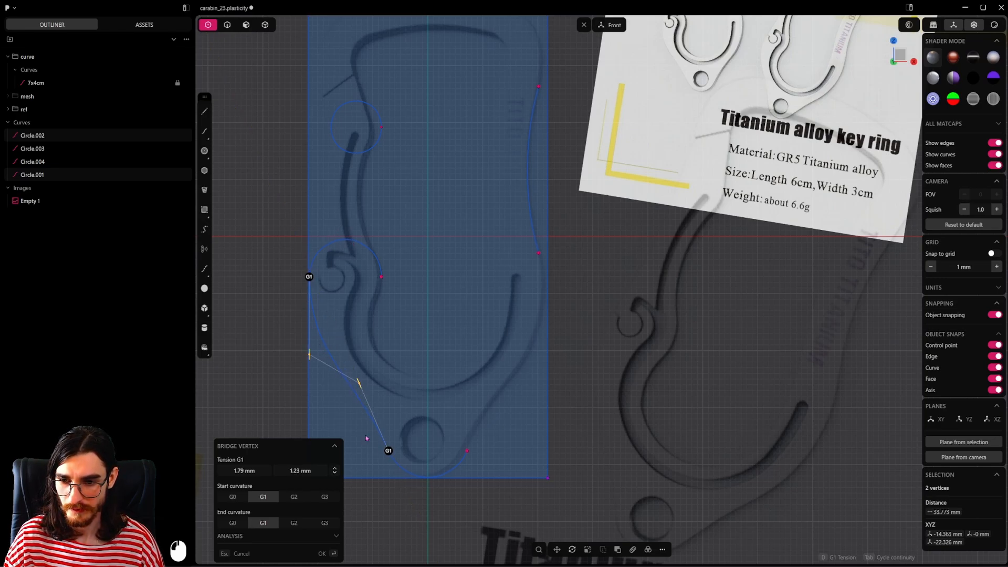
pyautogui.press('Return')
pyautogui.press('2')
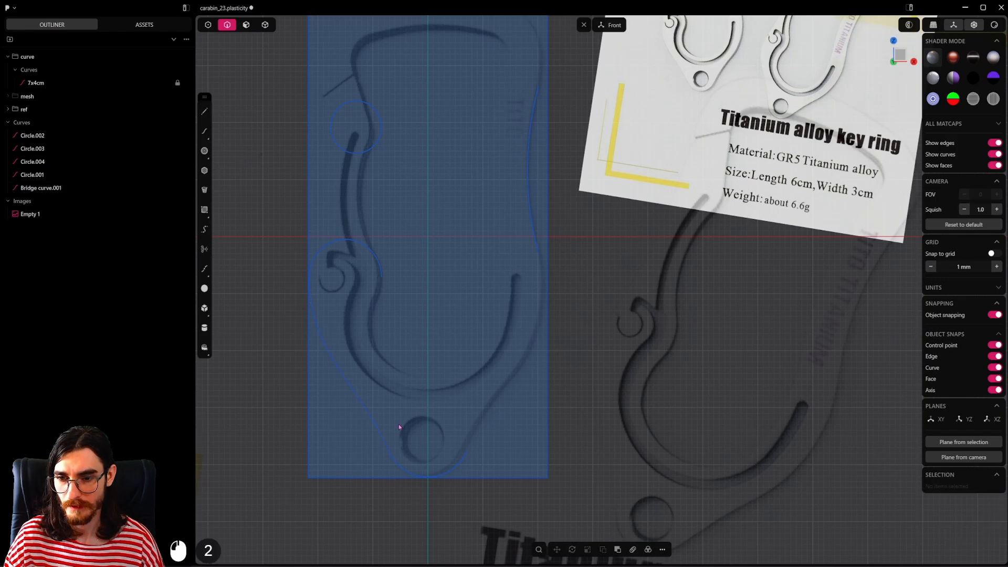
pyautogui.scroll(15, 411, 458)
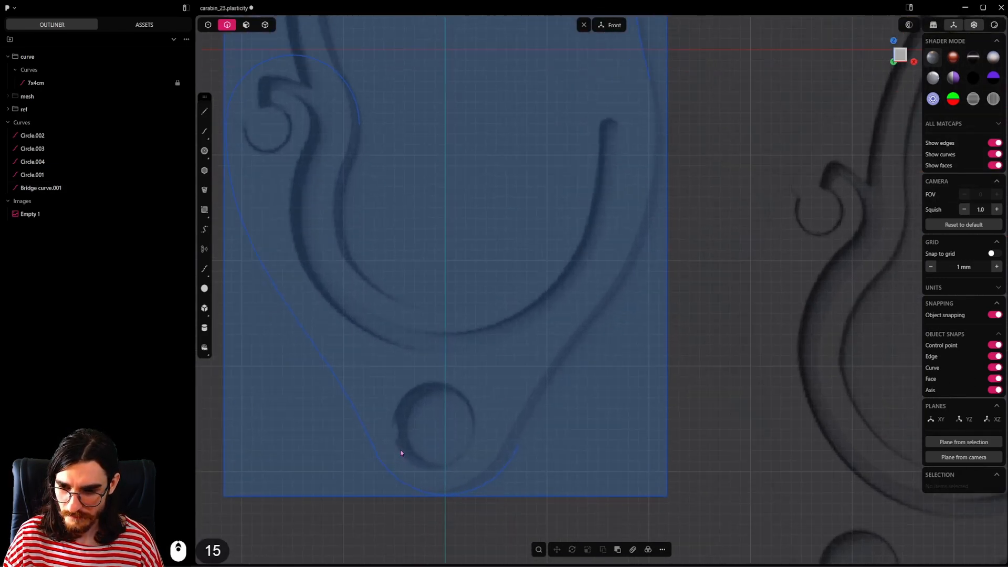
pyautogui.scroll(-10, 476, 452)
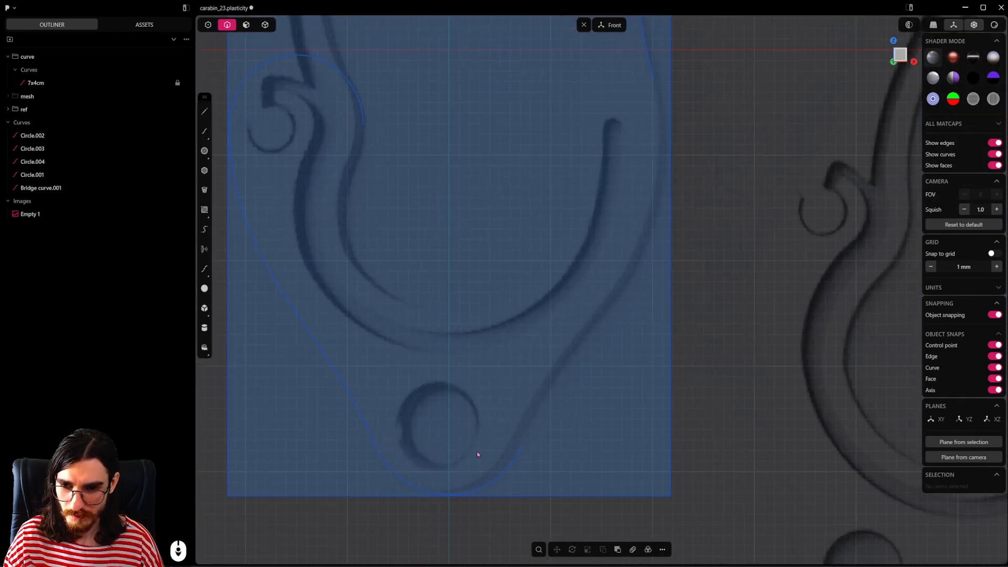
# Step: Mirror the bridge curve on the lower left of the outline across the vertical centre axis
pyautogui.keyDown('shift'); pyautogui.moveTo(471, 432); pyautogui.dragTo(454, 459, button='middle'); pyautogui.keyUp('shift')
pyautogui.scroll(-5, 452, 465)
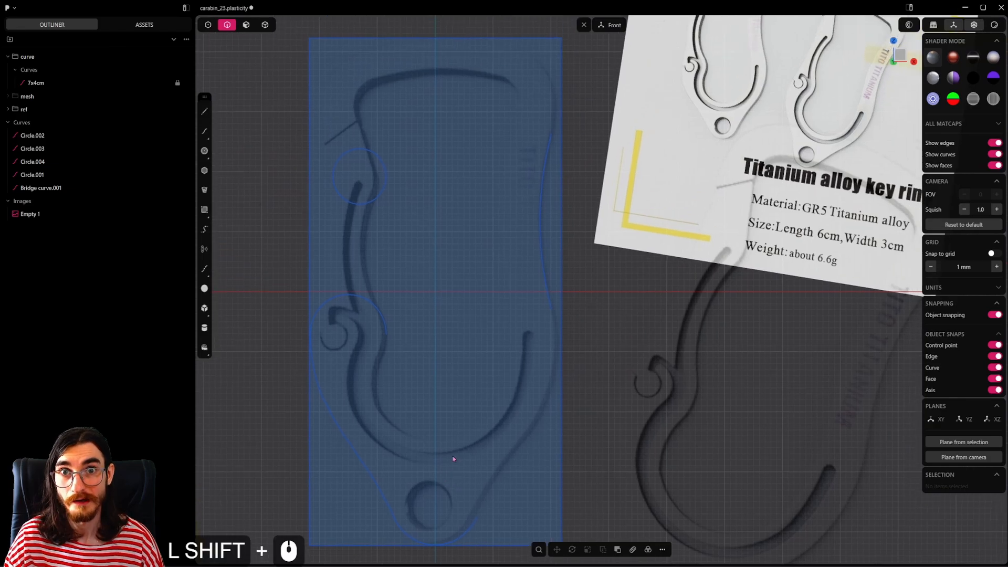
pyautogui.scroll(-2, 486, 455)
pyautogui.click(354, 456)
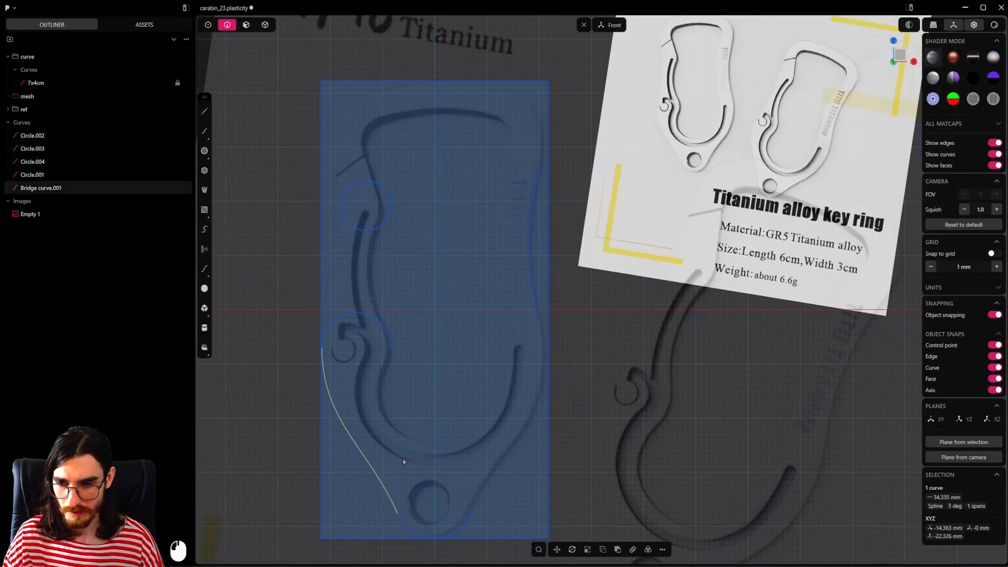
pyautogui.hotkey('alt', 'x')
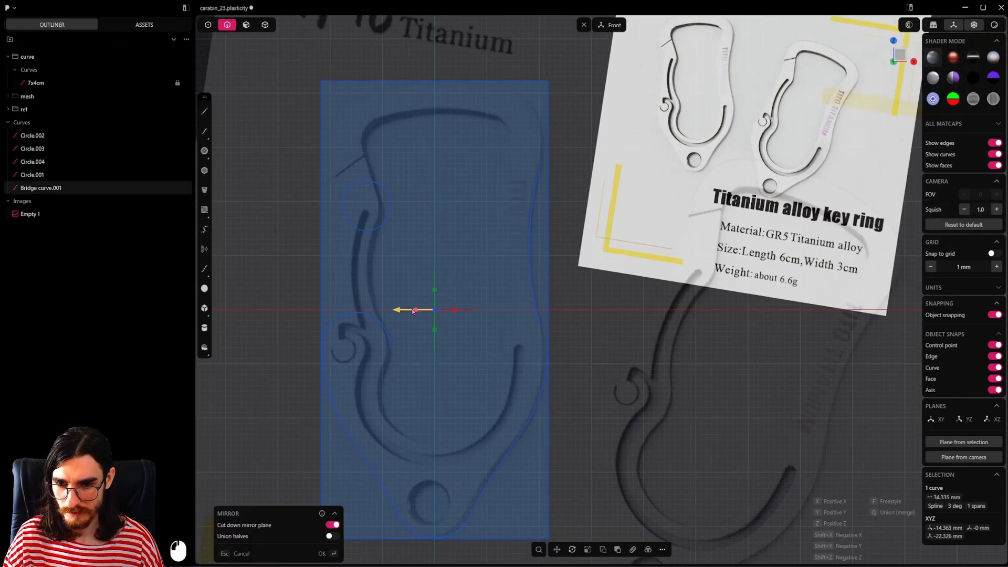
pyautogui.click(453, 392)
# Step: Inspect the right-side arc, the upper-left circle and the hook's half circle against the reference outline
pyautogui.keyDown('shift'); pyautogui.moveTo(523, 389); pyautogui.dragTo(491, 340, button='middle'); pyautogui.keyUp('shift')
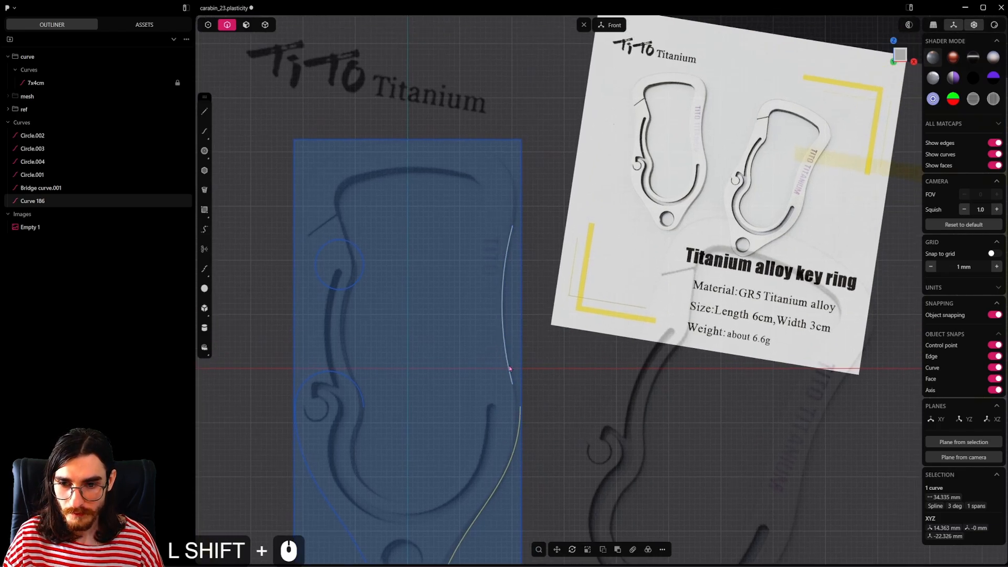
pyautogui.scroll(-2, 520, 415)
pyautogui.keyDown('shift'); pyautogui.moveTo(454, 404); pyautogui.dragTo(444, 407, button='middle'); pyautogui.keyUp('shift')
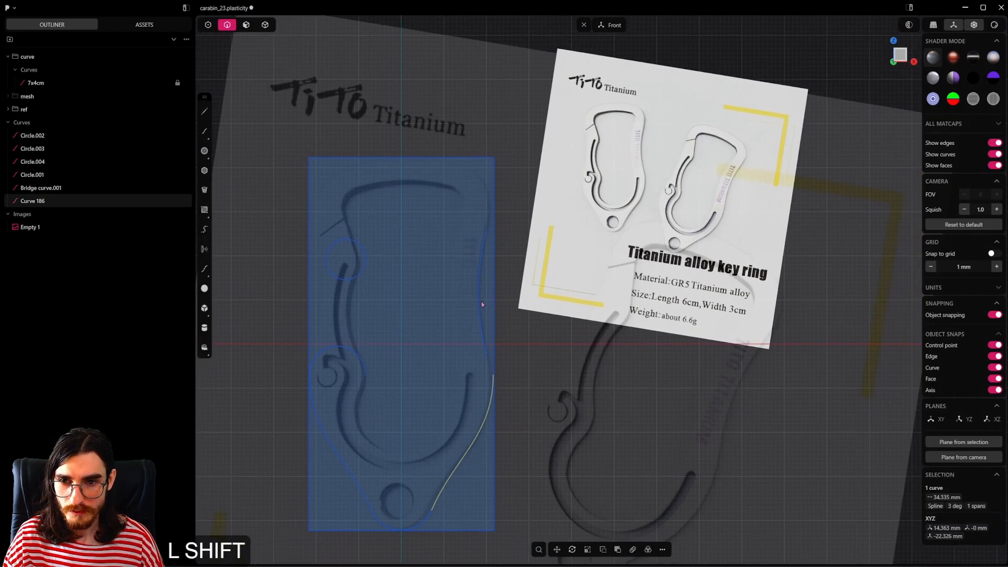
pyautogui.keyDown('shift'); pyautogui.moveTo(486, 216); pyautogui.dragTo(468, 257, button='middle'); pyautogui.keyUp('shift')
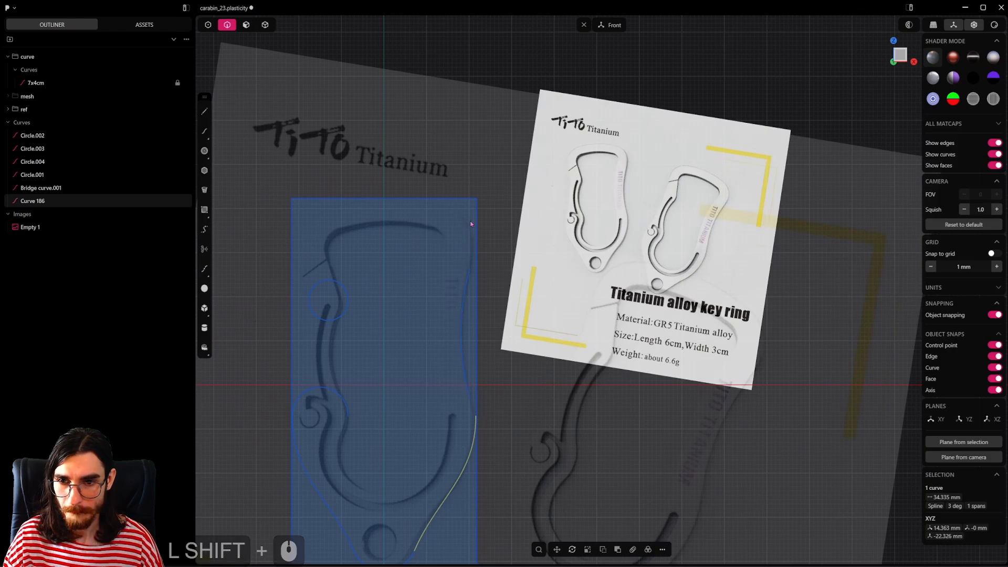
pyautogui.click(470, 374)
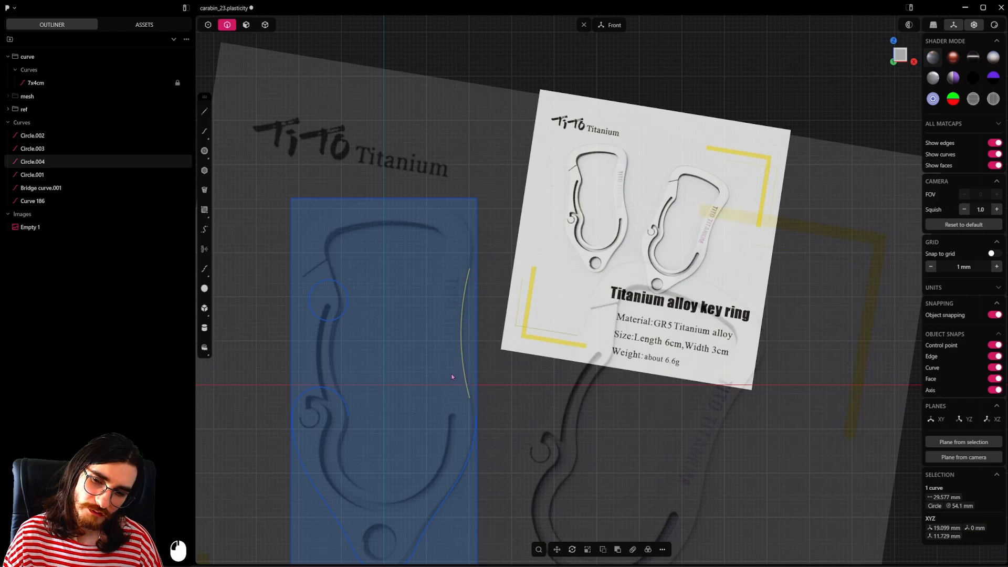
pyautogui.keyDown('shift'); pyautogui.moveTo(457, 379); pyautogui.dragTo(417, 372, button='middle'); pyautogui.keyUp('shift')
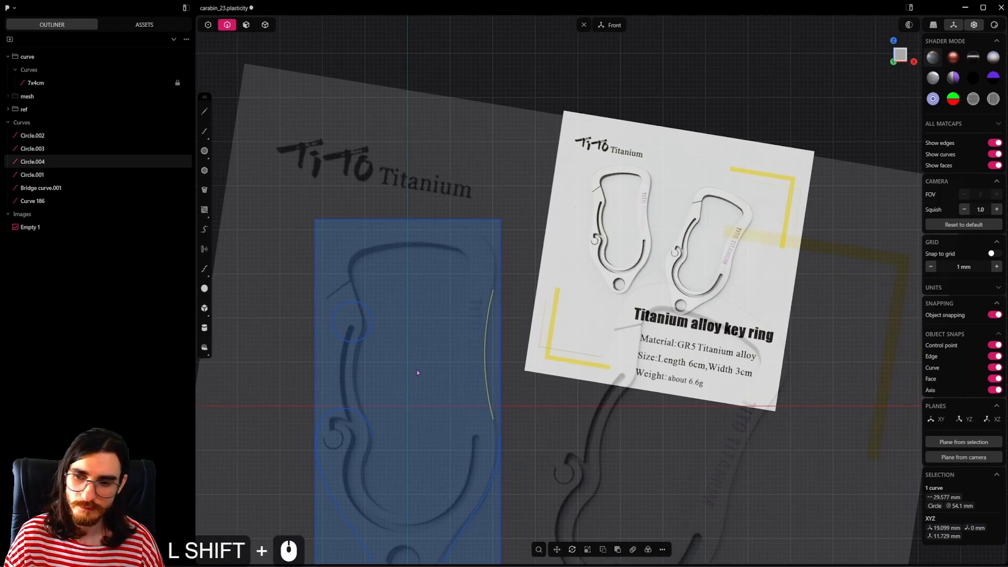
pyautogui.click(369, 327)
pyautogui.moveTo(369, 327)
pyautogui.keyDown('shift'); pyautogui.mouseDown(button='middle')
pyautogui.moveTo(400, 361)
pyautogui.moveTo(448, 307)
pyautogui.moveTo(381, 343)
pyautogui.mouseUp(button='middle'); pyautogui.keyUp('shift')
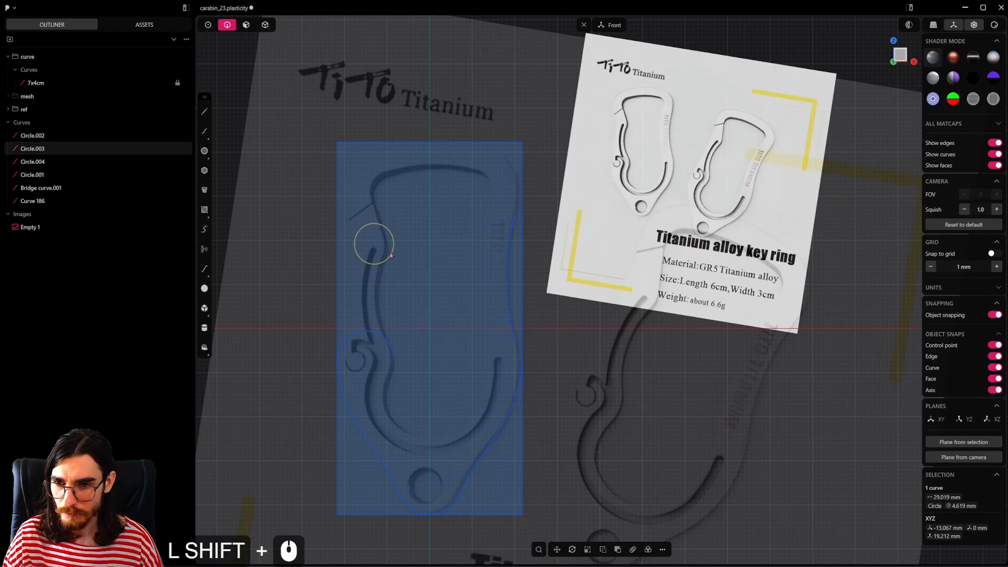
pyautogui.click(381, 334)
pyautogui.keyDown('shift'); pyautogui.moveTo(415, 329); pyautogui.dragTo(443, 356, button='middle'); pyautogui.keyUp('shift')
pyautogui.scroll(2, 426, 360)
pyautogui.scroll(1, 471, 402)
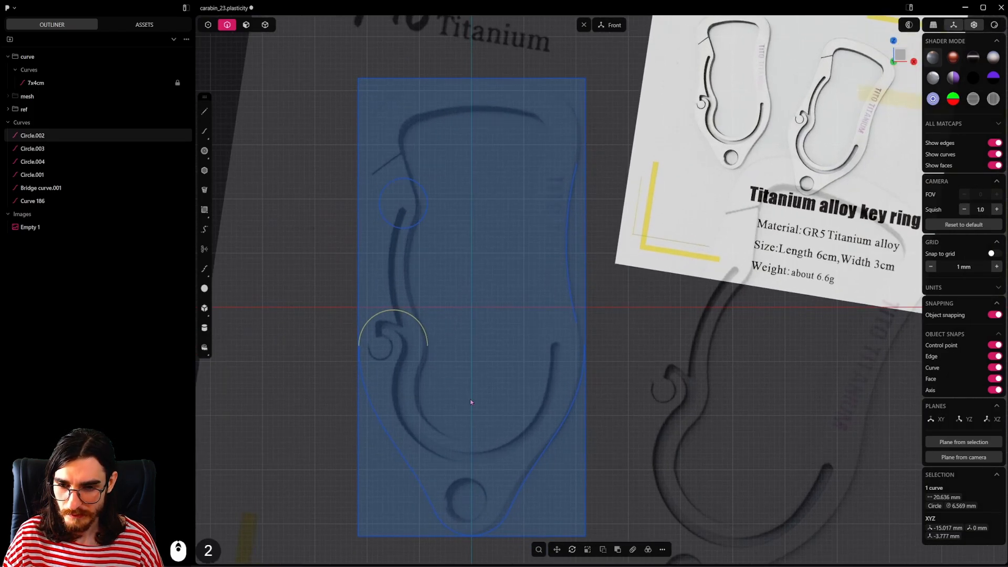
pyautogui.keyDown('shift'); pyautogui.moveTo(524, 192); pyautogui.dragTo(572, 359, button='middle'); pyautogui.keyUp('shift')
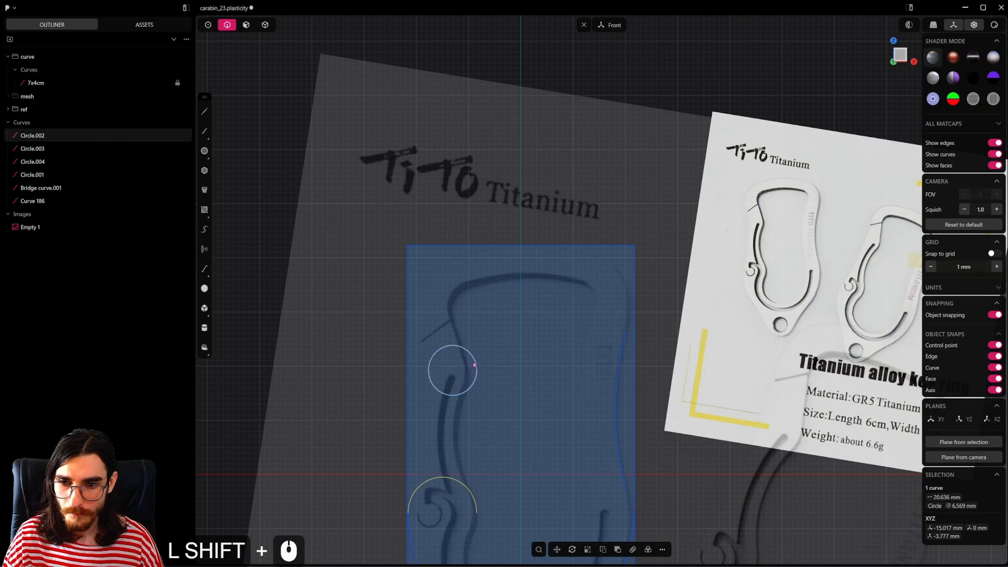
pyautogui.click(476, 367)
pyautogui.keyDown('shift'); pyautogui.moveTo(504, 371); pyautogui.dragTo(530, 419, button='middle'); pyautogui.keyUp('shift')
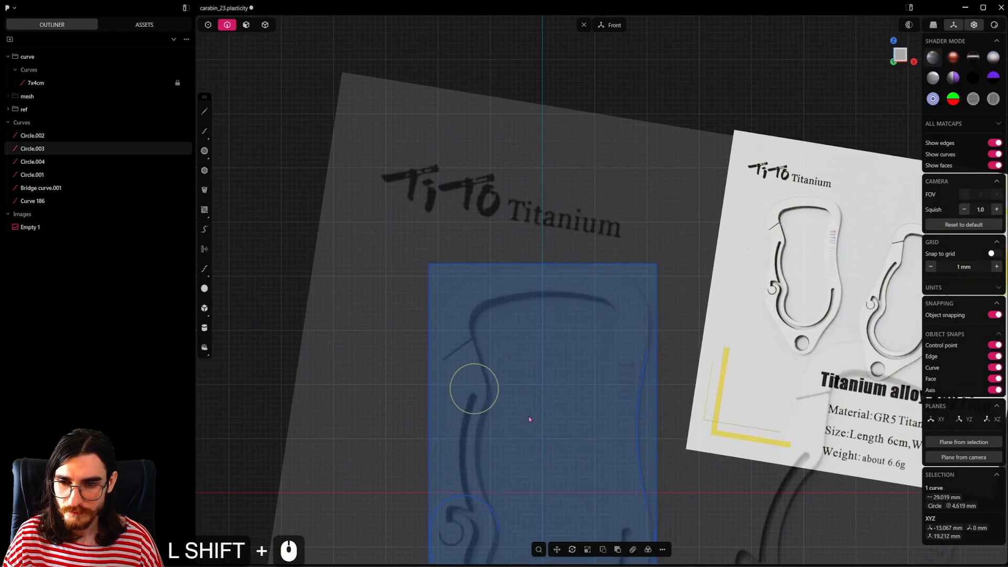
pyautogui.keyDown('shift'); pyautogui.moveTo(470, 281); pyautogui.dragTo(453, 264, button='middle'); pyautogui.keyUp('shift')
# Step: Draw a circle with a radius of about 7.1 mm over the carabiner's upper-left corner and move it down about 1.4 mm
pyautogui.click(204, 151)
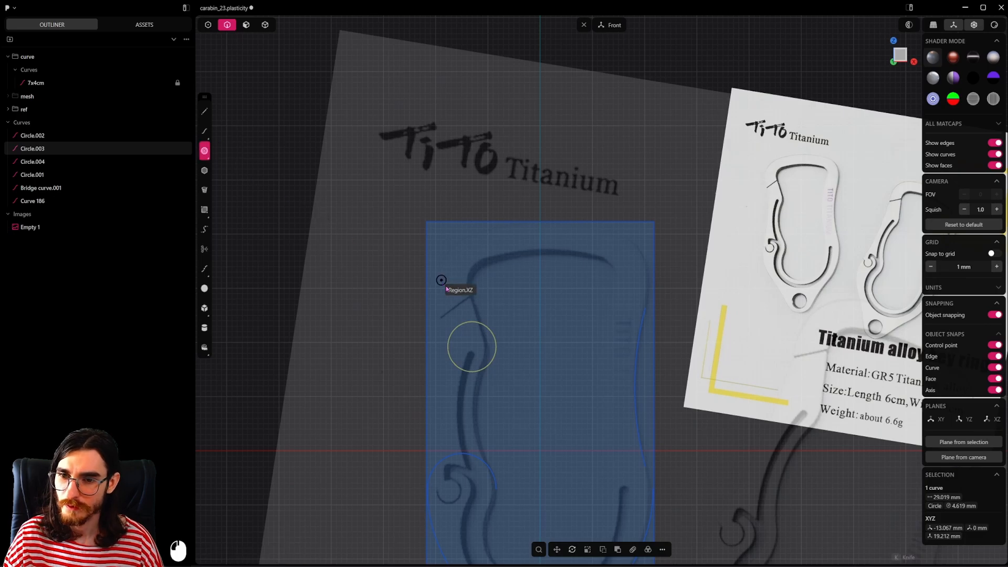
pyautogui.click(470, 273)
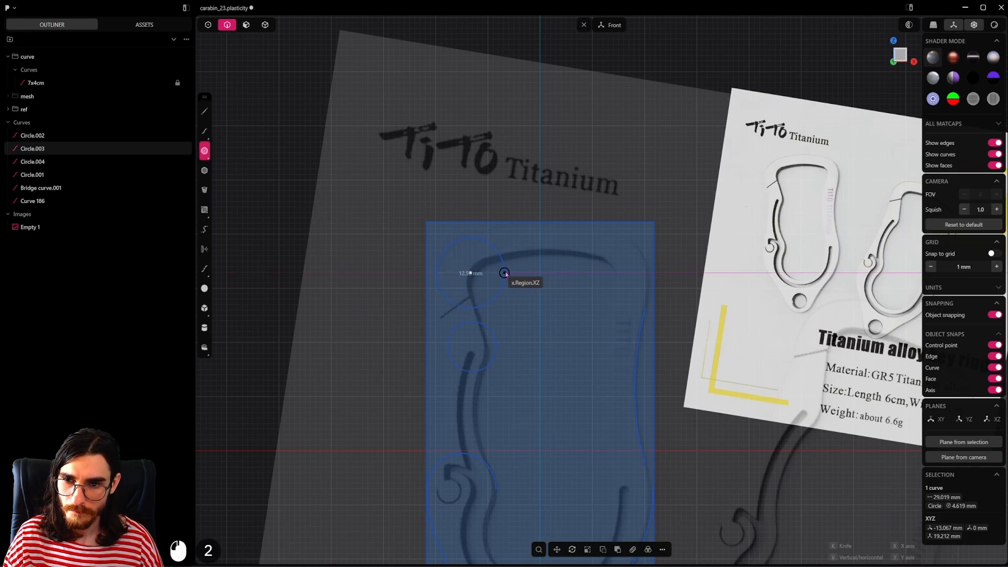
pyautogui.click(507, 272)
pyautogui.press('g')
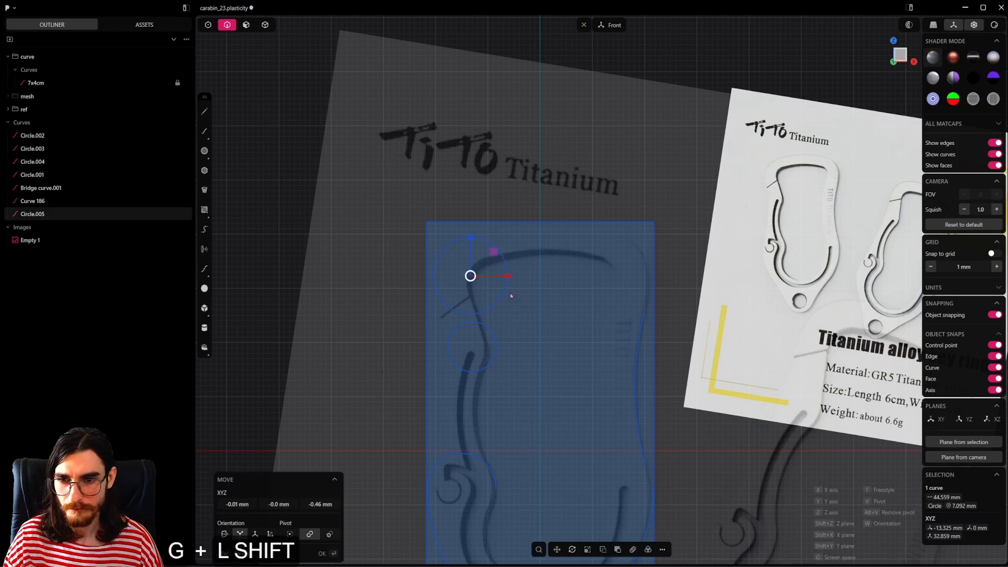
pyautogui.keyDown('shift'); pyautogui.click(525, 329); pyautogui.keyUp('shift')
# Step: Scale the corner circle to a radius of about 8.1 mm and shift it slightly right and down to match the reference corner
pyautogui.hotkey('shift', 's')
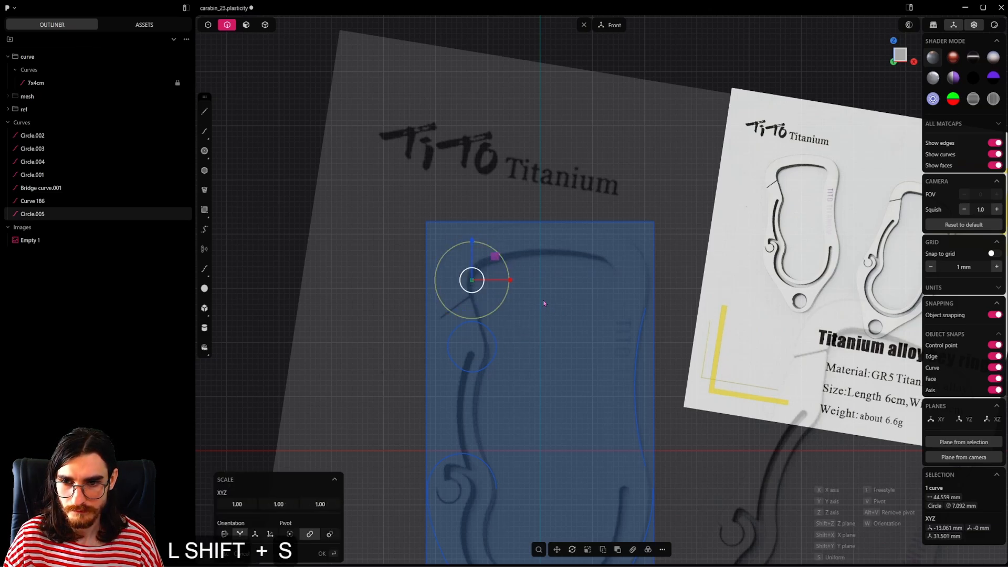
pyautogui.keyDown('shift'); pyautogui.click(572, 304); pyautogui.keyUp('shift')
pyautogui.press('g')
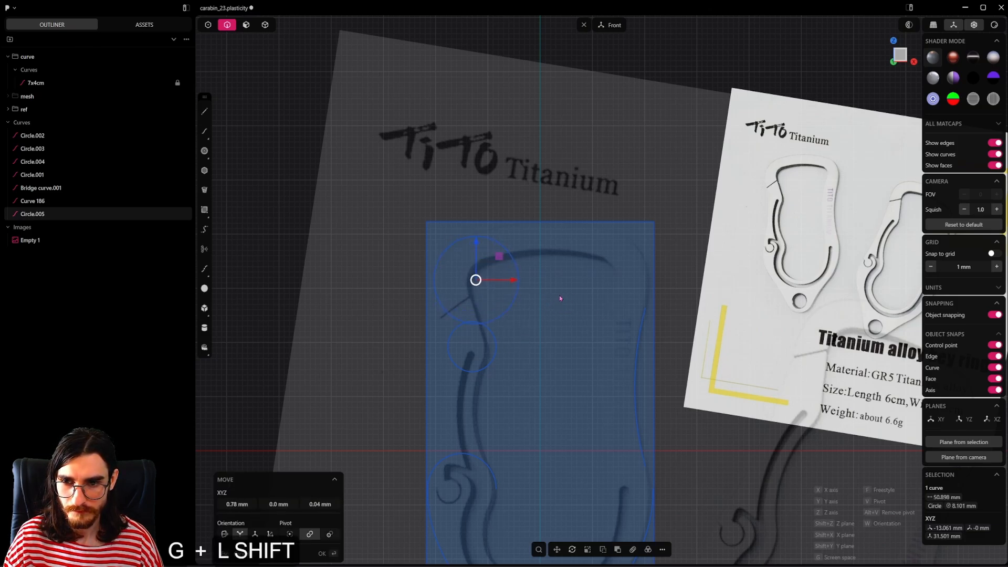
pyautogui.keyDown('shift'); pyautogui.click(561, 300); pyautogui.keyUp('shift')
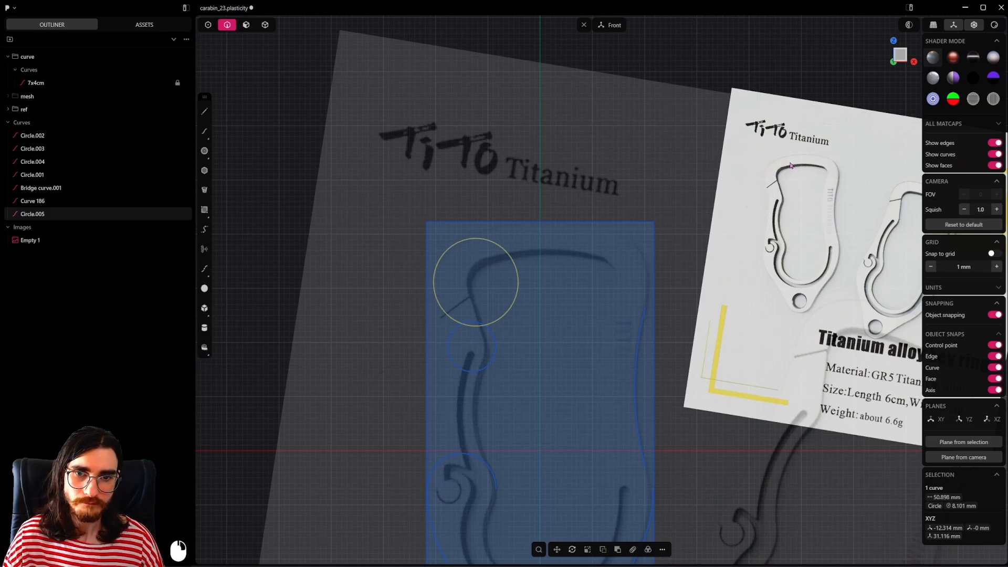
# Step: Try mirroring the corner circle across the vertical centre axis, and delete the mirrored copy
pyautogui.moveTo(530, 307)
pyautogui.keyDown('shift'); pyautogui.mouseDown(button='middle')
pyautogui.moveTo(518, 334)
pyautogui.moveTo(528, 321)
pyautogui.mouseUp(button='middle'); pyautogui.keyUp('shift')
pyautogui.hotkey('alt', 'x')
pyautogui.click(500, 480)
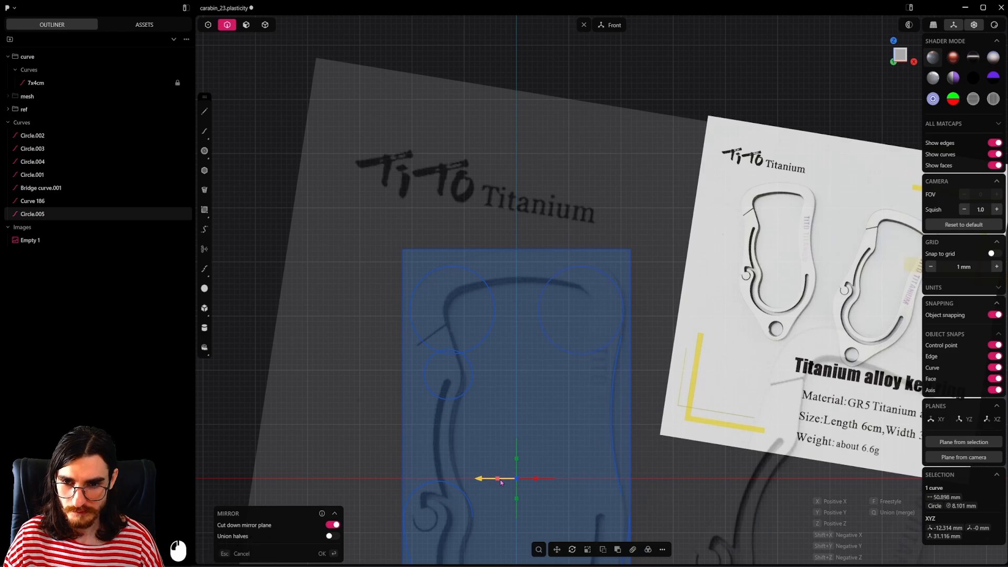
pyautogui.rightClick(599, 366)
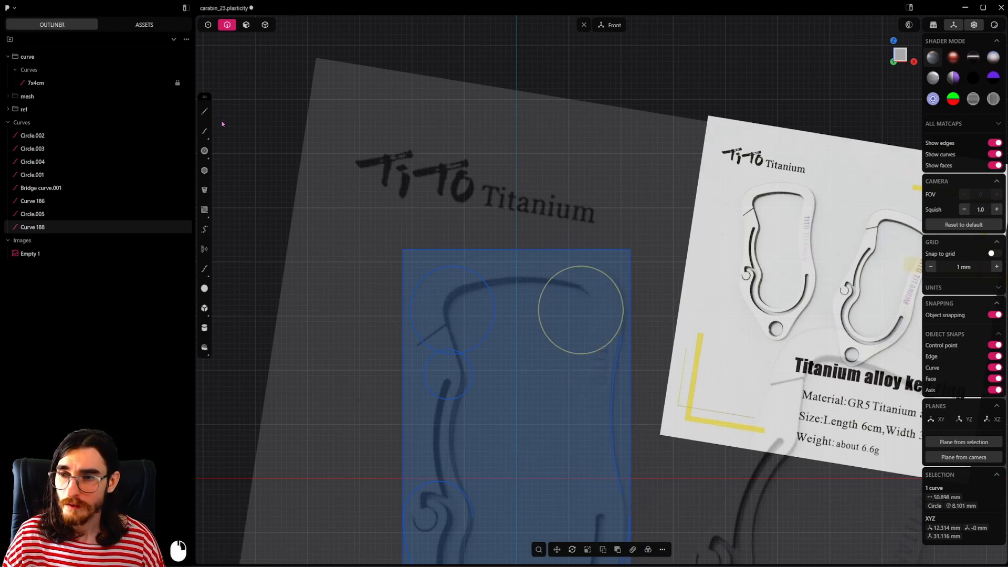
pyautogui.click(204, 111)
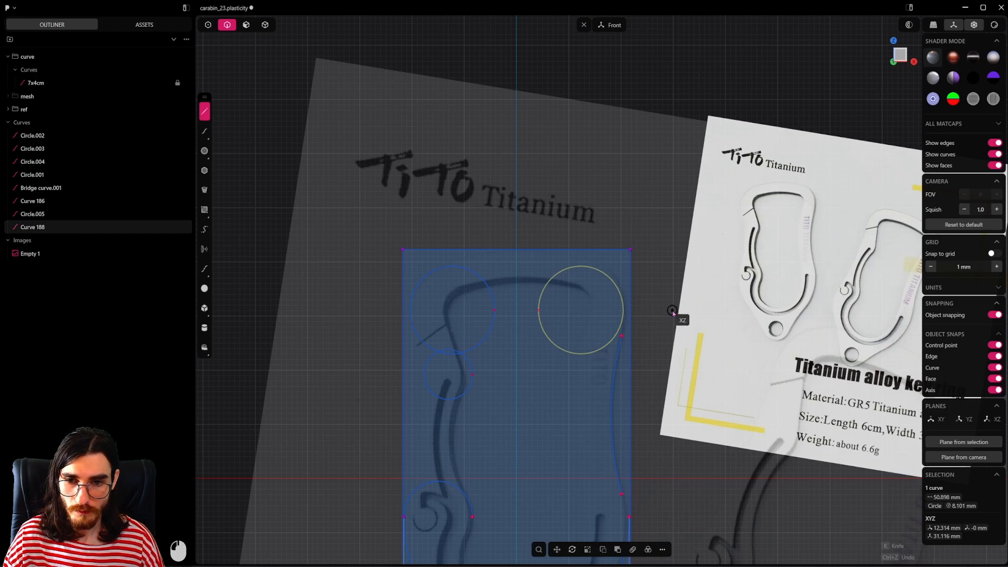
pyautogui.click(580, 310)
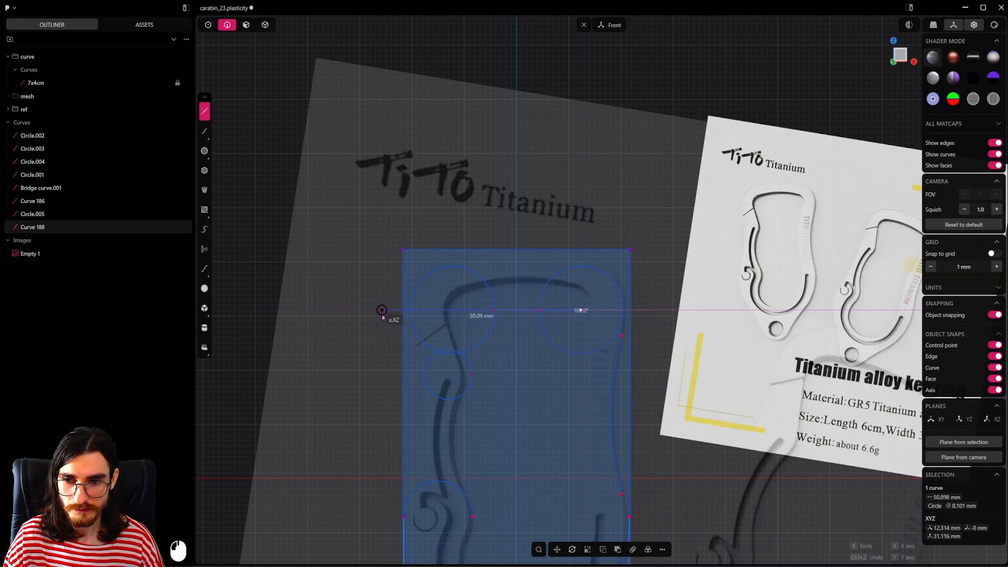
pyautogui.press('Delete')
# Step: Draw two guide lines from the corner circle's centre, about 15 mm towards the lower left and about 17.6 mm towards the upper left
pyautogui.click(204, 111)
pyautogui.scroll(4, 453, 319)
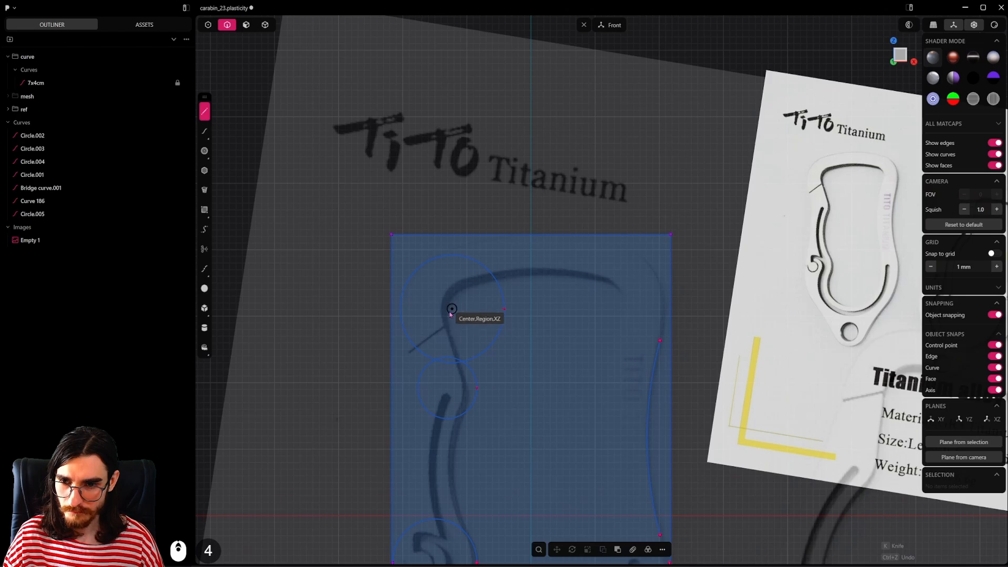
pyautogui.click(452, 308)
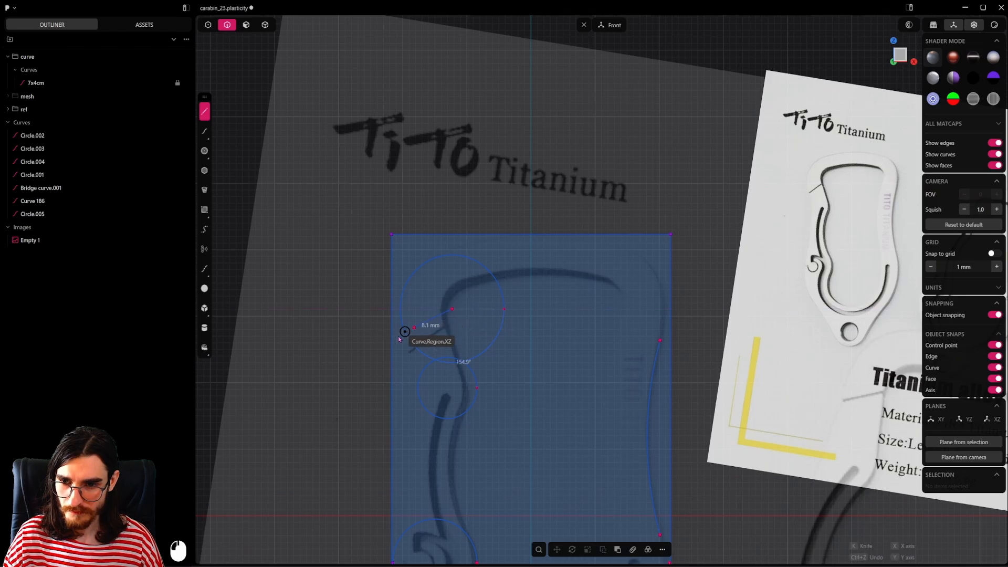
pyautogui.click(364, 349)
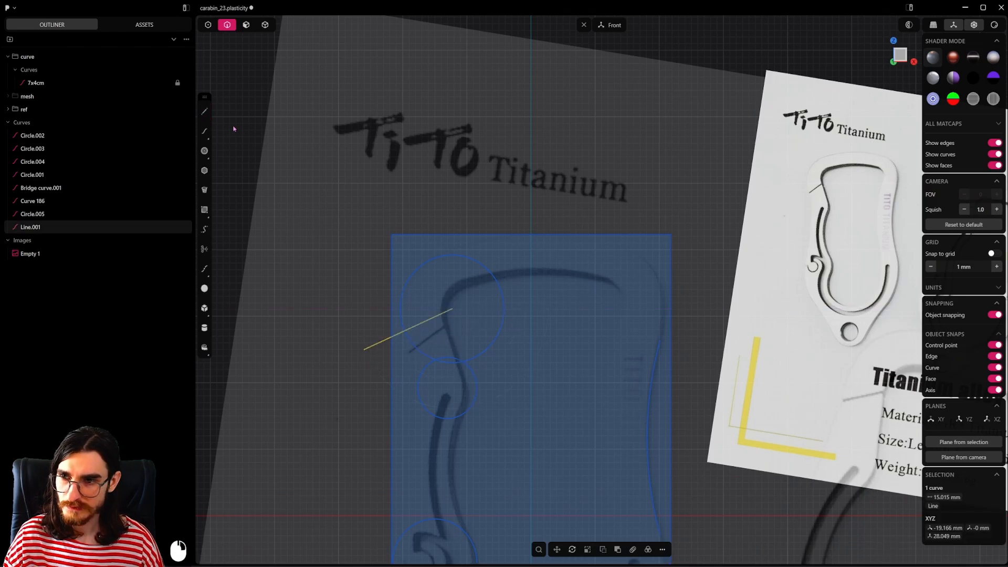
pyautogui.click(452, 309)
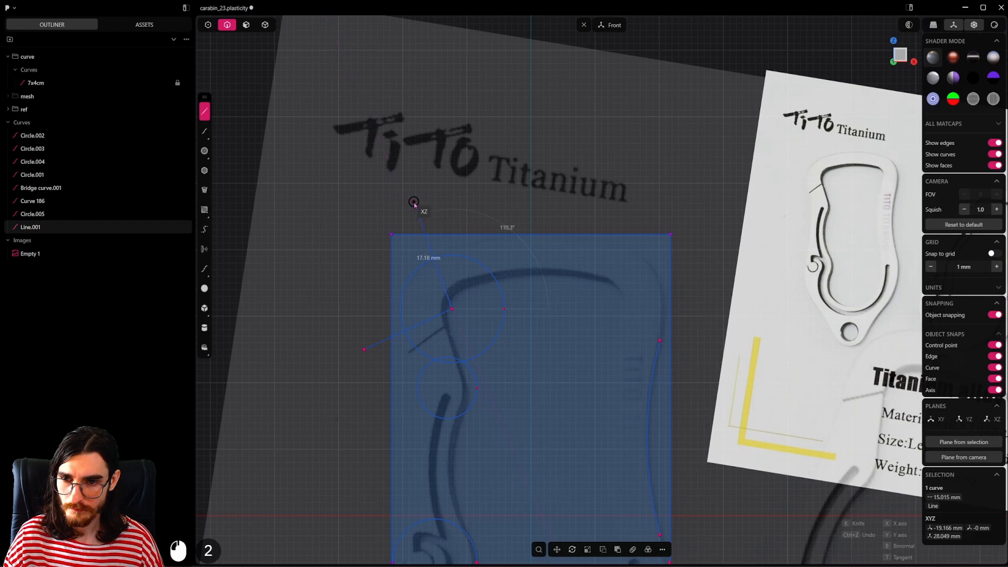
pyautogui.click(406, 202)
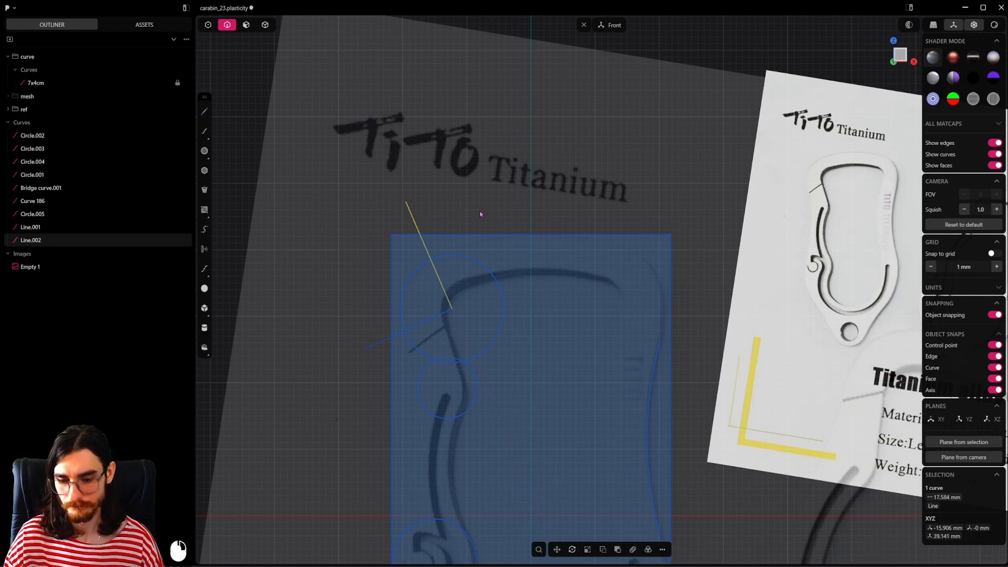
# Step: Trim the corner circle to the arc between the two guide lines and delete both lines
pyautogui.press('t')
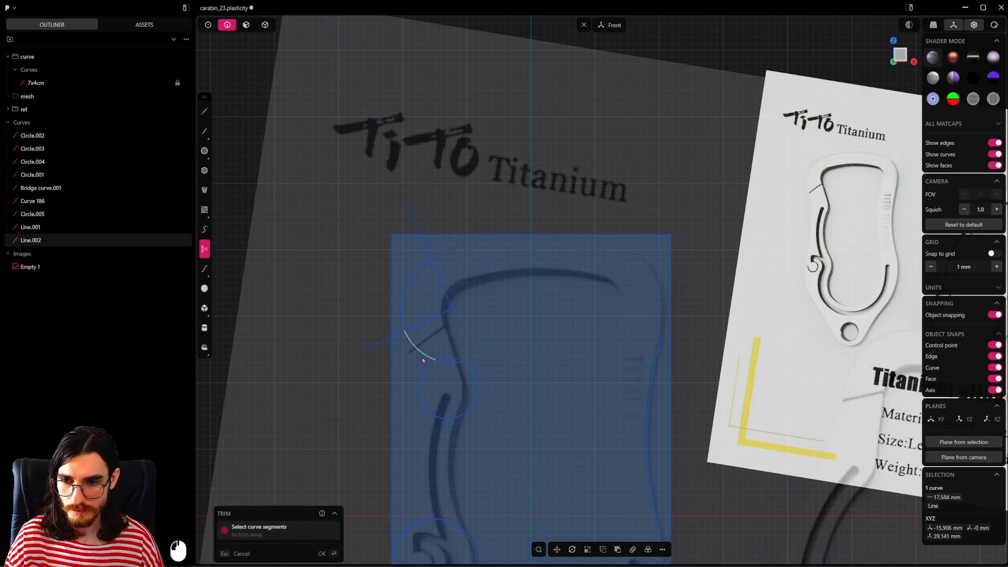
pyautogui.click(423, 360)
pyautogui.press('Escape')
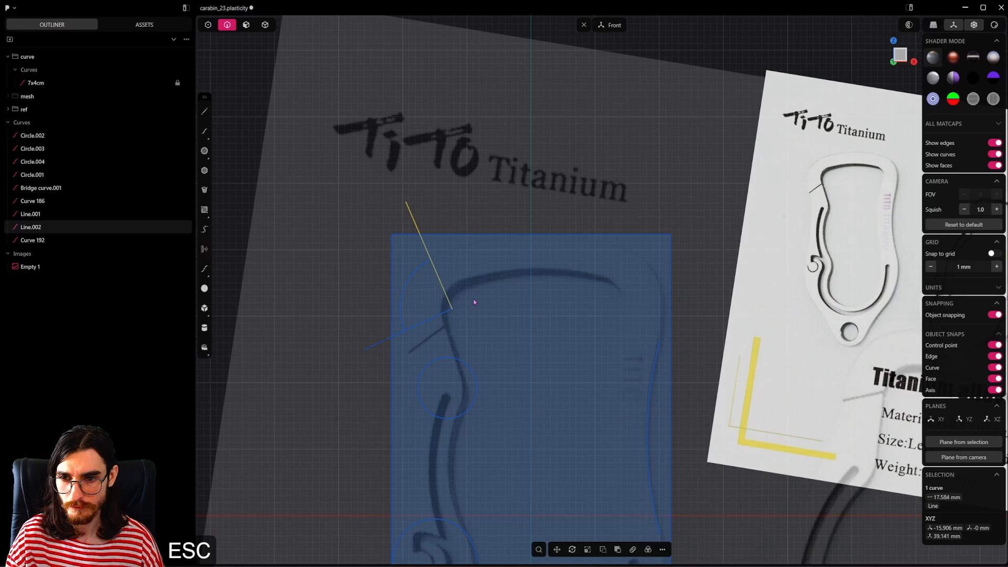
pyautogui.keyDown('shift'); pyautogui.click(438, 315); pyautogui.keyUp('shift')
pyautogui.press('x')
# Step: Mirror the upper-left corner arc across the vertical centre axis to the outline's upper-right corner
pyautogui.keyDown('shift'); pyautogui.click(407, 288); pyautogui.keyUp('shift')
pyautogui.scroll(-6, 465, 306)
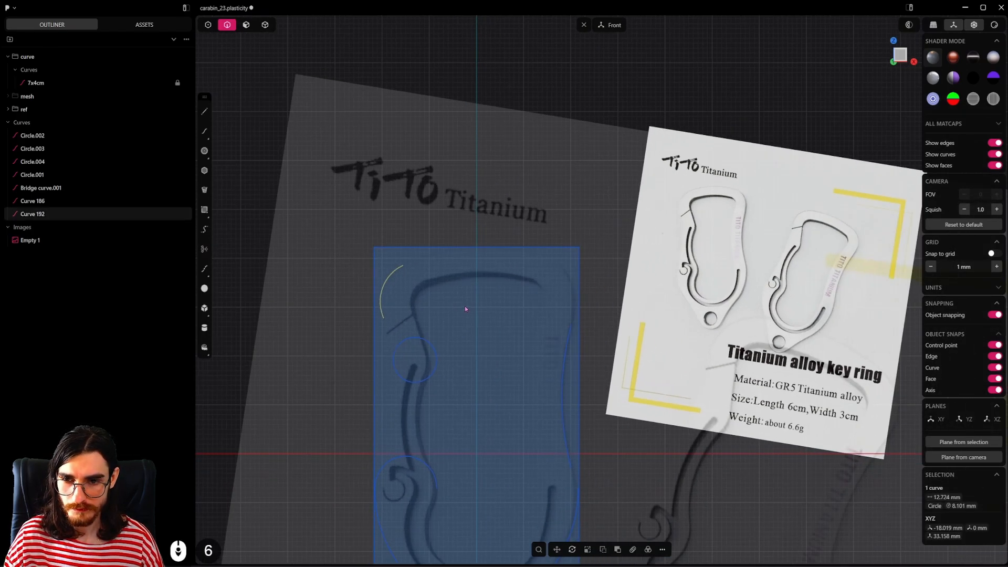
pyautogui.press('alt')
pyautogui.hotkey('alt', 'x')
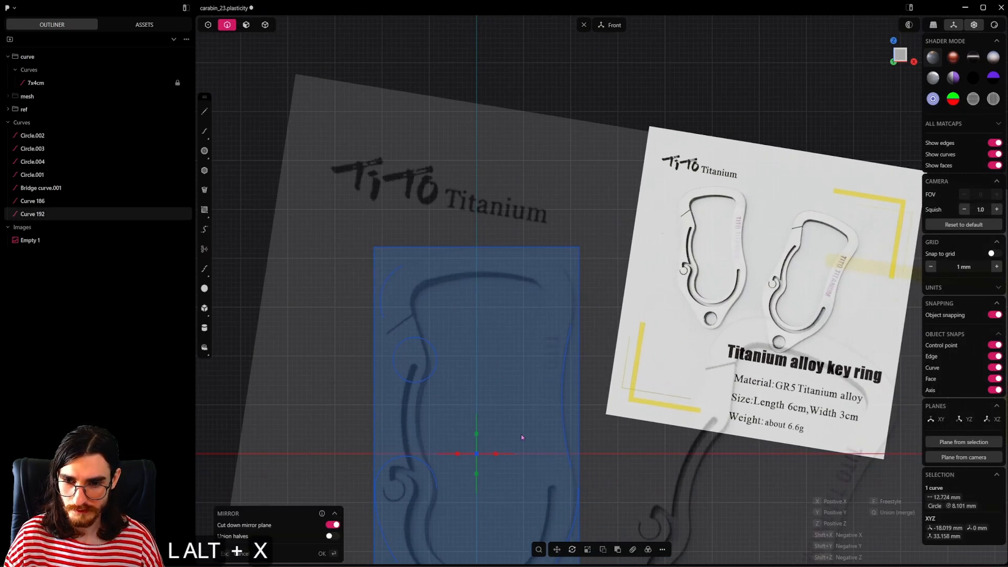
pyautogui.rightClick(587, 351)
pyautogui.keyDown('shift'); pyautogui.moveTo(657, 389); pyautogui.dragTo(680, 286, button='middle'); pyautogui.keyUp('shift')
pyautogui.click(679, 285)
pyautogui.scroll(2, 680, 286)
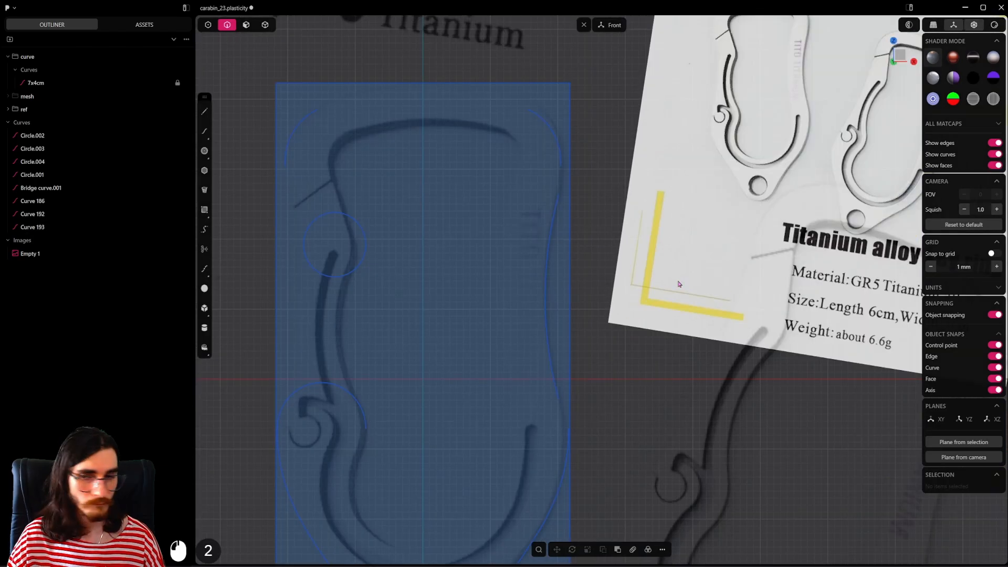
# Step: Rotate the shallow inward arc on the outline's right side slightly, then by about 0.75° more, to follow the reference
pyautogui.keyDown('shift'); pyautogui.moveTo(593, 369); pyautogui.dragTo(604, 352, button='middle'); pyautogui.keyUp('shift')
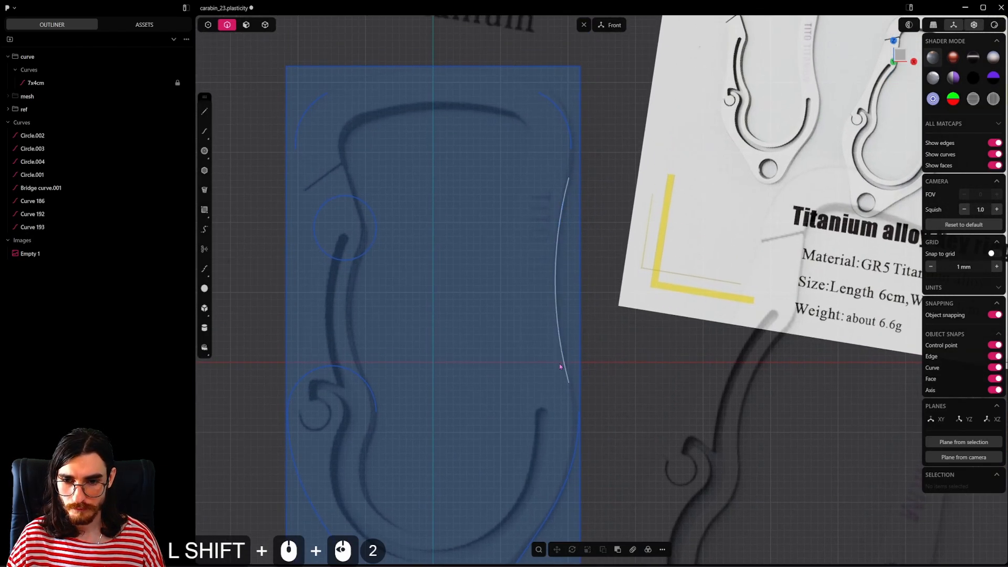
pyautogui.keyDown('shift'); pyautogui.click(577, 427); pyautogui.keyUp('shift')
pyautogui.scroll(6, 584, 427)
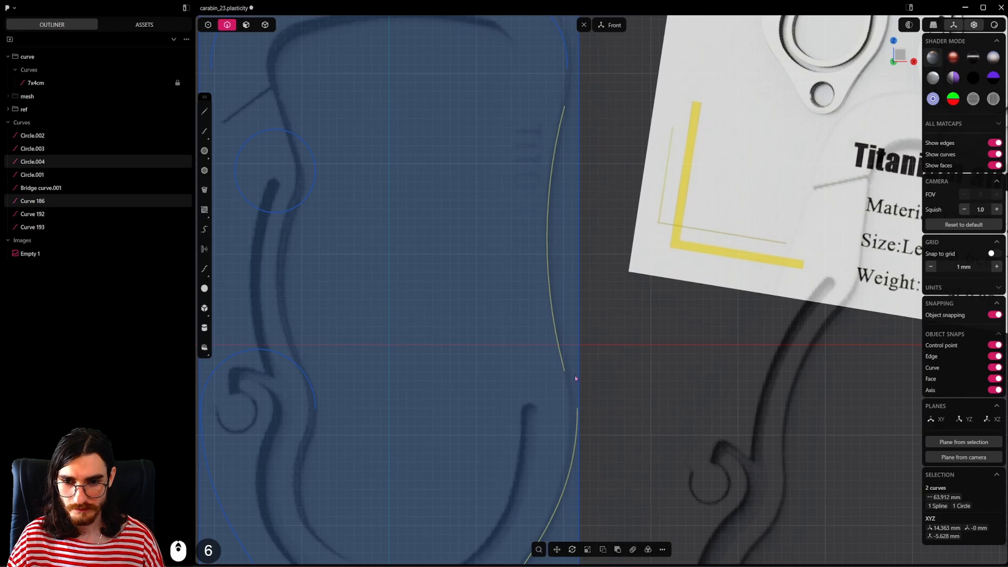
pyautogui.scroll(-4, 576, 378)
pyautogui.keyDown('shift'); pyautogui.click(549, 329); pyautogui.keyUp('shift')
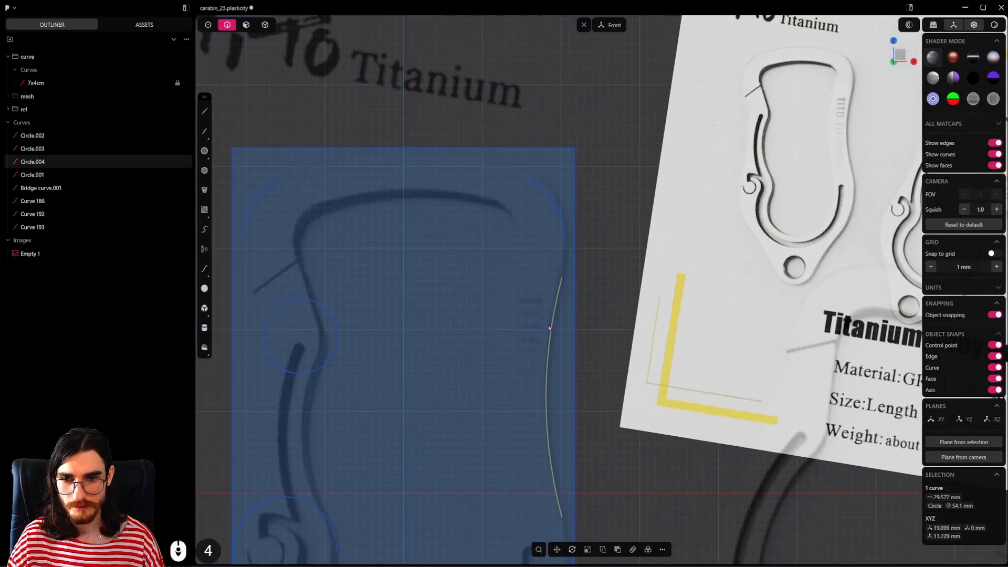
pyautogui.scroll(-2, 548, 326)
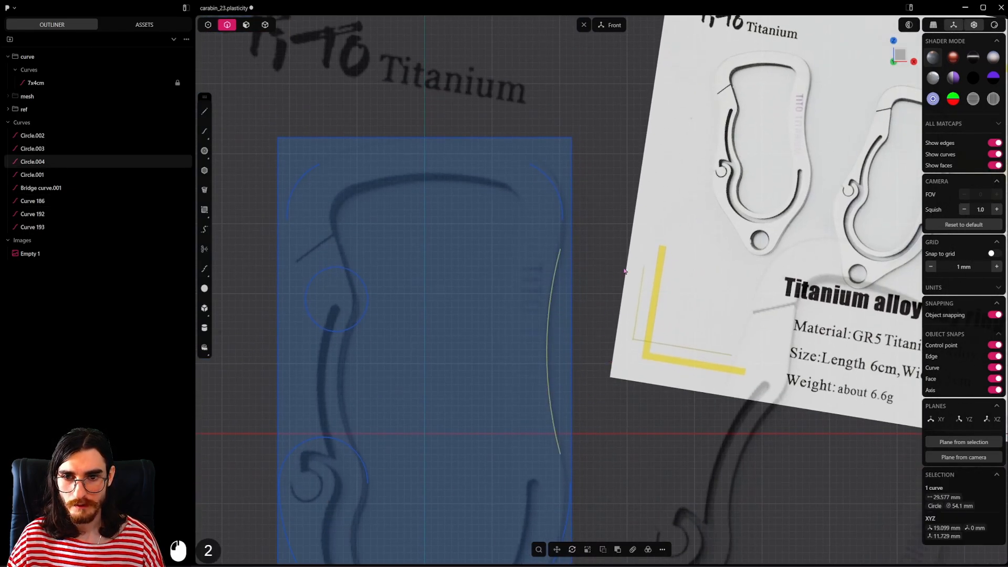
pyautogui.press('r')
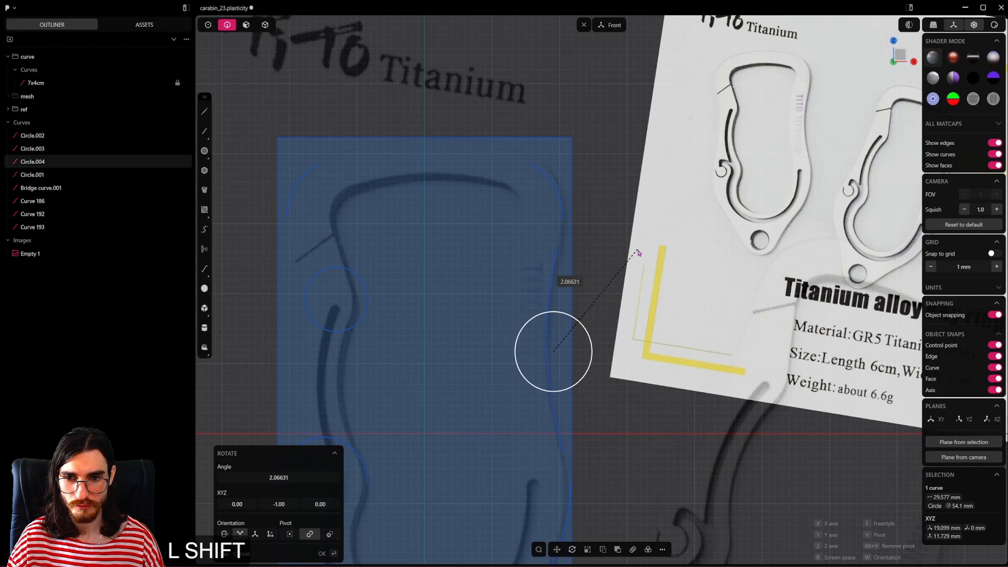
pyautogui.click(610, 234)
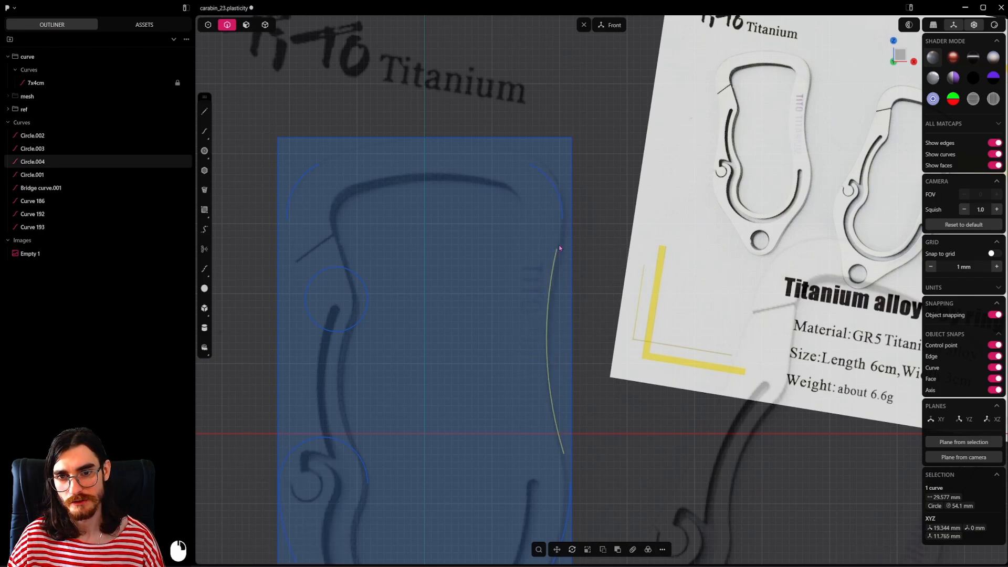
pyautogui.press('r')
pyautogui.press('shift')
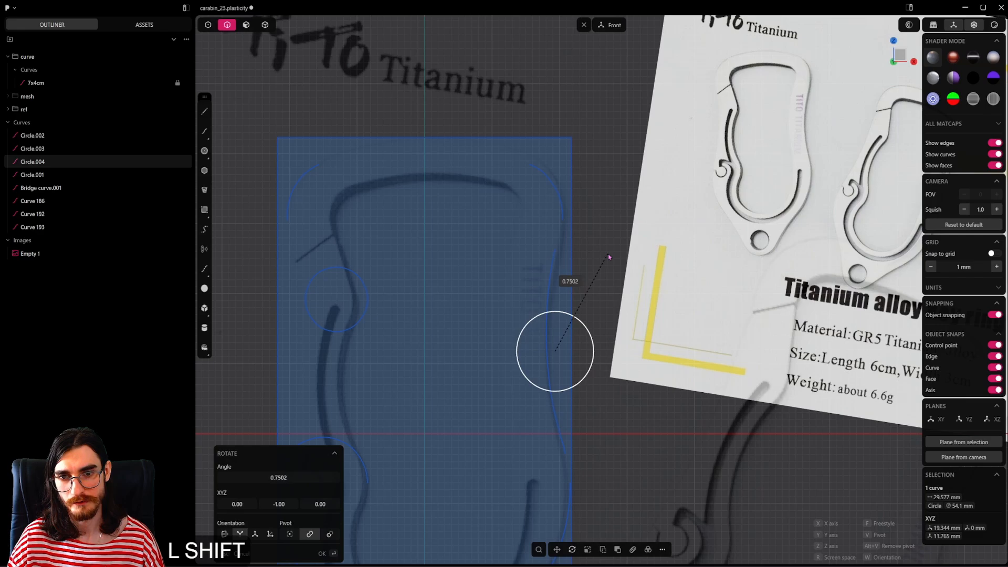
pyautogui.keyDown('shift'); pyautogui.click(610, 256); pyautogui.keyUp('shift')
# Step: Bridge the gap between the upper-right corner arc and the upper end of the right inward arc with G1 continuity
pyautogui.click(208, 25)
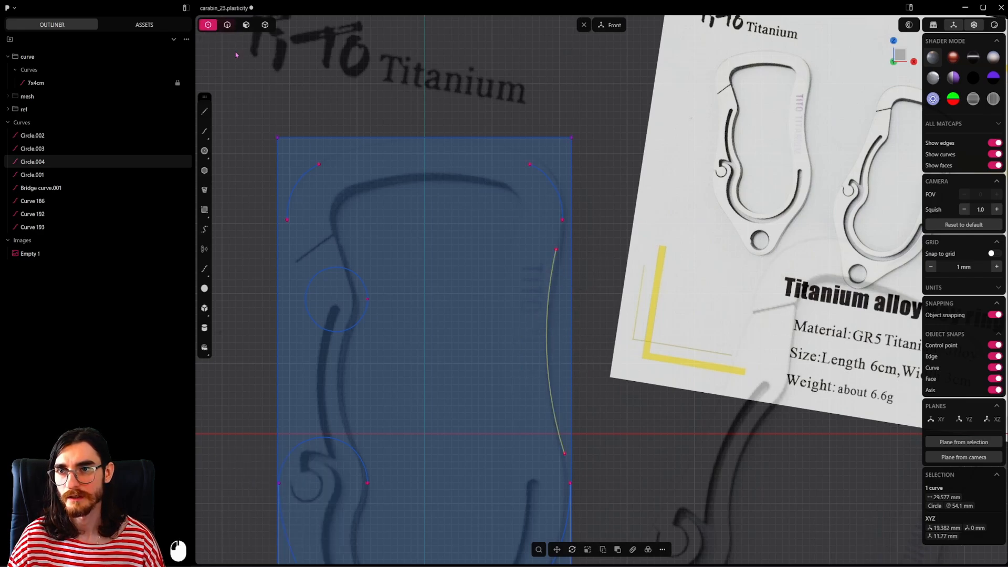
pyautogui.moveTo(584, 218); pyautogui.dragTo(543, 258)
pyautogui.press('super+space')
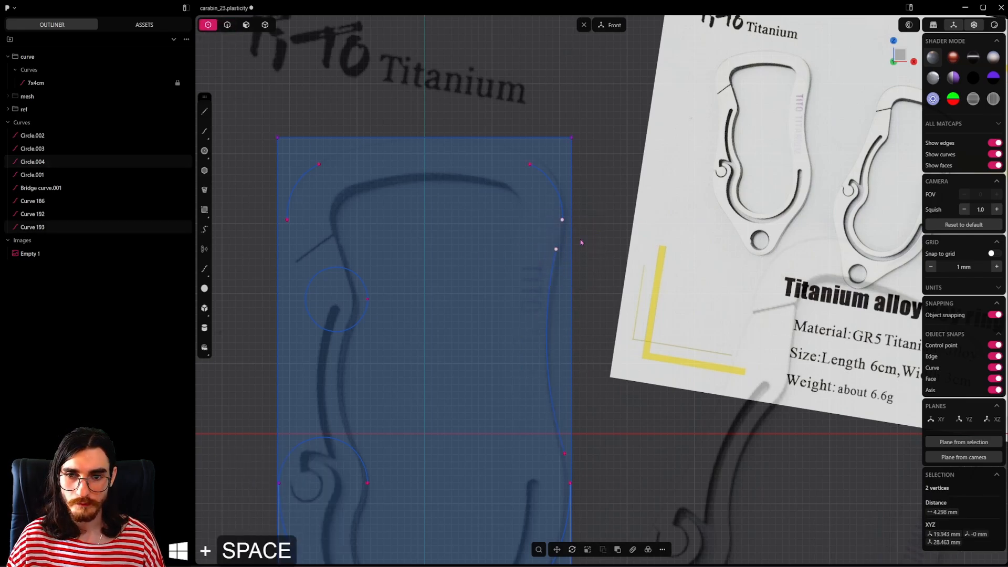
pyautogui.hotkey('shift', 'b')
pyautogui.press('Tab')
pyautogui.write('3')
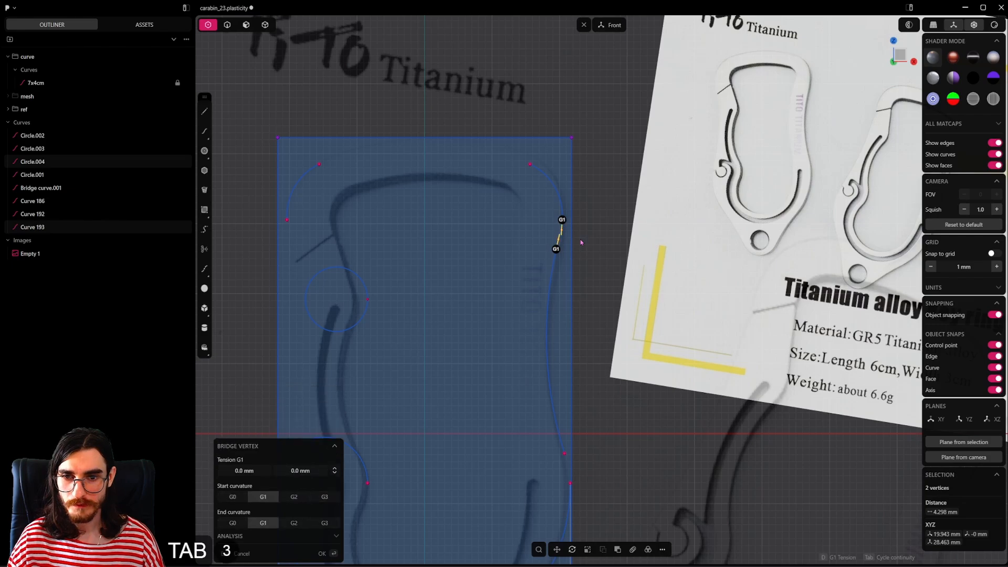
pyautogui.press('Return')
# Step: Bridge the lower end of the right inward arc to the lower-right outline curve with G1 continuity at both ends
pyautogui.keyDown('shift'); pyautogui.moveTo(600, 464); pyautogui.dragTo(601, 367, button='middle'); pyautogui.keyUp('shift')
pyautogui.moveTo(592, 341); pyautogui.dragTo(554, 398)
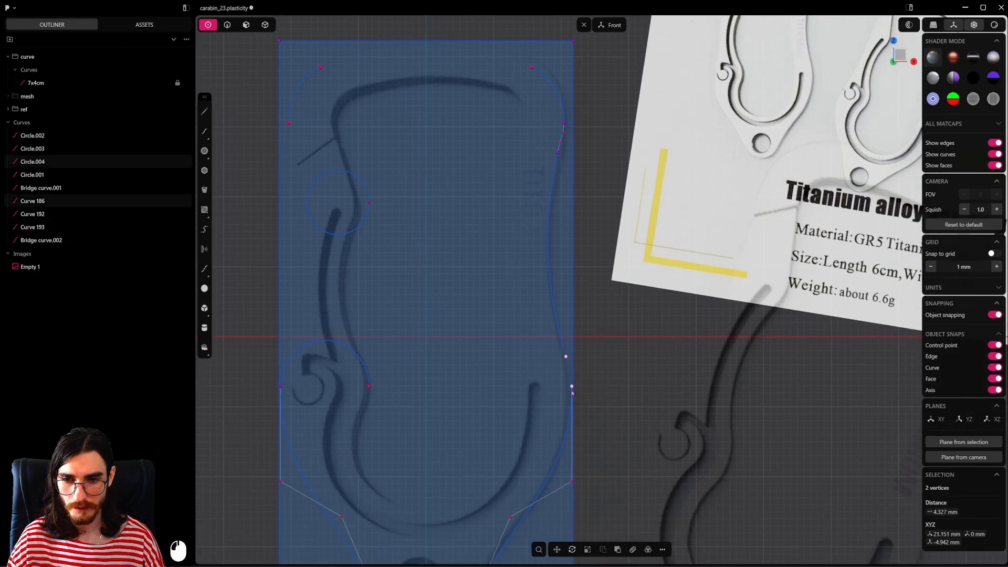
pyautogui.hotkey('shift', 'b')
pyautogui.press('Tab')
pyautogui.press('Tab')
pyautogui.press('Tab')
pyautogui.click(597, 367)
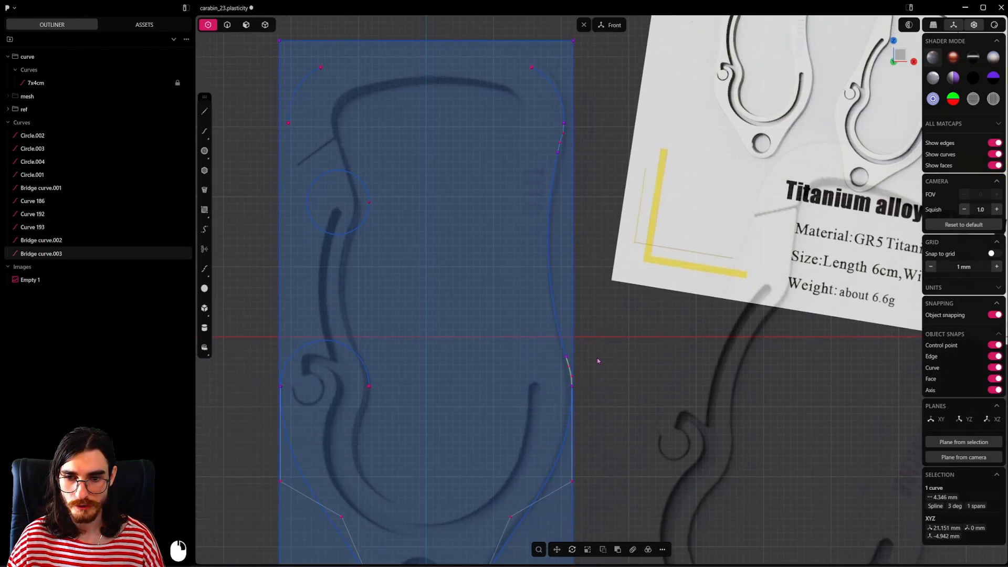
# Step: Bridge the two upper corner arcs with a curve across the top of the outline, and save the file
pyautogui.click(232, 25)
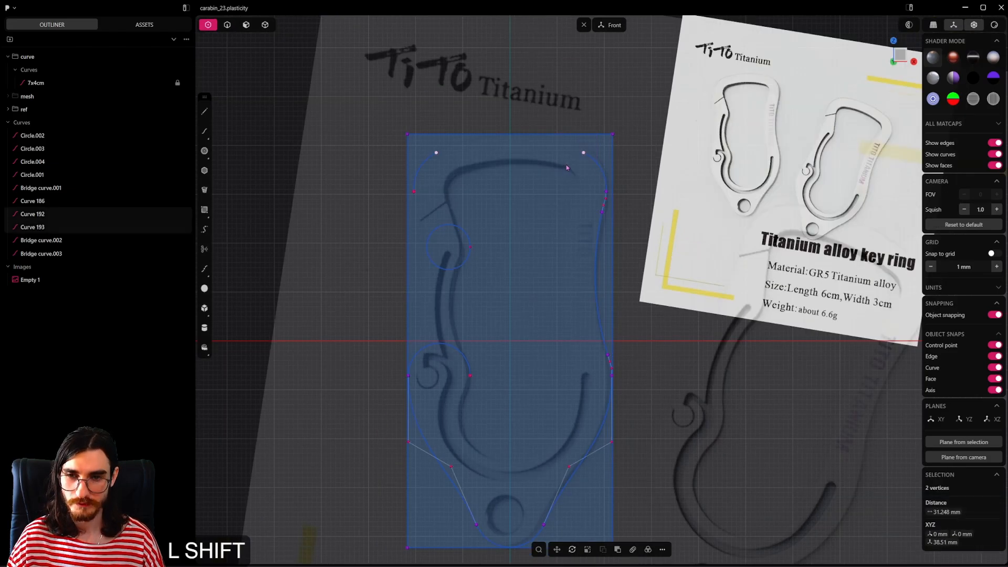
pyautogui.hotkey('shift', 'b')
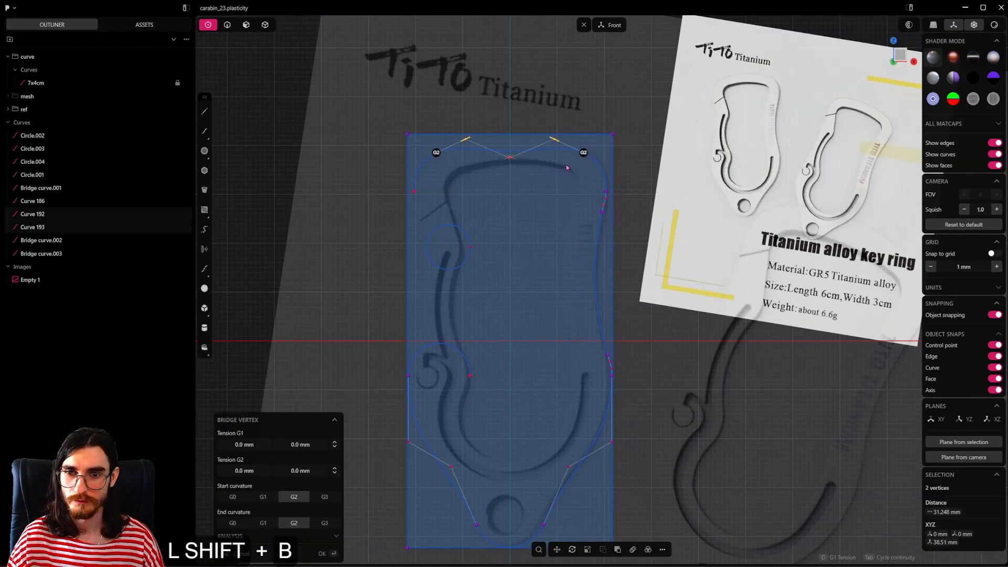
pyautogui.press('Tab')
pyautogui.click(566, 168)
pyautogui.press('2')
pyautogui.scroll(3, 566, 169)
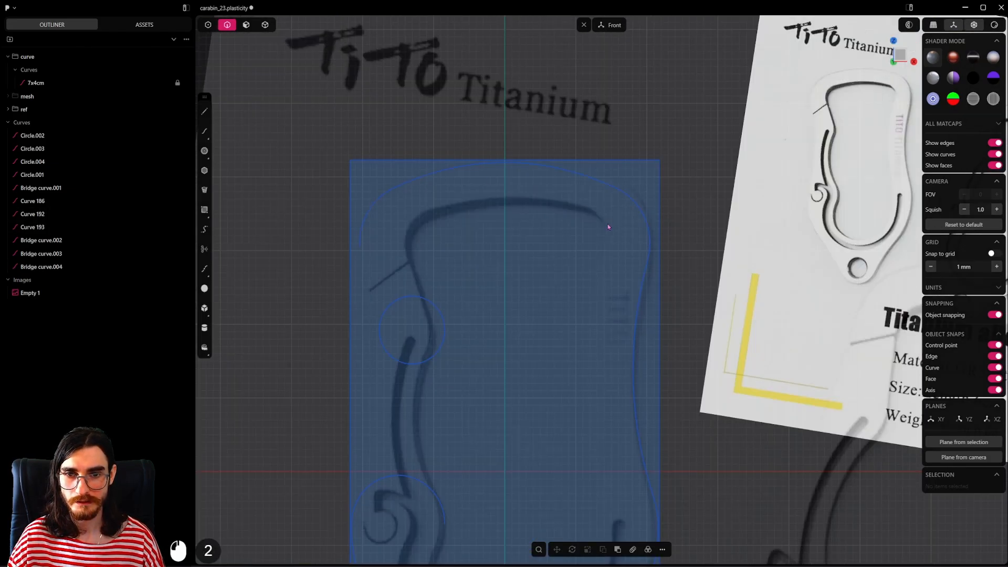
pyautogui.scroll(-5, 604, 231)
pyautogui.keyDown('shift'); pyautogui.moveTo(582, 309); pyautogui.dragTo(567, 240, button='middle'); pyautogui.keyUp('shift')
pyautogui.scroll(-2, 548, 259)
pyautogui.scroll(-2, 544, 266)
pyautogui.keyDown('shift'); pyautogui.moveTo(534, 278); pyautogui.dragTo(550, 253, button='middle'); pyautogui.keyUp('shift')
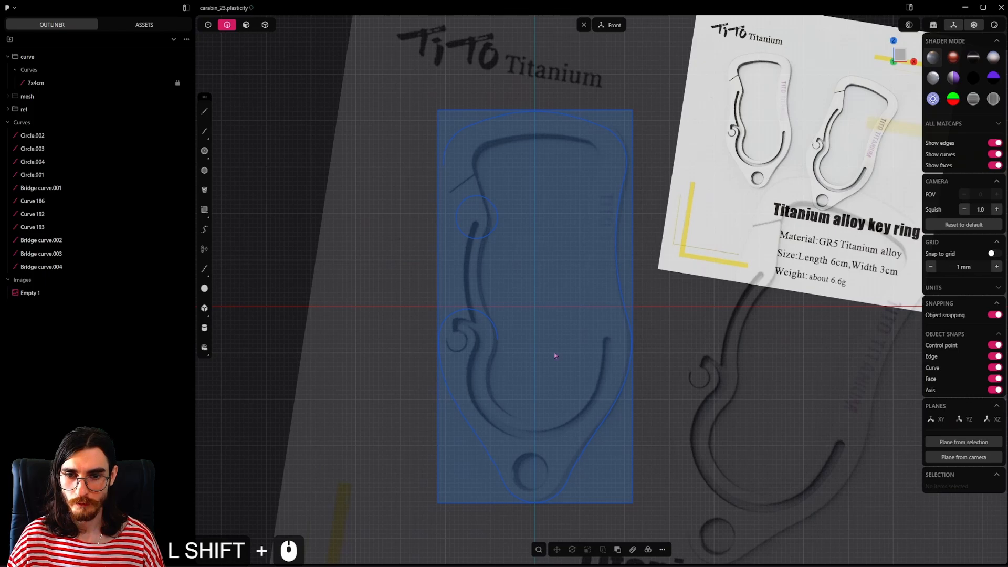
pyautogui.hotkey('ctrl', 's')
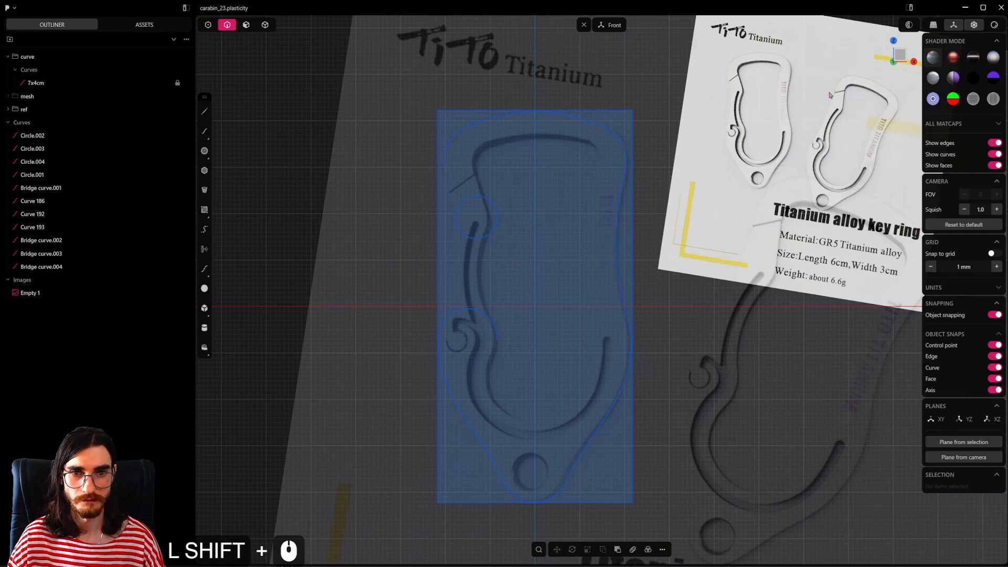
# Step: Examine the two carabiners in the reference image, especially the gate and the shape of the inner opening
pyautogui.keyDown('shift'); pyautogui.moveTo(540, 198); pyautogui.dragTo(519, 197, button='middle'); pyautogui.keyUp('shift')
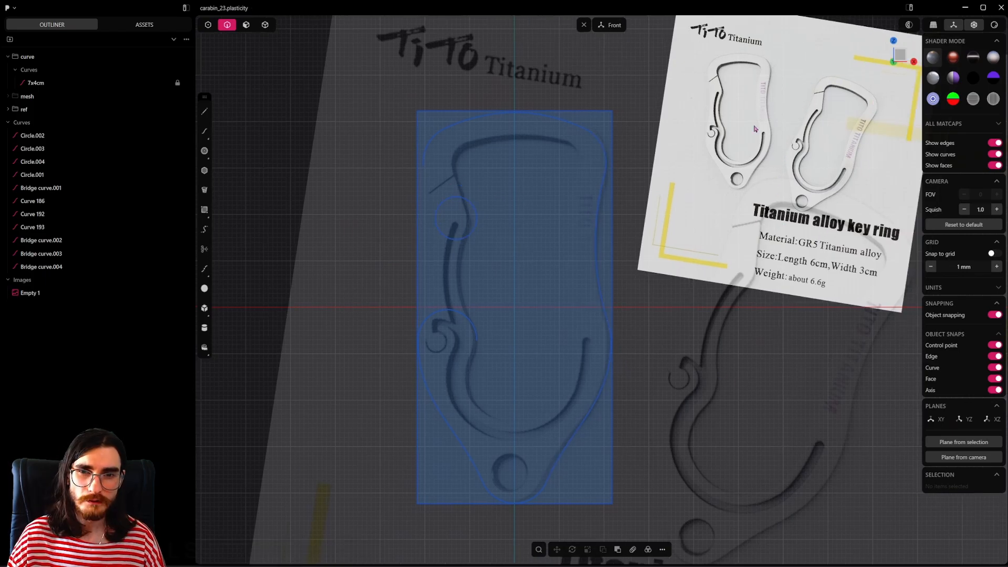
pyautogui.scroll(3, 715, 88)
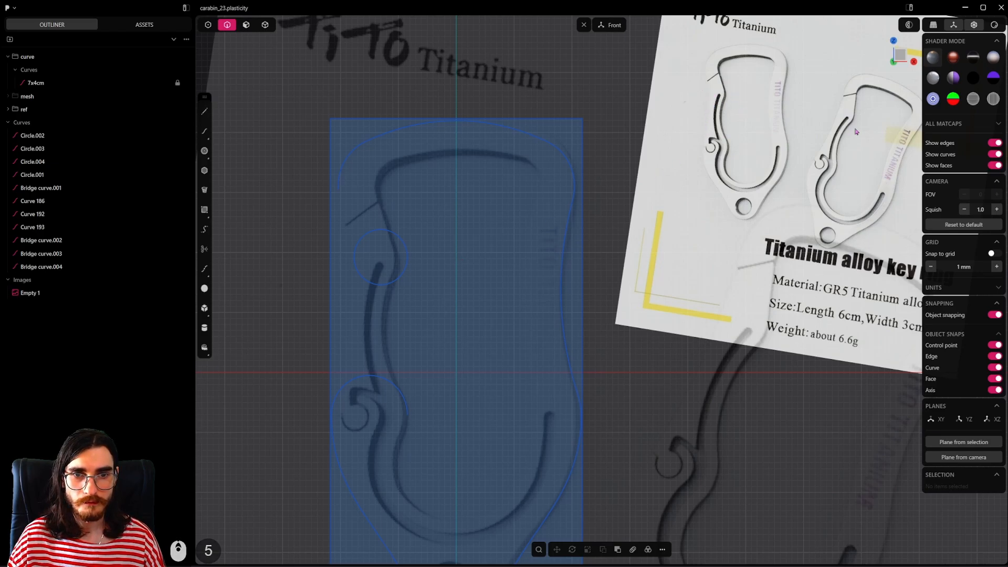
pyautogui.keyDown('shift'); pyautogui.moveTo(856, 131); pyautogui.dragTo(686, 202, button='middle'); pyautogui.keyUp('shift')
pyautogui.scroll(5, 678, 178)
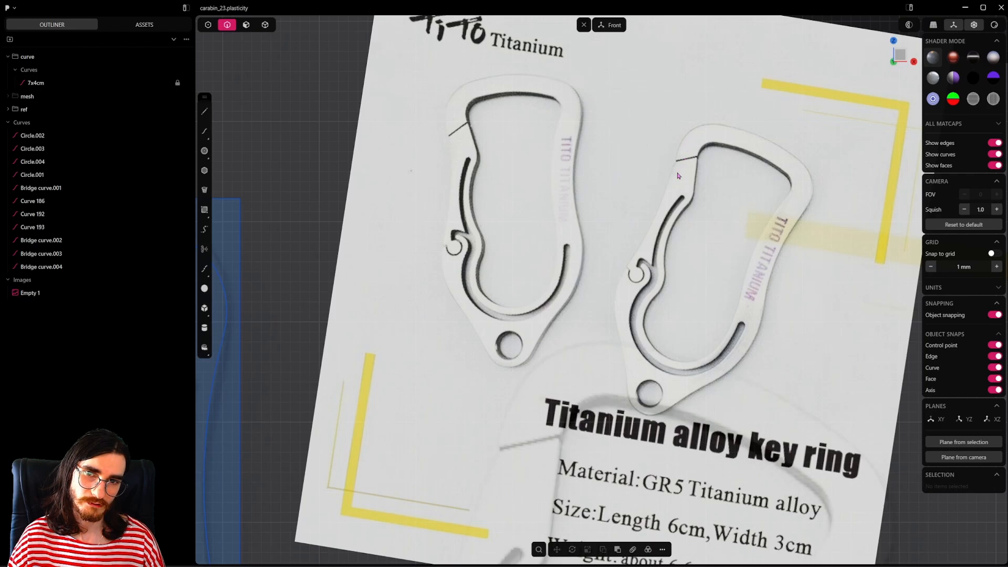
pyautogui.scroll(-6, 511, 277)
pyautogui.keyDown('shift'); pyautogui.moveTo(409, 295); pyautogui.dragTo(701, 216, button='middle'); pyautogui.keyUp('shift')
pyautogui.scroll(-5, 507, 294)
pyautogui.keyDown('shift'); pyautogui.moveTo(507, 300); pyautogui.dragTo(499, 218, button='middle'); pyautogui.keyUp('shift')
pyautogui.scroll(-4, 494, 215)
# Step: Draw a circle of about 9.2 mm radius on the vertical axis at the opening's lower end and flatten it vertically into an ellipse
pyautogui.press('c')
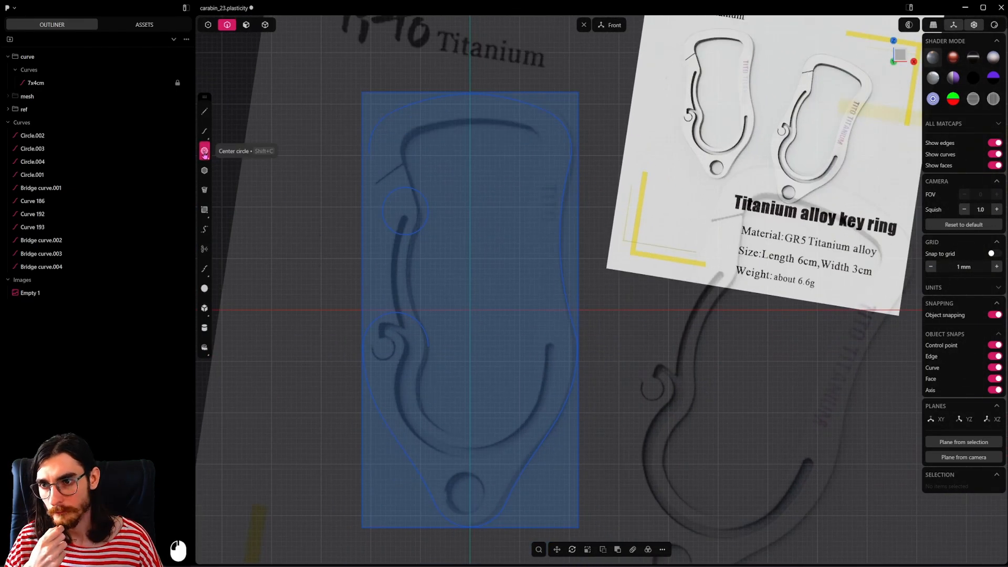
pyautogui.click(469, 432)
pyautogui.click(517, 438)
pyautogui.press('s')
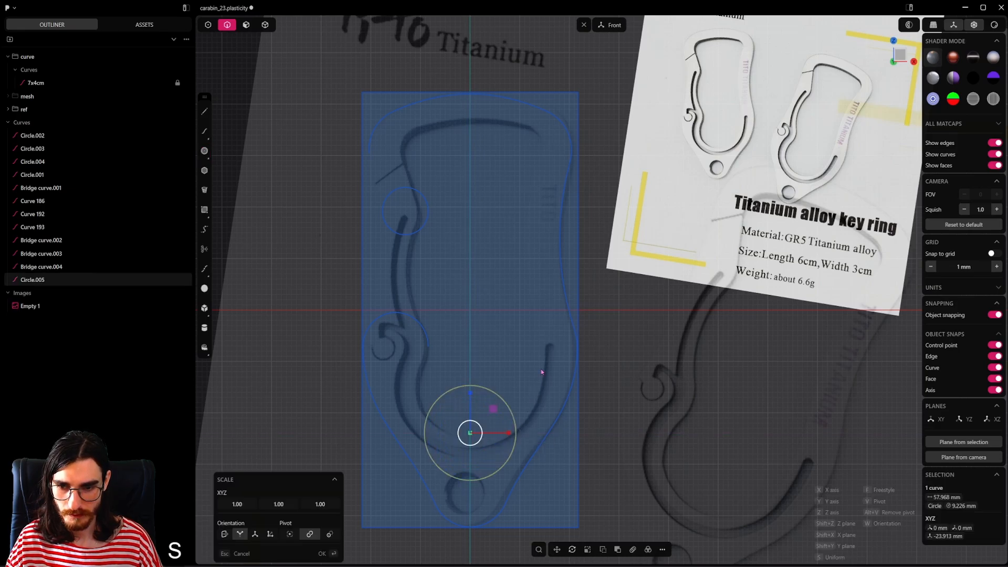
pyautogui.press('z')
pyautogui.click(526, 395)
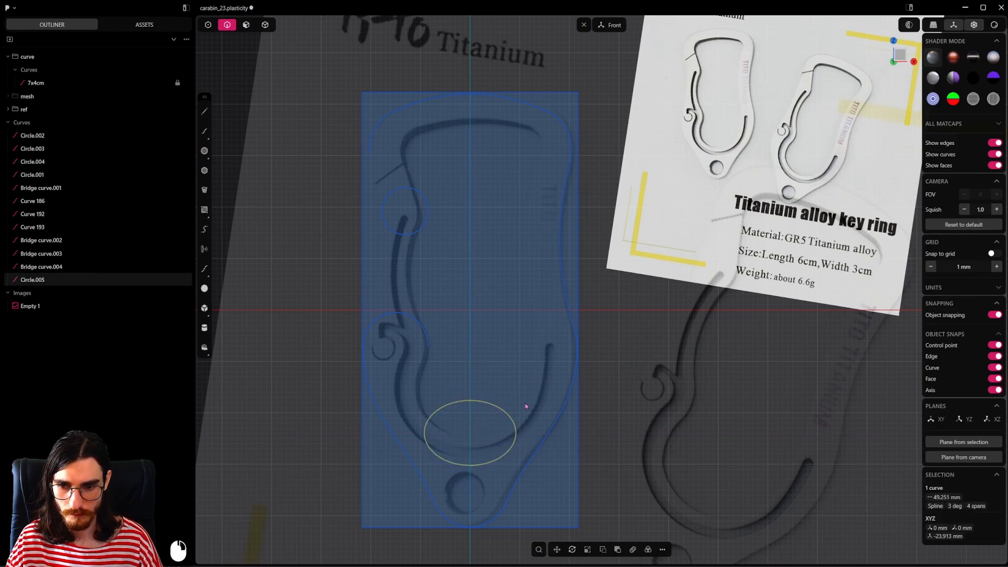
# Step: Fit the ellipse to the opening's bottom curve by moving it up about 5.6 mm in total and widening it about 1.07 times
pyautogui.press('g')
pyautogui.press('z')
pyautogui.keyDown('shift'); pyautogui.click(523, 434); pyautogui.keyUp('shift')
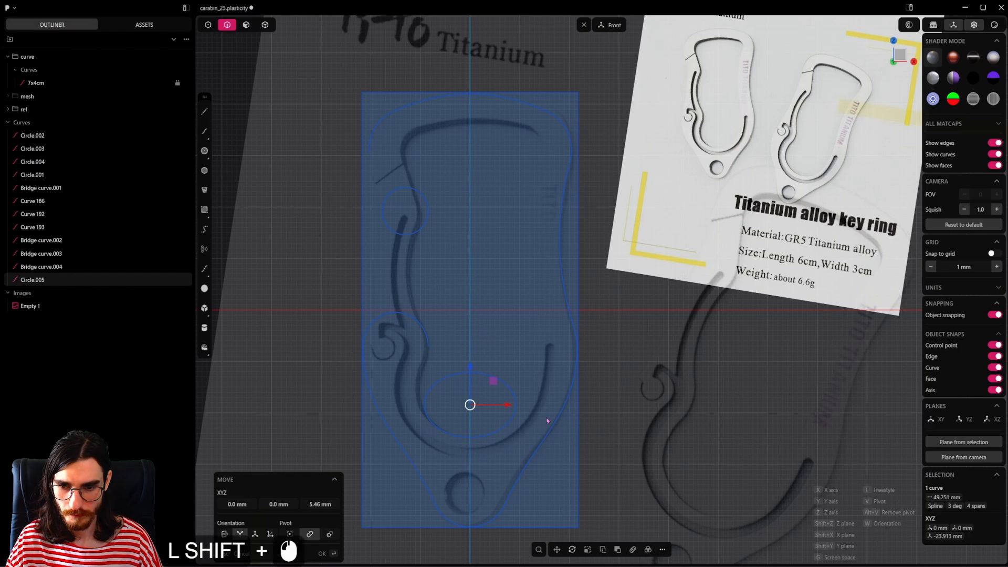
pyautogui.press('s')
pyautogui.press('x')
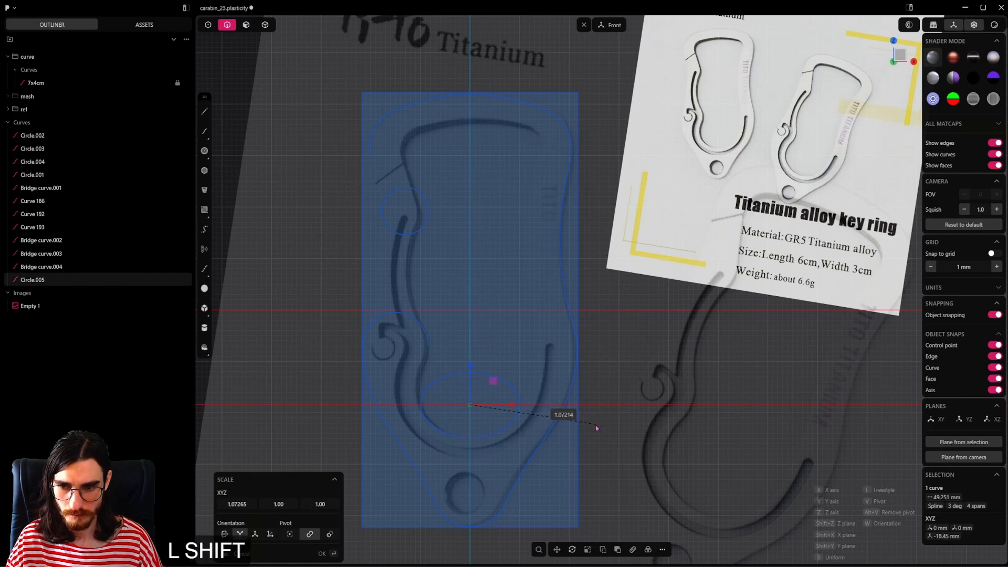
pyautogui.keyDown('shift'); pyautogui.click(593, 425); pyautogui.keyUp('shift')
pyautogui.press('g')
pyautogui.press('z')
pyautogui.keyDown('shift'); pyautogui.click(546, 380); pyautogui.keyUp('shift')
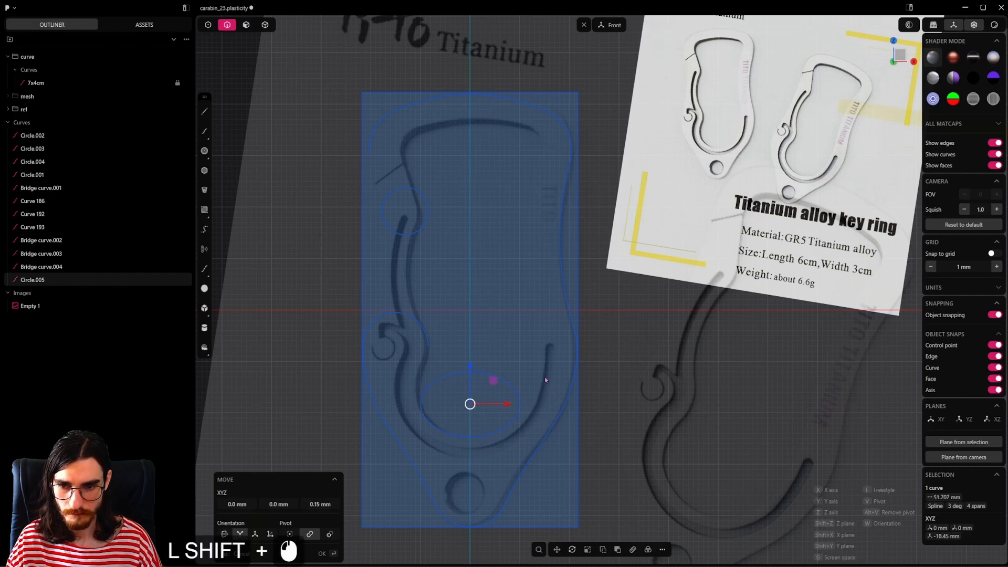
# Step: Draw a horizontal guide line about 25.6 mm long from the ellipse's left extreme across its full width
pyautogui.click(208, 115)
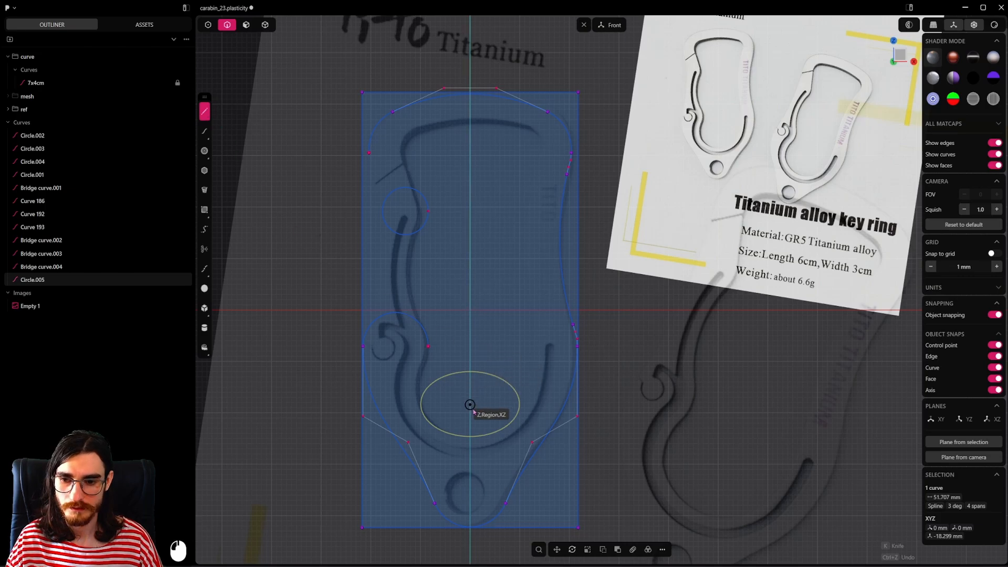
pyautogui.click(420, 405)
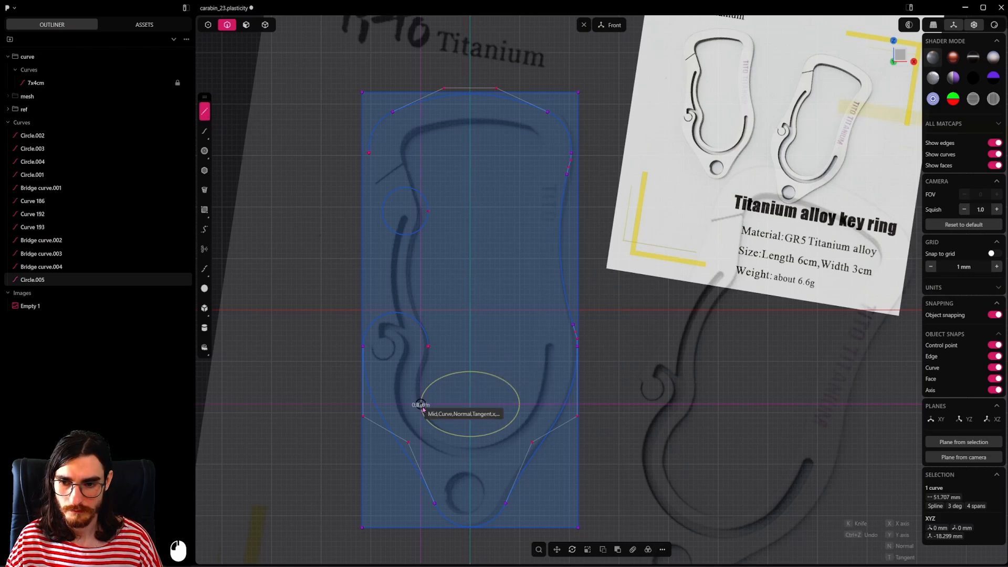
pyautogui.click(547, 404)
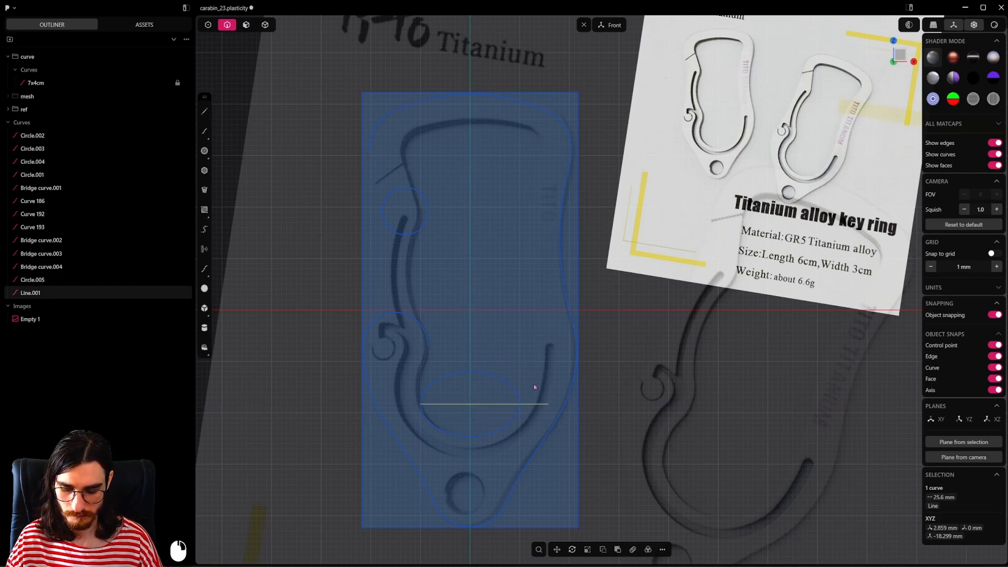
# Step: Trim away the ellipse's upper half, delete the horizontal guide line and save the file
pyautogui.press('t')
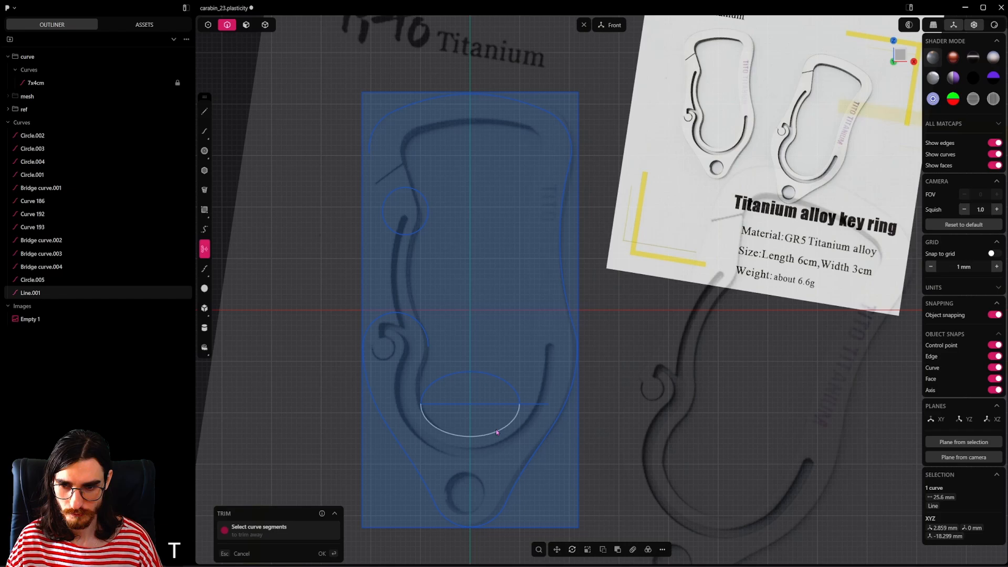
pyautogui.click(512, 400)
pyautogui.press('Escape')
pyautogui.press('x')
pyautogui.hotkey('ctrl', 's')
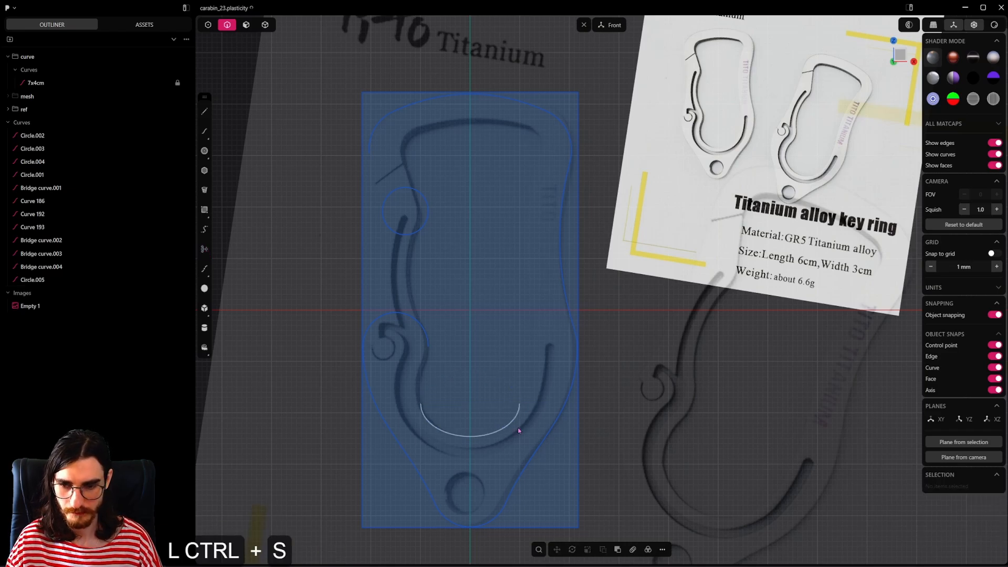
# Step: Draw a slanted guide line about 10.5 mm long from inside the opening across the left part of the half-ellipse
pyautogui.scroll(6, 472, 415)
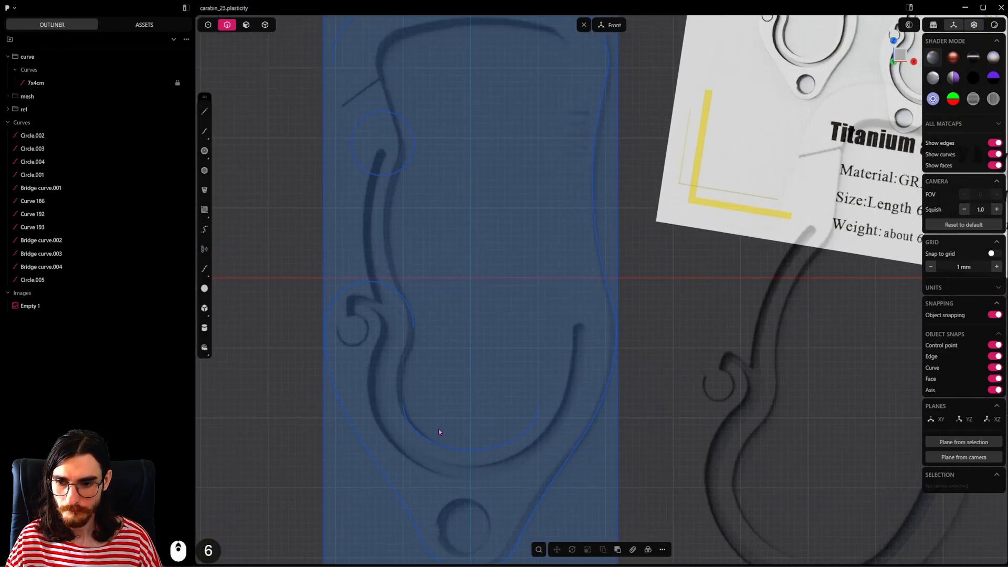
pyautogui.click(455, 430)
pyautogui.click(205, 112)
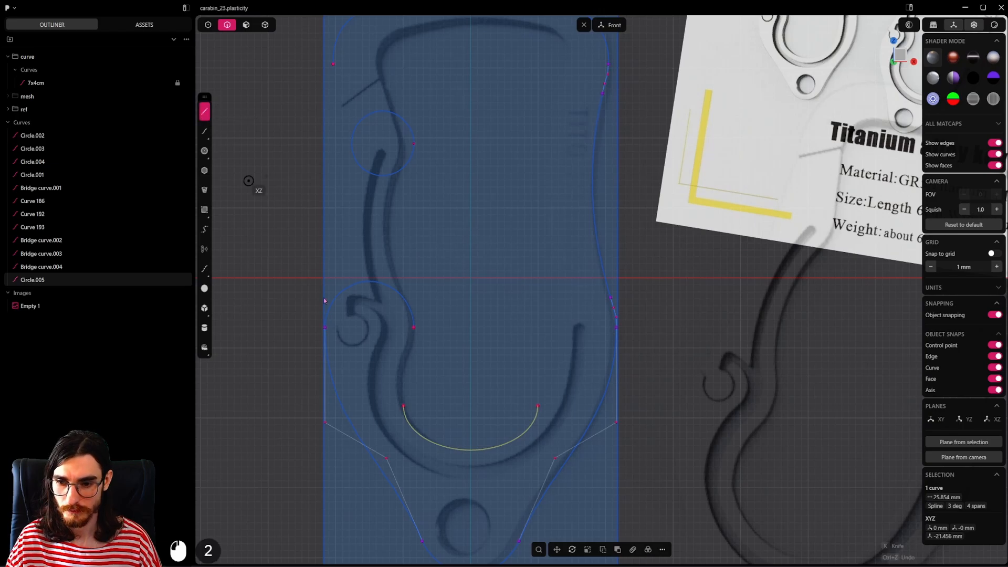
pyautogui.click(456, 402)
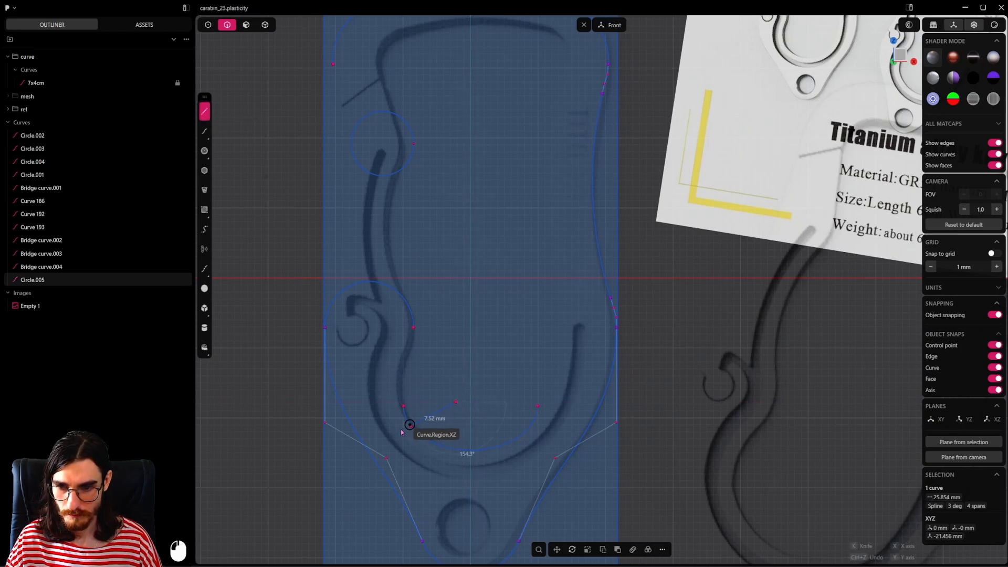
pyautogui.click(392, 433)
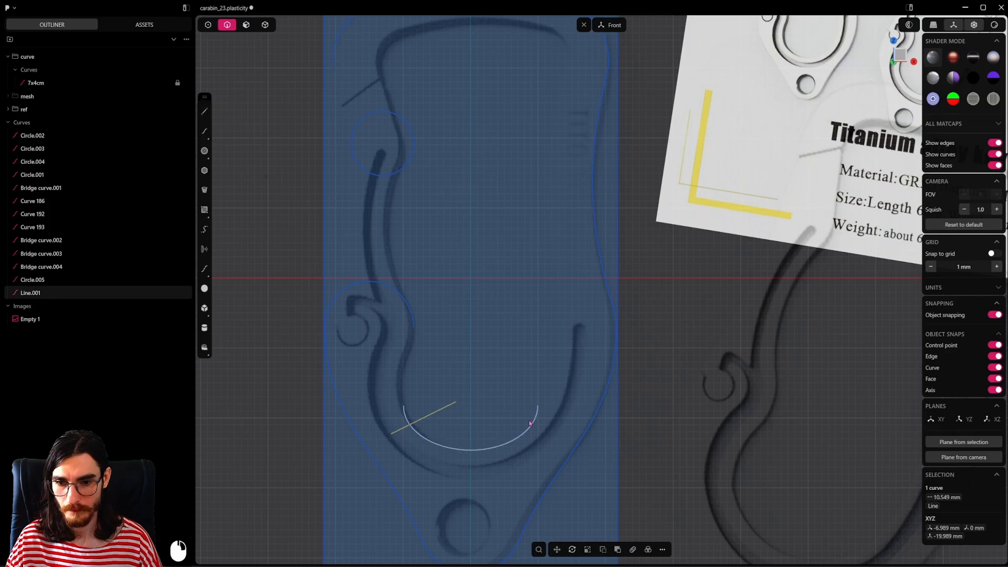
# Step: Mirror the slanted guide line across the vertical centre axis to the opening's right side
pyautogui.click(204, 112)
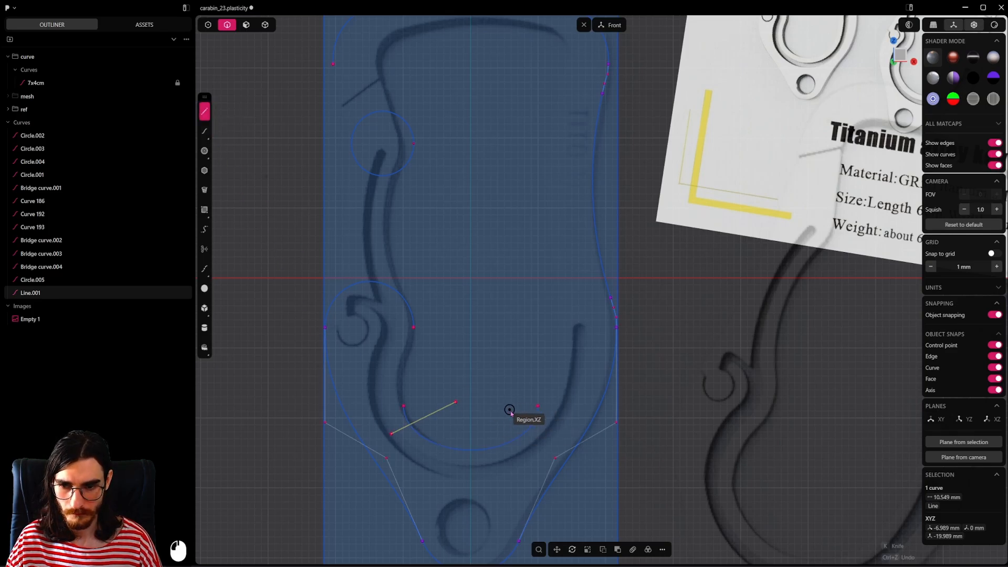
pyautogui.press('Escape')
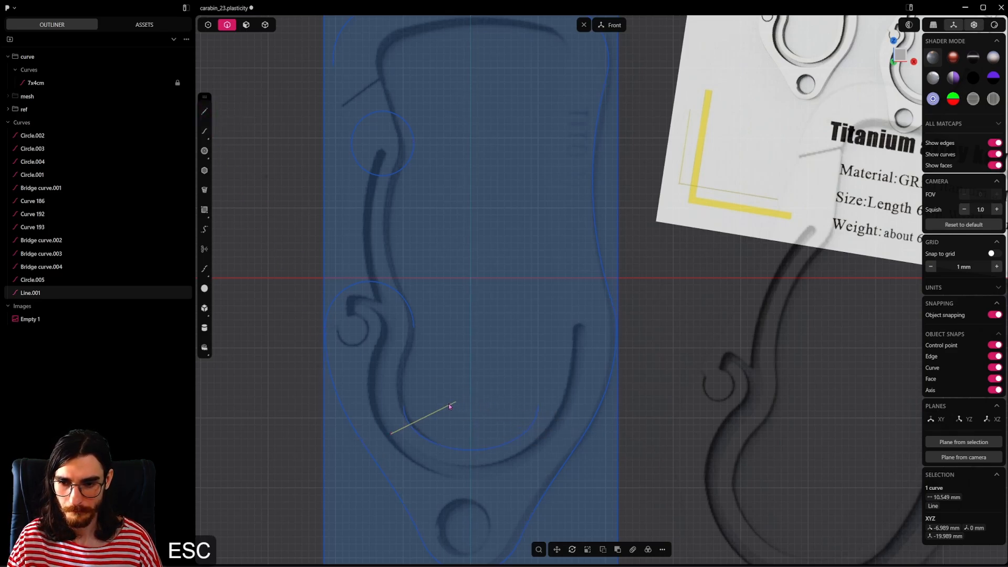
pyautogui.hotkey('alt', 'x')
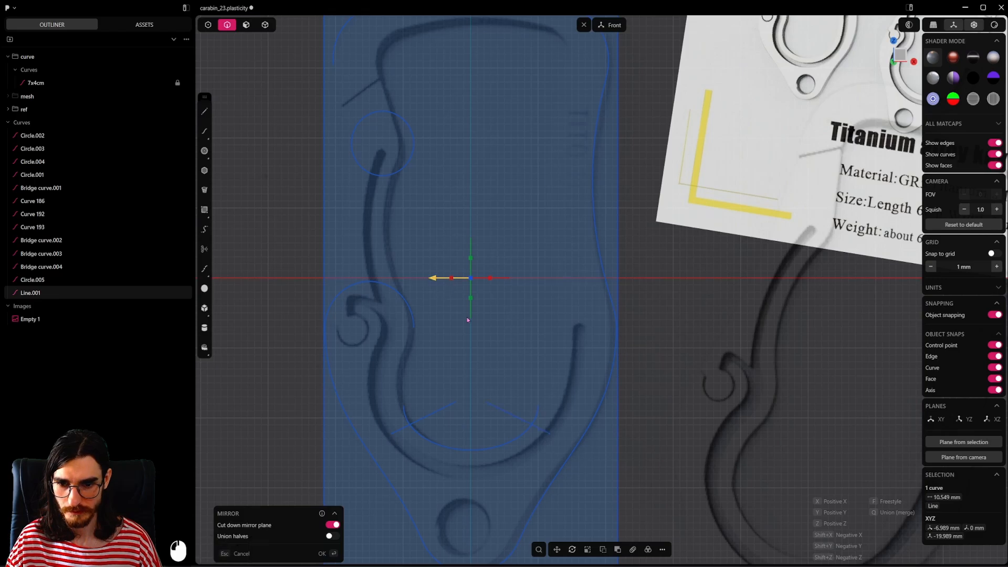
pyautogui.click(451, 277)
# Step: Trim the half-ellipse's upper ends at the two slanted guide lines, delete both guide lines and save the file
pyautogui.press('t')
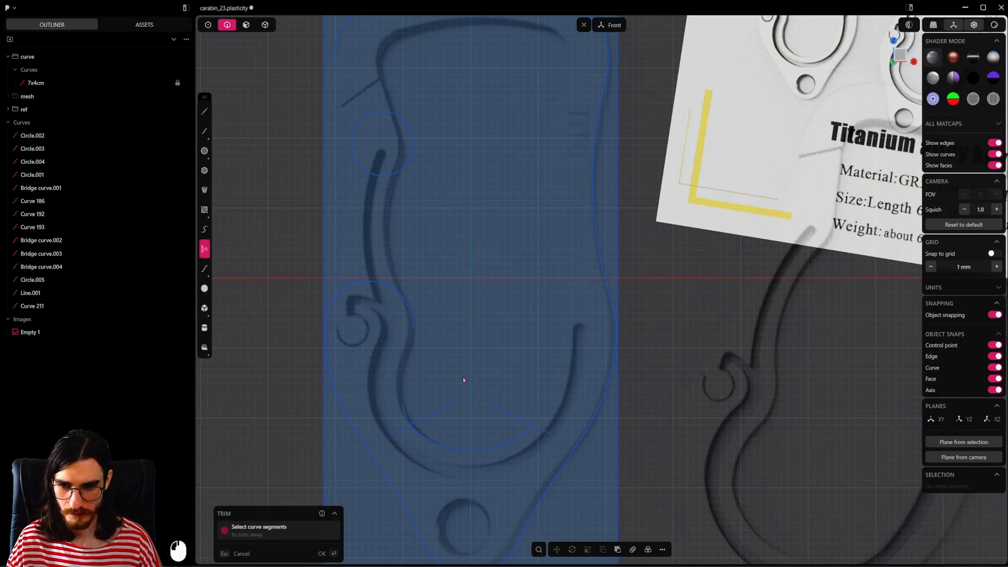
pyautogui.press('2')
pyautogui.press('Escape')
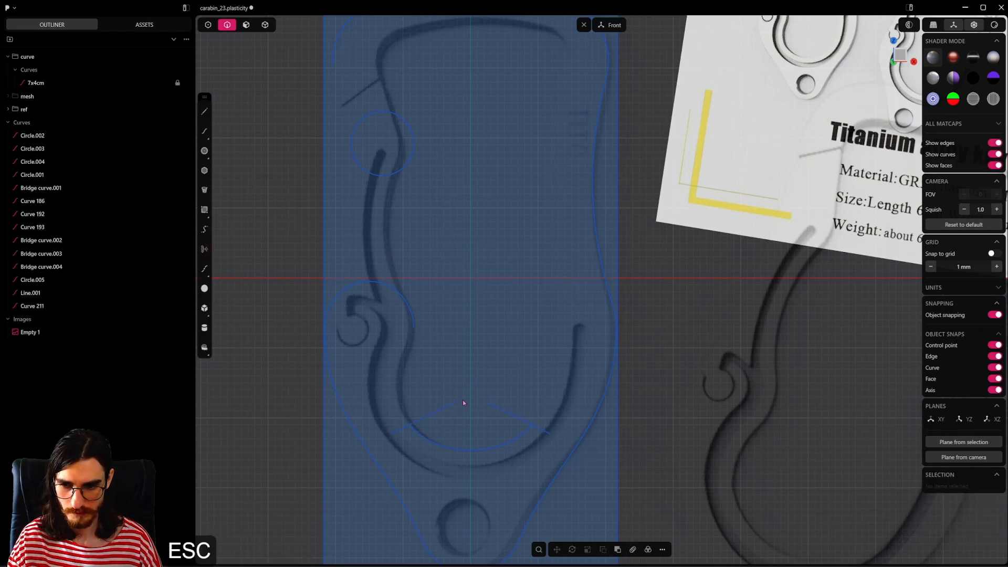
pyautogui.moveTo(513, 374); pyautogui.dragTo(455, 413)
pyautogui.press('x')
pyautogui.hotkey('ctrl', 's')
pyautogui.scroll(-4, 483, 409)
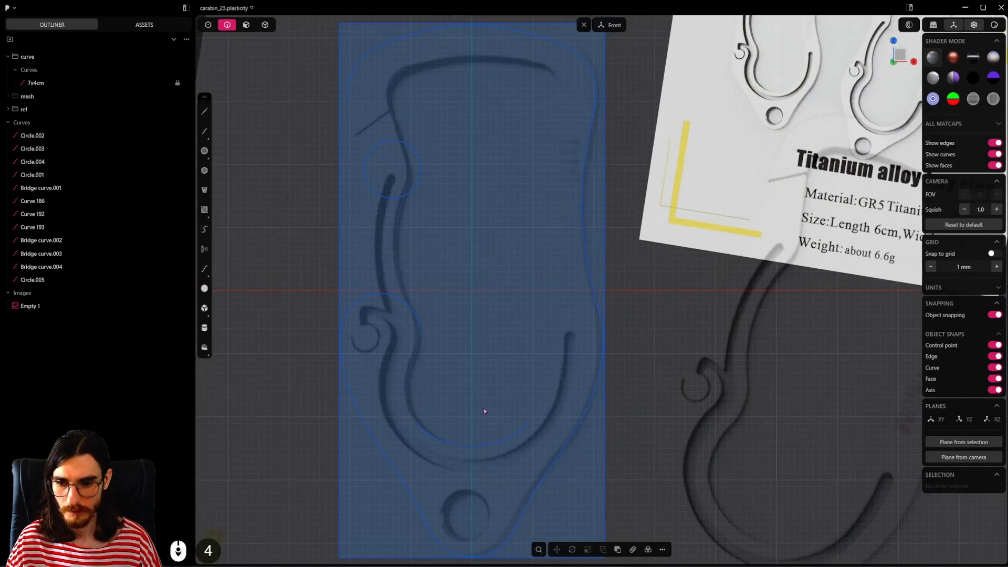
# Step: Bridge the right end of the arc around the hook to the left end of the bottom ellipse arc with G2 curvature
pyautogui.press('1')
pyautogui.click(424, 421)
pyautogui.keyDown('shift'); pyautogui.click(426, 342); pyautogui.keyUp('shift')
pyautogui.hotkey('shift', 'b')
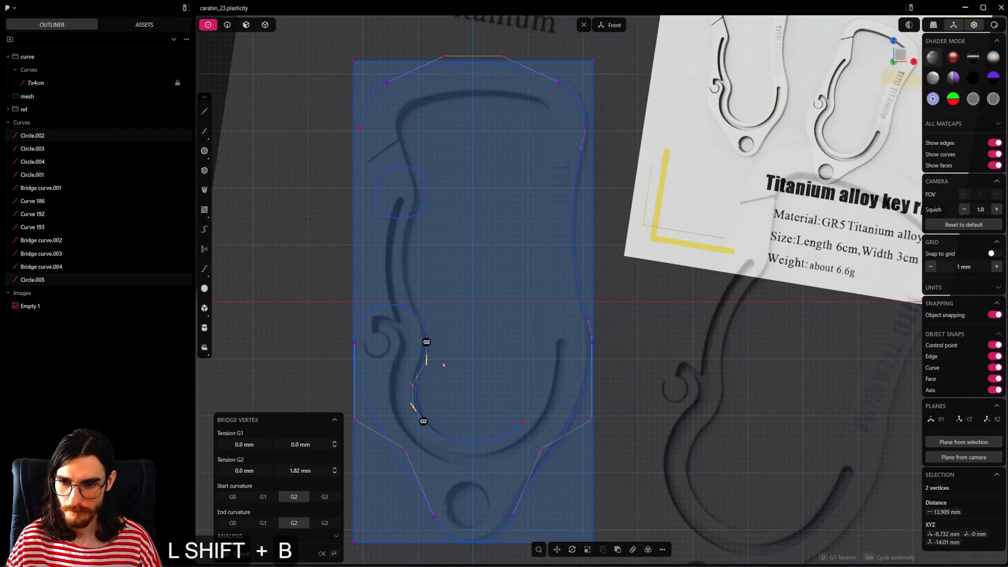
pyautogui.scroll(5, 445, 374)
pyautogui.scroll(8, 446, 381)
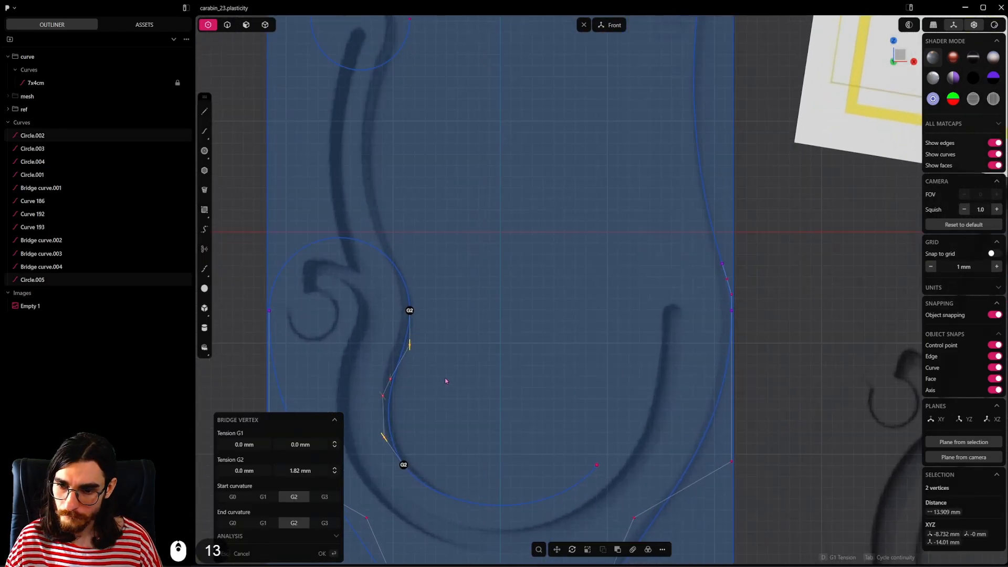
pyautogui.press('2')
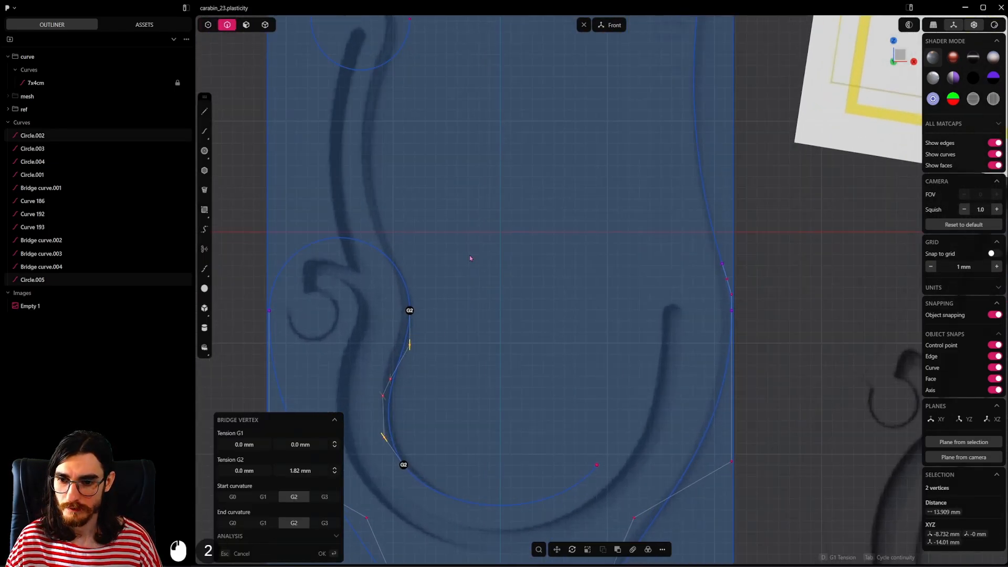
pyautogui.click(470, 256)
pyautogui.scroll(-7, 485, 304)
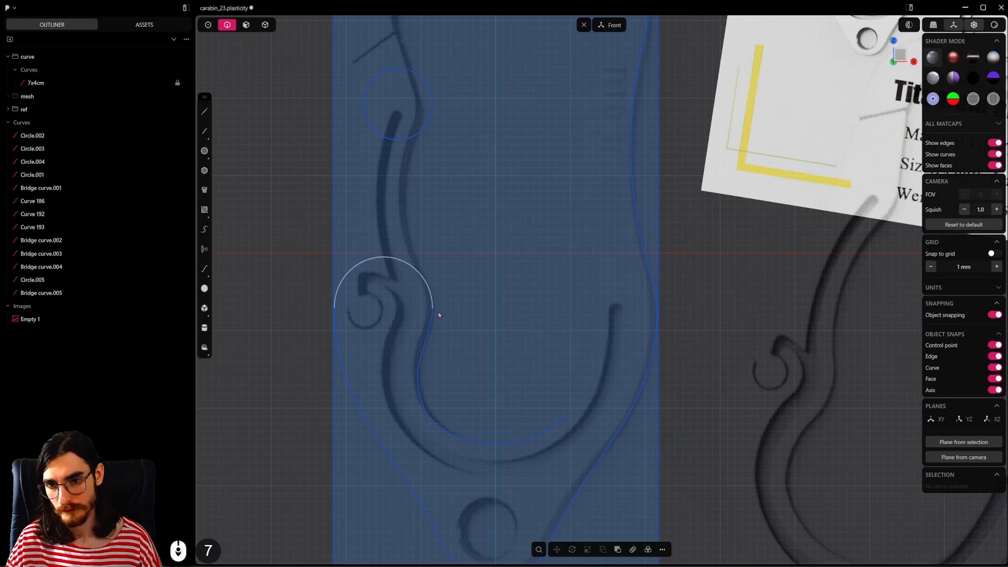
# Step: Mirror the outer outline's concave right-side arc across the vertical centre axis to the left side
pyautogui.scroll(-5, 565, 335)
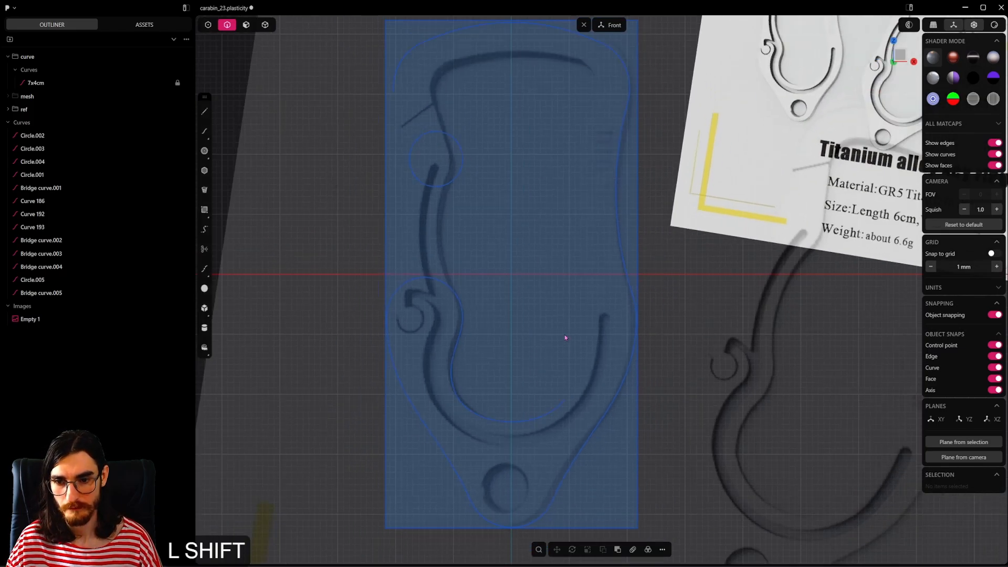
pyautogui.moveTo(576, 443)
pyautogui.keyDown('shift'); pyautogui.mouseDown(button='middle')
pyautogui.moveTo(569, 324)
pyautogui.moveTo(580, 426)
pyautogui.mouseUp(button='middle'); pyautogui.keyUp('shift')
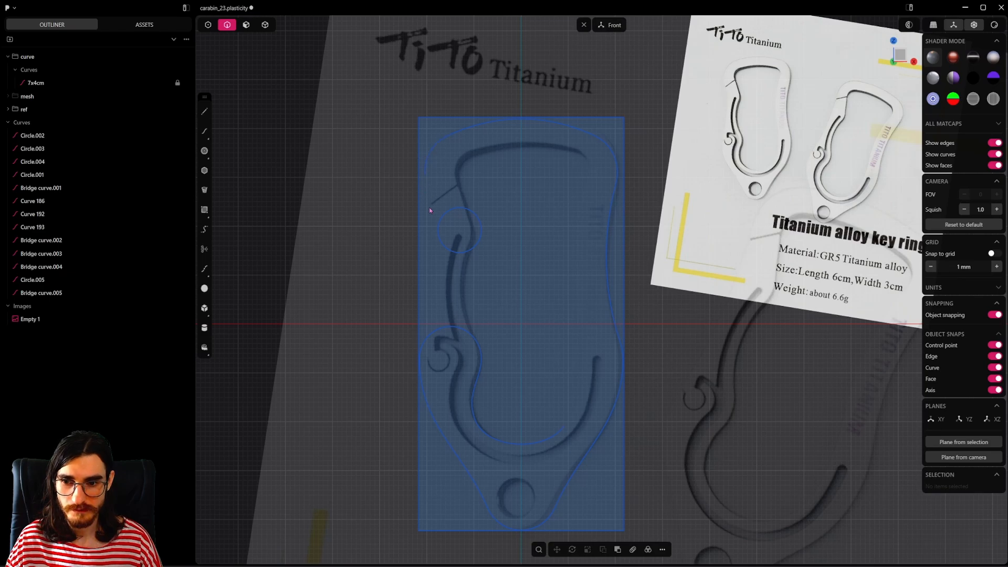
pyautogui.keyDown('shift'); pyautogui.moveTo(490, 260); pyautogui.dragTo(524, 330, button='middle'); pyautogui.keyUp('shift')
pyautogui.scroll(4, 458, 271)
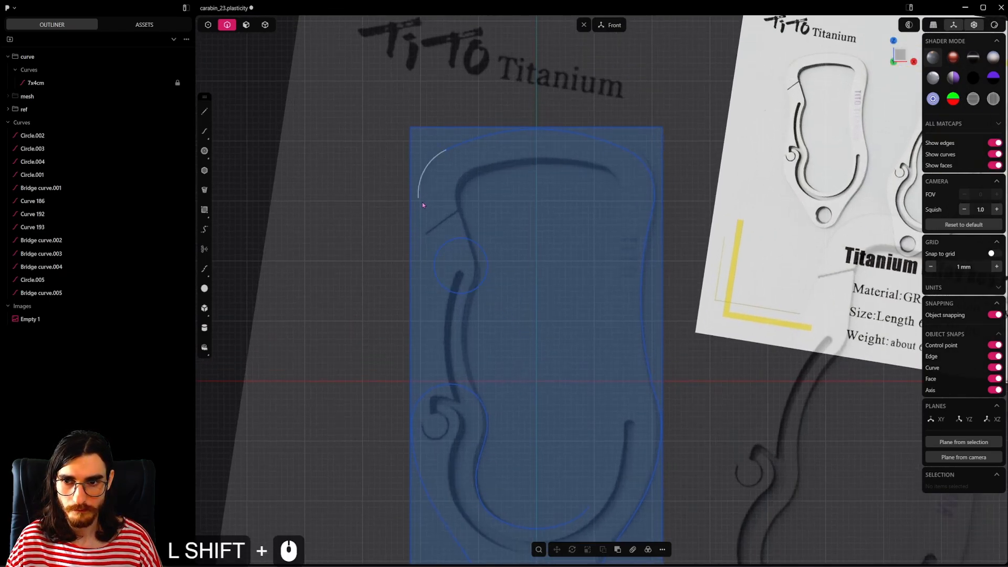
pyautogui.scroll(-5, 619, 251)
pyautogui.keyDown('shift'); pyautogui.moveTo(618, 250); pyautogui.dragTo(560, 212, button='middle'); pyautogui.keyUp('shift')
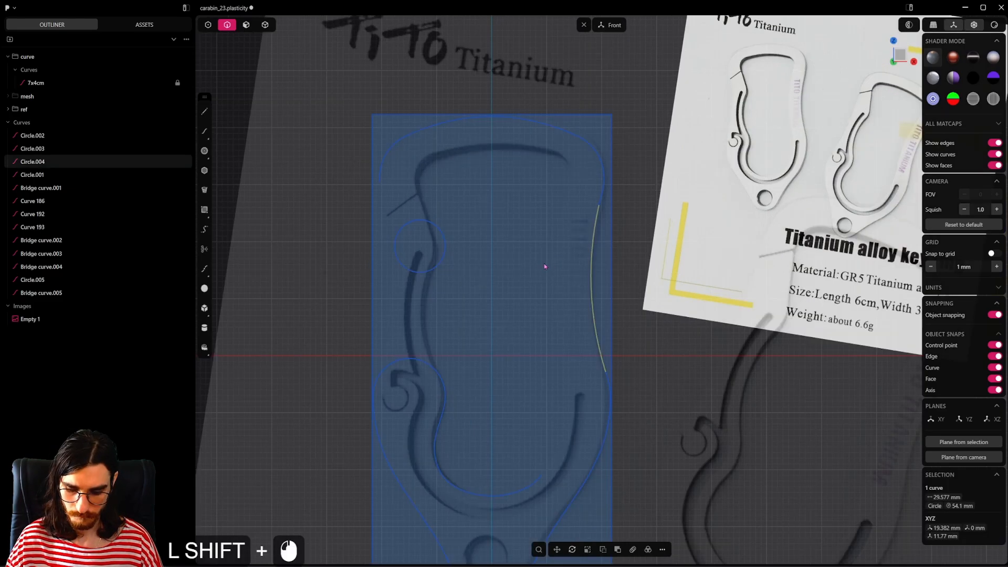
pyautogui.hotkey('alt', 'shift', 'x')
pyautogui.keyDown('shift'); pyautogui.click(511, 355); pyautogui.keyUp('shift')
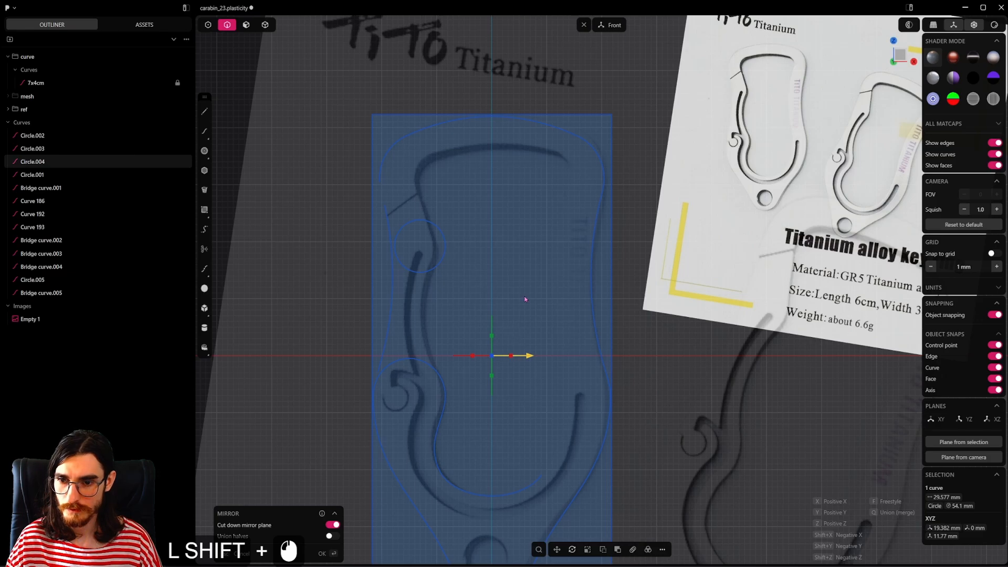
pyautogui.press('Return')
# Step: Scale the mirrored left-side arc horizontally to about 0.70 to flatten its curve
pyautogui.keyDown('shift'); pyautogui.moveTo(533, 244); pyautogui.dragTo(578, 279, button='middle'); pyautogui.keyUp('shift')
pyautogui.scroll(3, 569, 295)
pyautogui.press('s')
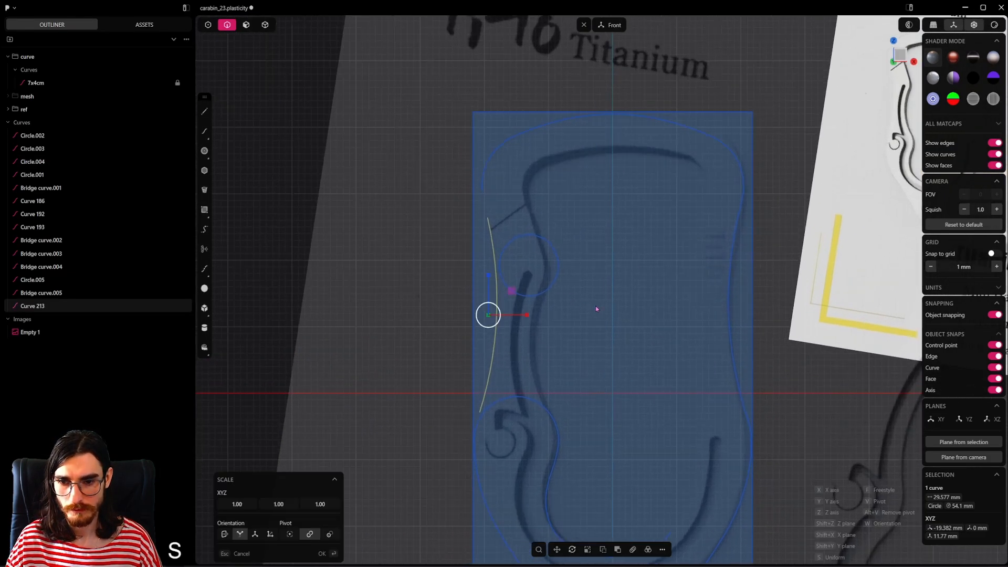
pyautogui.moveTo(526, 315); pyautogui.dragTo(507, 317)
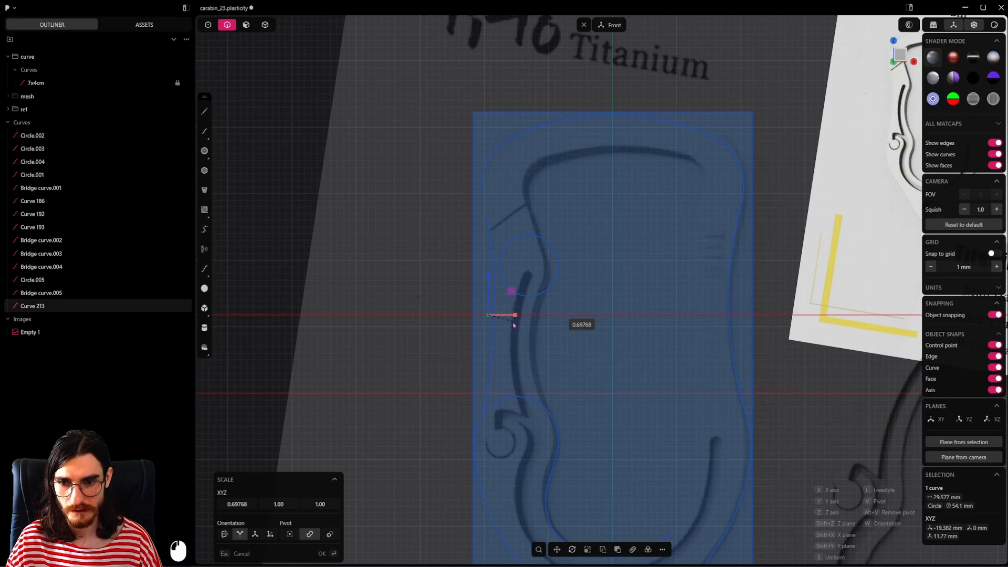
pyautogui.moveTo(513, 322); pyautogui.dragTo(514, 322)
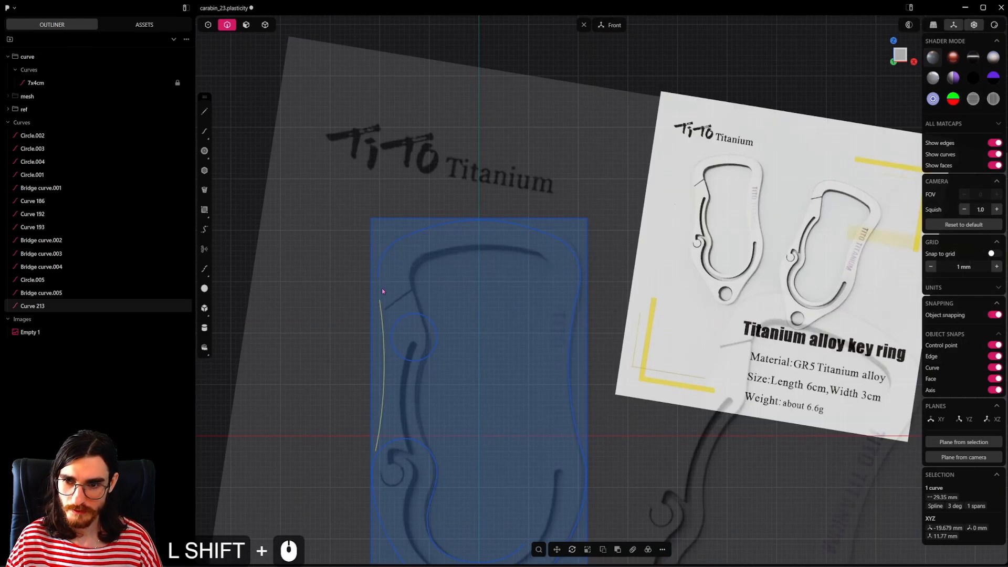
pyautogui.scroll(5, 382, 289)
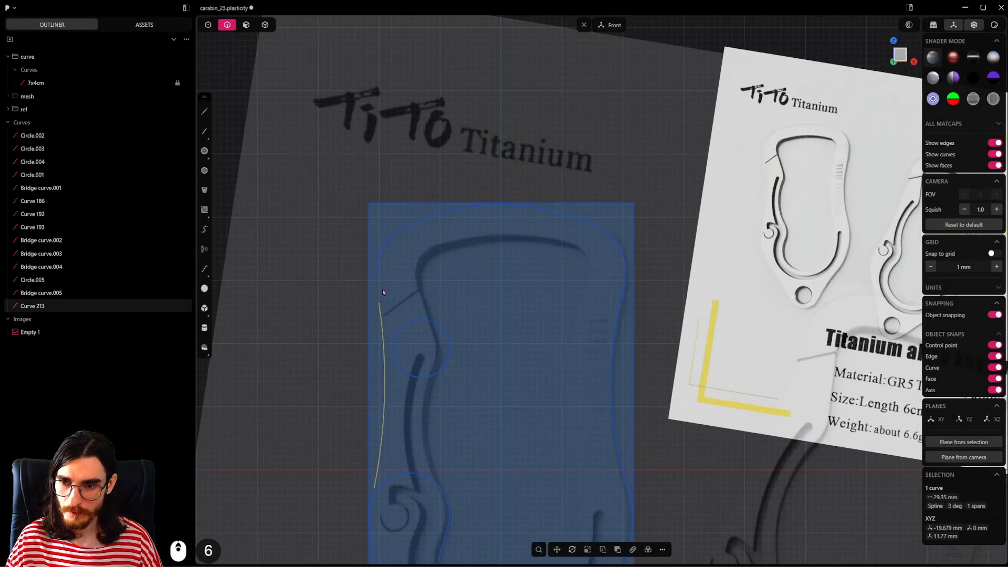
# Step: Draw a slanted guide line about 11.4 mm long from the centre of the hook's arc up through its right part
pyautogui.click(486, 354)
pyautogui.click(205, 111)
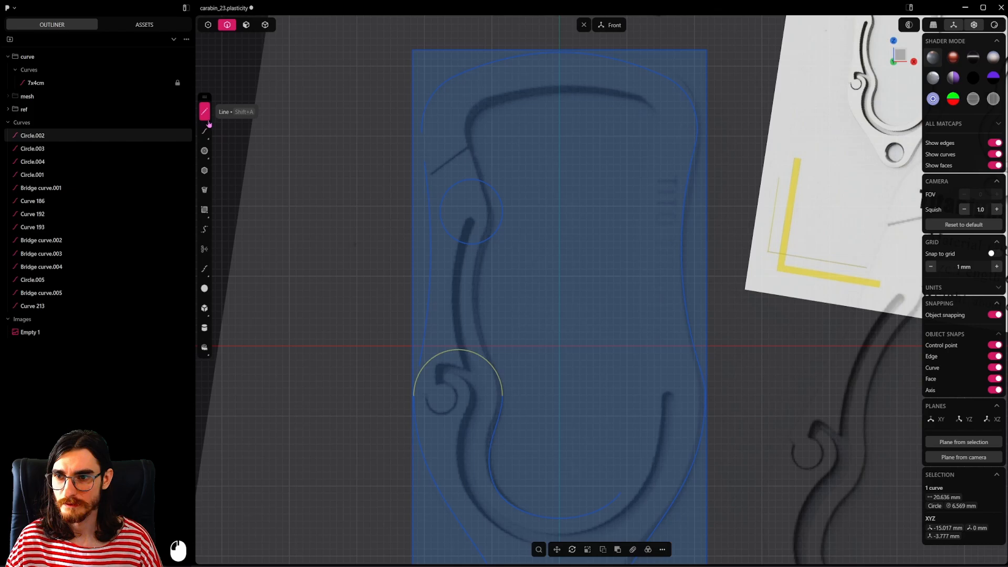
pyautogui.click(460, 396)
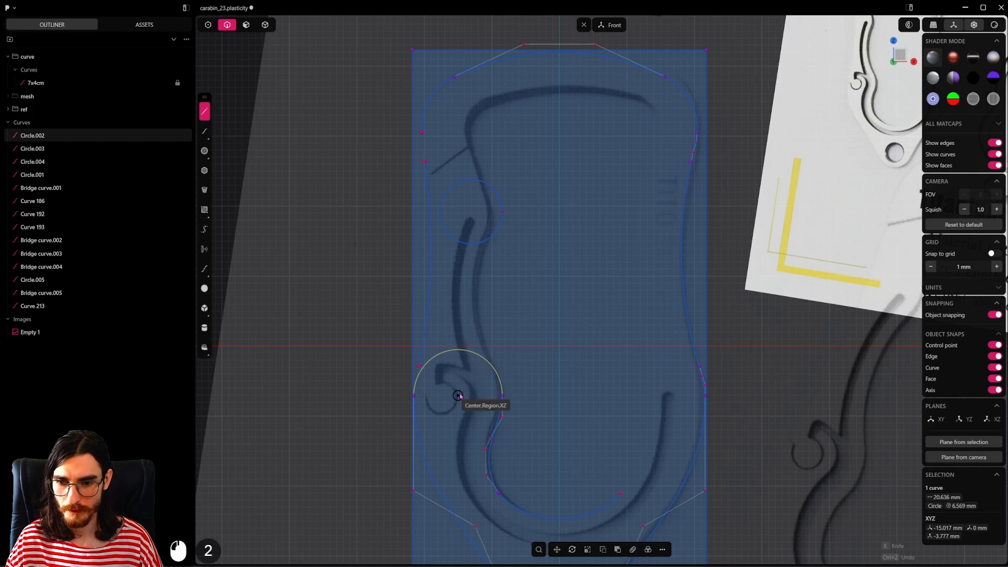
pyautogui.click(509, 336)
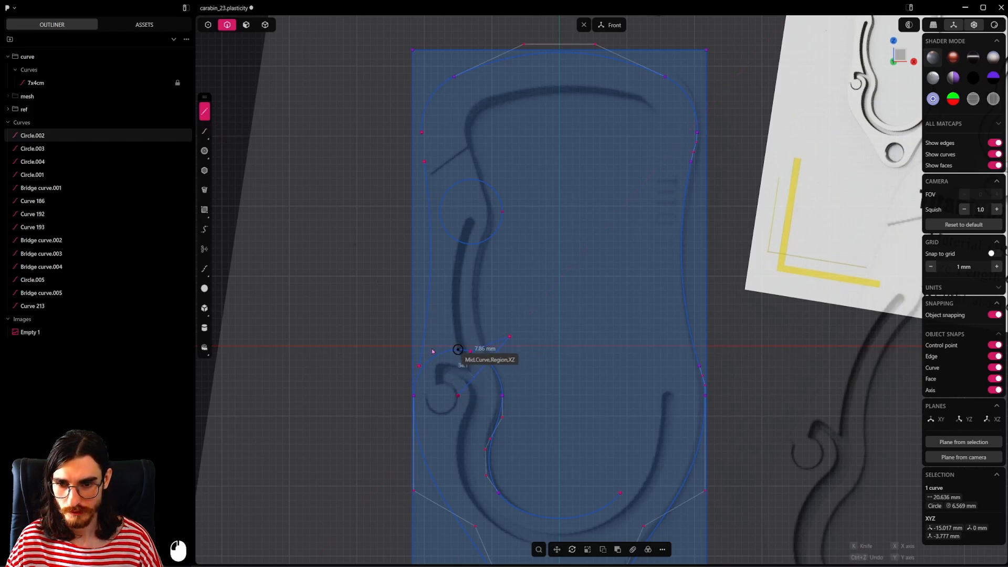
pyautogui.rightClick(518, 310)
pyautogui.hotkey('ctrl', 'z')
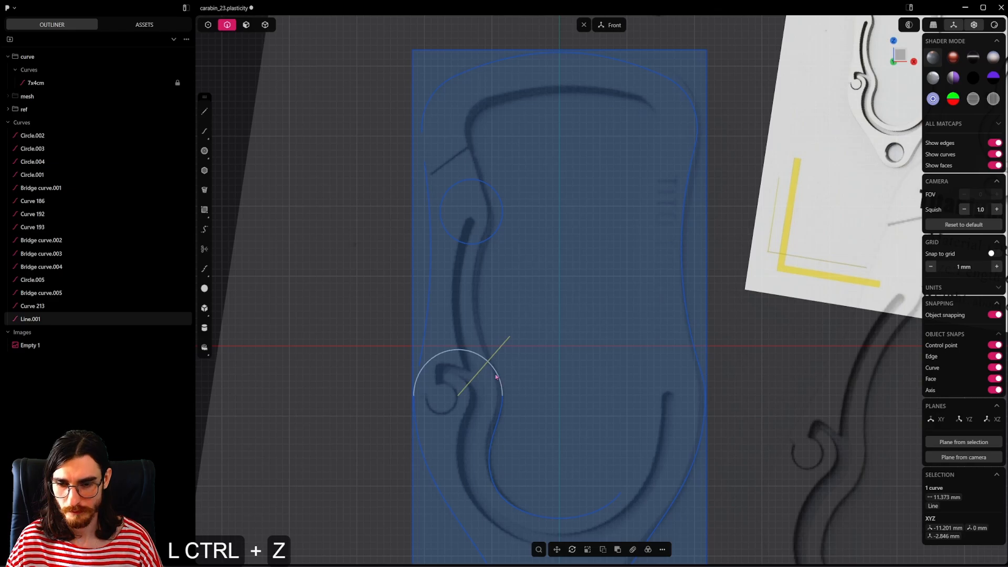
# Step: Trim away the hook arc's part on the left of the guide line and delete the guide line
pyautogui.press('t')
pyautogui.click(471, 357)
pyautogui.press('Escape')
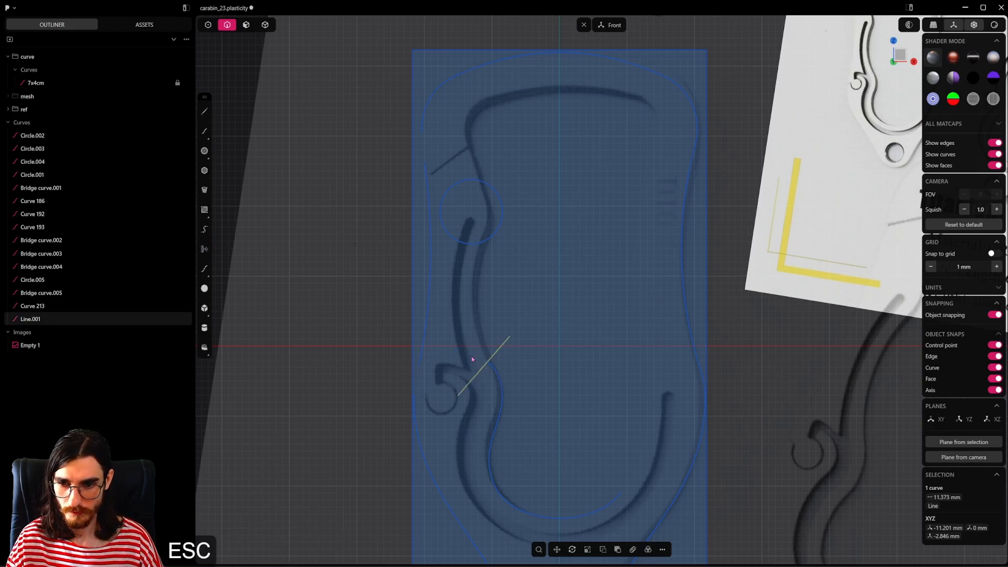
pyautogui.click(479, 371)
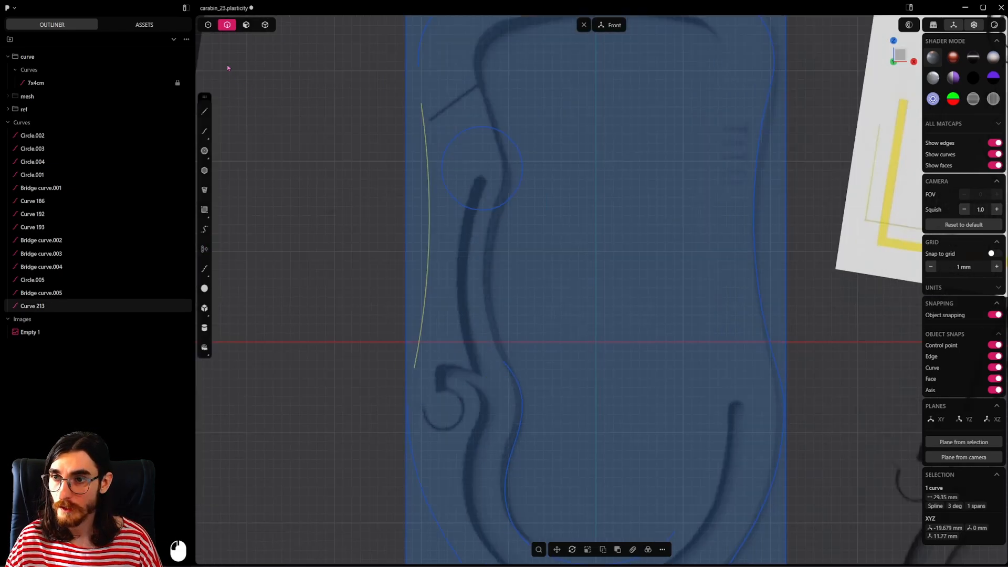
# Step: Bridge the flattened left-side arc's lower end to the lower outline curve with G1 continuity at both ends
pyautogui.click(209, 25)
pyautogui.moveTo(432, 351); pyautogui.dragTo(401, 428)
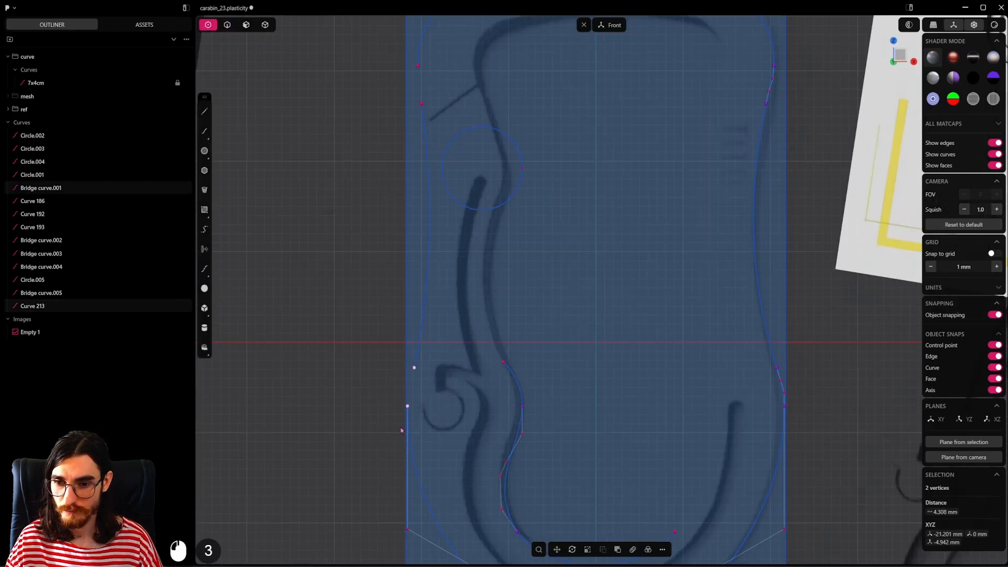
pyautogui.hotkey('shift', 'b')
pyautogui.scroll(4, 449, 407)
pyautogui.press('Tab')
pyautogui.press('Tab')
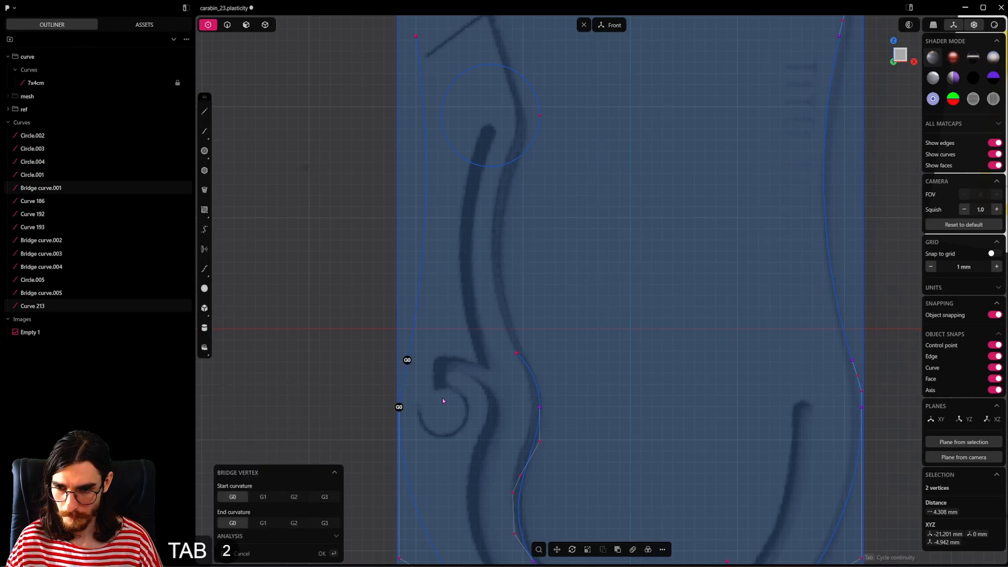
pyautogui.press('Tab')
pyautogui.click(442, 401)
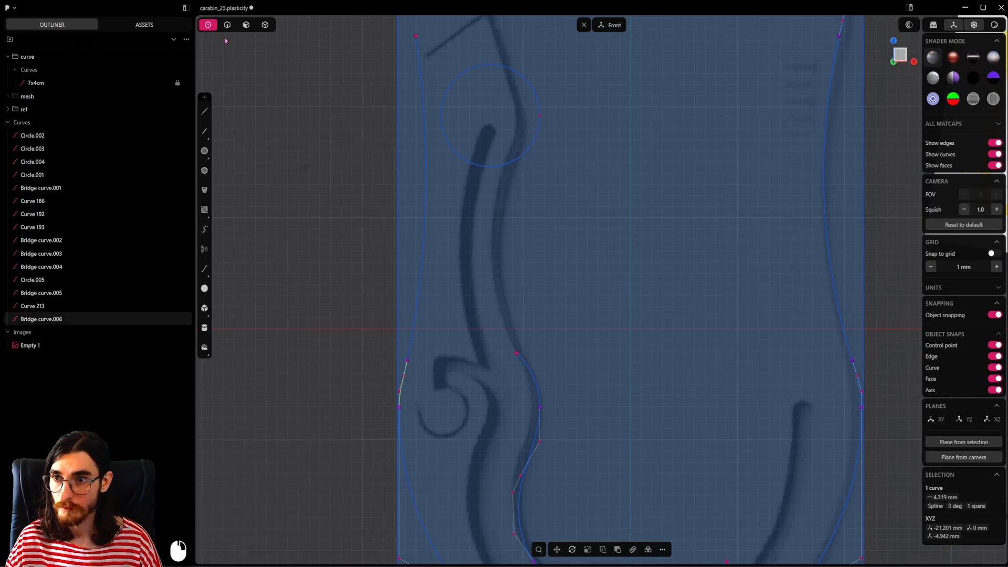
pyautogui.press('2')
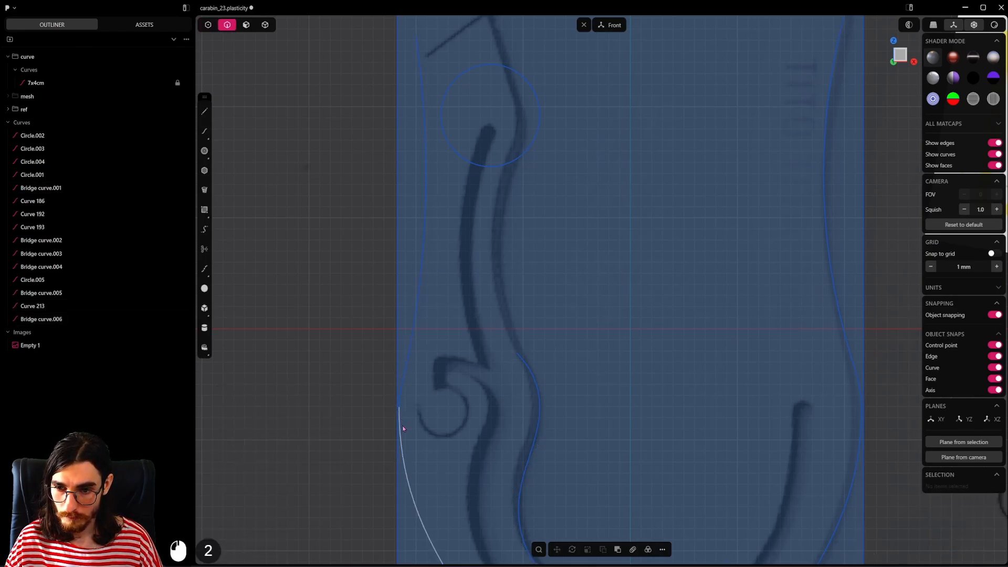
# Step: Hide the ref group so only the traced curves remain over the grid
pyautogui.scroll(-19, 374, 254)
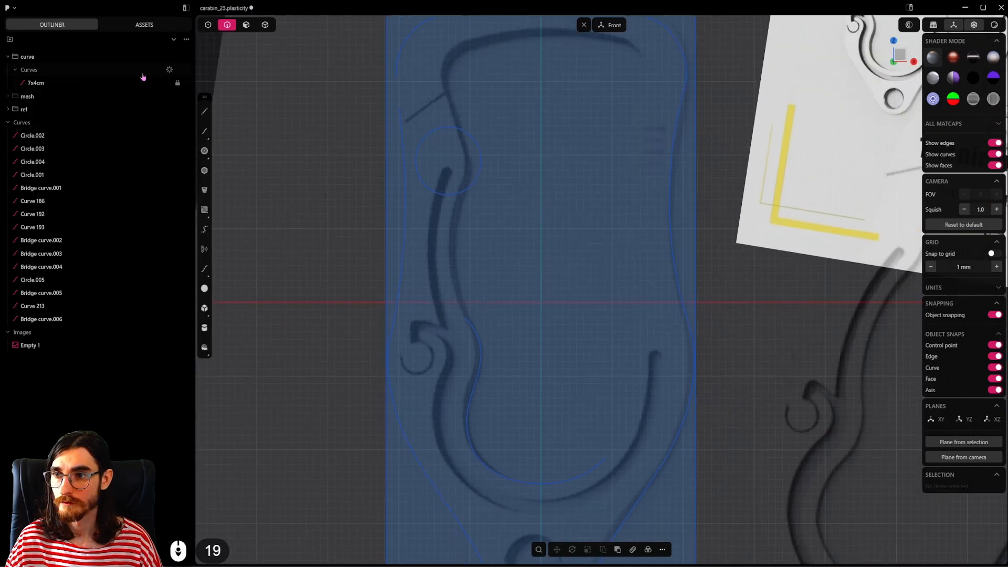
pyautogui.click(170, 108)
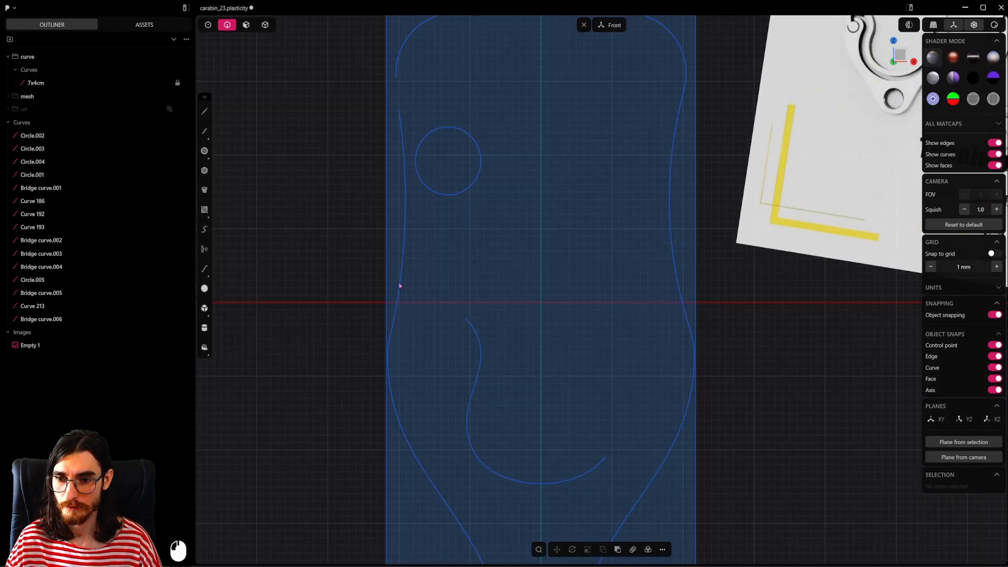
pyautogui.scroll(-7, 400, 286)
pyautogui.keyDown('shift'); pyautogui.moveTo(550, 296); pyautogui.dragTo(531, 313, button='middle'); pyautogui.keyUp('shift')
pyautogui.scroll(-2, 530, 313)
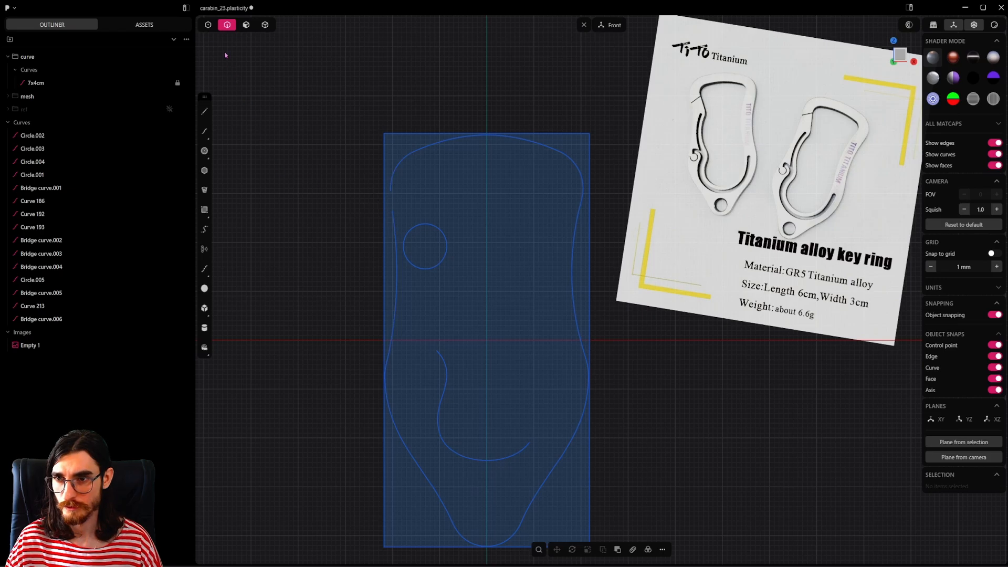
# Step: Bridge the gap between the upper-left corner curve and the left-side arc's upper end with G1 continuity at both ends
pyautogui.press('1')
pyautogui.scroll(3, 410, 184)
pyautogui.moveTo(367, 176); pyautogui.dragTo(407, 225)
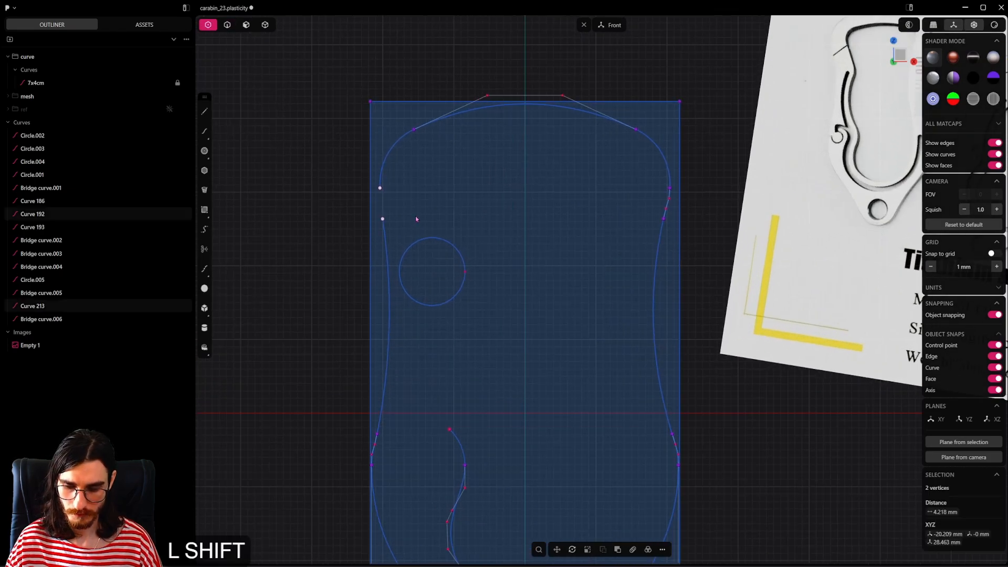
pyautogui.hotkey('shift', 'b')
pyautogui.scroll(2, 415, 219)
pyautogui.press('Tab')
pyautogui.press('Tab')
pyautogui.press('Tab')
pyautogui.click(415, 218)
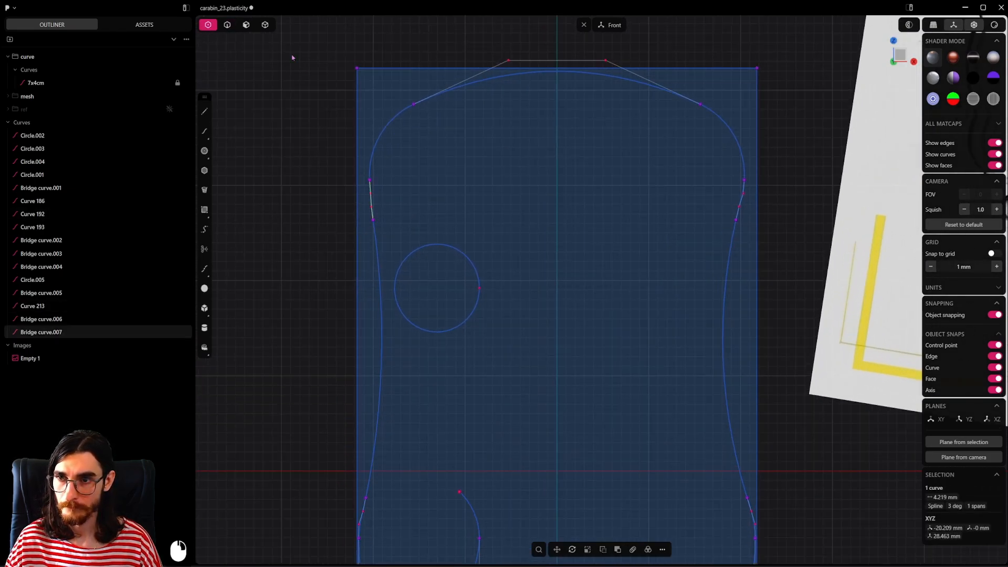
# Step: Hide the 7x4cm bounding rectangle around the outline
pyautogui.click(232, 27)
pyautogui.press('2')
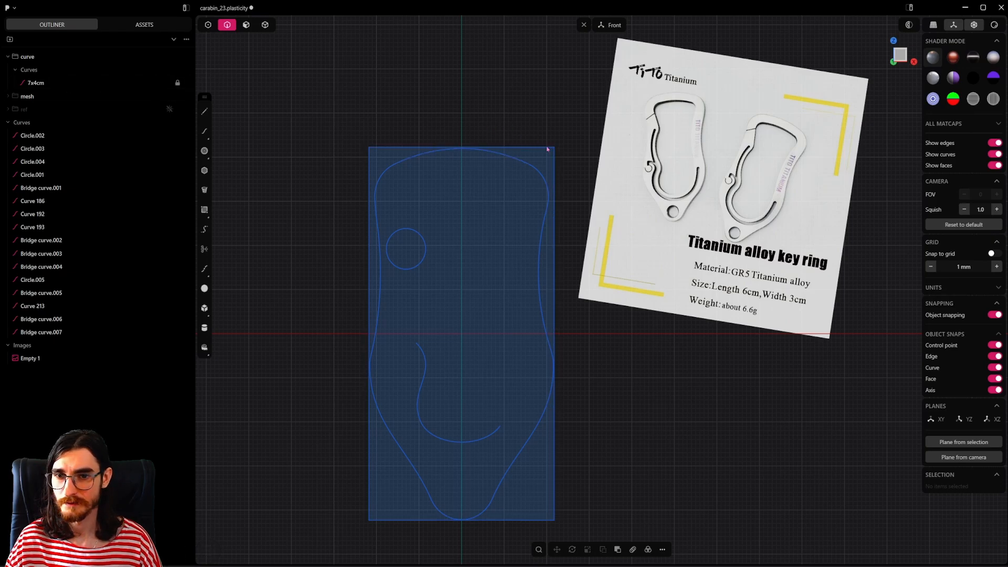
pyautogui.click(169, 83)
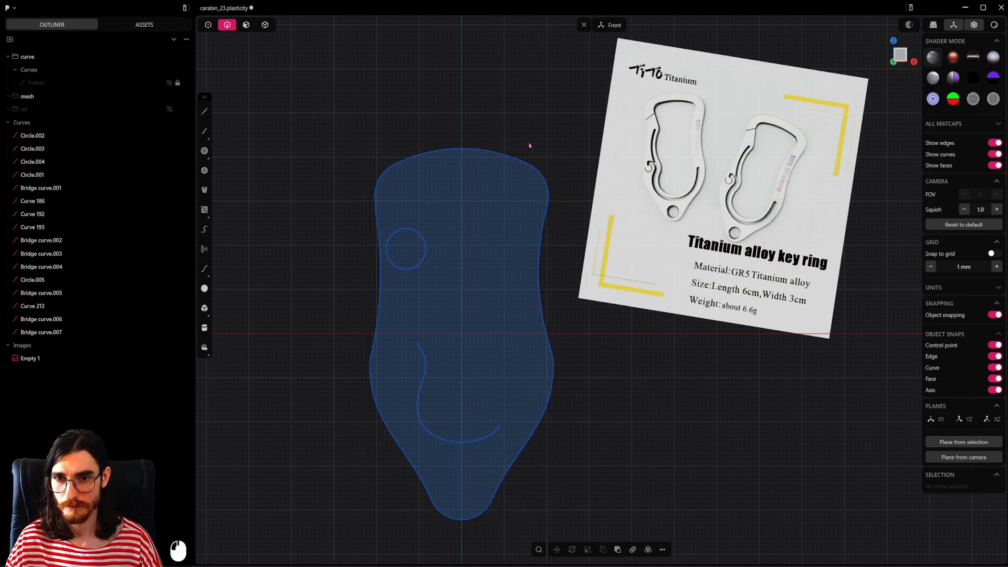
# Step: Join the outer outline's curves into one closed curve and offset it inward to form the inner opening's outline
pyautogui.keyDown('shift'); pyautogui.moveTo(567, 101); pyautogui.dragTo(422, 518); pyautogui.keyUp('shift')
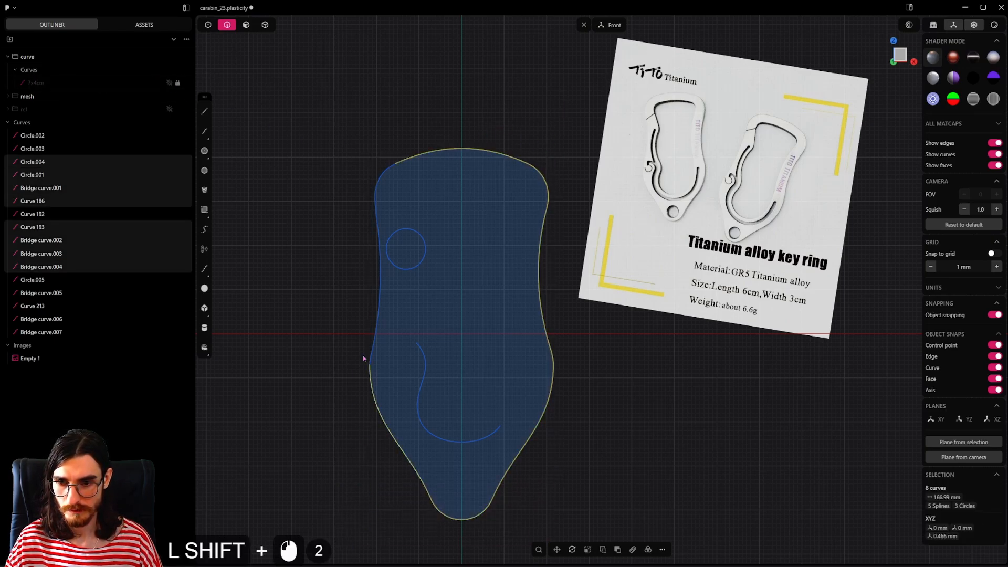
pyautogui.keyDown('shift'); pyautogui.moveTo(396, 305); pyautogui.dragTo(324, 279); pyautogui.keyUp('shift')
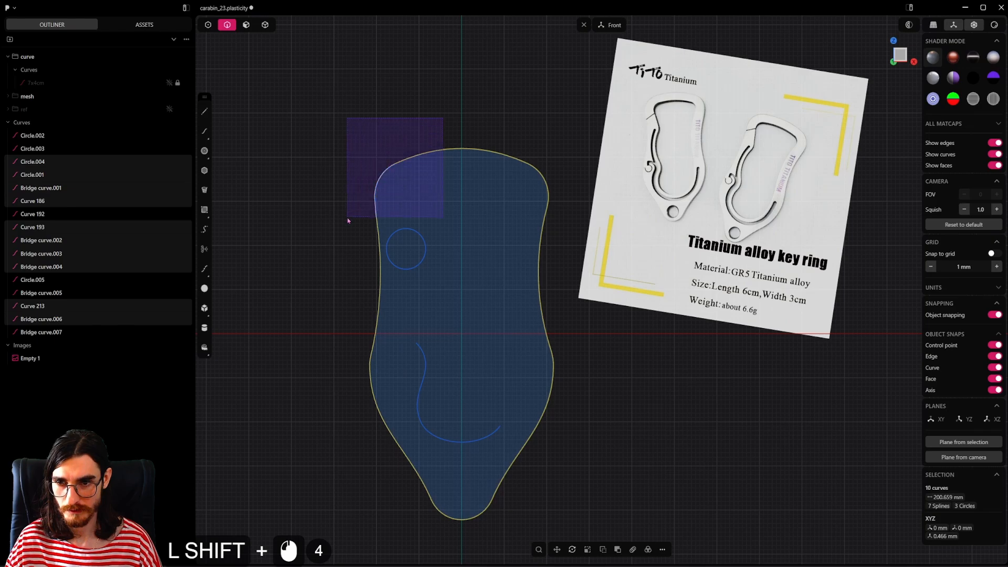
pyautogui.keyDown('shift'); pyautogui.moveTo(348, 220); pyautogui.dragTo(348, 220); pyautogui.keyUp('shift')
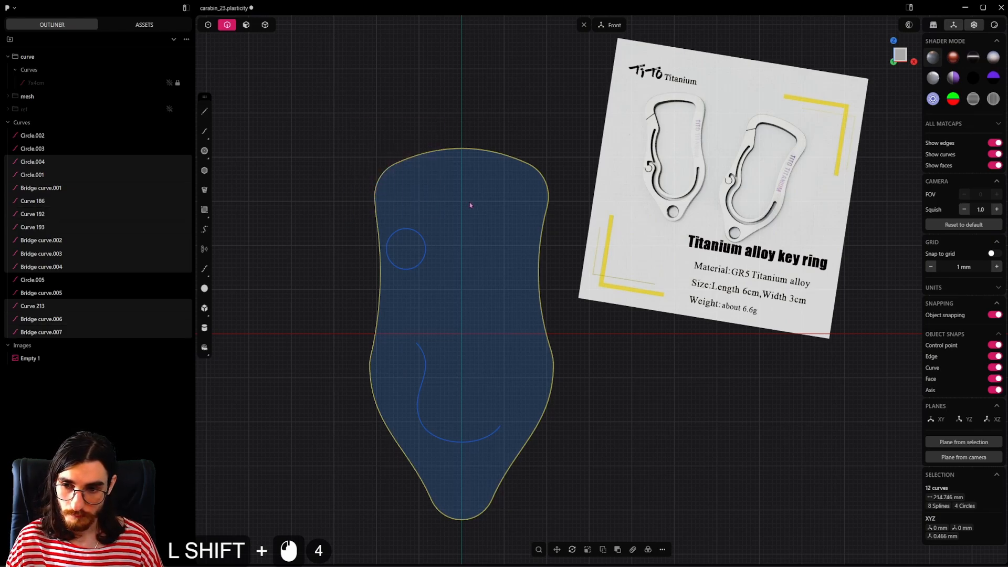
pyautogui.press('j')
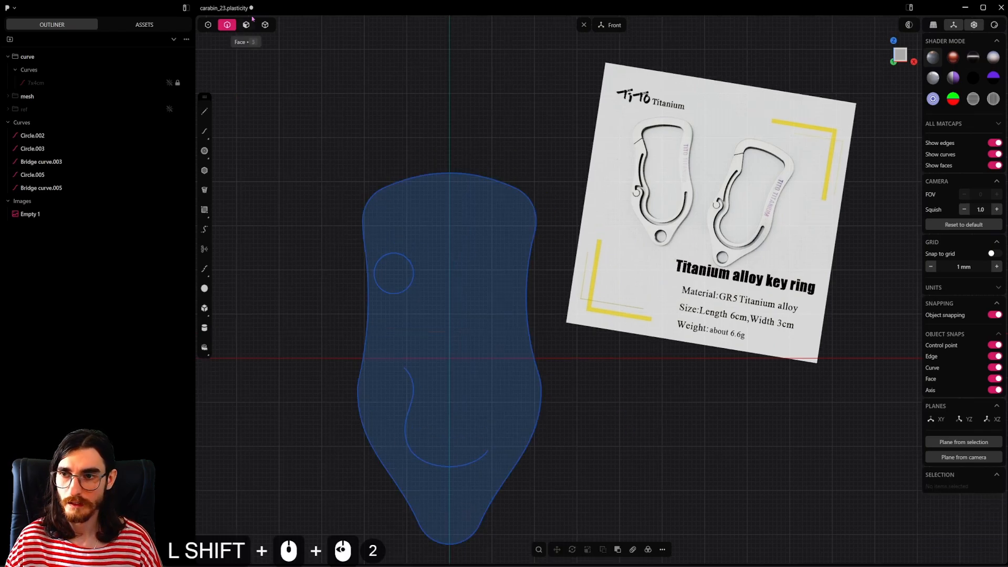
pyautogui.click(534, 178)
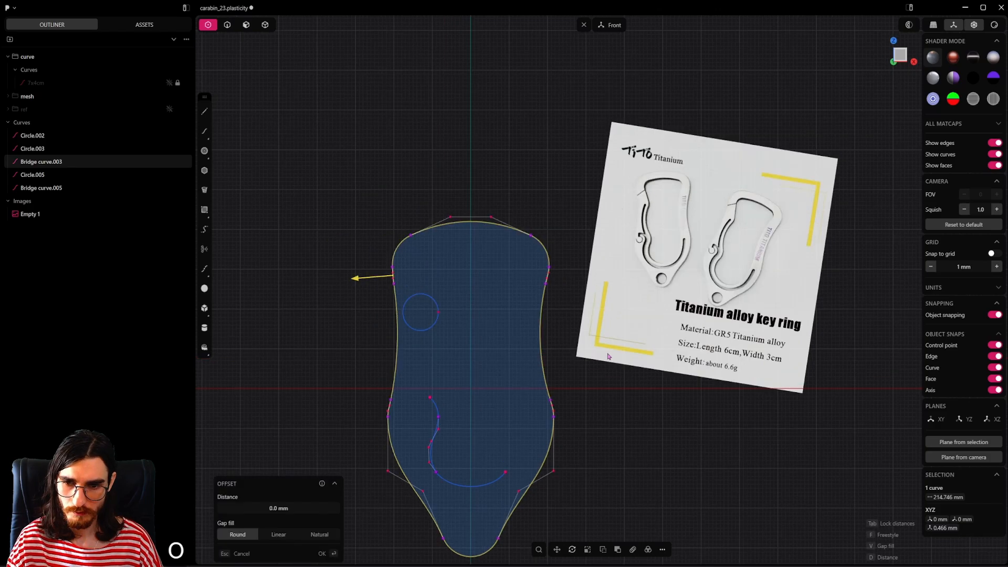
pyautogui.moveTo(357, 277); pyautogui.dragTo(475, 288)
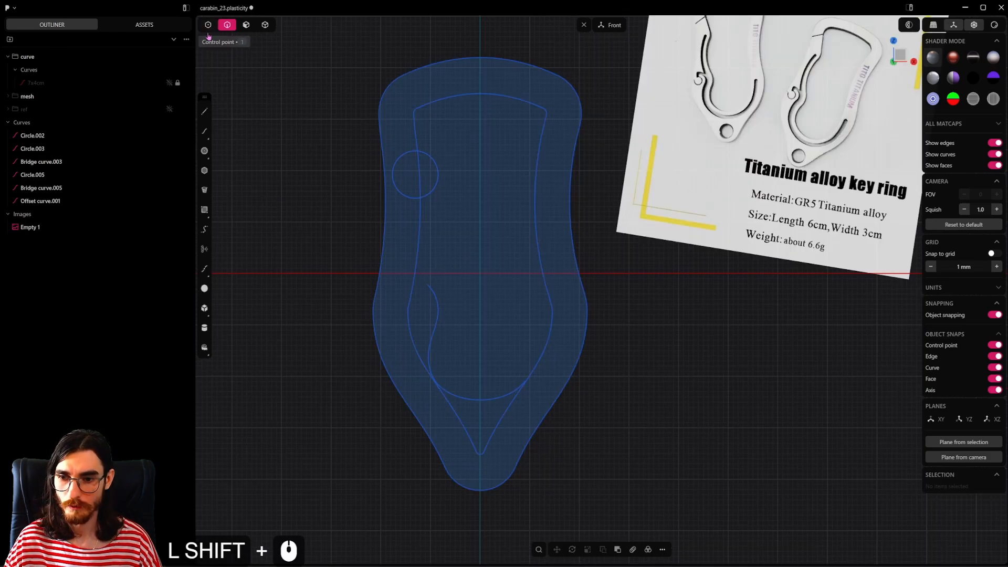
# Step: Trim away the inner offset curve's pointed lower tip using a temporary horizontal line about 72 mm long
pyautogui.click(205, 111)
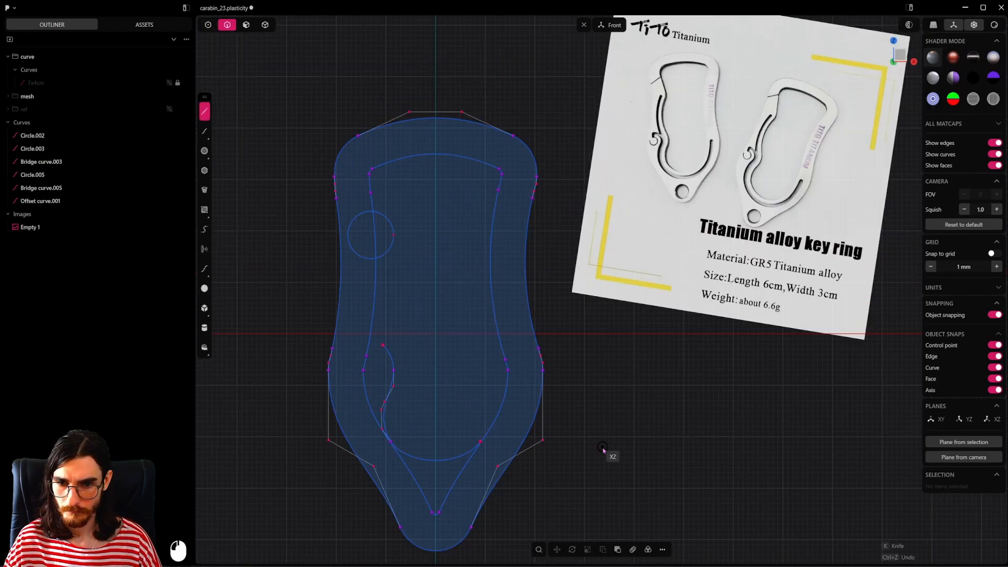
pyautogui.click(623, 437)
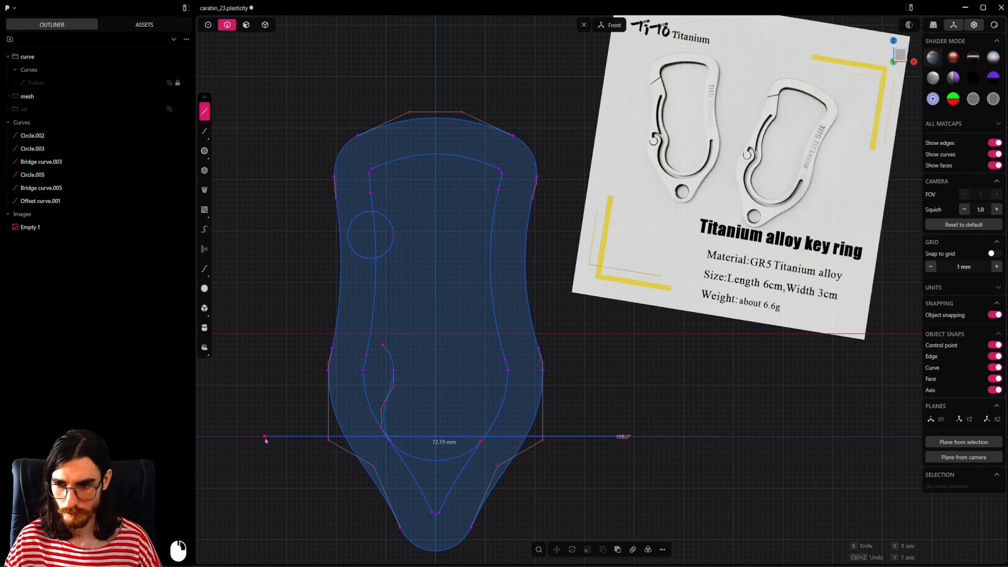
pyautogui.click(266, 439)
pyautogui.scroll(2, 552, 466)
pyautogui.scroll(3, 553, 465)
pyautogui.press('t')
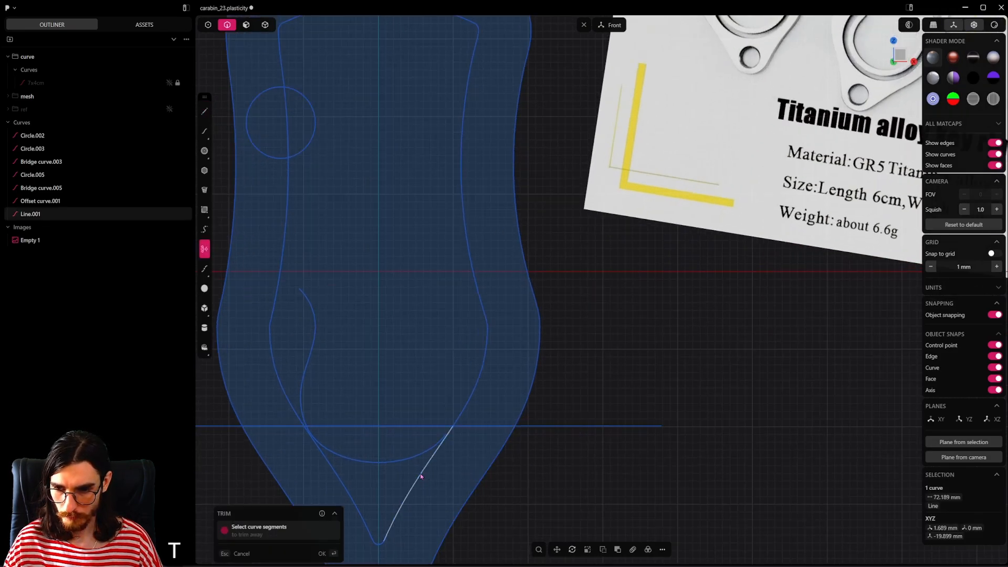
pyautogui.click(421, 475)
pyautogui.click(373, 537)
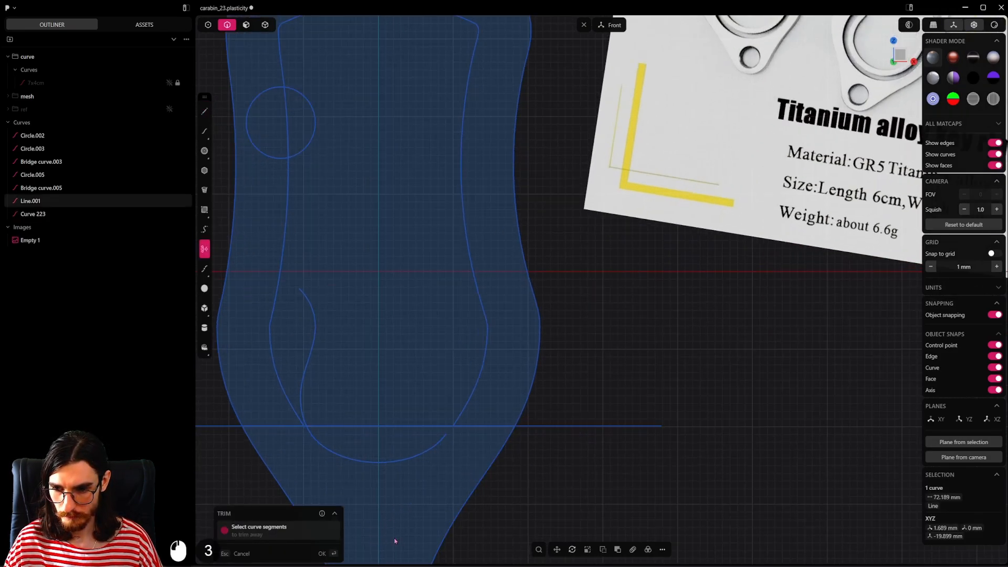
pyautogui.scroll(-4, 464, 451)
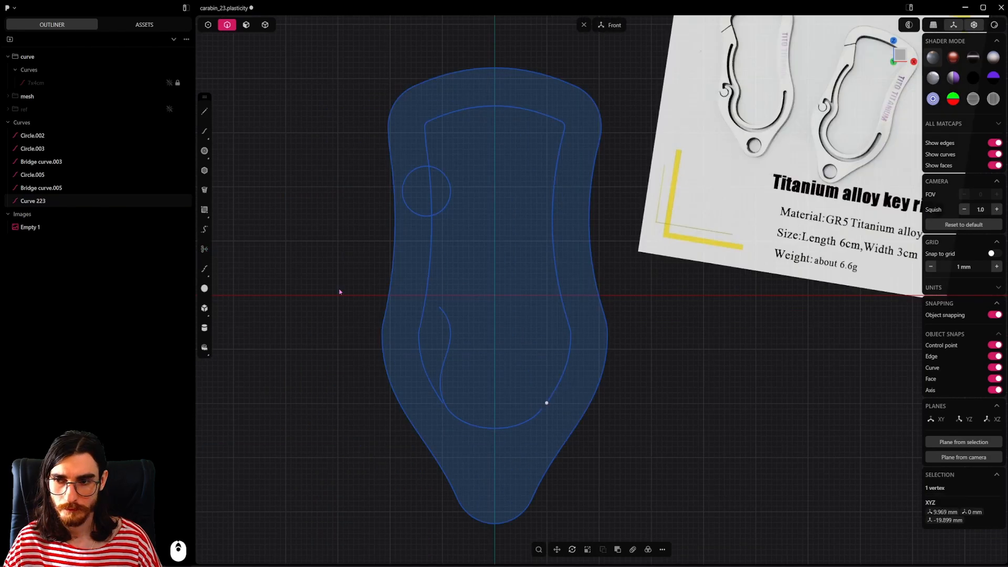
# Step: Trim away the inner curve's lower-right segment below its widest point, using a temporary horizontal line about 33 mm long
pyautogui.press('l')
pyautogui.click(570, 334)
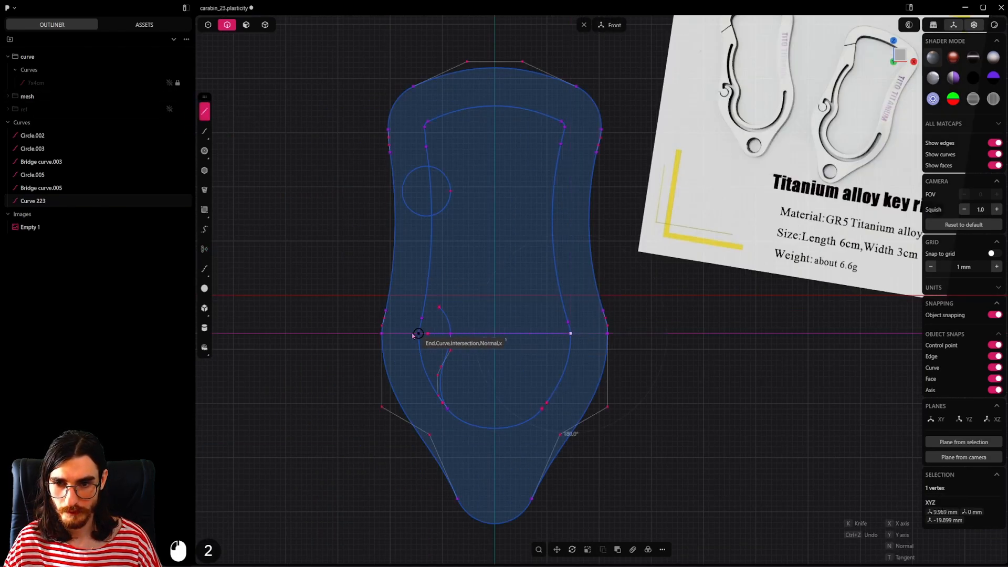
pyautogui.click(398, 333)
pyautogui.scroll(2, 566, 316)
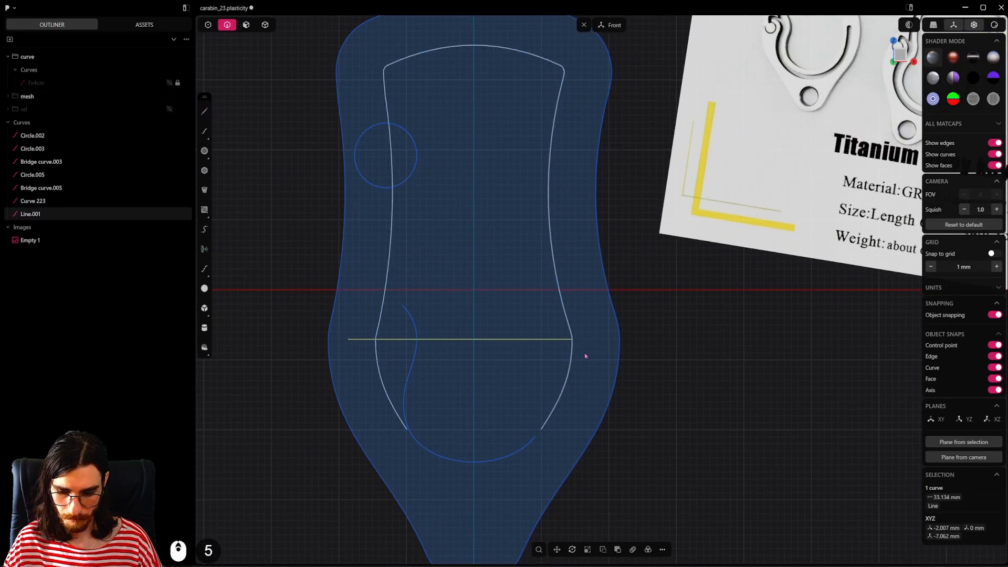
pyautogui.press('t')
pyautogui.click(559, 401)
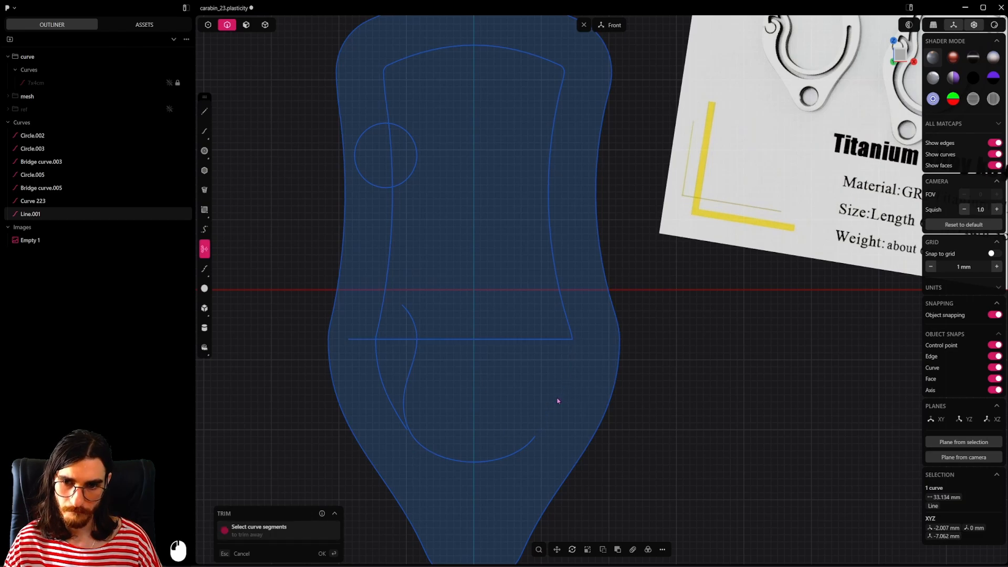
pyautogui.press('Escape')
pyautogui.press('x')
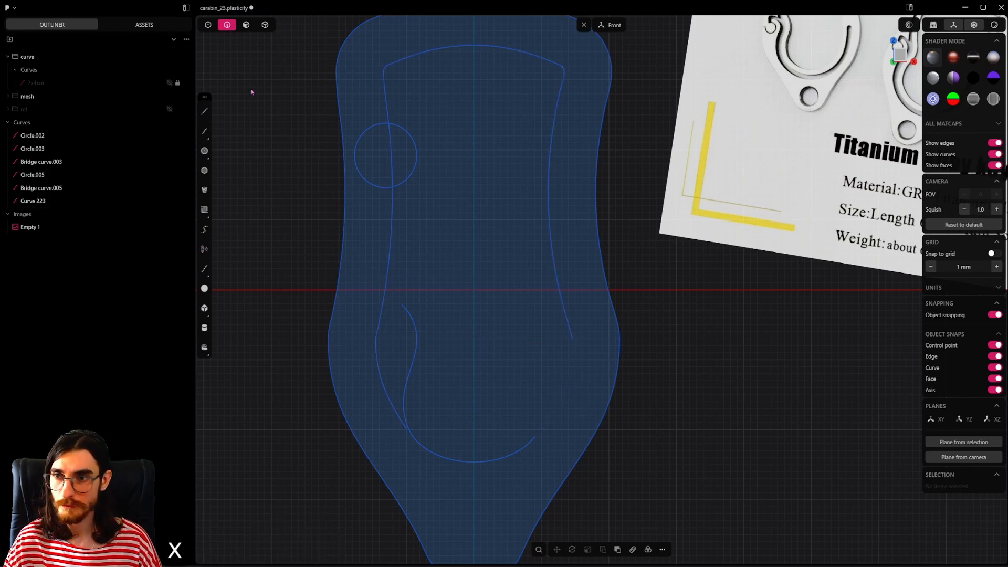
# Step: Bridge the inner curve's open right-side end to the bottom arc's end with G1 continuity at both ends, adjusting the tension
pyautogui.click(208, 25)
pyautogui.click(572, 338)
pyautogui.keyDown('shift'); pyautogui.moveTo(564, 421); pyautogui.dragTo(533, 431); pyautogui.keyUp('shift')
pyautogui.hotkey('shift', 'b')
pyautogui.press('Tab')
pyautogui.press('Tab')
pyautogui.press('Tab')
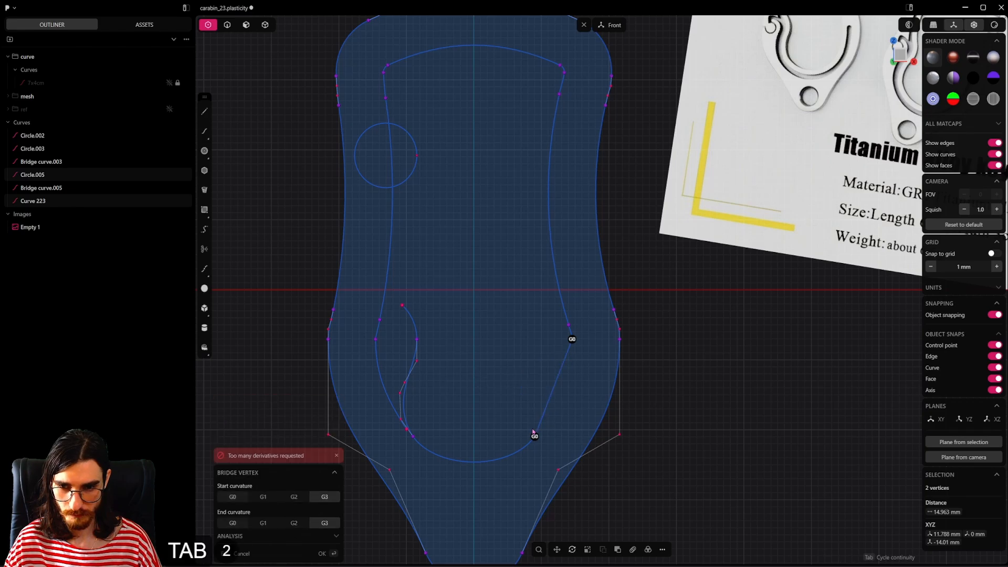
pyautogui.scroll(10, 566, 454)
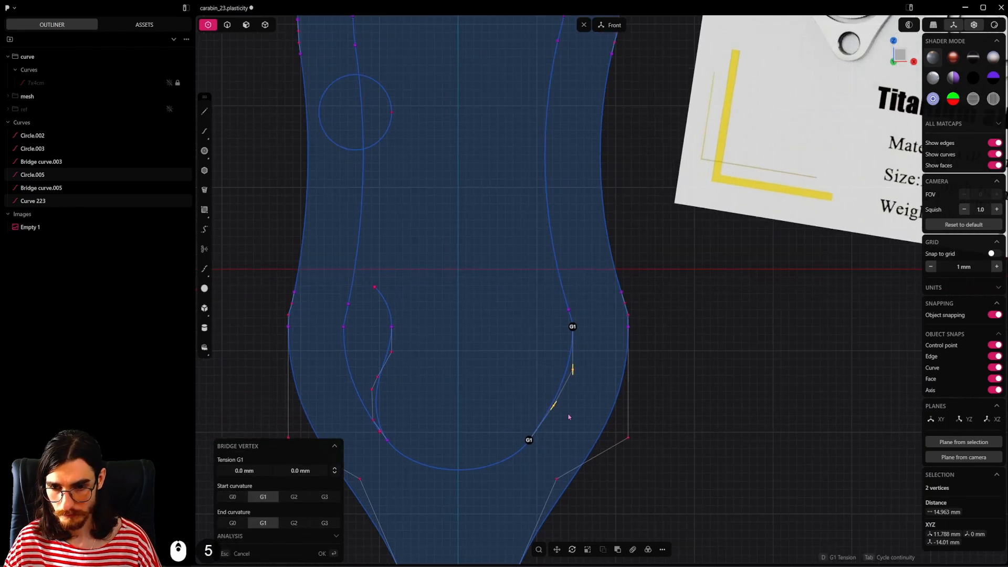
pyautogui.moveTo(548, 408); pyautogui.dragTo(576, 360)
pyautogui.press('Return')
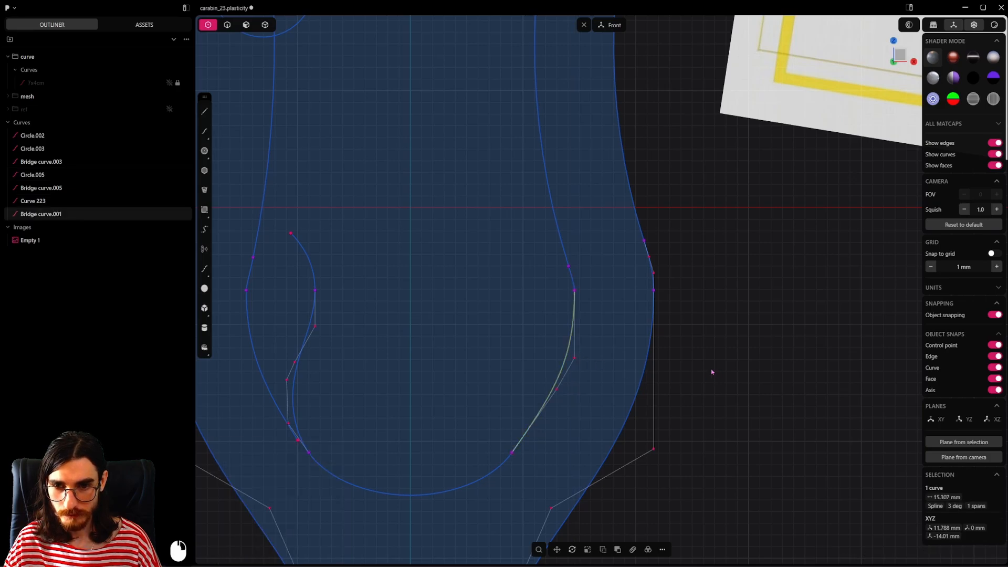
# Step: Draw a diagonal line about 8.9 mm long across the inner curve's upper-left corner, starting at its left-side curve point
pyautogui.press('2')
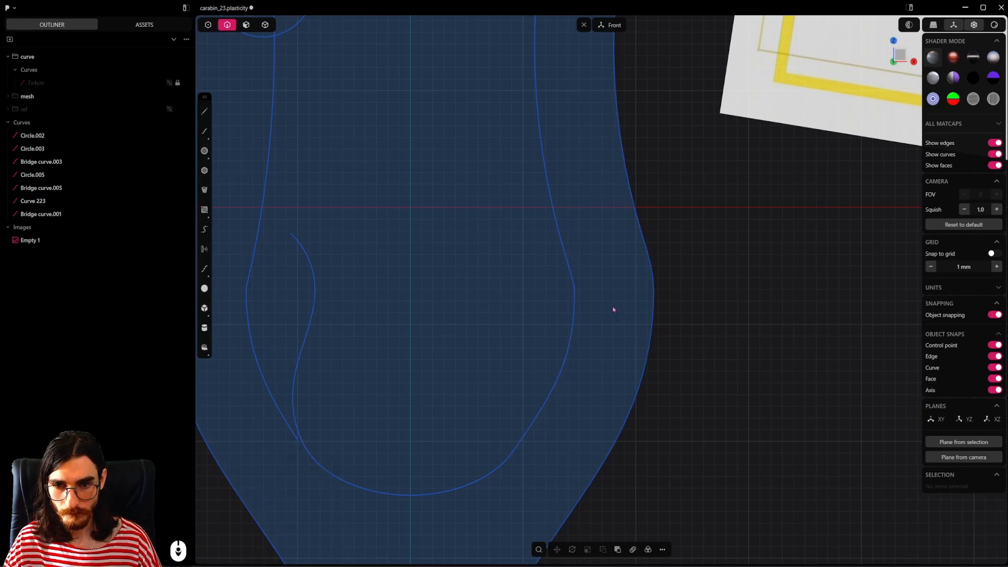
pyautogui.scroll(-5, 632, 325)
pyautogui.keyDown('shift'); pyautogui.moveTo(630, 331); pyautogui.dragTo(576, 415, button='middle'); pyautogui.keyUp('shift')
pyautogui.scroll(2, 597, 357)
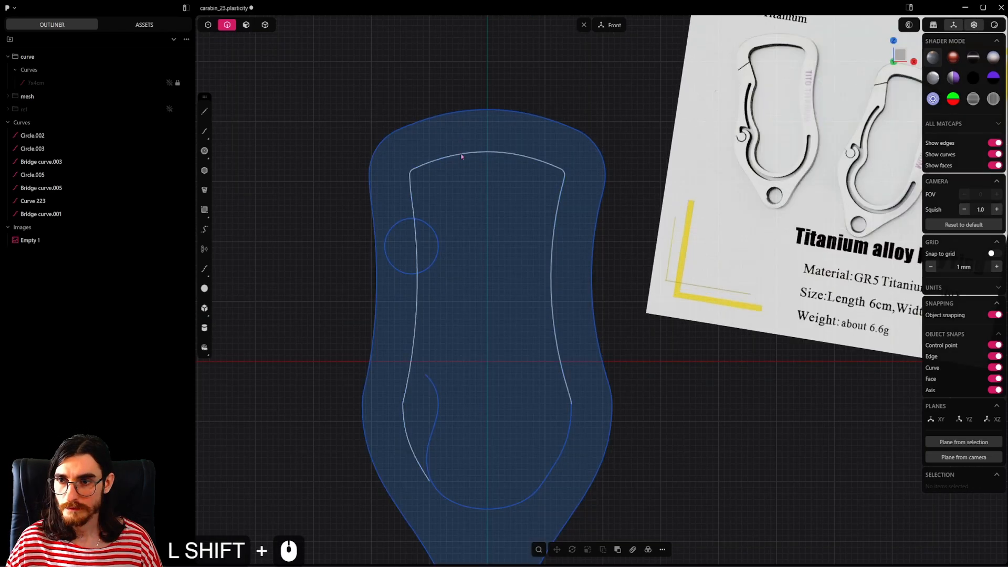
pyautogui.click(204, 112)
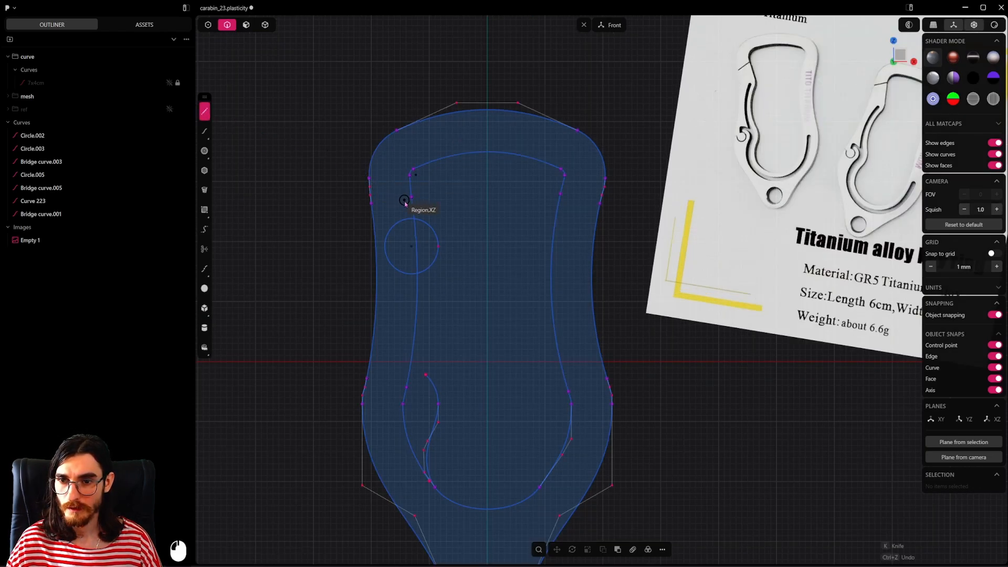
pyautogui.scroll(5, 407, 221)
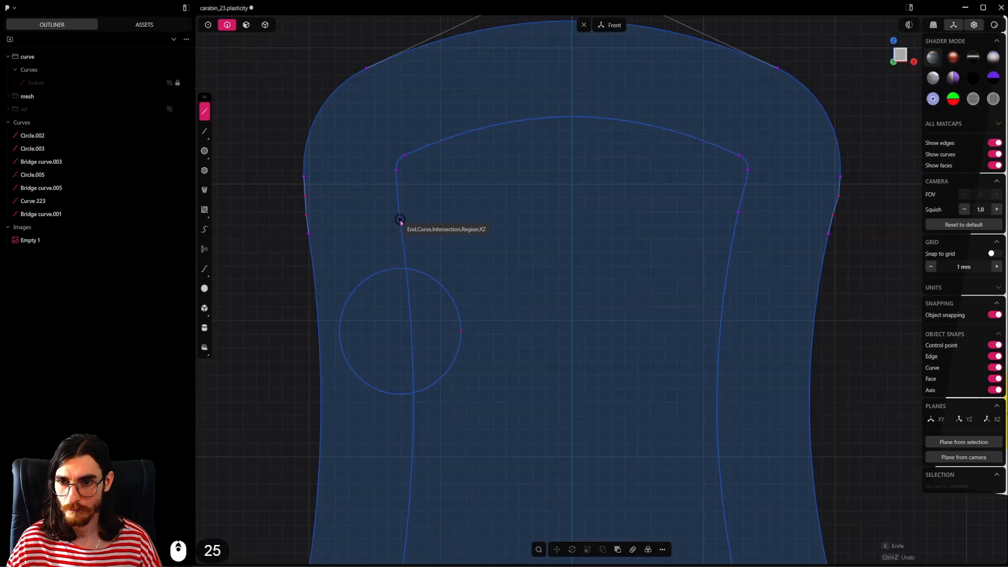
pyautogui.click(401, 219)
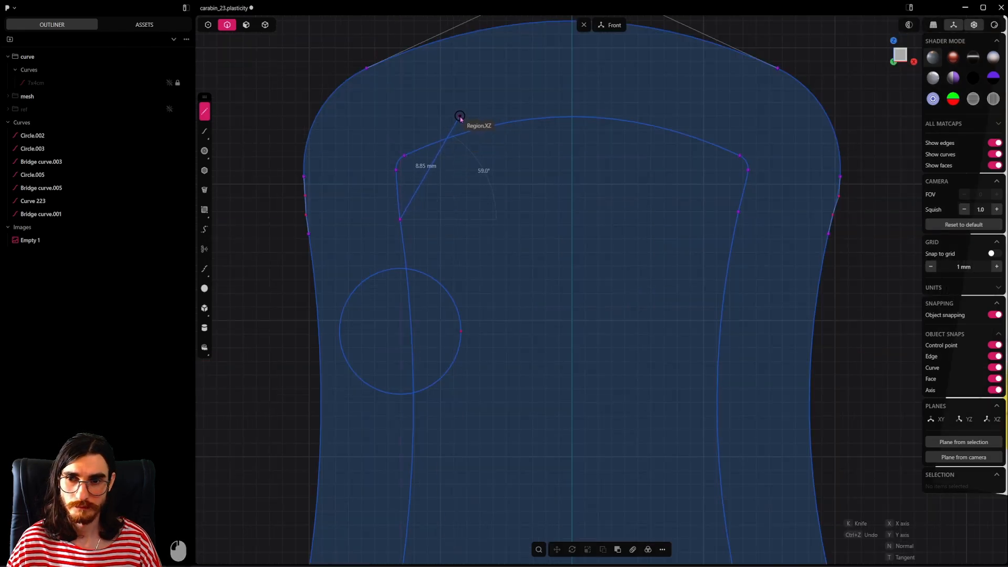
pyautogui.click(463, 116)
# Step: Trim away the inner curve's upper-left corner outside the diagonal line
pyautogui.scroll(-3, 496, 220)
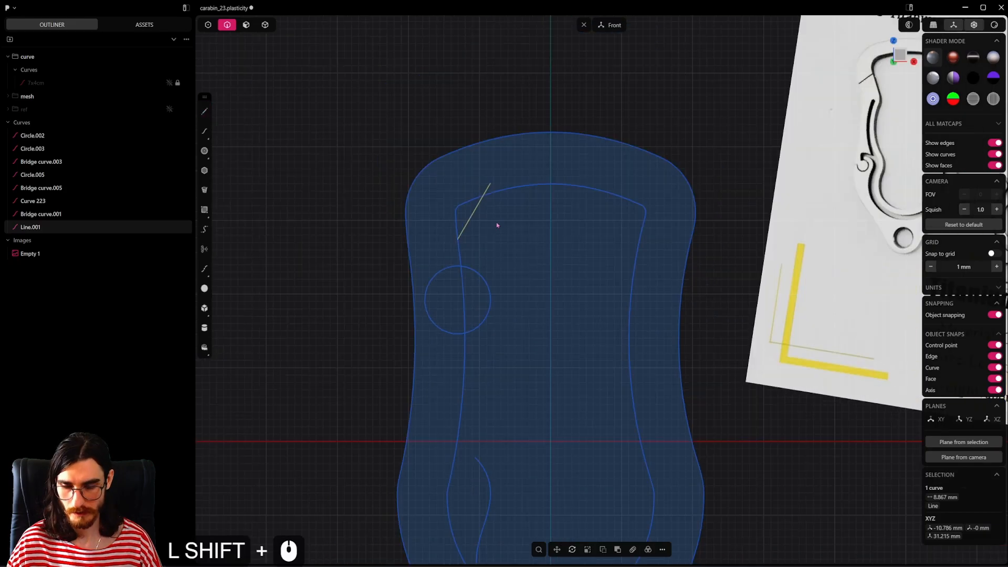
pyautogui.press('t')
pyautogui.click(474, 200)
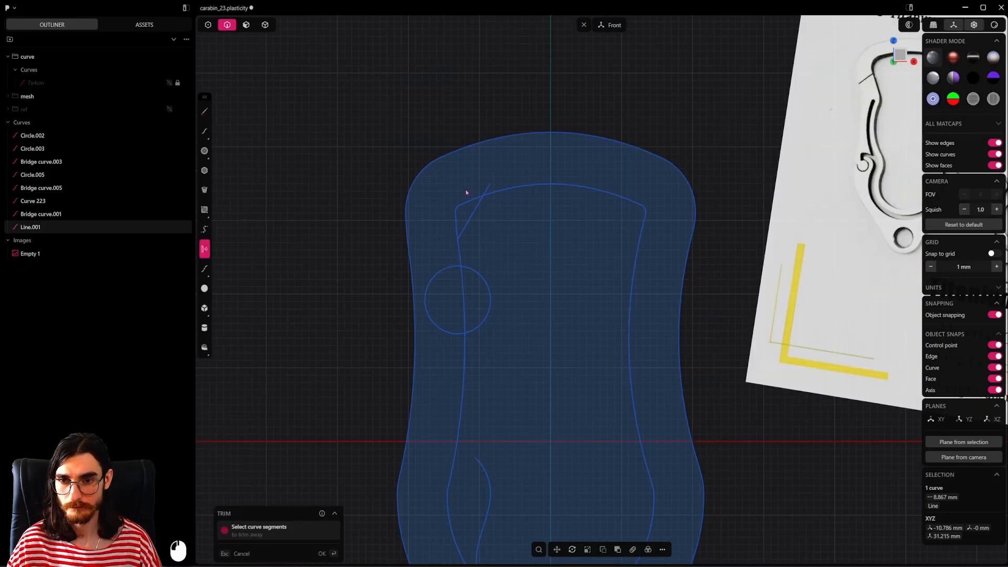
pyautogui.click(450, 218)
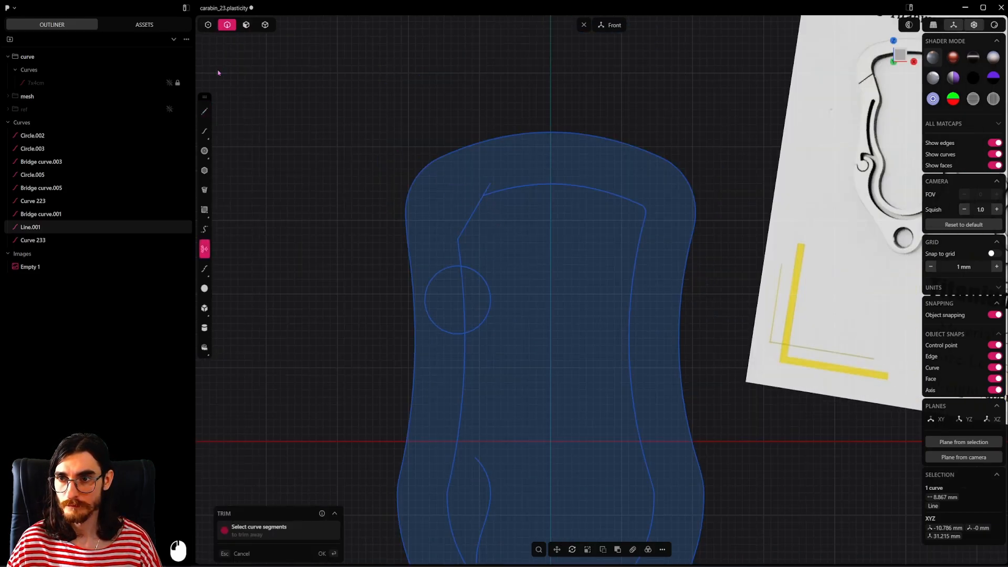
pyautogui.hotkey('ctrl', 'z')
pyautogui.press('Escape')
# Step: Mirror the diagonal line across the vertical centre axis onto the inner curve's upper-right corner
pyautogui.click(470, 217)
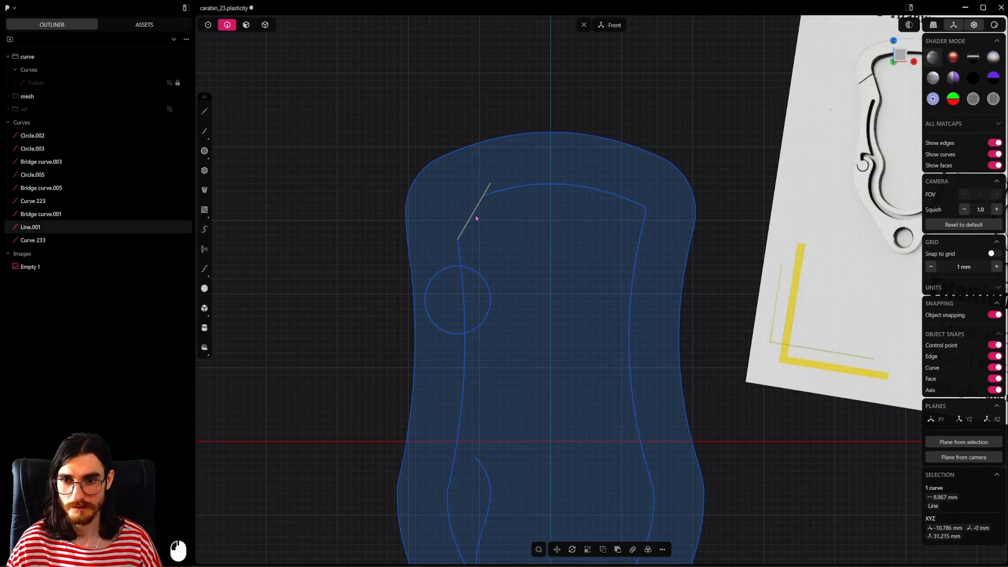
pyautogui.hotkey('alt', 'x')
pyautogui.click(528, 362)
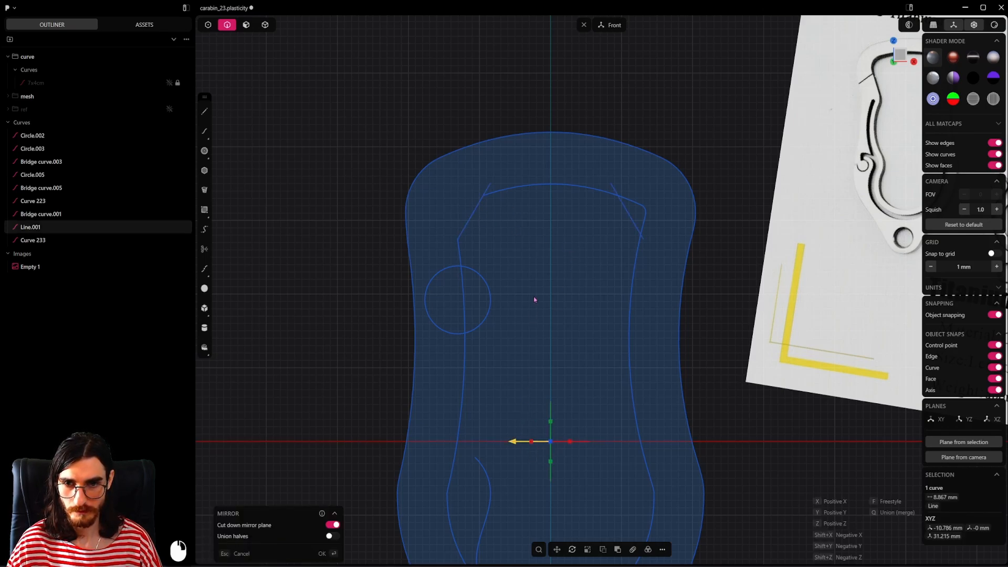
# Step: Trim away the inner curve's upper-right corner outside the mirrored line and delete both diagonal lines
pyautogui.press('t')
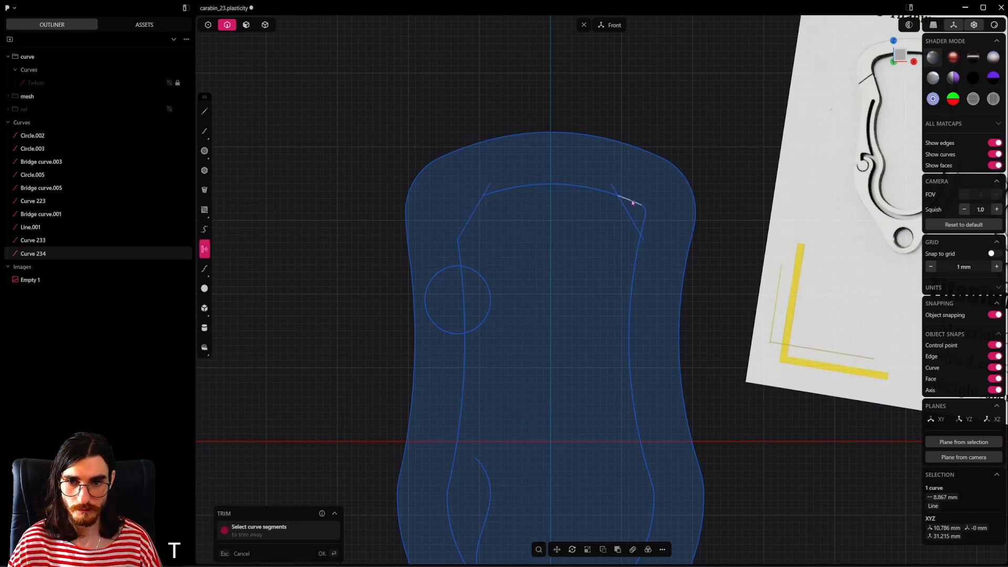
pyautogui.click(632, 203)
pyautogui.click(635, 226)
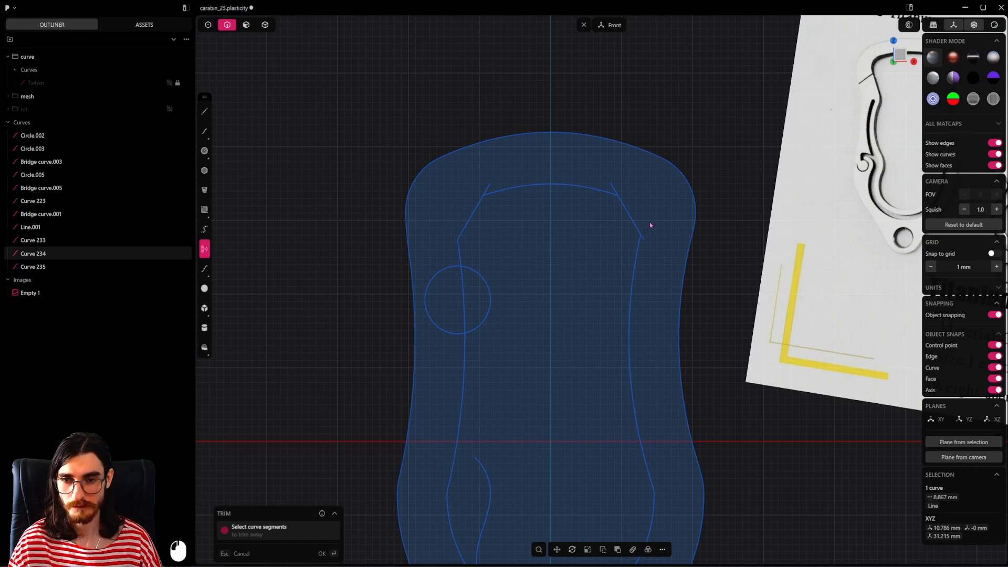
pyautogui.press('Escape')
pyautogui.keyDown('shift'); pyautogui.click(473, 213); pyautogui.keyUp('shift')
pyautogui.press('x')
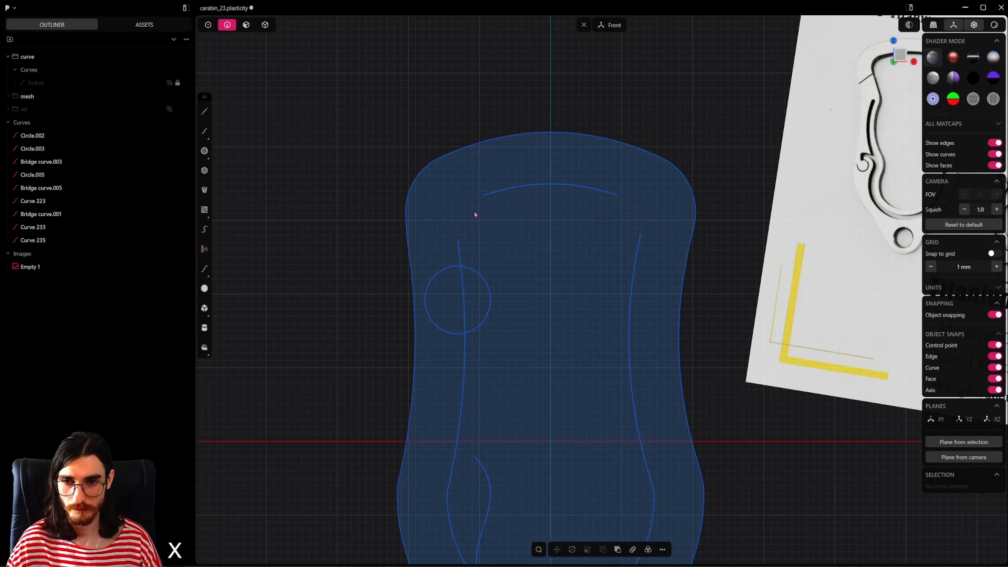
# Step: Bridge the inner outline's upper-left gap between the top arc and left-side curve with G1 continuity at both ends
pyautogui.click(208, 25)
pyautogui.moveTo(504, 181); pyautogui.dragTo(446, 244)
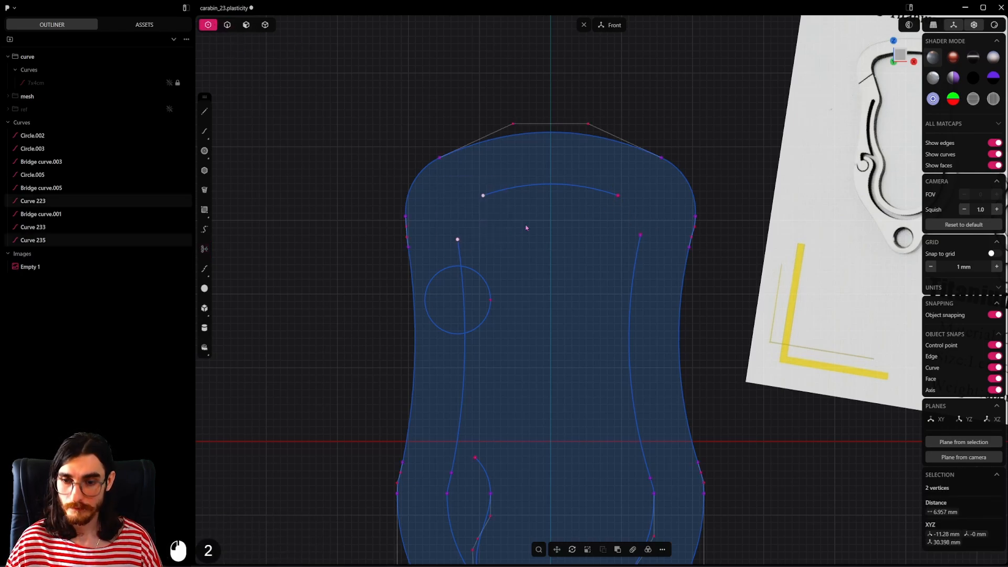
pyautogui.hotkey('shift', 'b')
pyautogui.press('Tab')
pyautogui.press('Tab')
pyautogui.press('Tab')
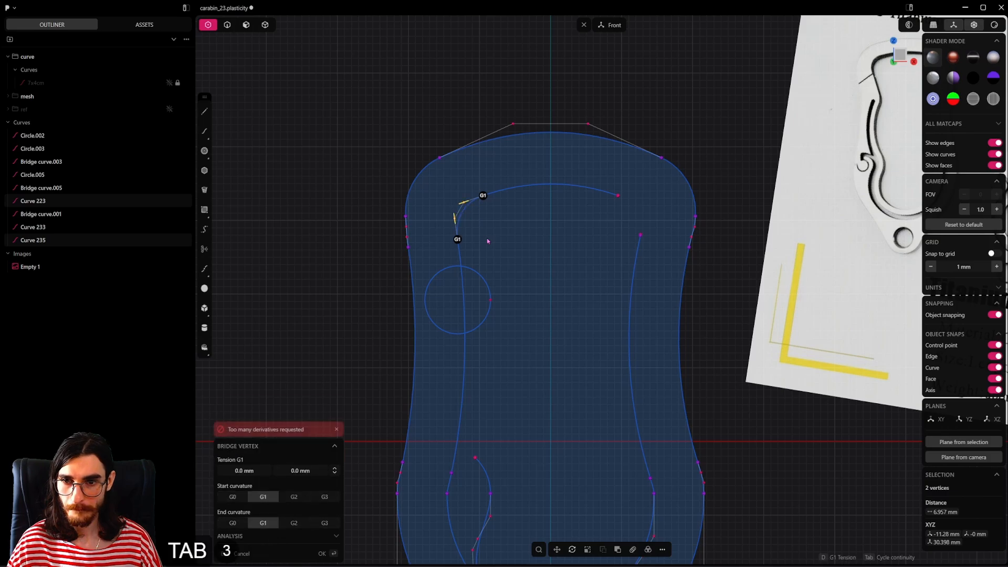
# Step: Bridge the inner outline's upper-right gap between the top arc and right-side curve with G1 continuity at both ends
pyautogui.click(670, 175)
pyautogui.scroll(5, 666, 179)
pyautogui.hotkey('shift', 'b')
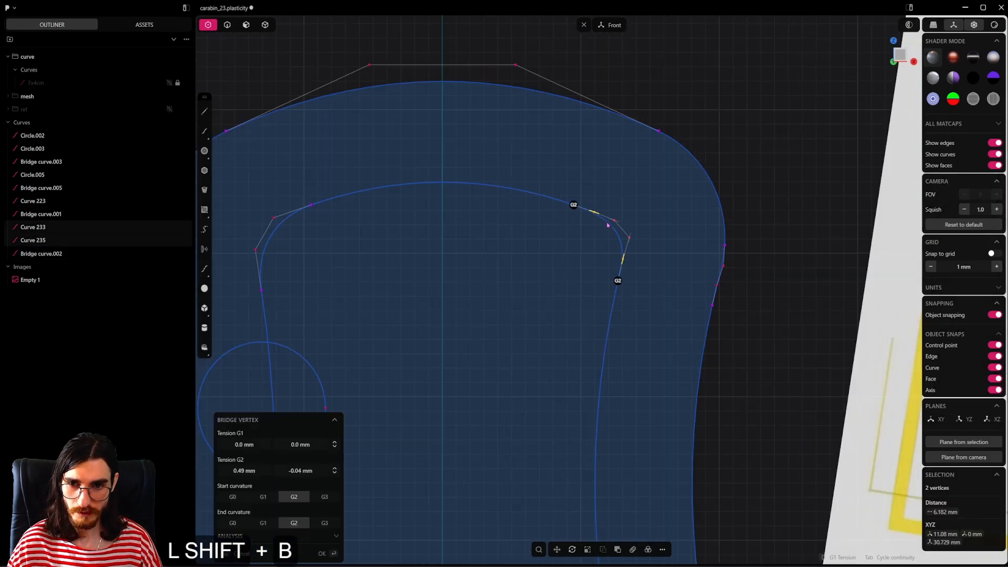
pyautogui.press('Tab')
pyautogui.press('Tab')
pyautogui.press('Tab')
pyautogui.click(605, 229)
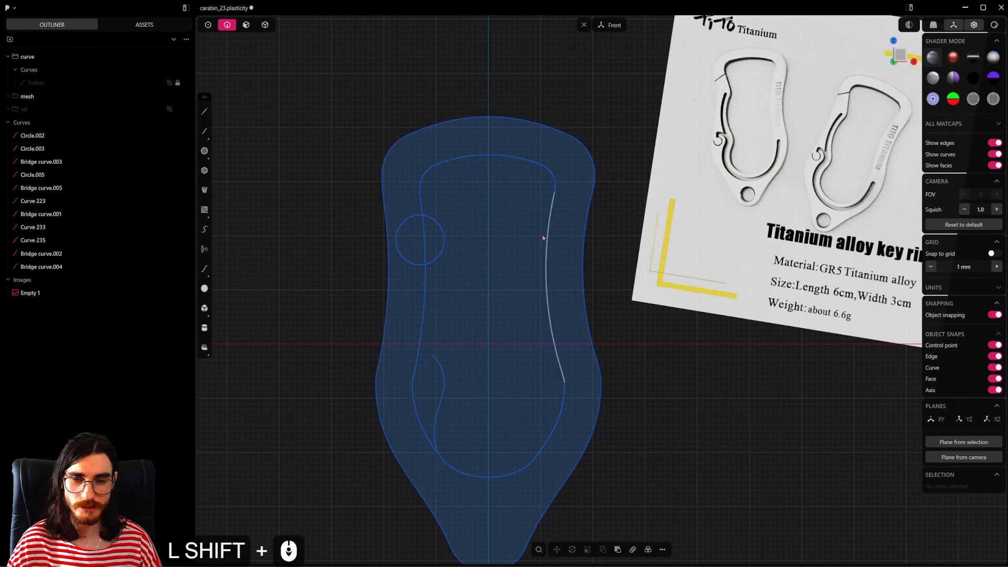
# Step: Delete the inner outline's long left-side curve between the upper-left corner bridge and the bottom arc
pyautogui.keyDown('shift'); pyautogui.moveTo(509, 254); pyautogui.dragTo(529, 196, button='middle'); pyautogui.keyUp('shift')
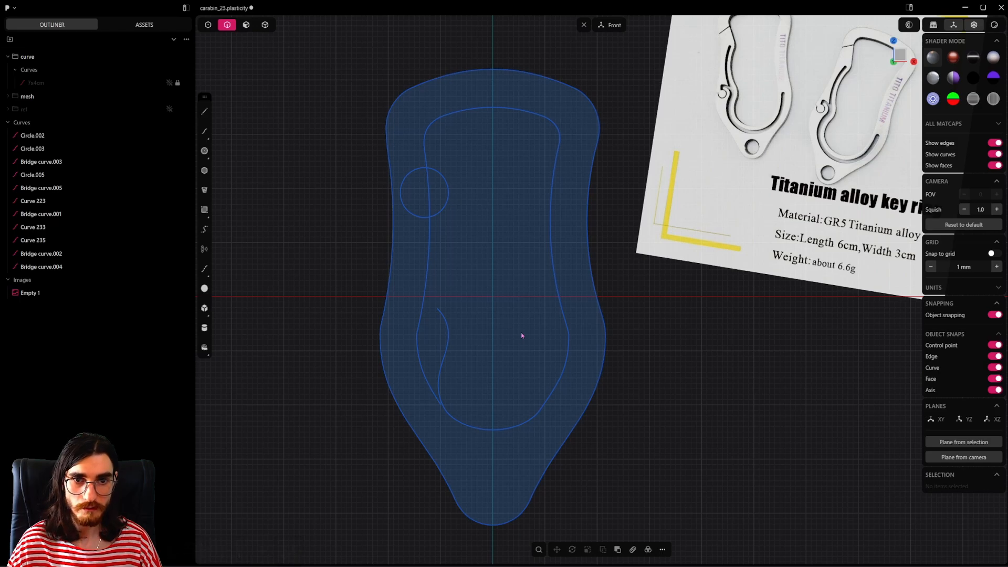
pyautogui.keyDown('shift'); pyautogui.moveTo(522, 338); pyautogui.dragTo(507, 347, button='middle'); pyautogui.keyUp('shift')
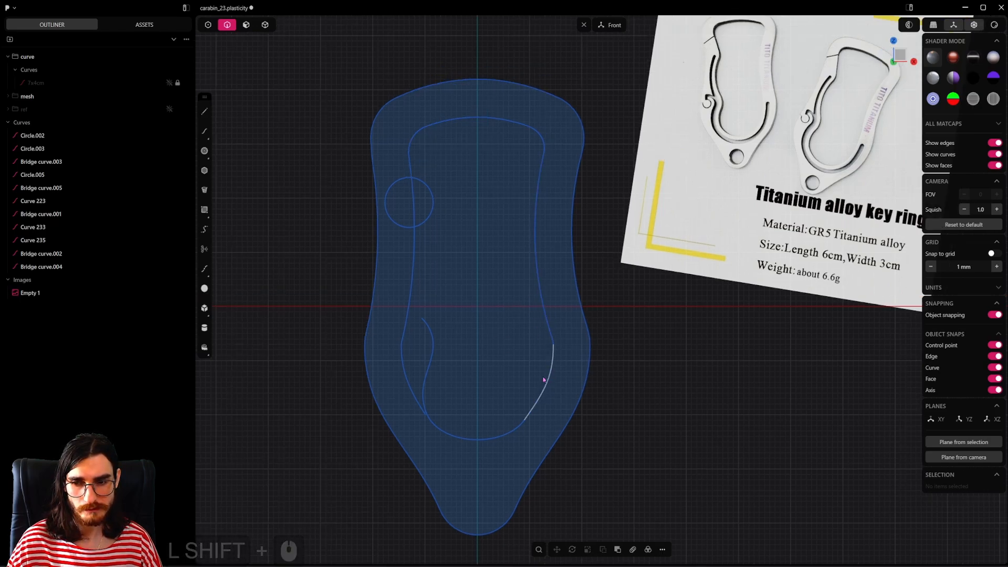
pyautogui.click(413, 275)
pyautogui.press('x')
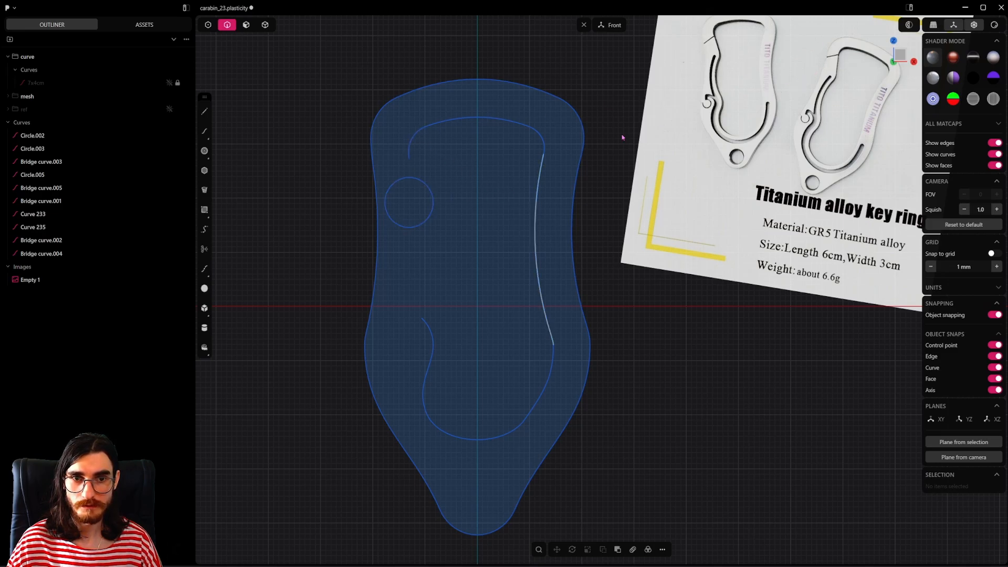
# Step: Delete the circle on the left side of the carabiner body
pyautogui.scroll(5, 837, 57)
pyautogui.keyDown('shift'); pyautogui.moveTo(823, 112); pyautogui.dragTo(852, 147, button='middle'); pyautogui.keyUp('shift')
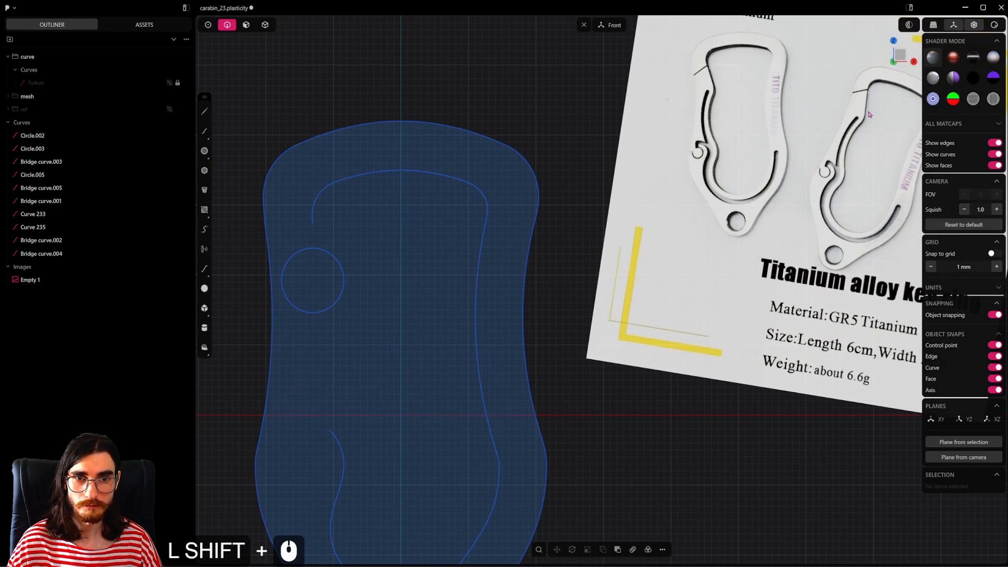
pyautogui.keyDown('shift'); pyautogui.moveTo(497, 264); pyautogui.dragTo(642, 261, button='middle'); pyautogui.keyUp('shift')
pyautogui.scroll(7, 476, 245)
pyautogui.click(450, 346)
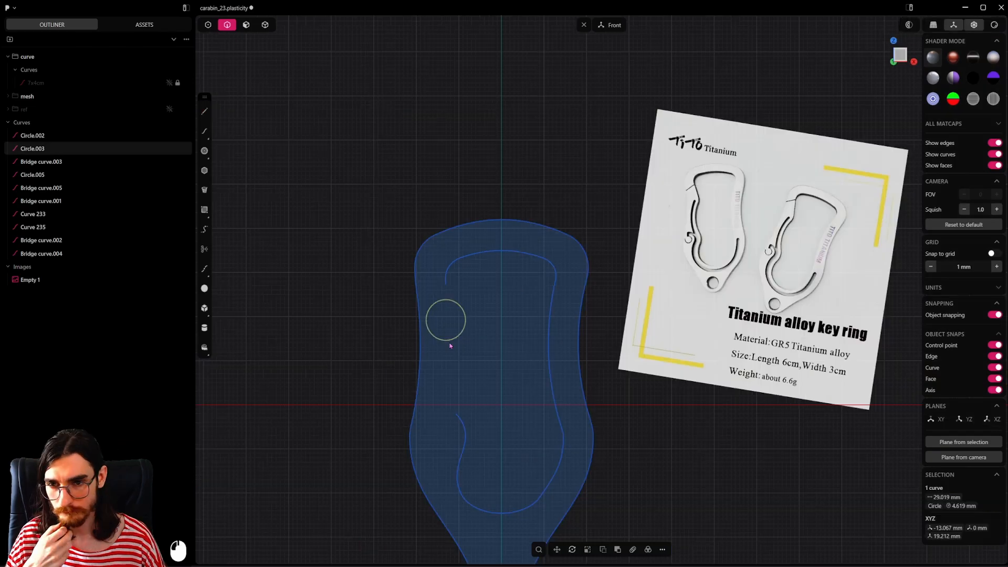
pyautogui.press('x')
# Step: Draw a straight line about 9.5 mm long, tangent to the inner outline's open upper-left end and running down into the opening
pyautogui.click(204, 111)
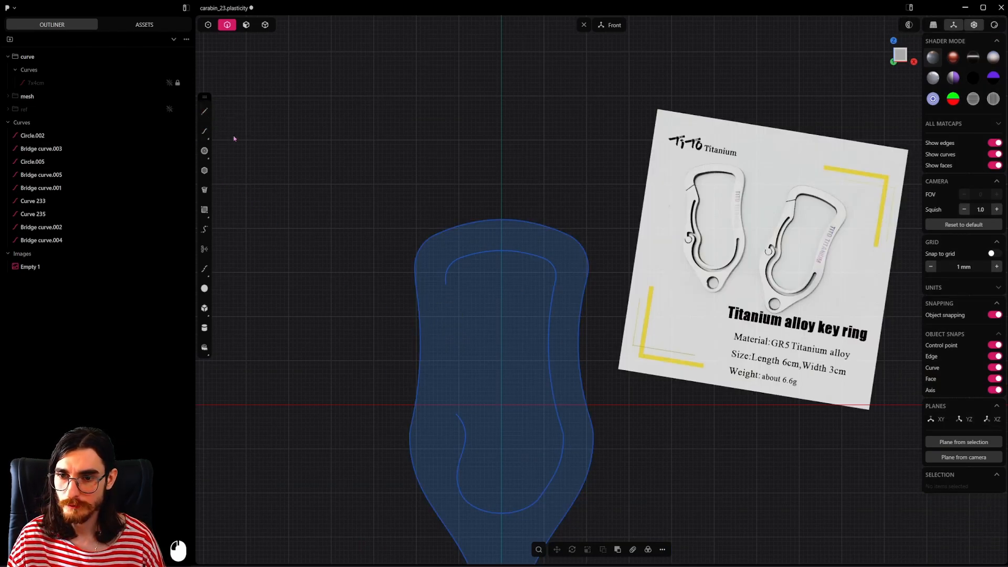
pyautogui.click(446, 283)
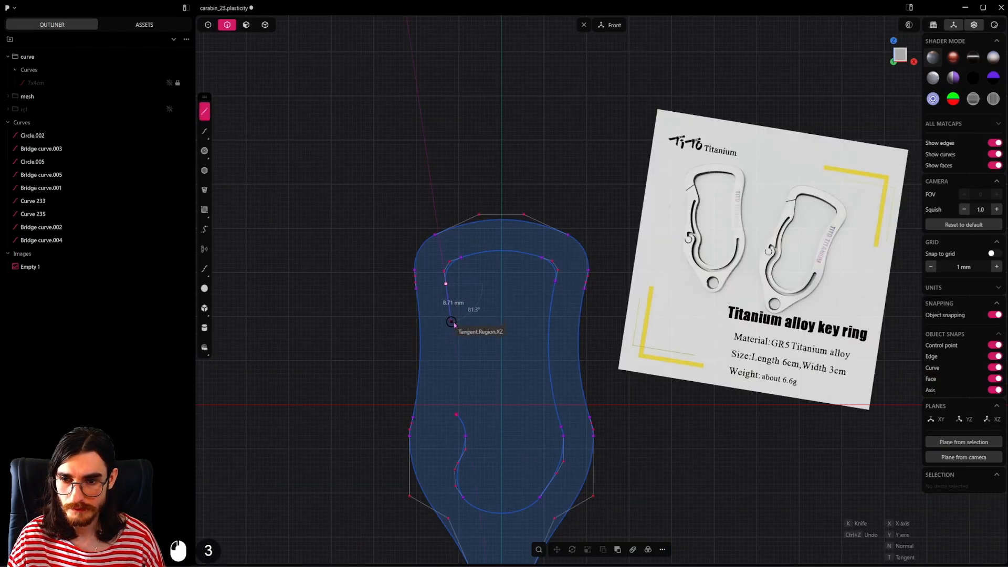
pyautogui.click(454, 326)
pyautogui.rightClick(455, 327)
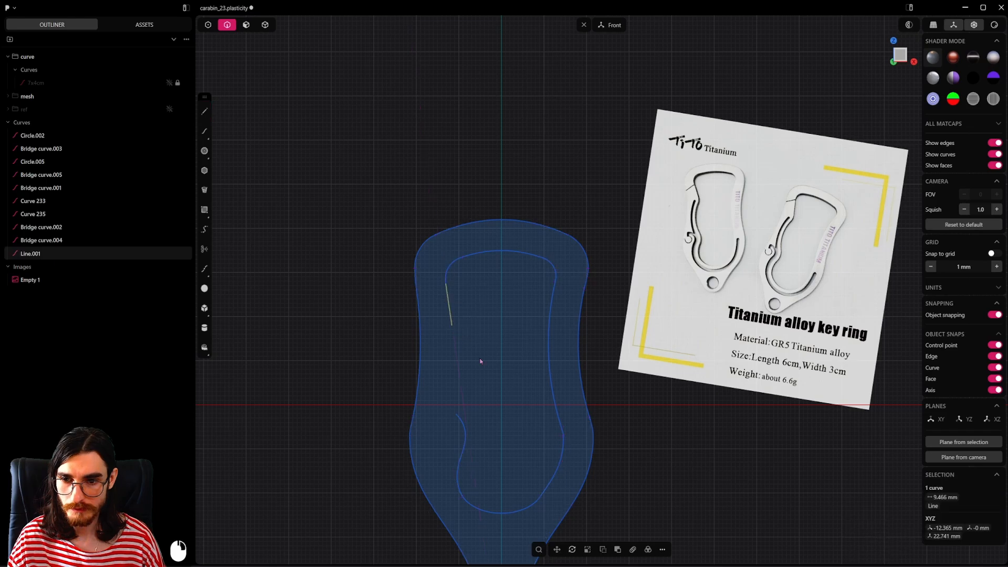
# Step: Delete the inner outline's lower-right curve between the right-side curve and the bottom arc
pyautogui.keyDown('shift'); pyautogui.moveTo(487, 374); pyautogui.dragTo(449, 377, button='middle'); pyautogui.keyUp('shift')
pyautogui.scroll(1, 451, 384)
pyautogui.press('3')
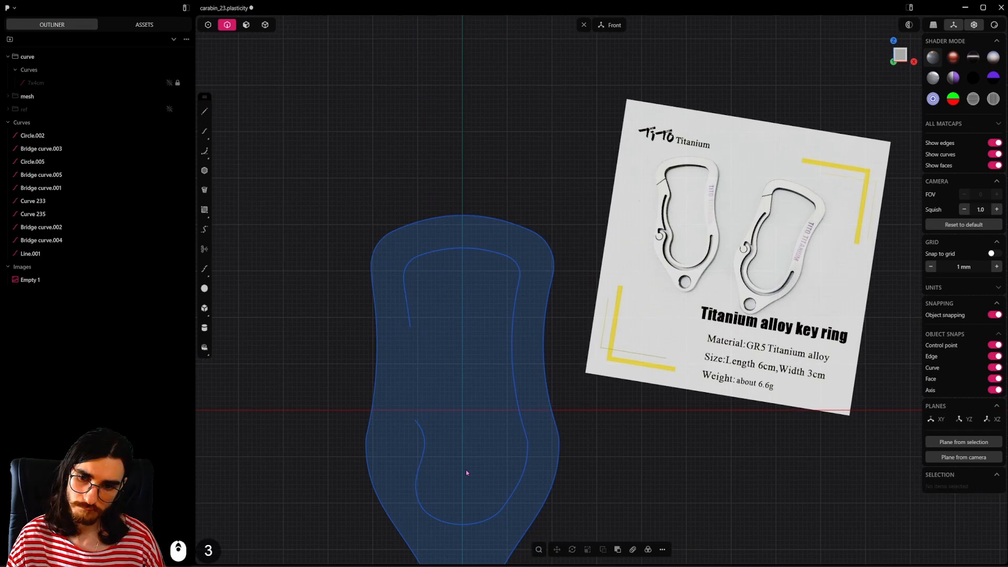
pyautogui.click(525, 467)
pyautogui.press('x')
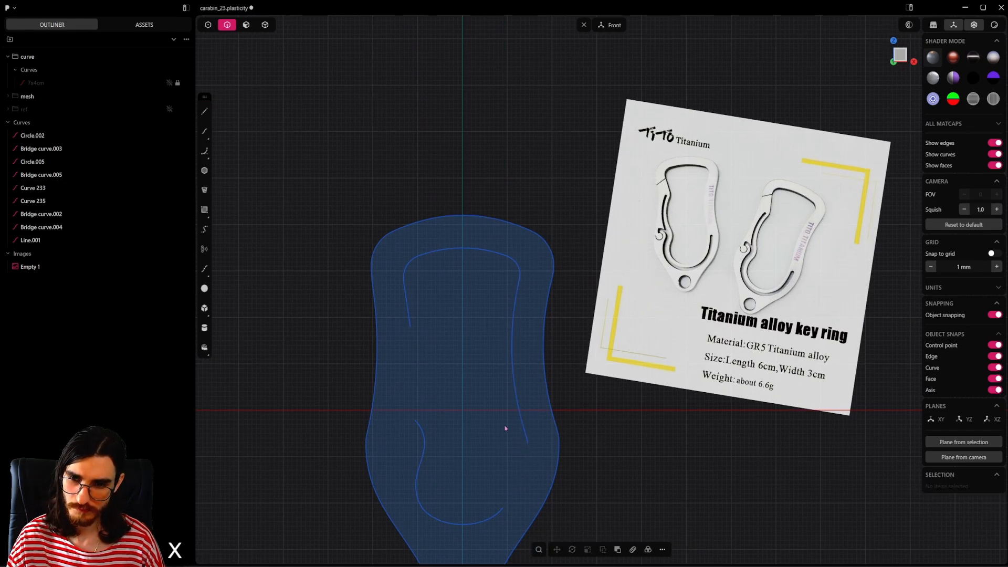
pyautogui.click(206, 113)
pyautogui.click(536, 421)
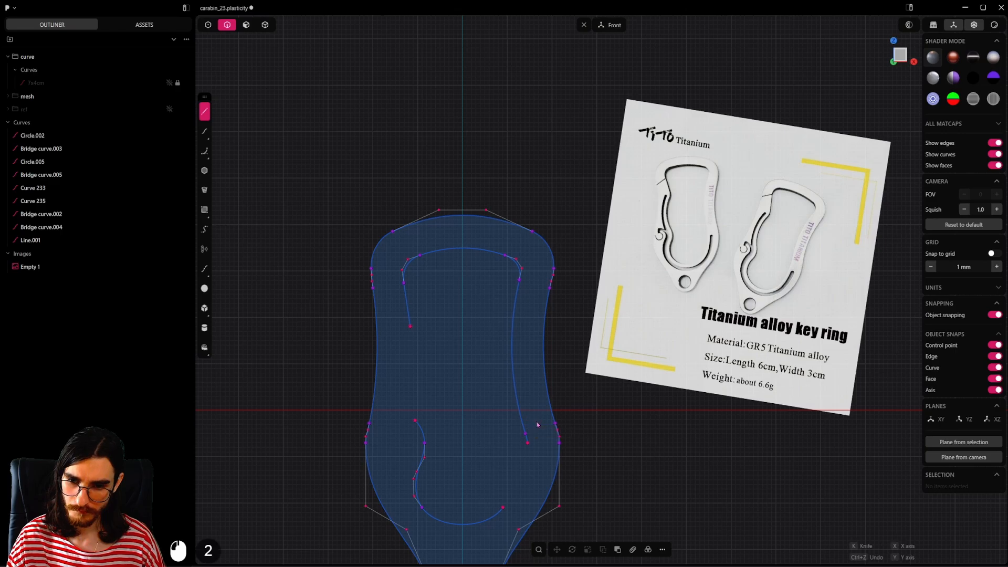
pyautogui.press('Escape')
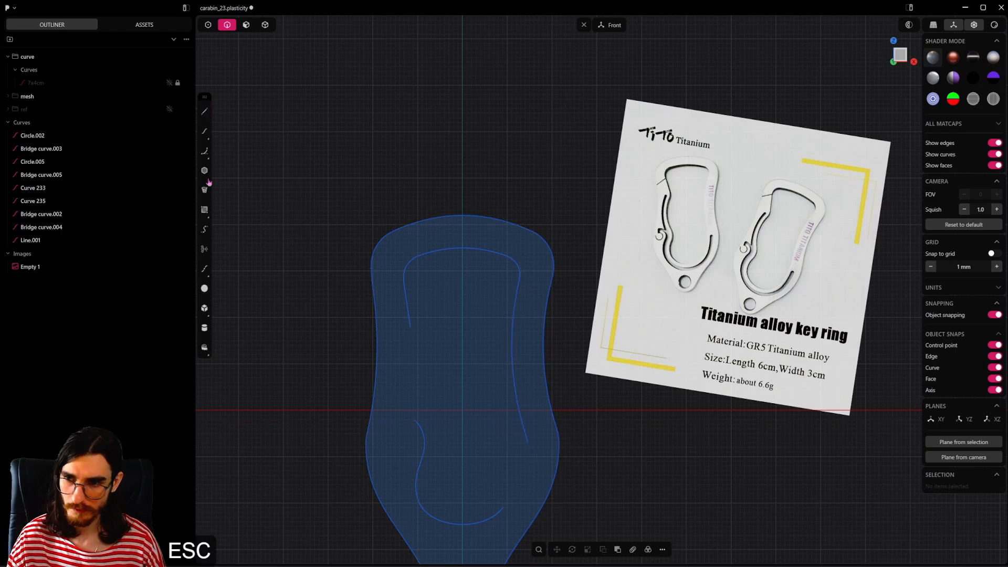
# Step: Trim the inner right-side curve below the X axis with a horizontal cutting line about 6.5 mm long, and delete that line
pyautogui.click(534, 410)
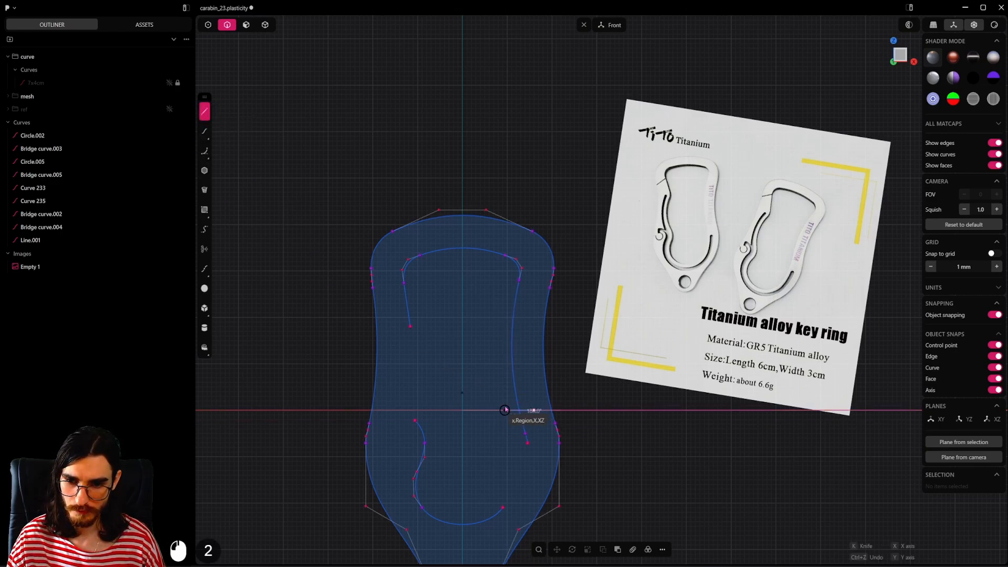
pyautogui.click(505, 410)
pyautogui.press('t')
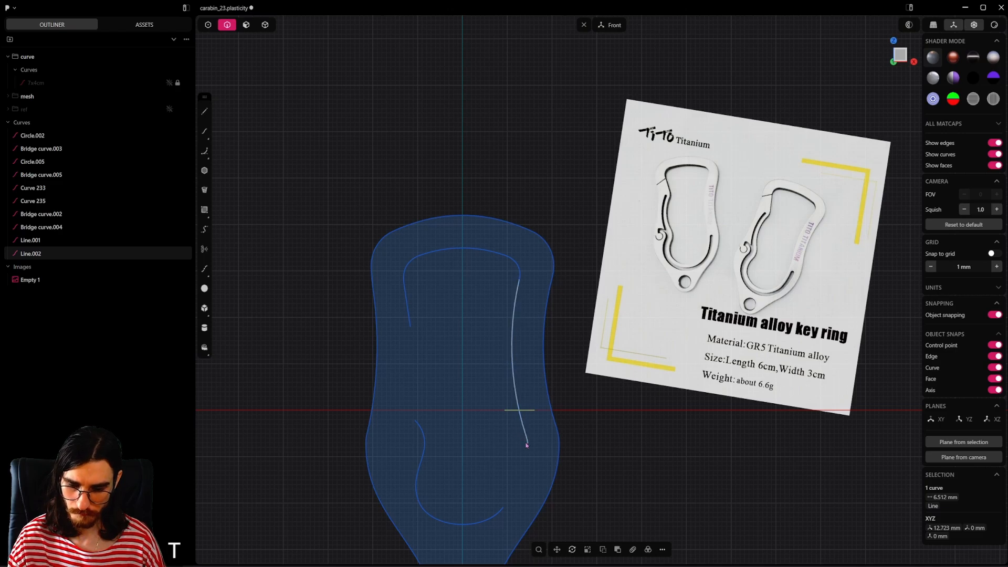
pyautogui.click(527, 440)
pyautogui.press('`')
pyautogui.click(513, 410)
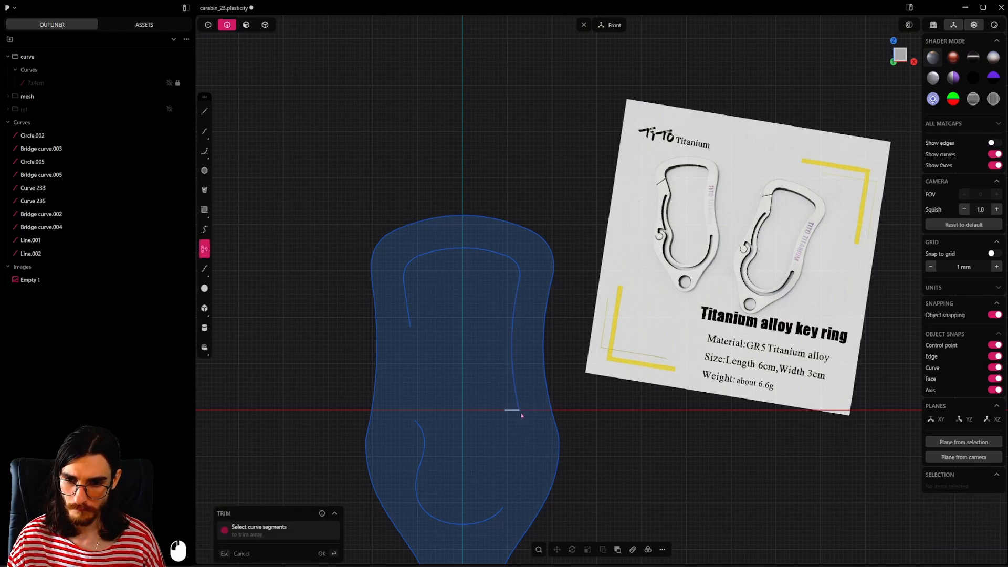
pyautogui.press('Escape')
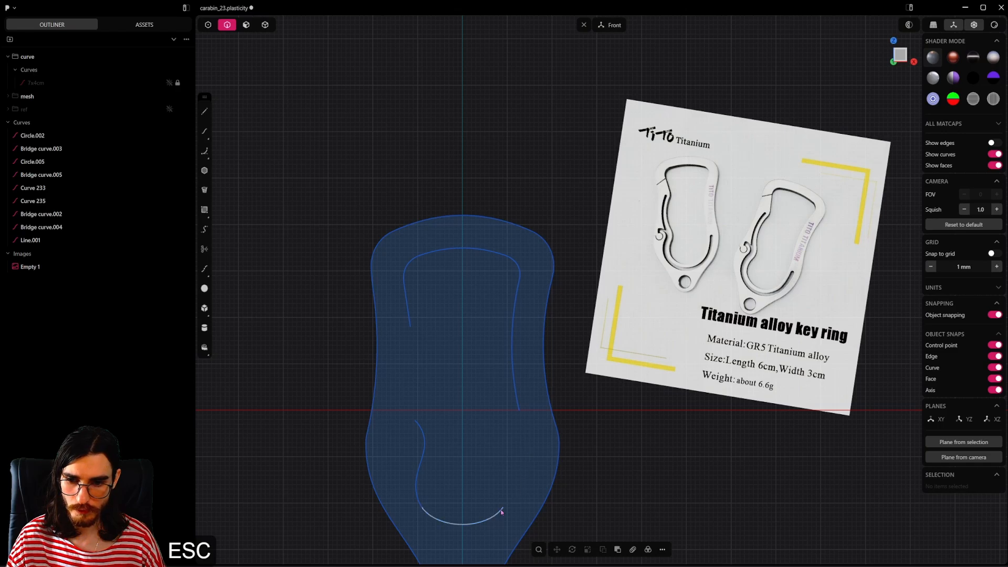
# Step: Bridge the inner outline's lower-right gap between the right-side curve and the bottom arc with G1 continuity at both ends
pyautogui.click(208, 24)
pyautogui.click(519, 411)
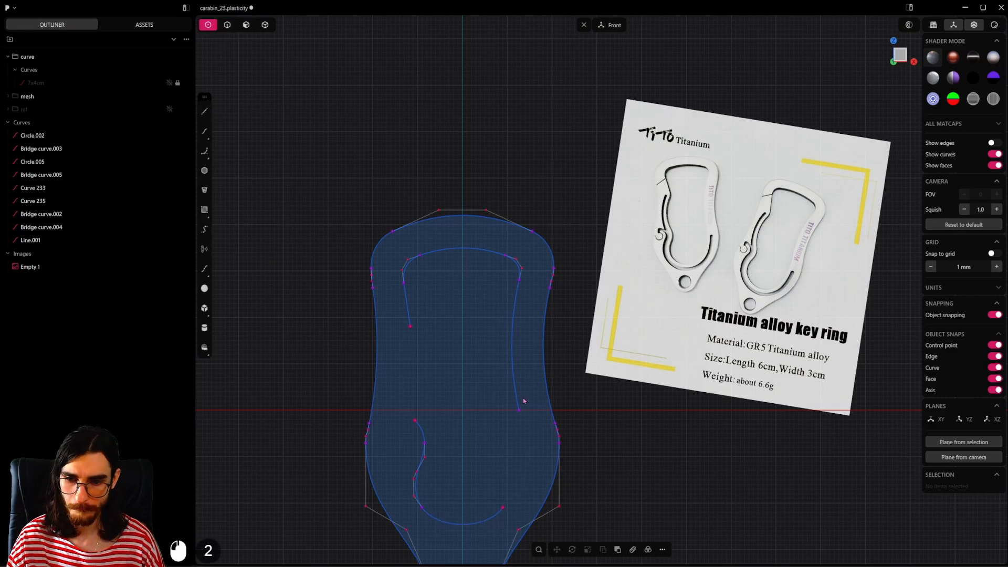
pyautogui.click(502, 507)
pyautogui.hotkey('shift', 'b')
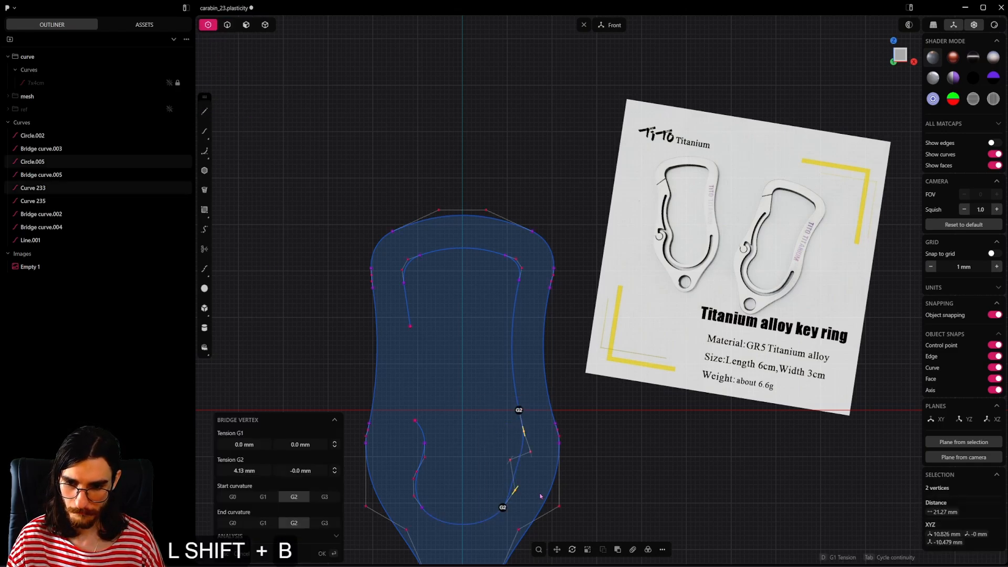
pyautogui.press('Tab')
pyautogui.press('Tab')
pyautogui.press('Tab')
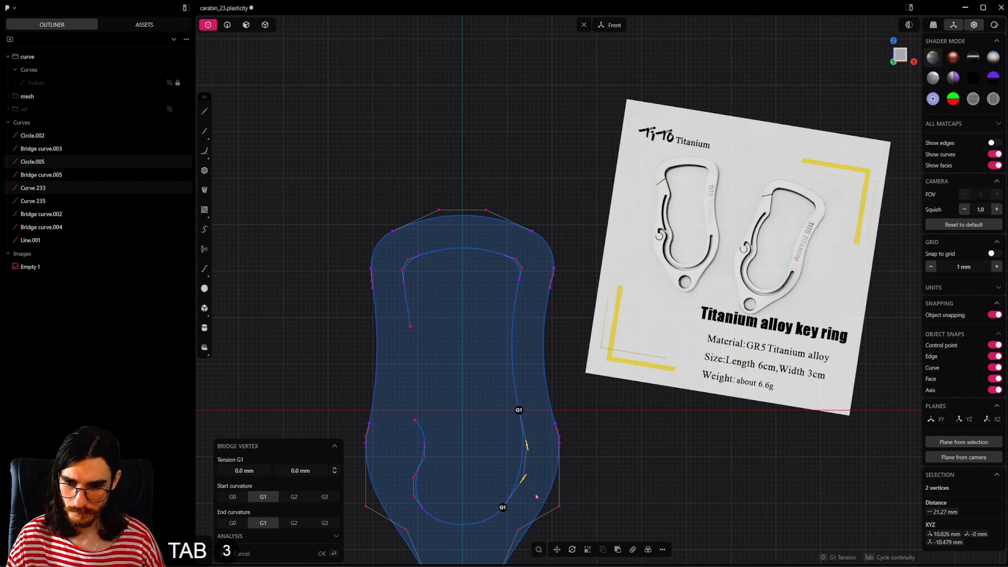
pyautogui.click(603, 490)
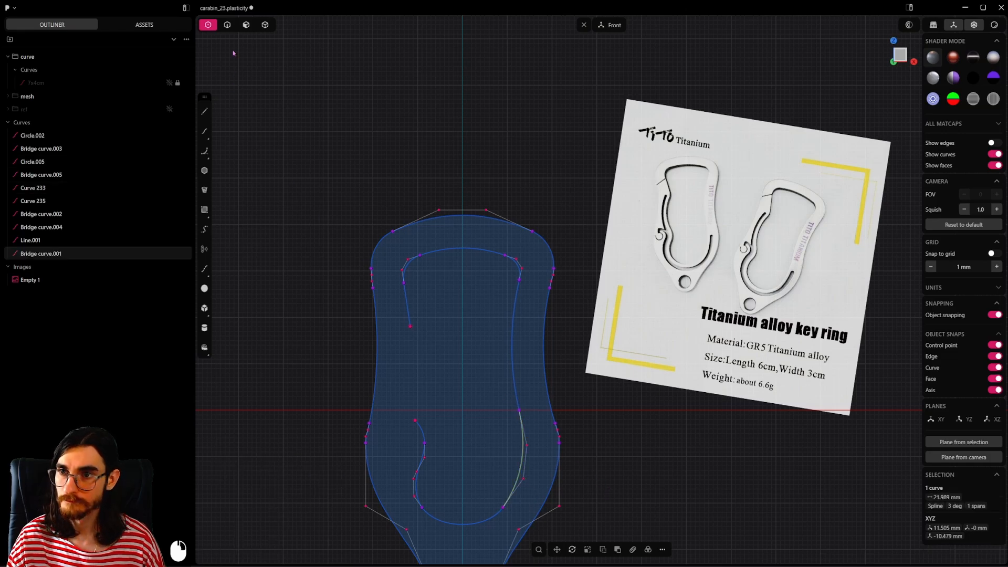
pyautogui.click(630, 360)
# Step: Draw a horizontal line about 25 mm long from the lower-right bridge's bottom end outward past the outer outline
pyautogui.scroll(-4, 630, 360)
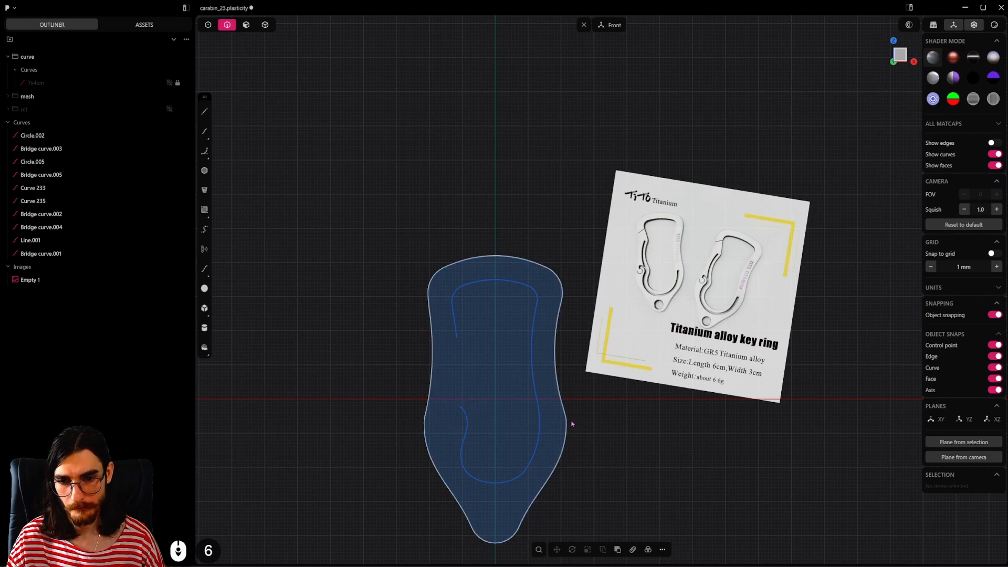
pyautogui.keyDown('shift'); pyautogui.scroll(2, 583, 417); pyautogui.keyUp('shift')
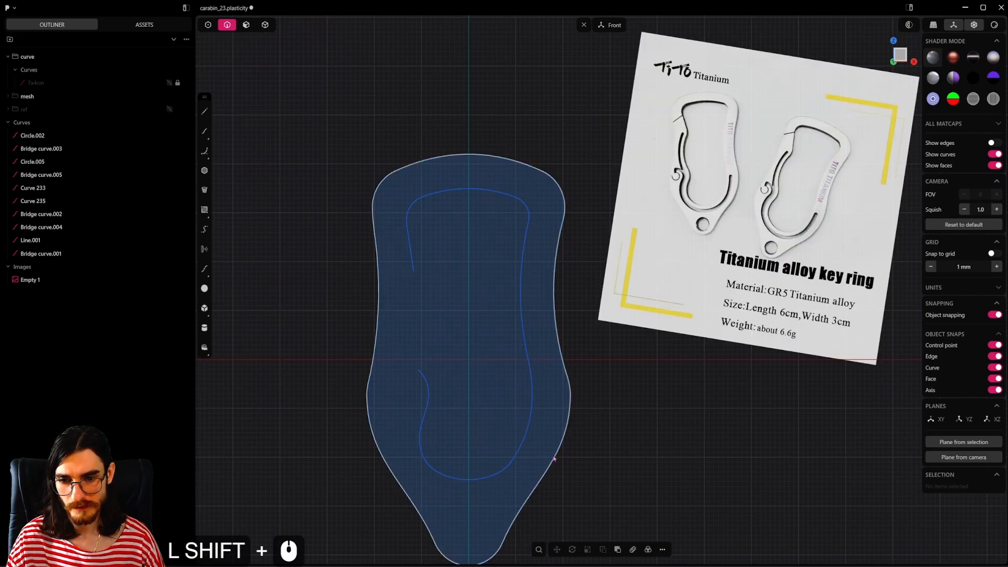
pyautogui.click(516, 454)
pyautogui.click(204, 111)
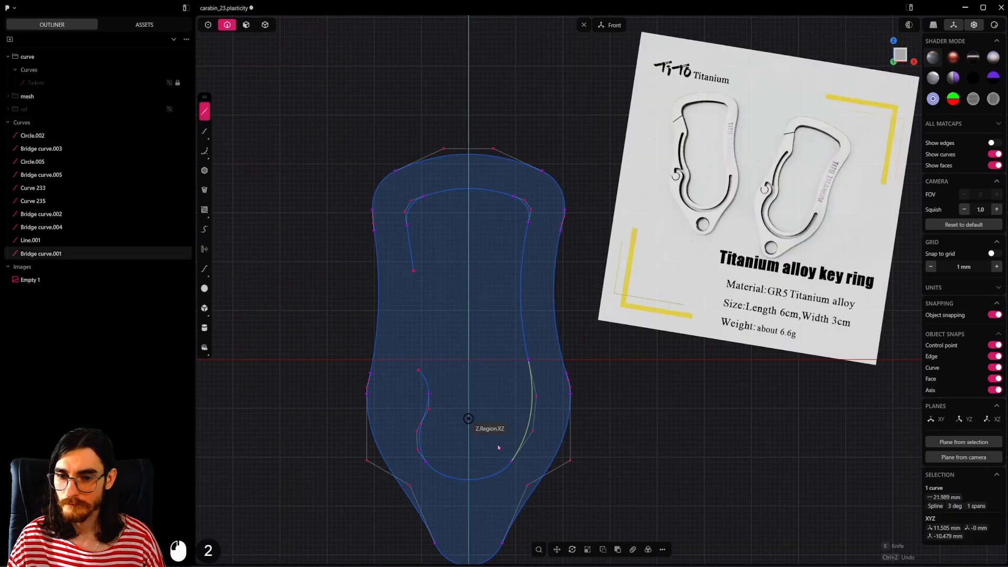
pyautogui.click(511, 462)
pyautogui.click(630, 468)
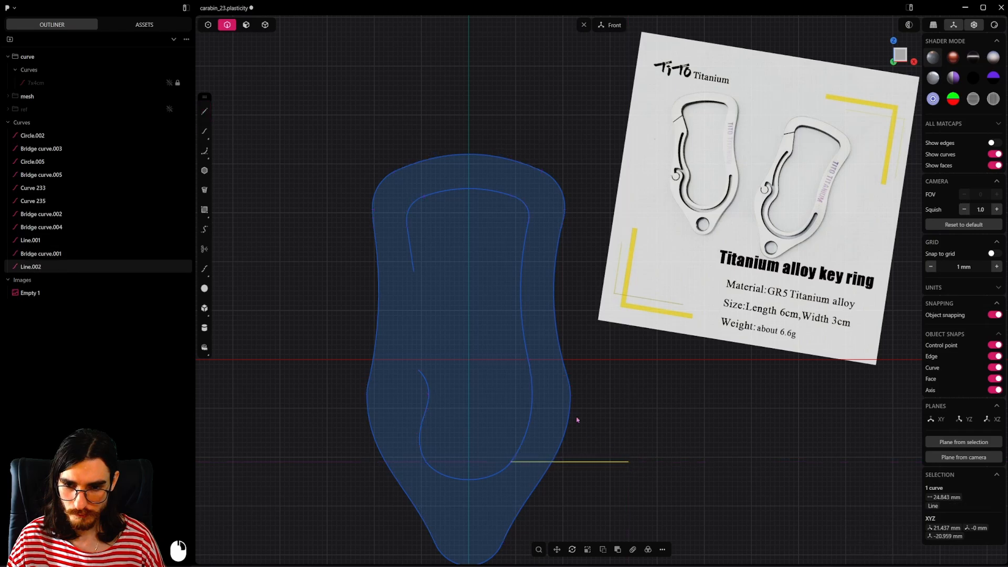
# Step: Draw a horizontal line about 16 mm long along the X axis from the lower-right bridge's top end past the outer outline
pyautogui.click(532, 393)
pyautogui.press('2')
pyautogui.click(204, 111)
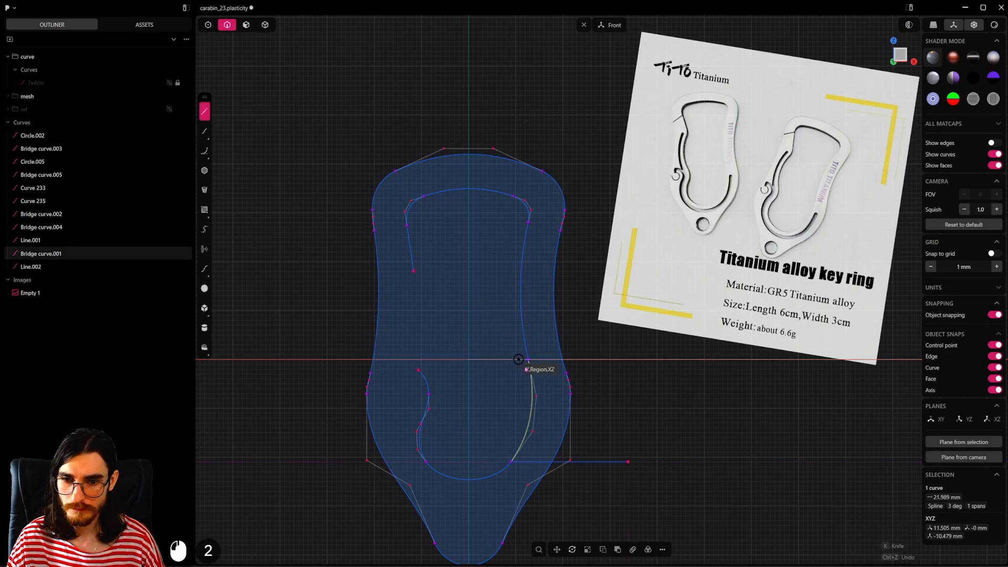
pyautogui.click(528, 360)
pyautogui.click(604, 361)
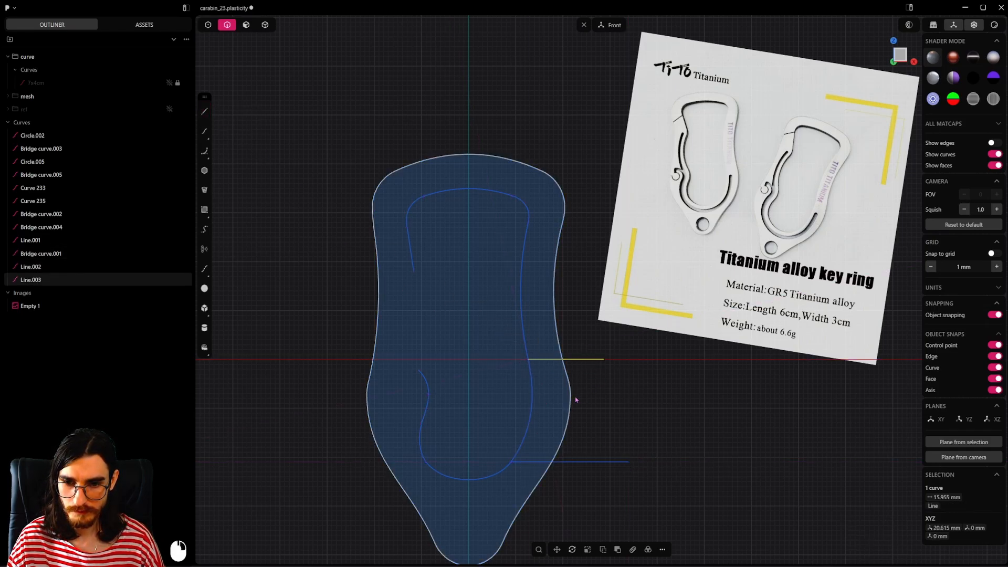
# Step: Trim away the outer outline's right side between the two horizontal lines and delete both lines
pyautogui.press('t')
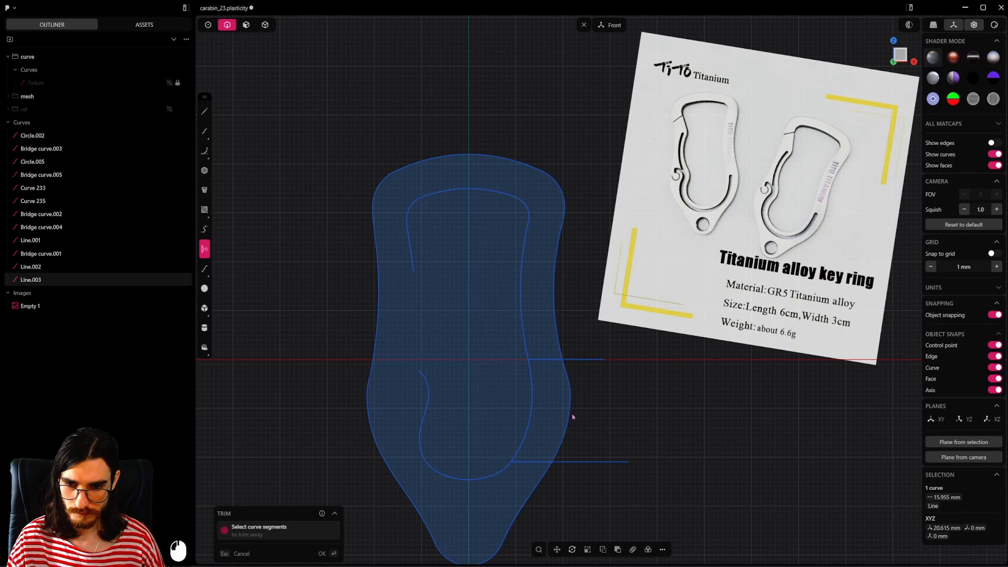
pyautogui.press('2')
pyautogui.click(578, 375)
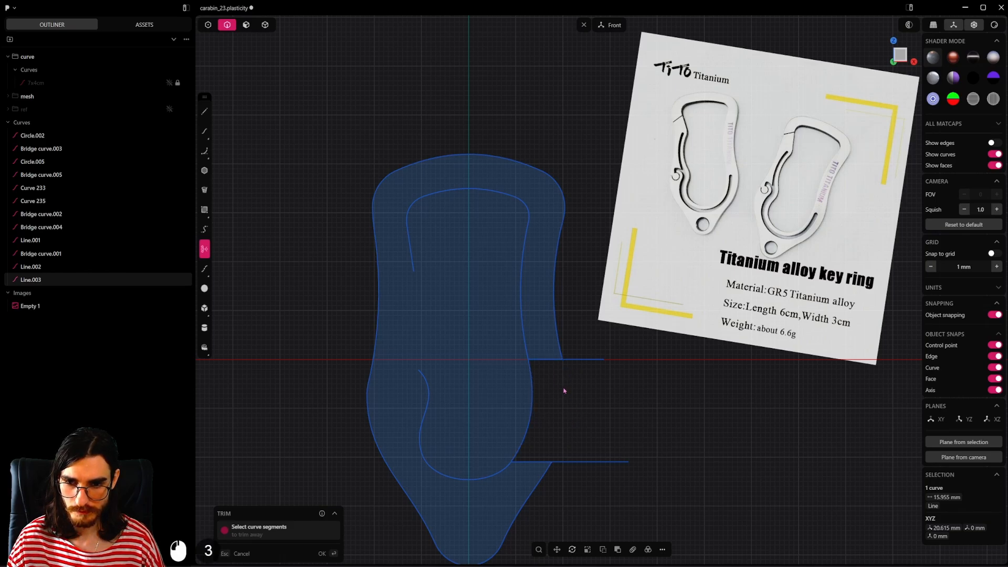
pyautogui.press('Escape')
pyautogui.press('x')
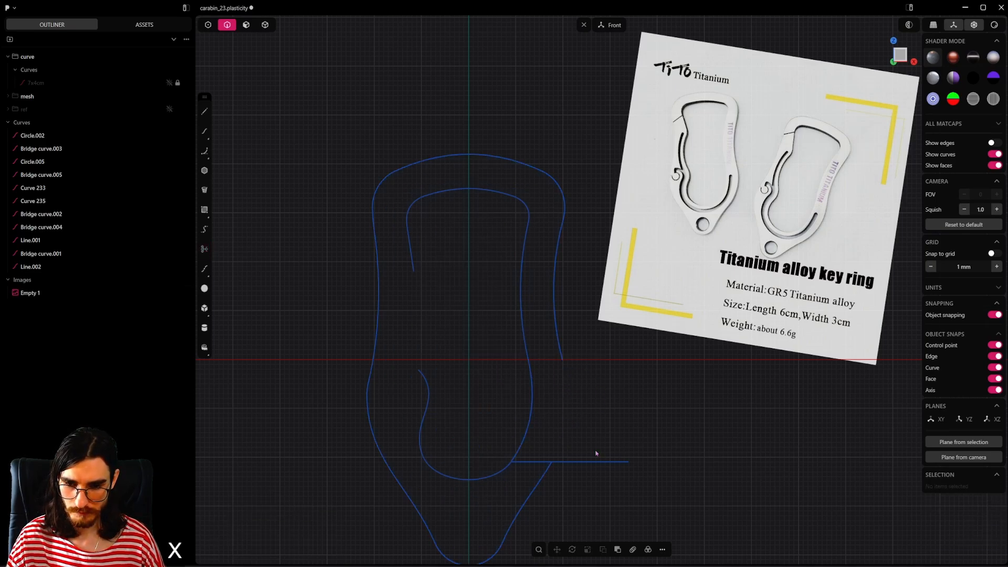
pyautogui.click(596, 462)
pyautogui.press('x')
# Step: Bridge the gap in the outer outline's lower-right side with G1 continuity at both ends
pyautogui.click(205, 25)
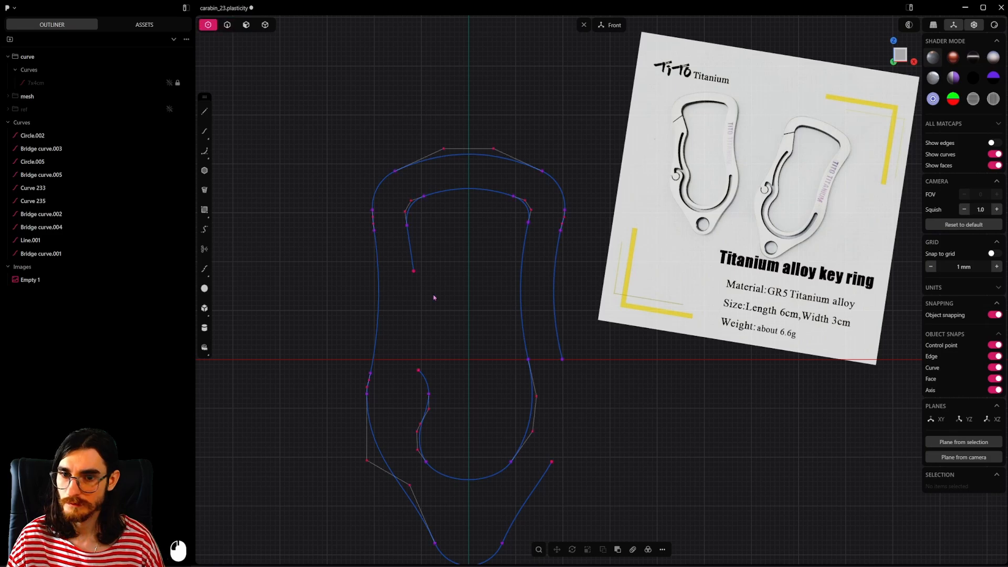
pyautogui.moveTo(550, 339); pyautogui.dragTo(581, 473)
pyautogui.hotkey('shift', 'b')
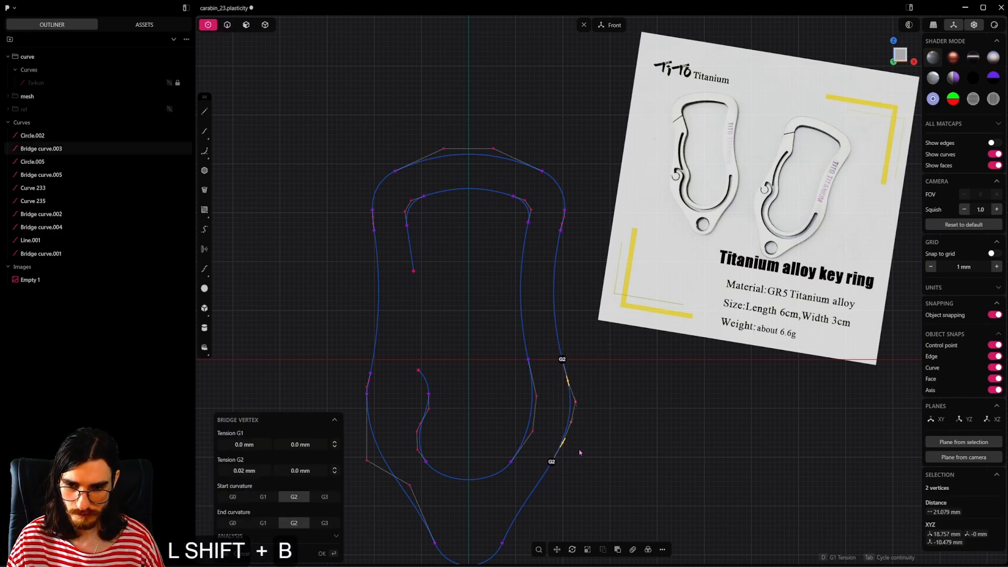
pyautogui.press('Tab')
pyautogui.press('Tab')
pyautogui.press('Tab')
pyautogui.click(232, 65)
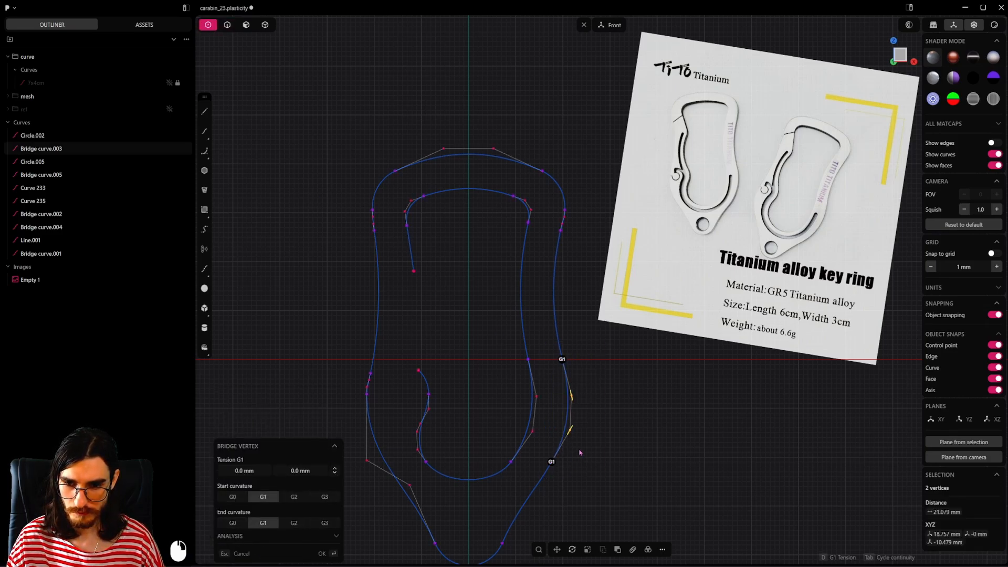
# Step: Draw a horizontal line about 50 mm long from the outer bridge's bottom end across the body and past the left outline
pyautogui.press('2')
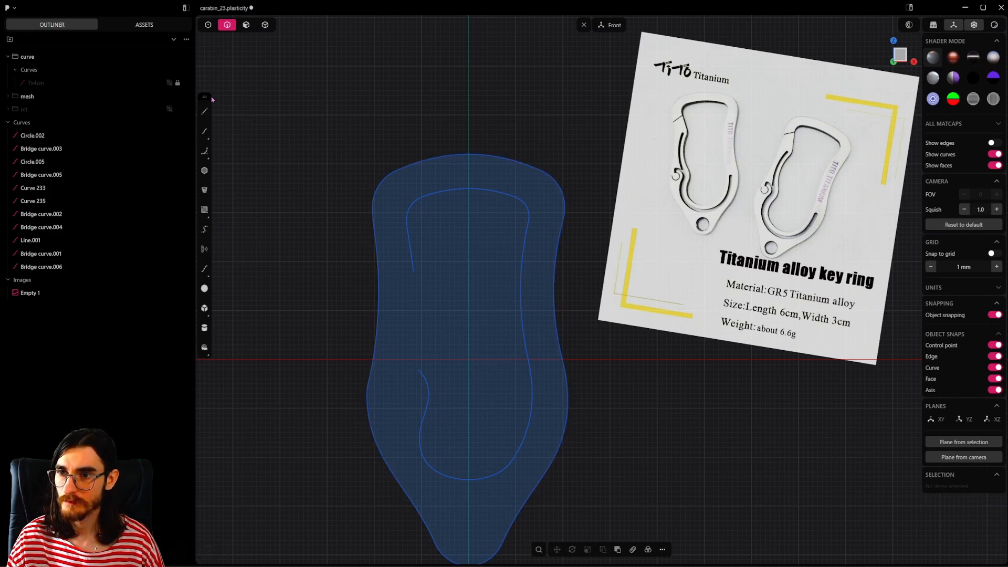
pyautogui.click(205, 112)
pyautogui.click(551, 462)
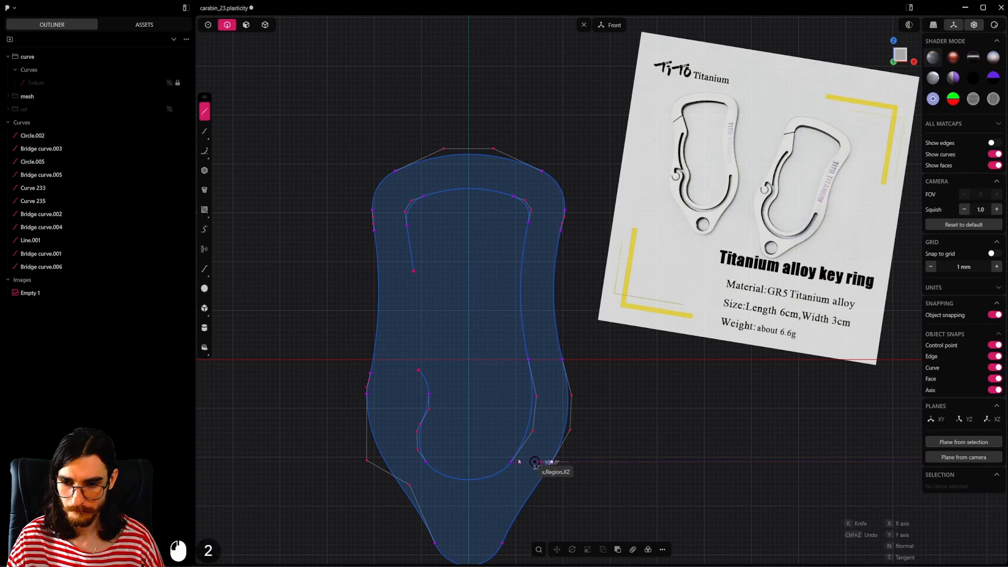
pyautogui.click(315, 462)
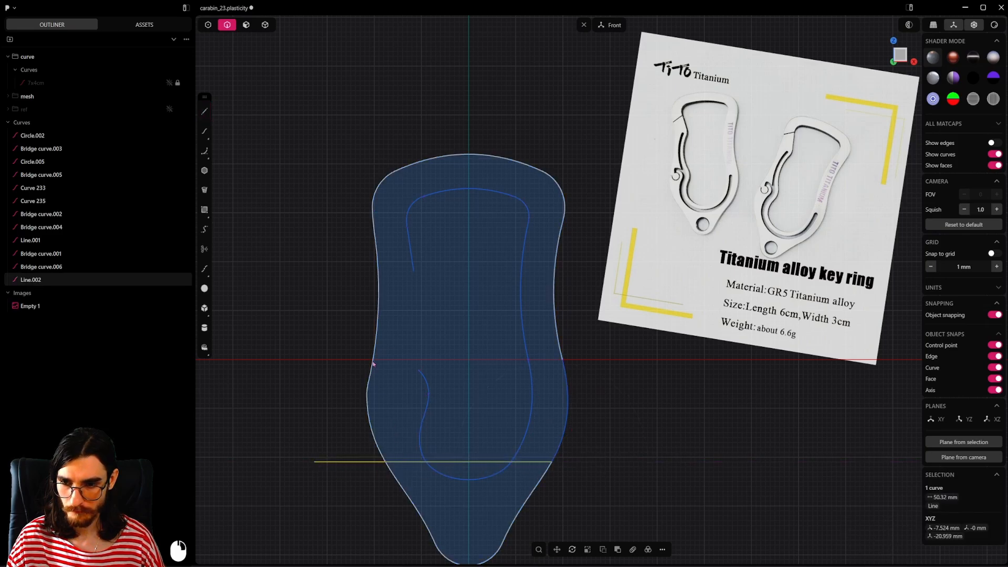
# Step: Draw a horizontal line about 50 mm long along the X axis from the outer bridge's top end past the left outline
pyautogui.click(205, 112)
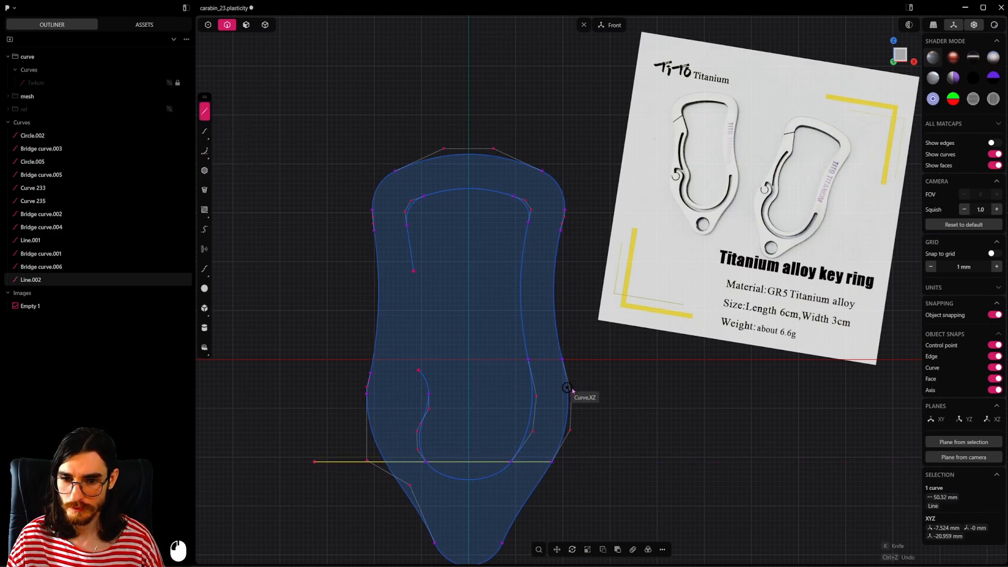
pyautogui.click(563, 360)
pyautogui.click(330, 366)
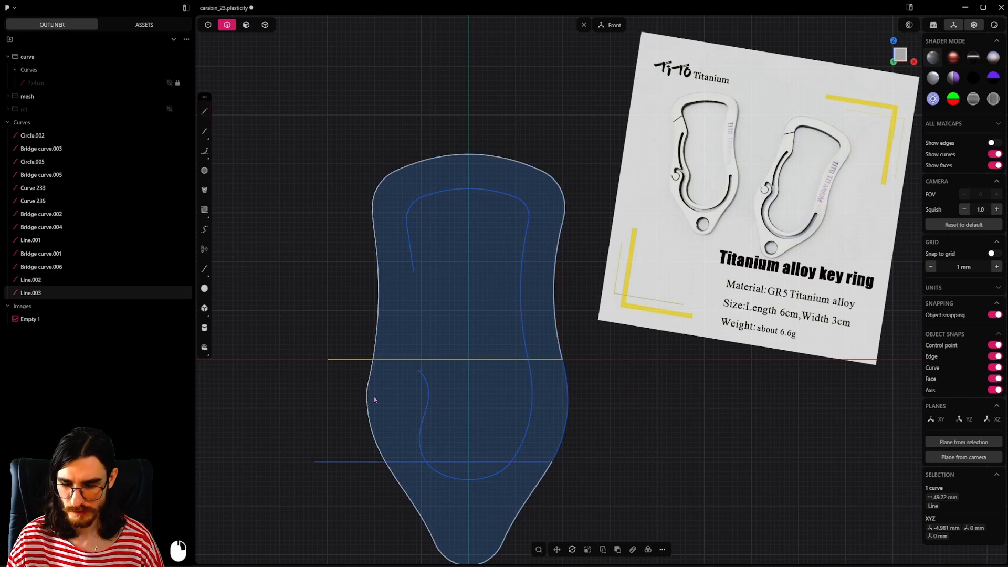
# Step: Trim away the outer outline's left side between the two horizontal lines and delete both lines
pyautogui.press('t')
pyautogui.click(369, 409)
pyautogui.click(368, 383)
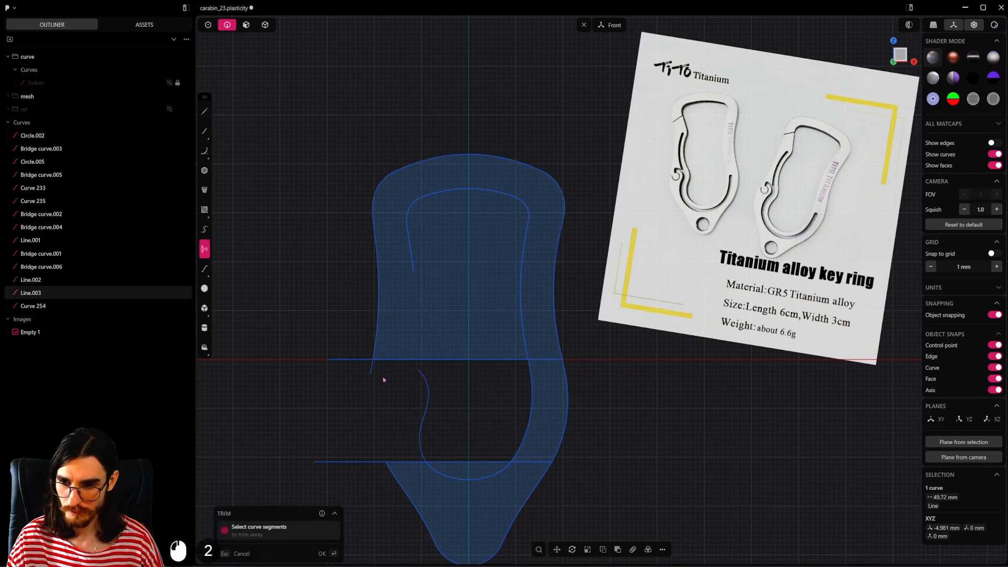
pyautogui.press('Escape')
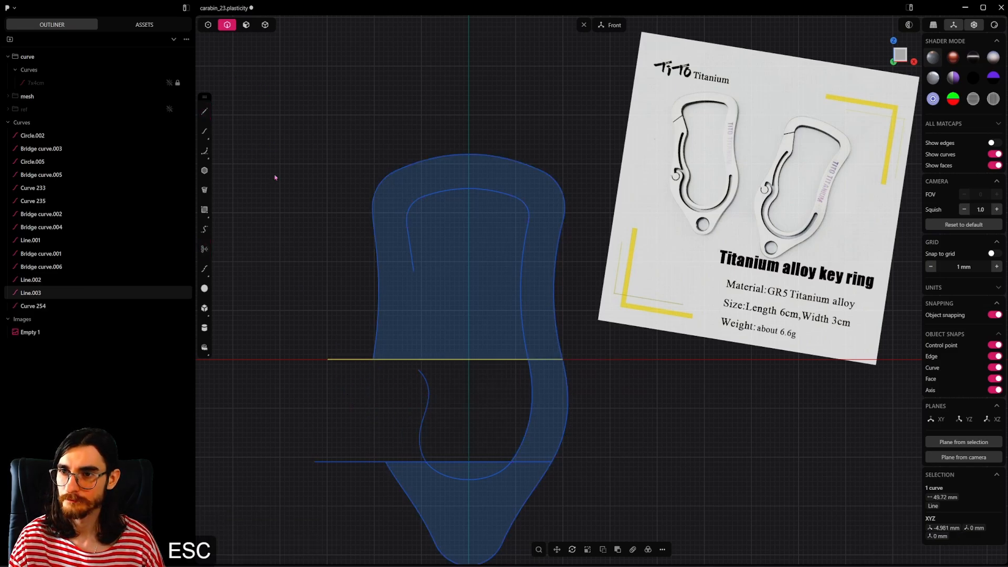
pyautogui.keyDown('shift'); pyautogui.click(373, 463); pyautogui.keyUp('shift')
pyautogui.press('x')
# Step: Mirror the outer outline's lower-right bridge curve across the vertical centre axis to fill the gap on the left side
pyautogui.scroll(1, 373, 463)
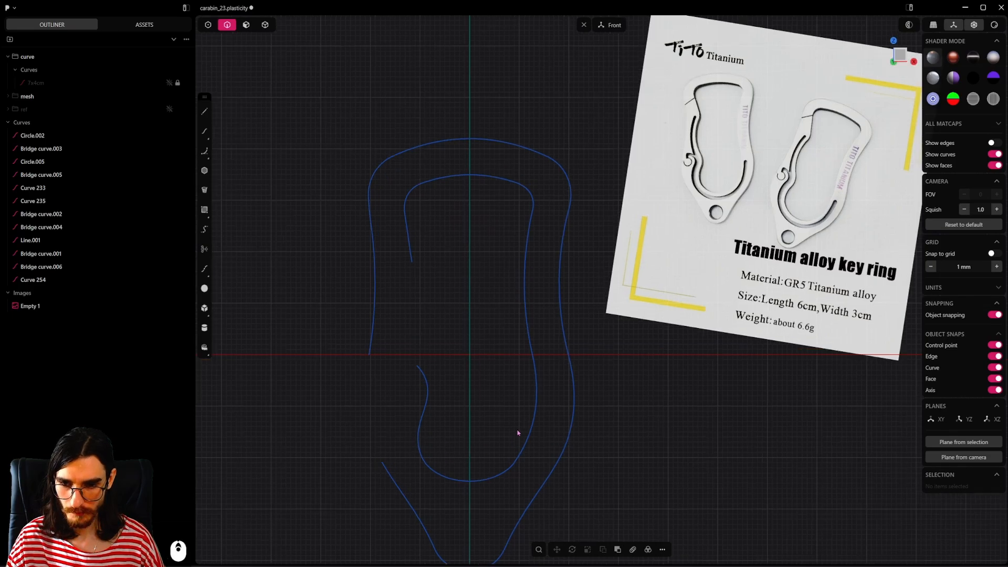
pyautogui.keyDown('shift'); pyautogui.click(534, 417); pyautogui.keyUp('shift')
pyautogui.keyDown('shift'); pyautogui.click(571, 423); pyautogui.keyUp('shift')
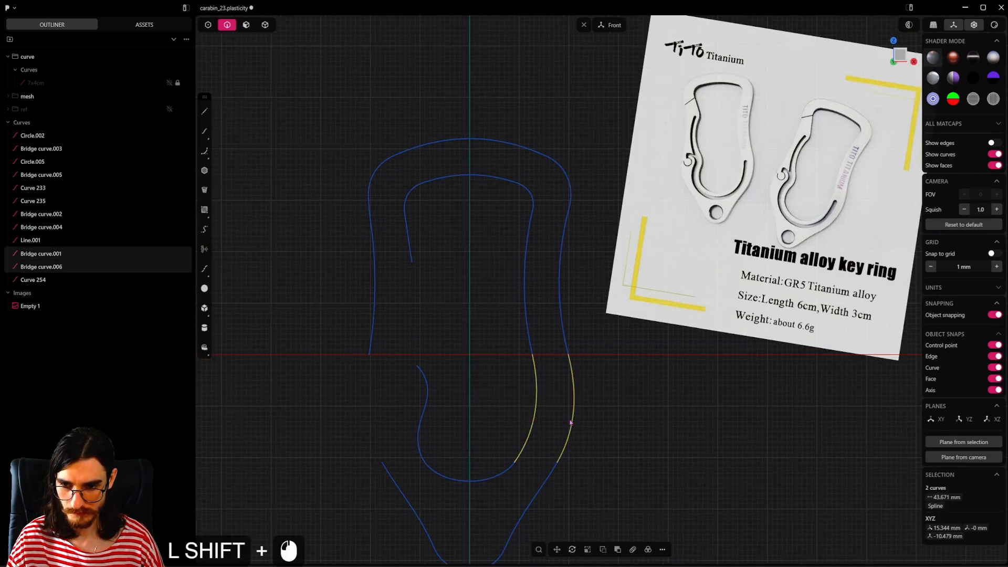
pyautogui.keyDown('shift'); pyautogui.click(571, 422); pyautogui.keyUp('shift')
pyautogui.click(572, 423)
pyautogui.hotkey('alt', 'x')
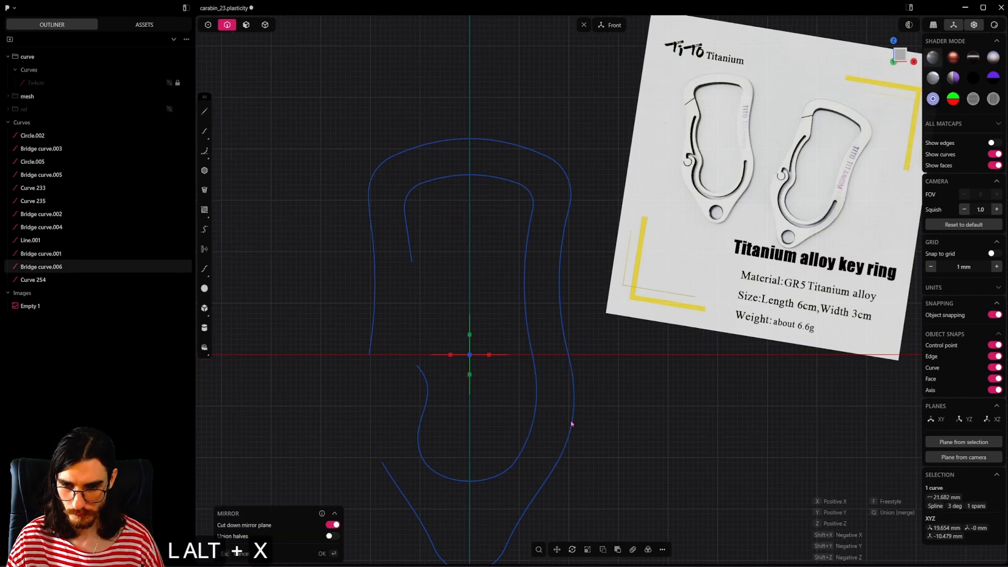
pyautogui.click(625, 389)
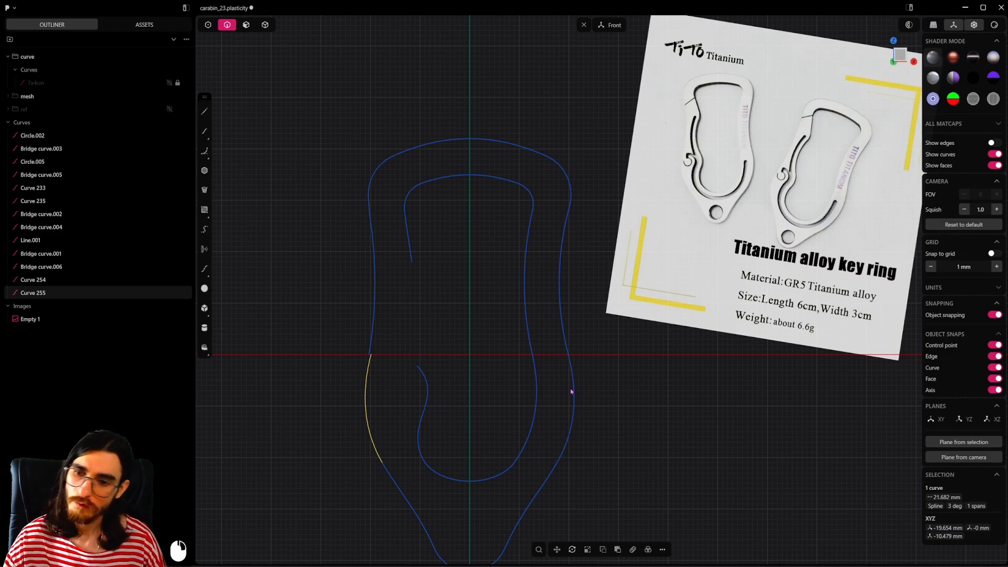
# Step: Draw a horizontal line about 7.8 mm long outward from the control point just below the outer outline's upper-left corner
pyautogui.click(371, 311)
pyautogui.click(374, 313)
pyautogui.scroll(3, 291, 227)
pyautogui.keyDown('shift'); pyautogui.moveTo(292, 227); pyautogui.dragTo(298, 232, button='middle'); pyautogui.keyUp('shift')
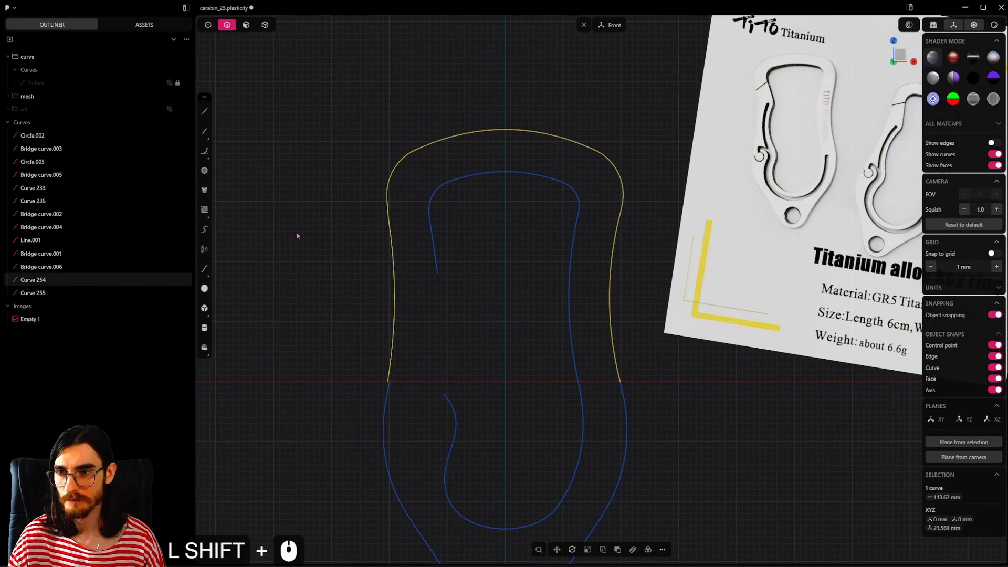
pyautogui.click(205, 112)
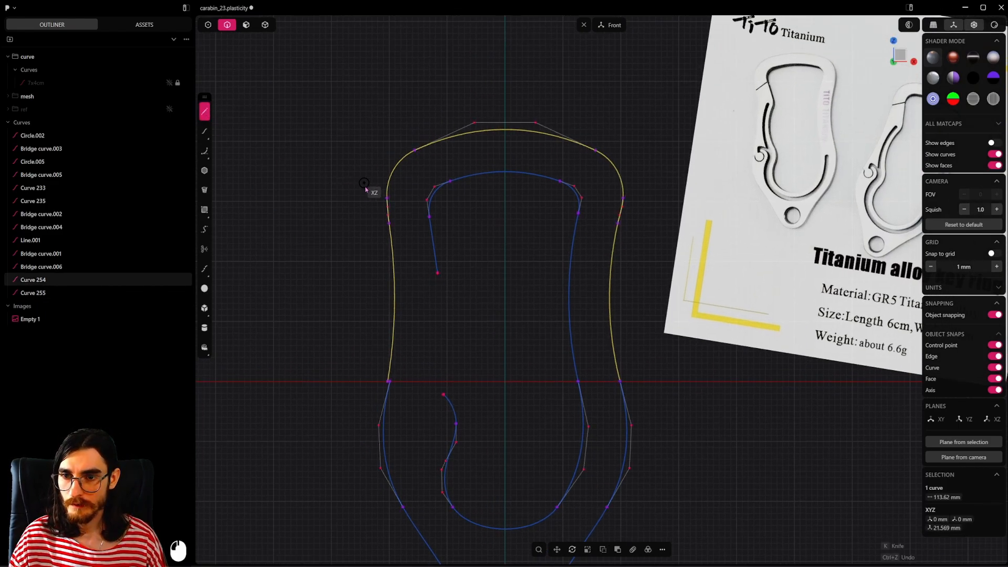
pyautogui.click(389, 224)
pyautogui.click(344, 223)
# Step: Trim away the outer outline's left side between the short line and the X axis, and delete the short line
pyautogui.press('t')
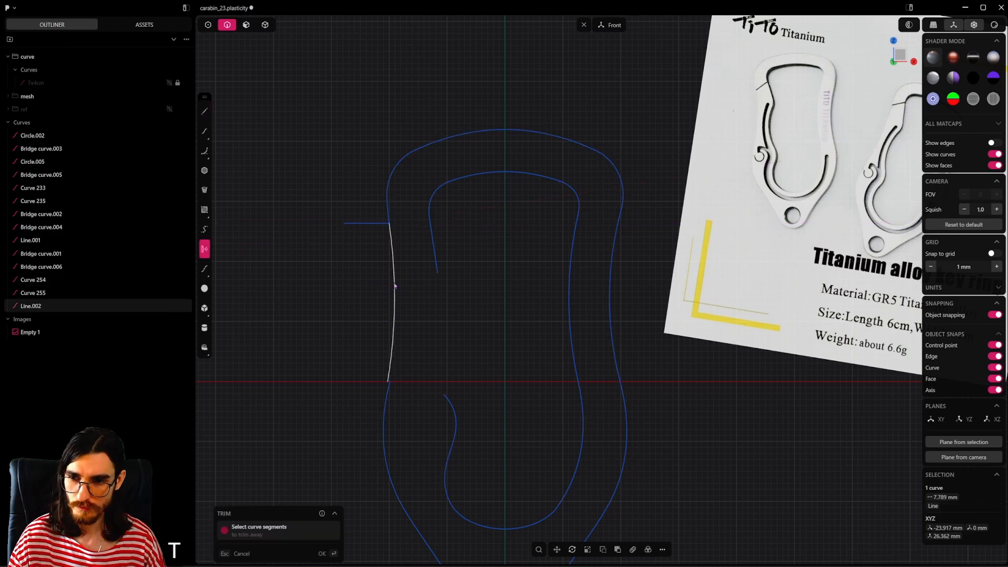
pyautogui.click(395, 286)
pyautogui.press('Escape')
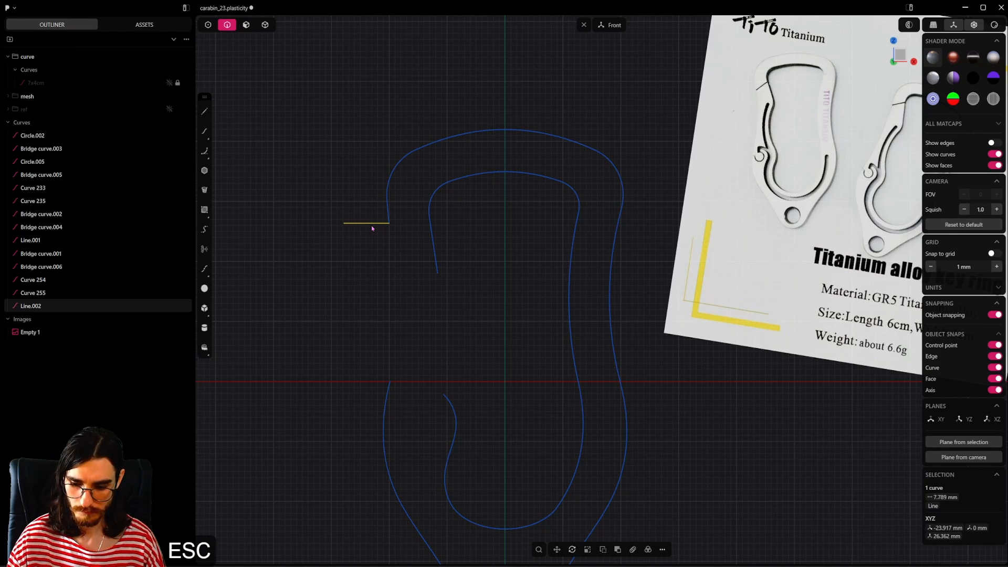
pyautogui.press('x')
# Step: Bridge the two open ends on the outer outline's left side with a curve using G1 continuity to close the profile
pyautogui.click(208, 25)
pyautogui.moveTo(404, 212); pyautogui.dragTo(387, 268)
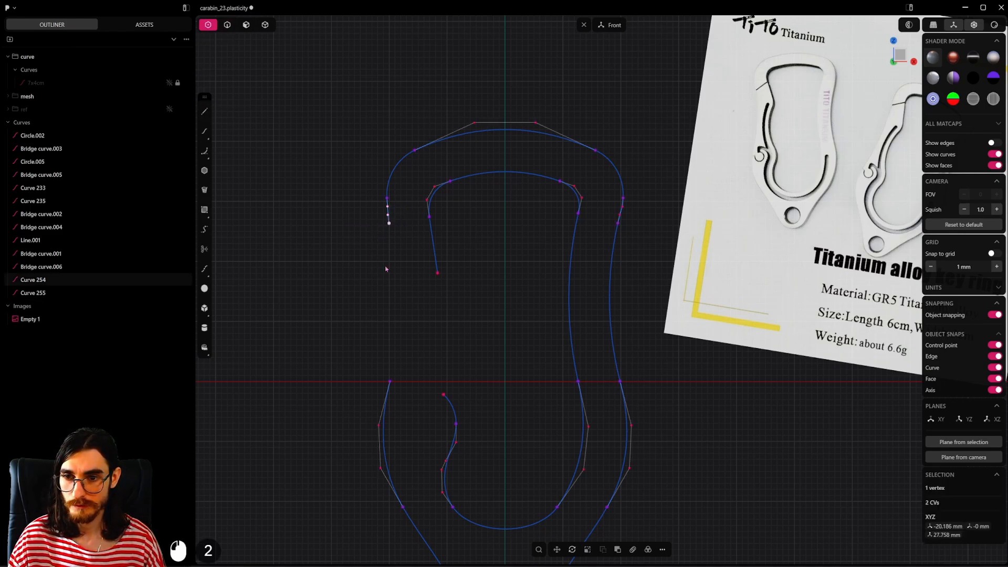
pyautogui.click(397, 229)
pyautogui.moveTo(402, 213); pyautogui.dragTo(372, 259)
pyautogui.keyDown('shift'); pyautogui.moveTo(410, 365); pyautogui.dragTo(371, 391); pyautogui.keyUp('shift')
pyautogui.hotkey('shift', 'b')
pyautogui.press('Tab')
pyautogui.press('Tab')
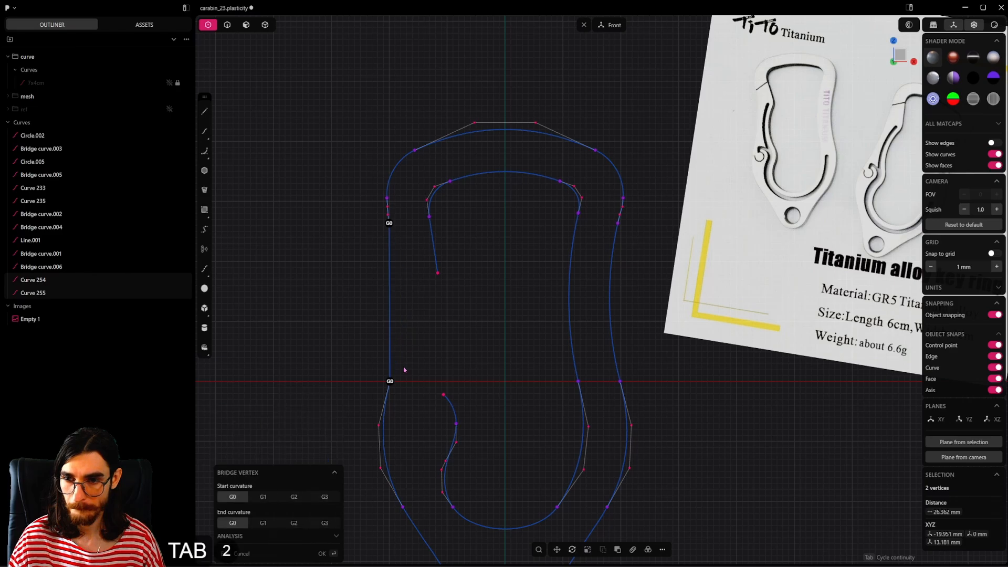
pyautogui.press('Tab')
pyautogui.click(428, 362)
pyautogui.click(227, 25)
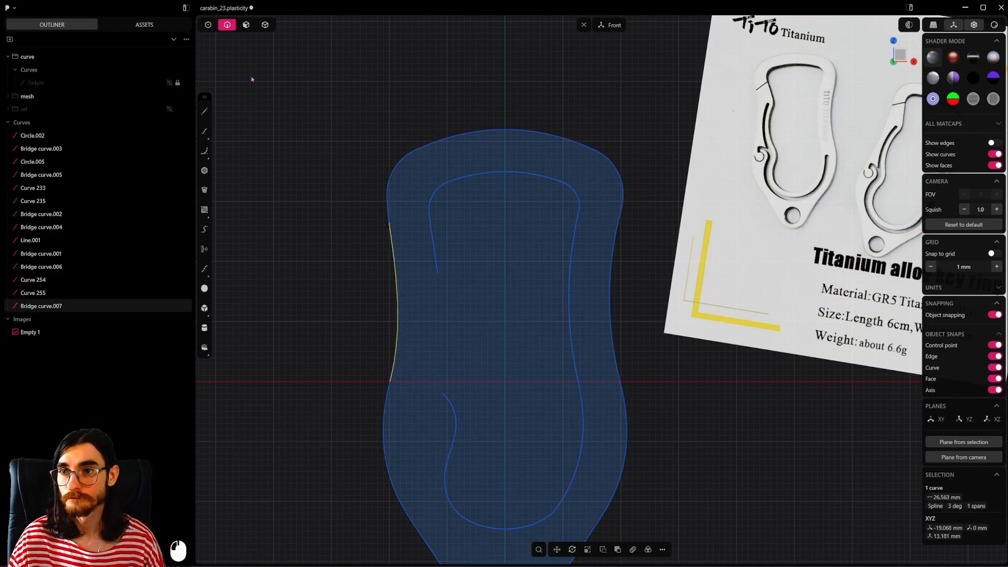
# Step: Save the file
pyautogui.scroll(-6, 442, 333)
pyautogui.scroll(-3, 542, 361)
pyautogui.keyDown('shift'); pyautogui.moveTo(519, 348); pyautogui.dragTo(475, 331, button='middle'); pyautogui.keyUp('shift')
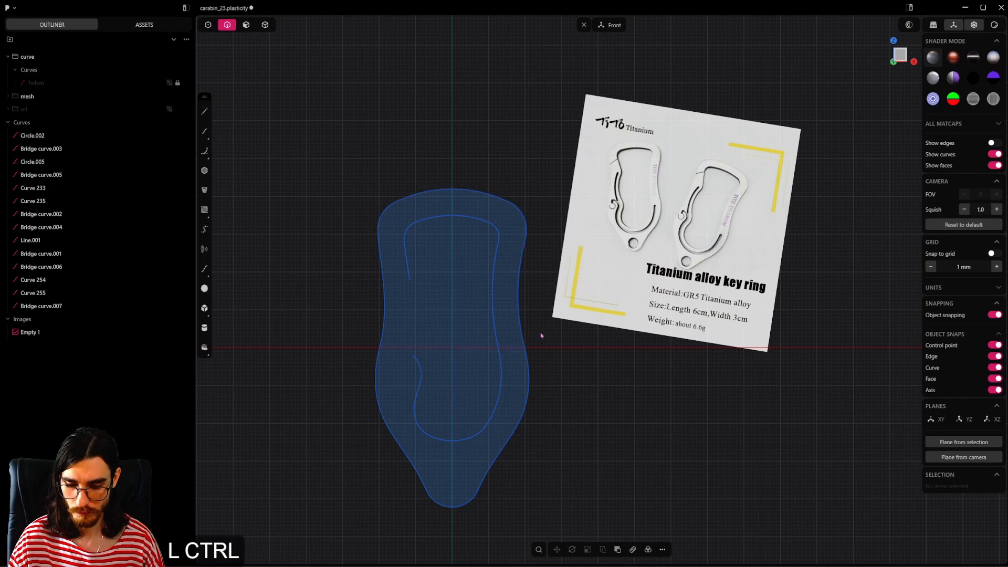
pyautogui.hotkey('ctrl', 's')
# Step: Draw an outward-bulging spline about 21.3 mm long across the inner opening's left gap, from the upper line's end to the lower arc's end
pyautogui.scroll(2, 448, 363)
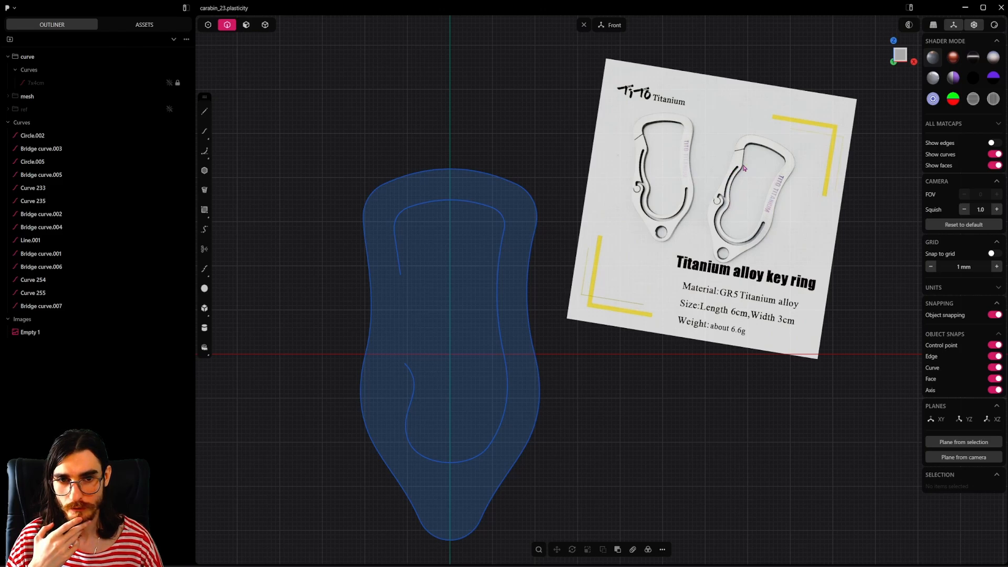
pyautogui.scroll(3, 400, 287)
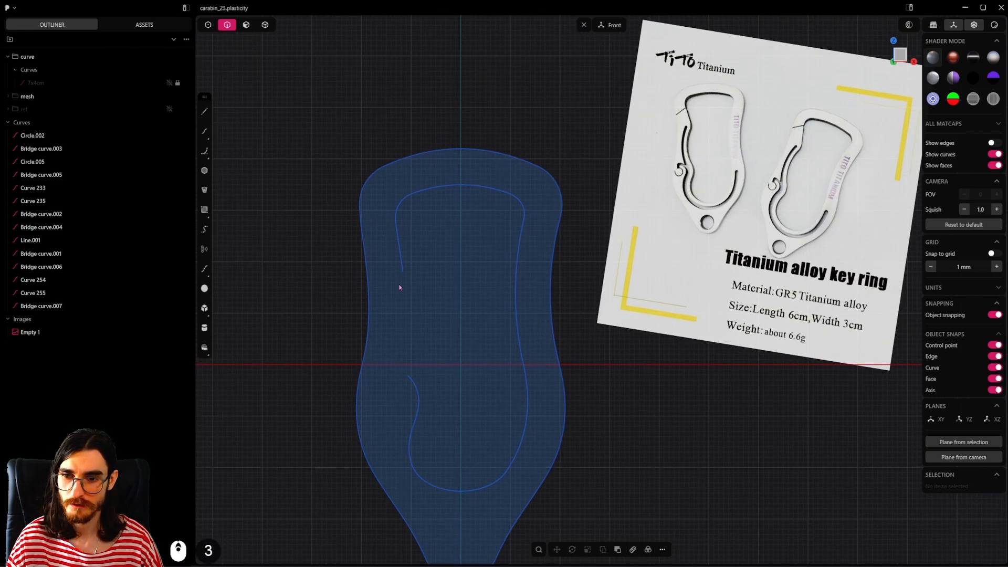
pyautogui.click(404, 273)
pyautogui.scroll(-3, 405, 273)
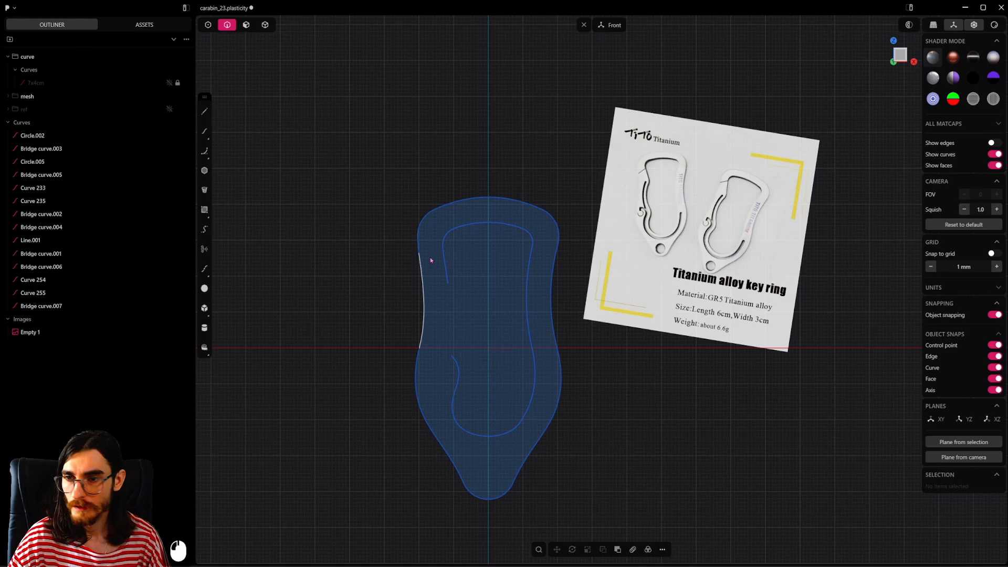
pyautogui.click(204, 131)
pyautogui.scroll(10, 455, 288)
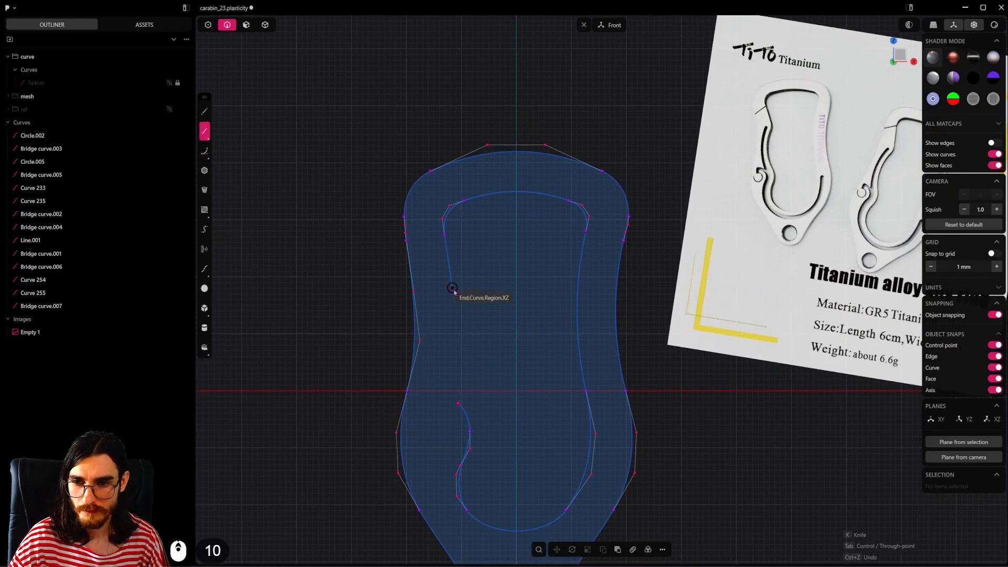
pyautogui.click(452, 287)
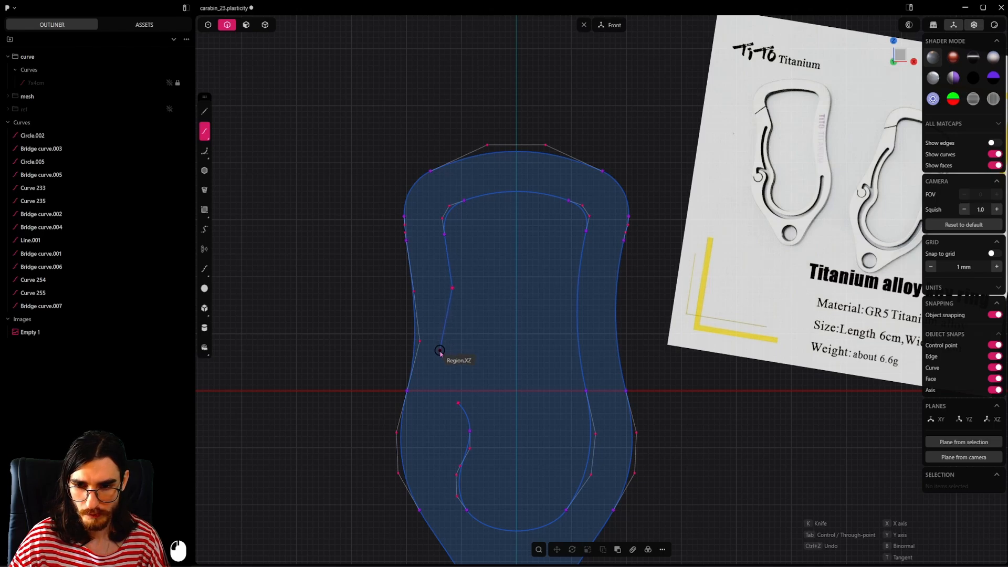
pyautogui.click(440, 350)
pyautogui.doubleClick(458, 403)
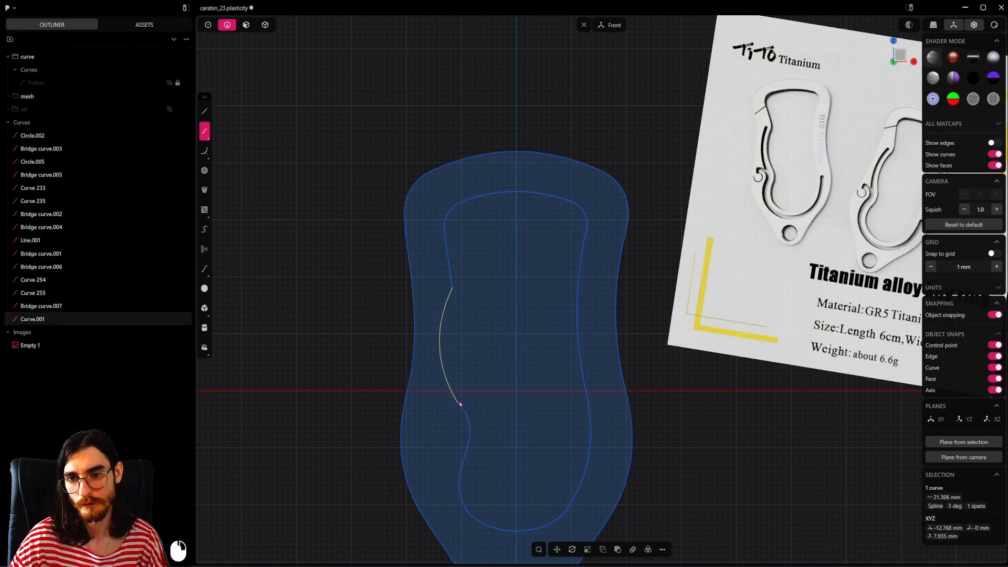
# Step: Join the new spline with the small arc below it on the inner opening's left side
pyautogui.scroll(-3, 514, 364)
pyautogui.scroll(-3, 512, 362)
pyautogui.scroll(4, 510, 365)
pyautogui.press('1')
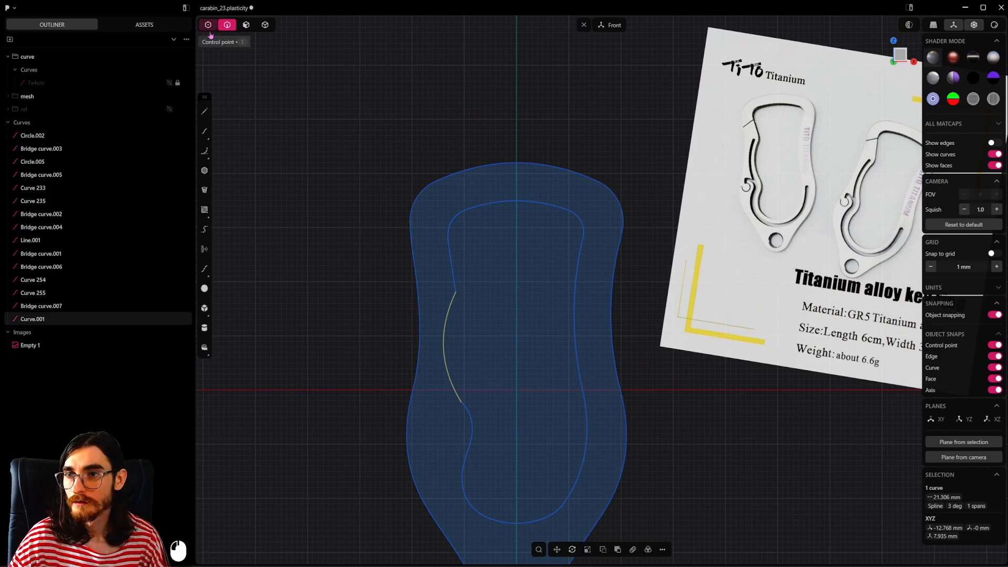
pyautogui.press('Escape')
pyautogui.scroll(8, 488, 392)
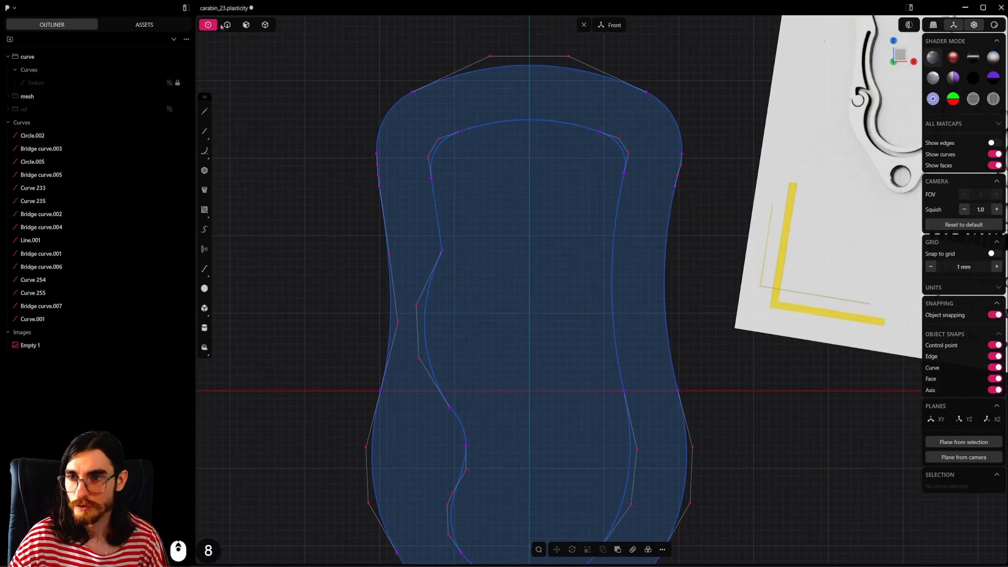
pyautogui.click(227, 25)
pyautogui.click(499, 398)
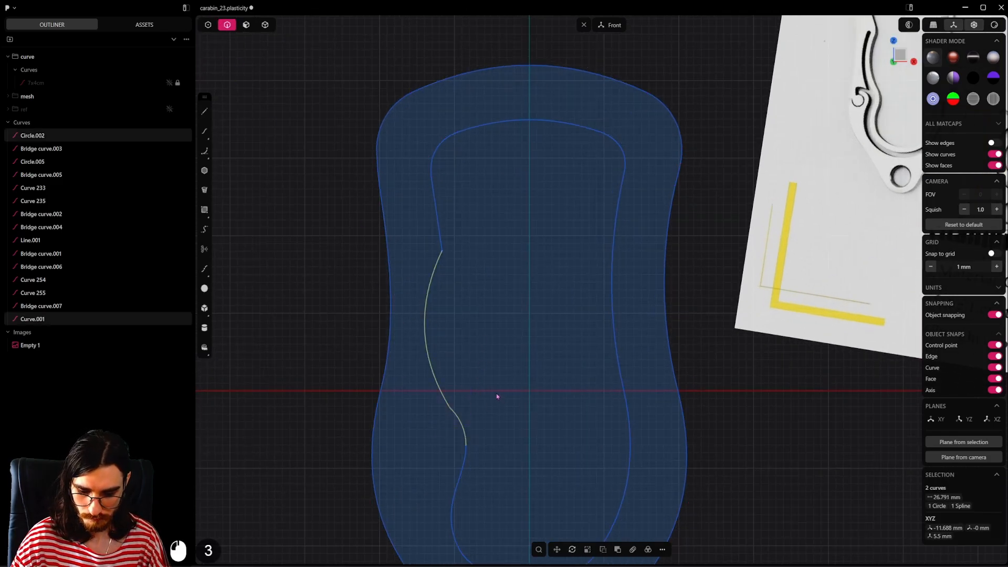
pyautogui.press('j')
pyautogui.click(329, 349)
# Step: Fillet the corner between the spline and the lower arc with a radius of about 18.6 mm
pyautogui.click(208, 25)
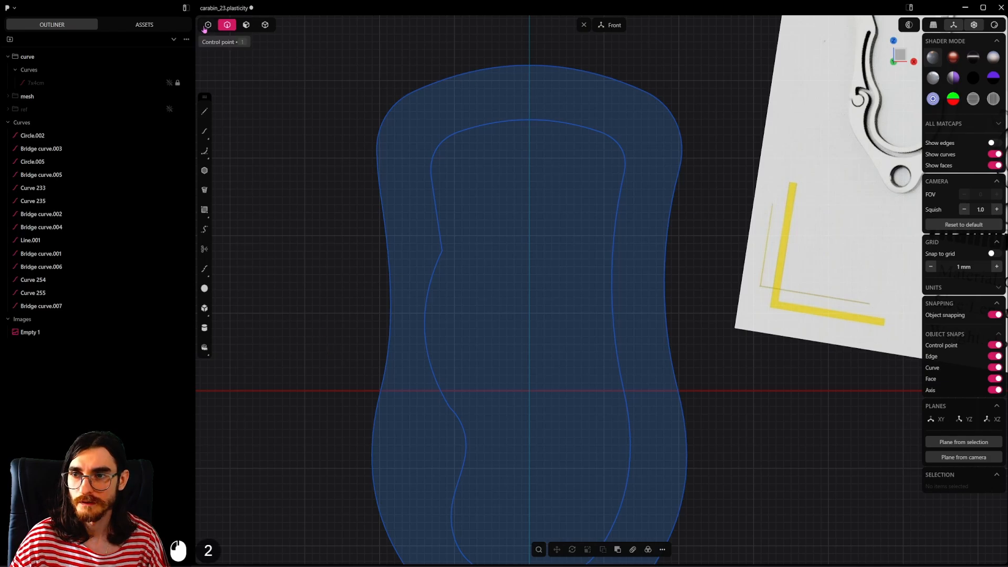
pyautogui.click(499, 364)
pyautogui.moveTo(441, 427); pyautogui.dragTo(442, 426)
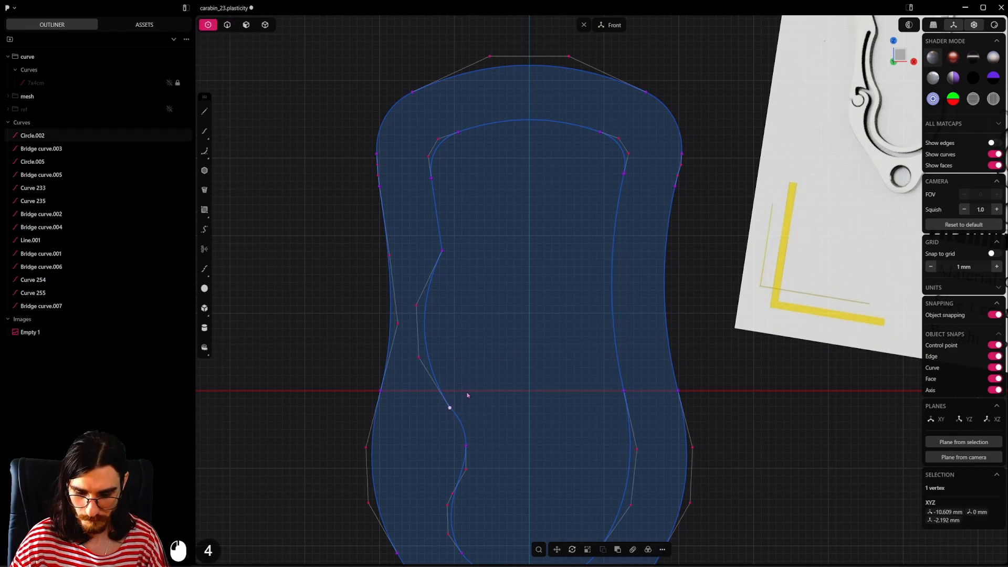
pyautogui.press('b')
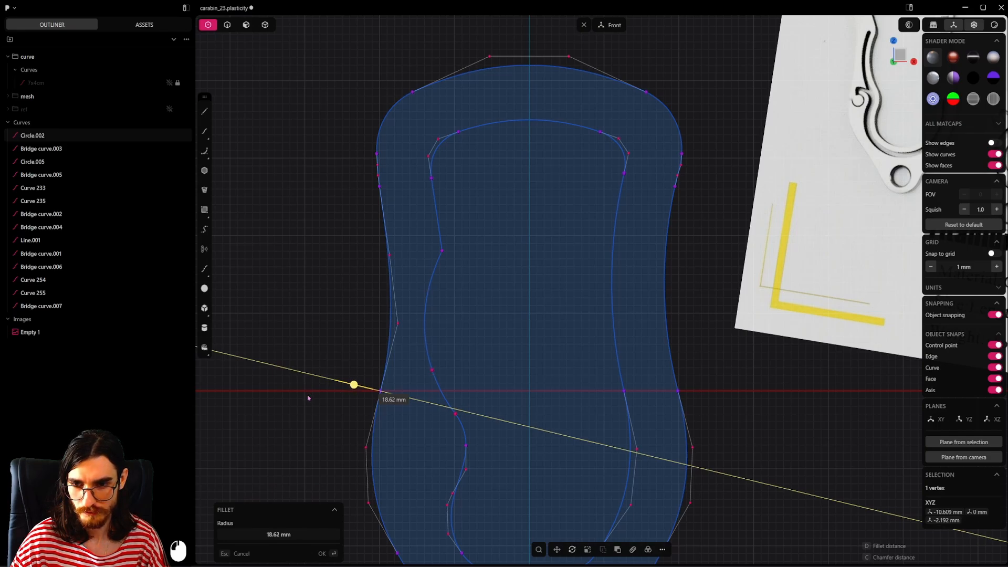
pyautogui.click(308, 398)
pyautogui.press('2')
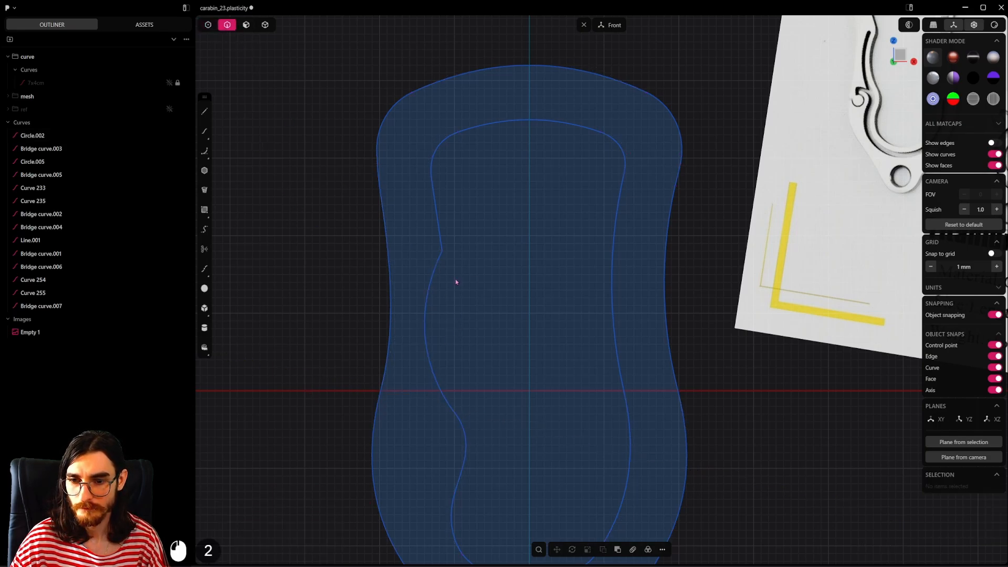
# Step: Join the filleted left-side curve with the straight line above it on the inner opening
pyautogui.scroll(-15, 472, 283)
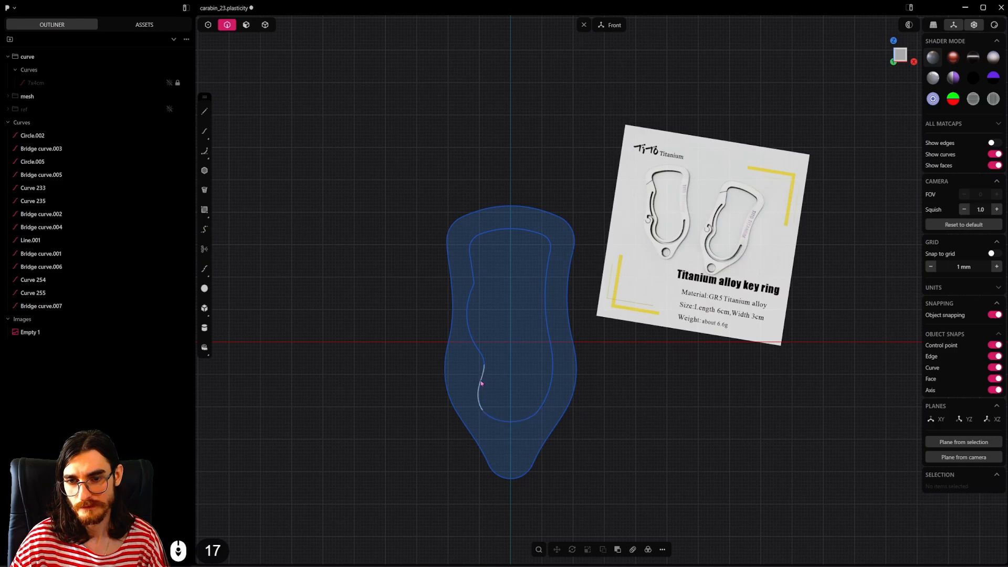
pyautogui.scroll(6, 477, 227)
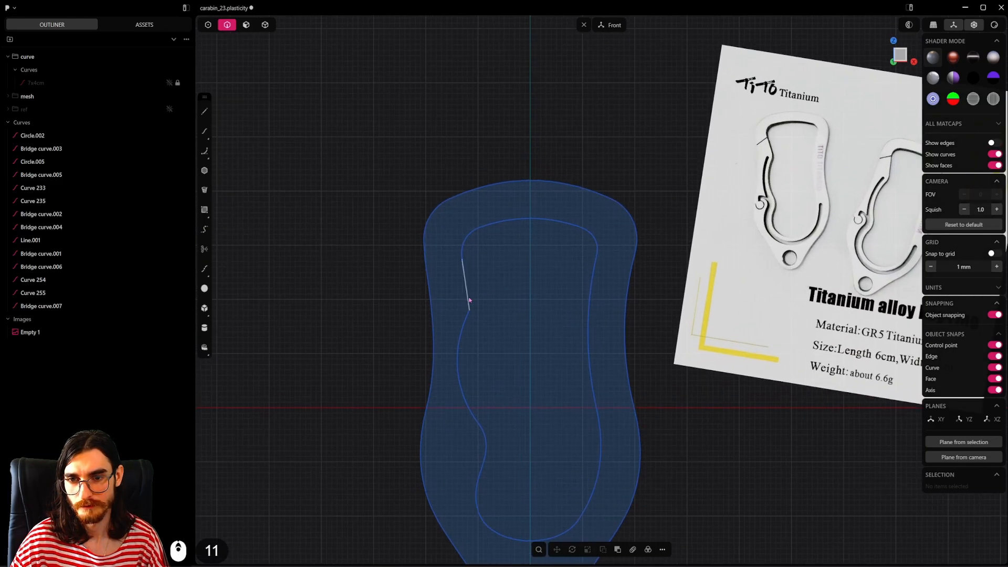
pyautogui.click(471, 273)
pyautogui.keyDown('shift'); pyautogui.click(471, 295); pyautogui.keyUp('shift')
pyautogui.press('j')
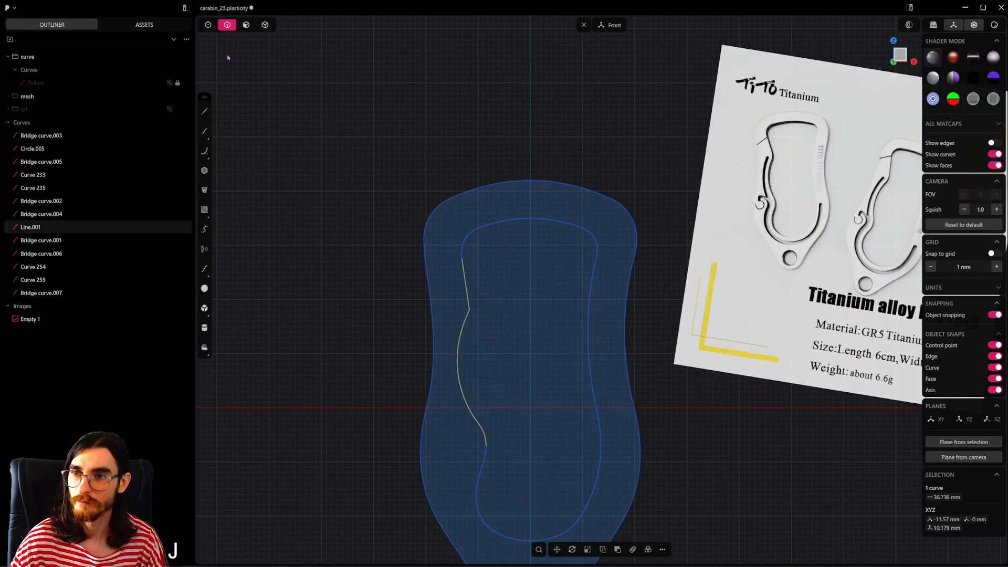
# Step: Fillet the corner between the straight line and the spline on the inner opening with a radius of about 9 mm
pyautogui.click(207, 25)
pyautogui.scroll(4, 507, 291)
pyautogui.click(482, 313)
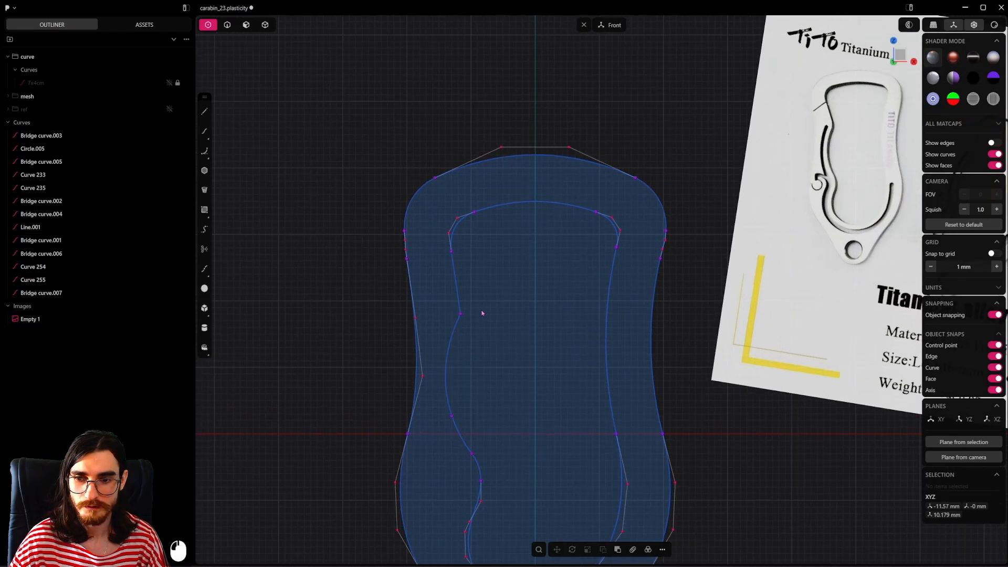
pyautogui.click(461, 316)
pyautogui.press('b')
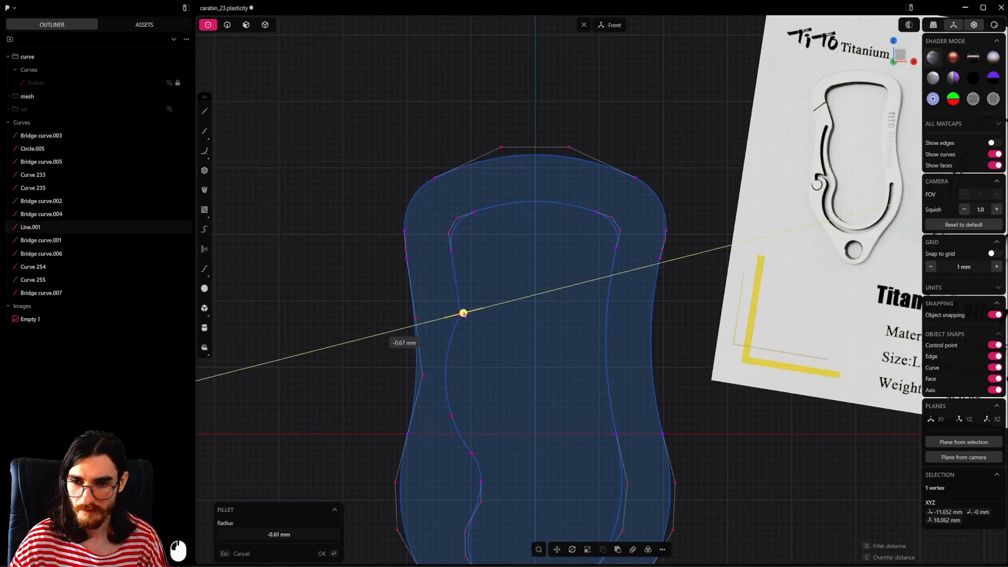
pyautogui.click(401, 315)
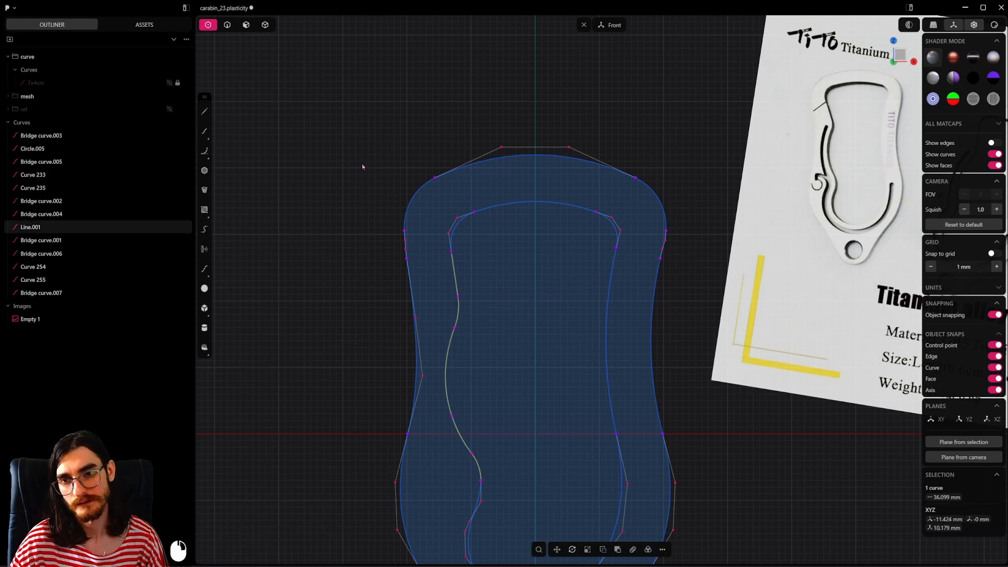
pyautogui.press('2')
# Step: Draw a centre circle about 9.6 mm in diameter on the vertical axis inside the body's lower tip for the ring hole
pyautogui.scroll(-11, 522, 294)
pyautogui.scroll(-2, 522, 294)
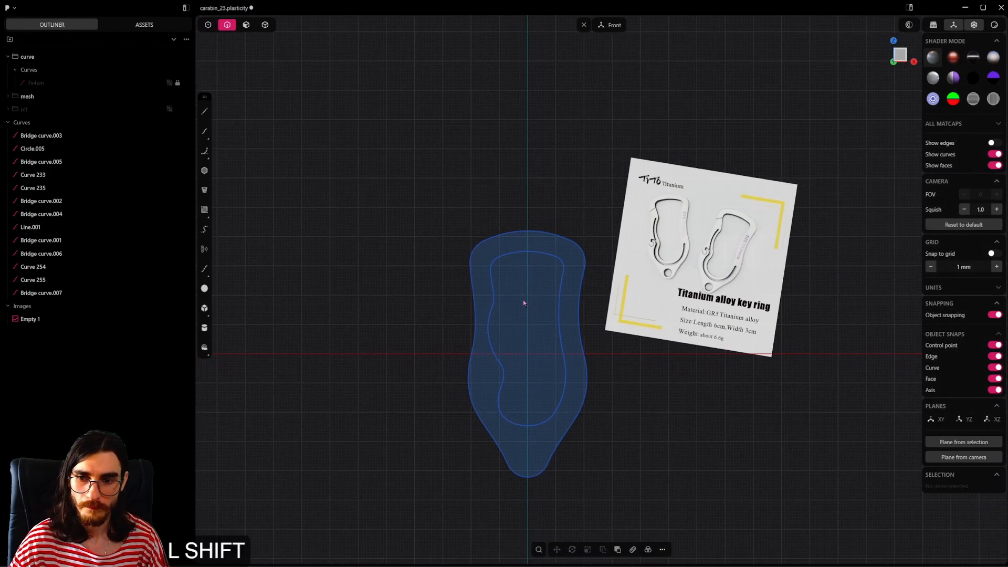
pyautogui.keyDown('shift'); pyautogui.moveTo(523, 300); pyautogui.dragTo(512, 312, button='middle'); pyautogui.keyUp('shift')
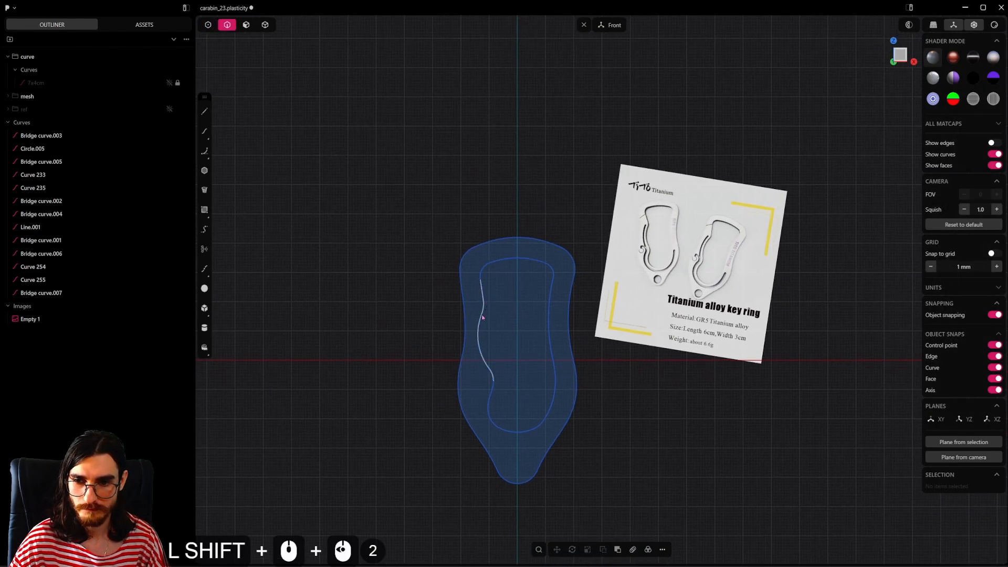
pyautogui.scroll(4, 586, 300)
pyautogui.keyDown('shift'); pyautogui.moveTo(627, 375); pyautogui.dragTo(620, 375, button='middle'); pyautogui.keyUp('shift')
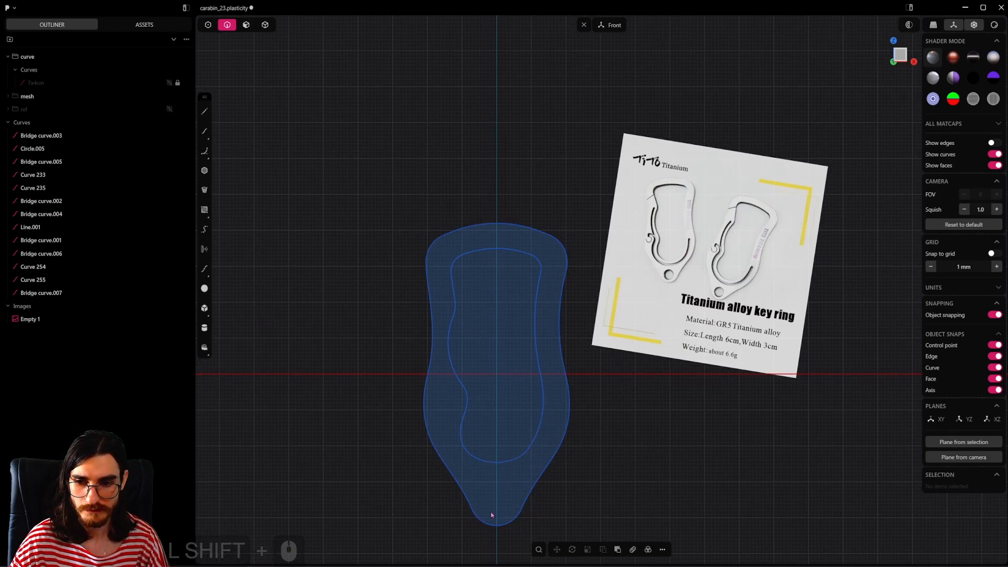
pyautogui.keyDown('shift'); pyautogui.moveTo(602, 469); pyautogui.dragTo(588, 426, button='middle'); pyautogui.keyUp('shift')
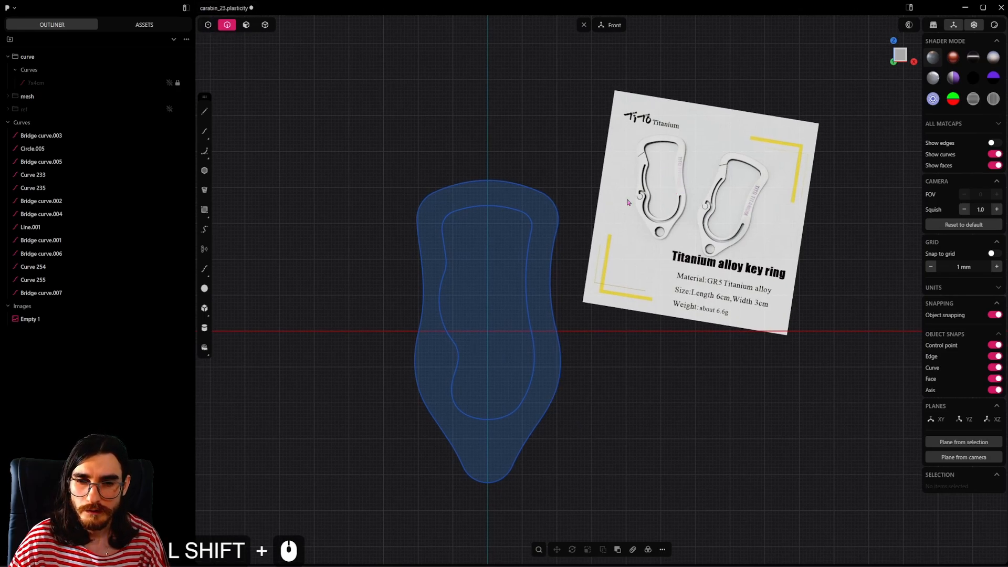
pyautogui.click(208, 24)
pyautogui.scroll(4, 479, 453)
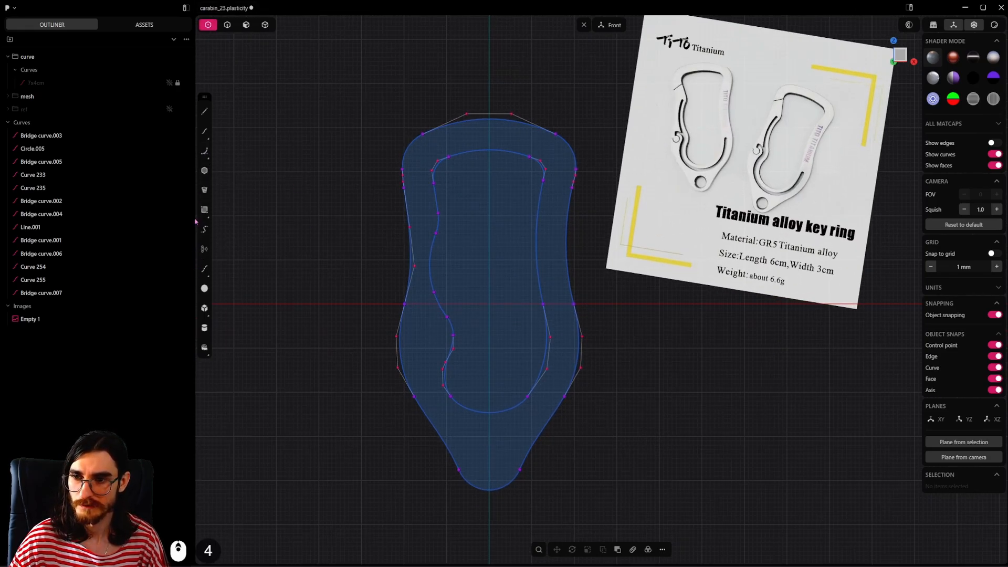
pyautogui.click(209, 153)
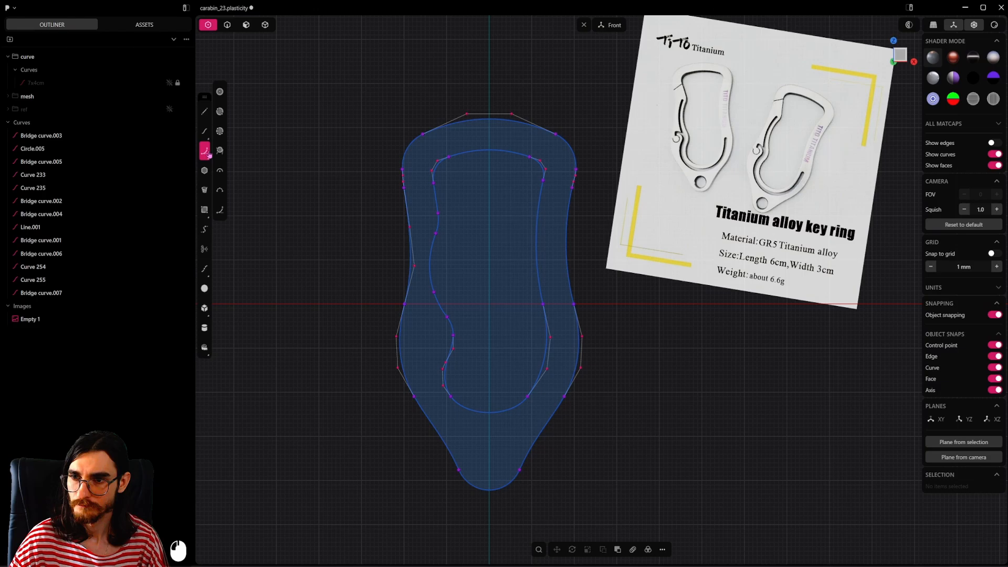
pyautogui.click(220, 91)
pyautogui.click(489, 456)
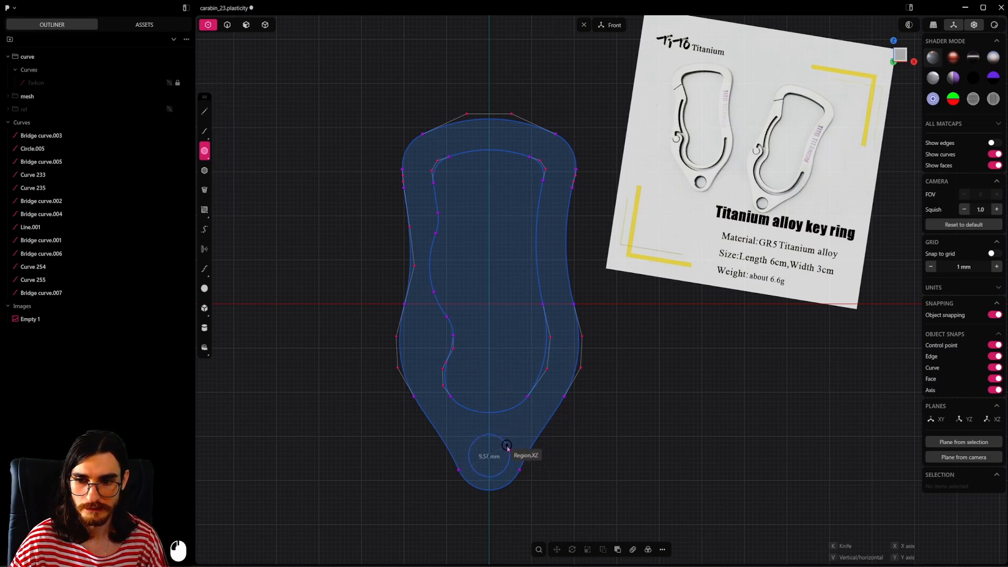
pyautogui.click(506, 445)
# Step: Save the file with the ring hole added
pyautogui.hotkey('ctrl', 's')
pyautogui.keyDown('shift'); pyautogui.moveTo(590, 439); pyautogui.dragTo(574, 464, button='middle'); pyautogui.keyUp('shift')
pyautogui.scroll(-2, 674, 324)
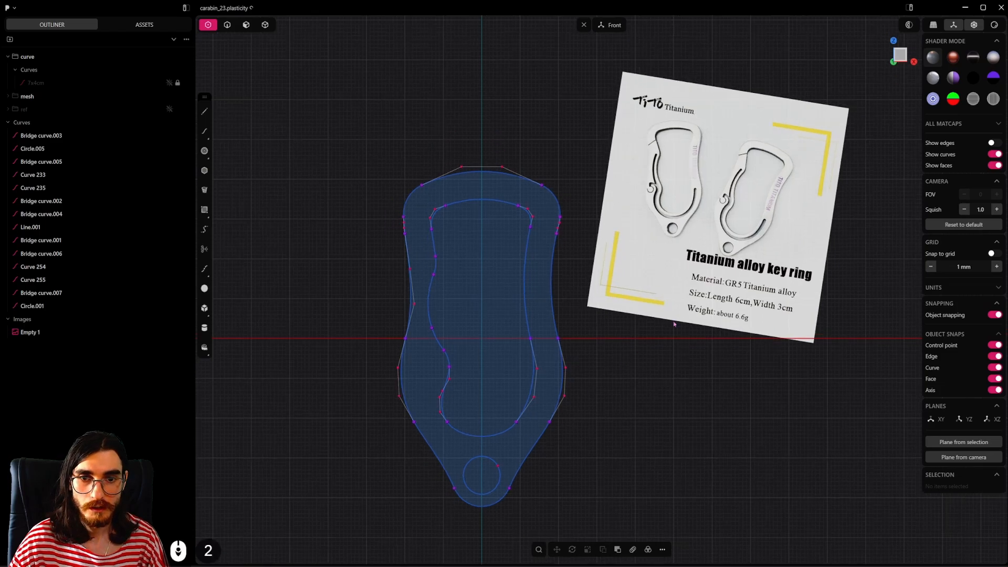
# Step: Select all curves of the key ring sketch and join them into closed outer, inner and ring-hole profiles
pyautogui.scroll(1, 727, 186)
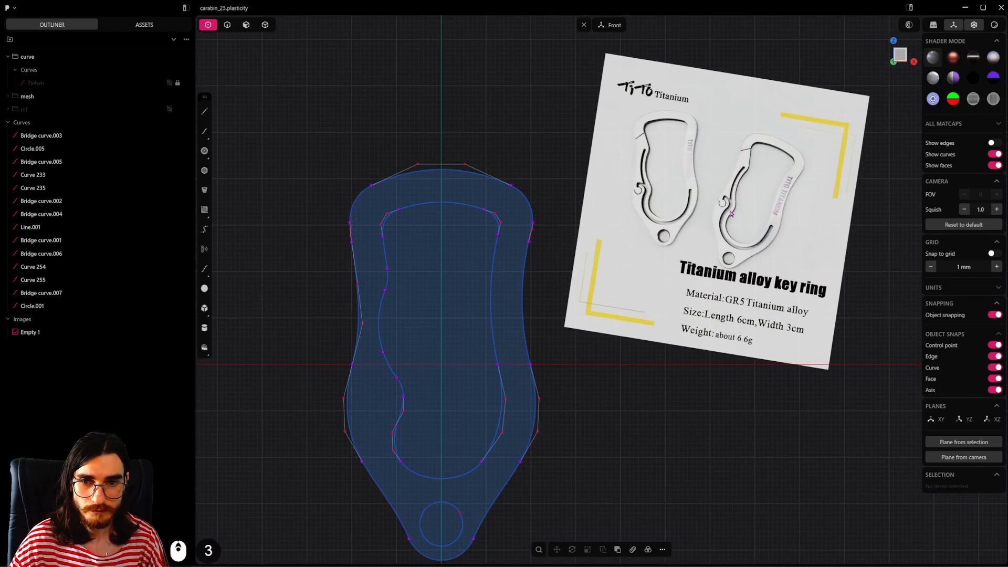
pyautogui.press('2')
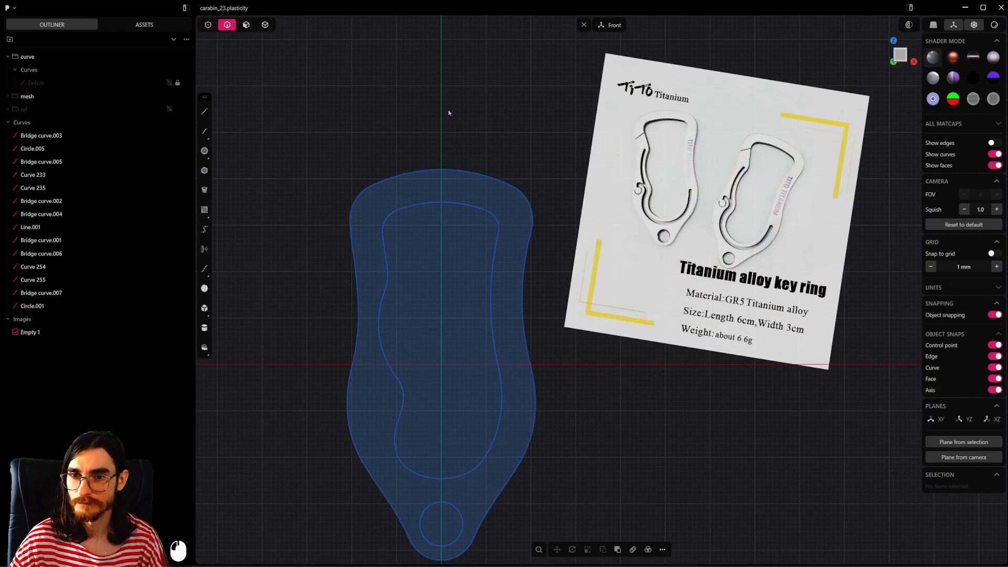
pyautogui.scroll(-3, 513, 151)
pyautogui.moveTo(542, 118); pyautogui.dragTo(368, 502)
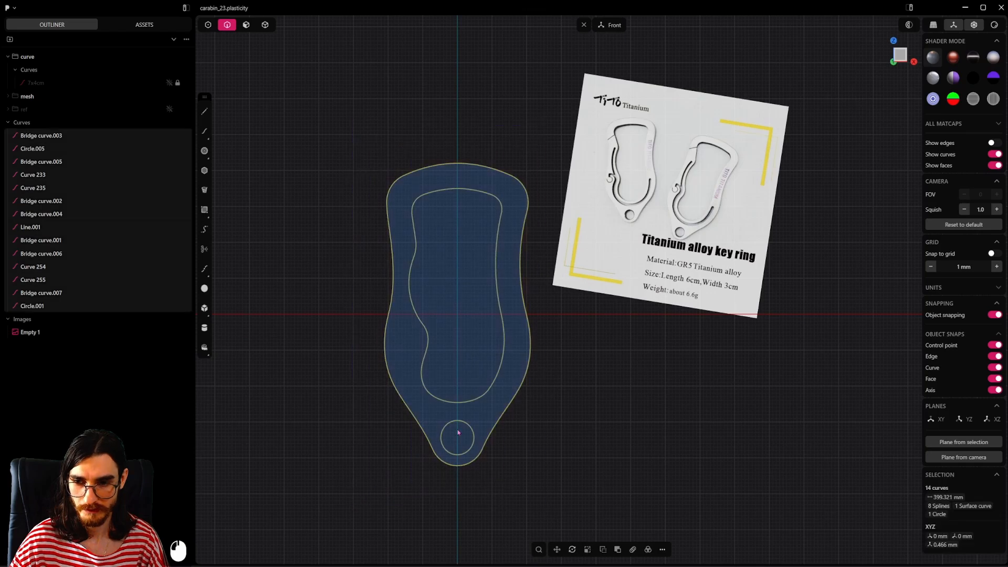
pyautogui.press('j')
pyautogui.scroll(2, 464, 249)
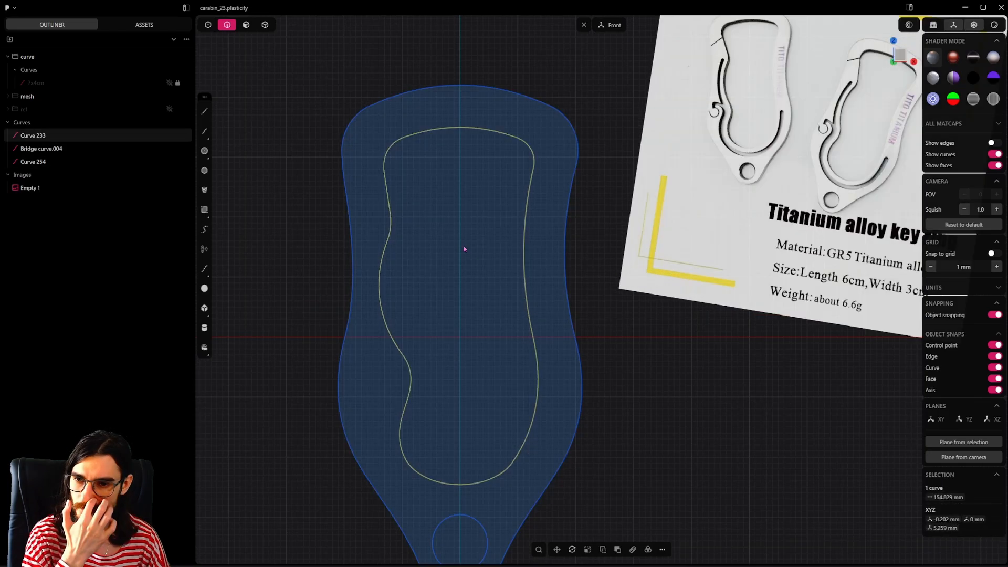
# Step: Offset the joined inner-opening profile outward twice to form the two edges of the spring slot
pyautogui.press('2')
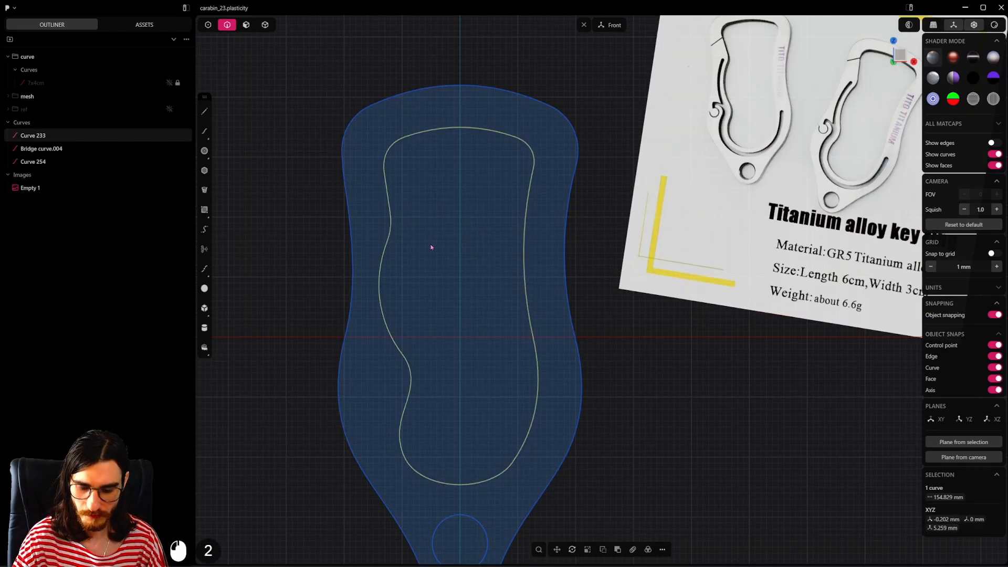
pyautogui.press('o')
pyautogui.keyDown('shift'); pyautogui.moveTo(499, 400); pyautogui.dragTo(576, 421); pyautogui.keyUp('shift')
pyautogui.rightClick(572, 387)
pyautogui.press('o')
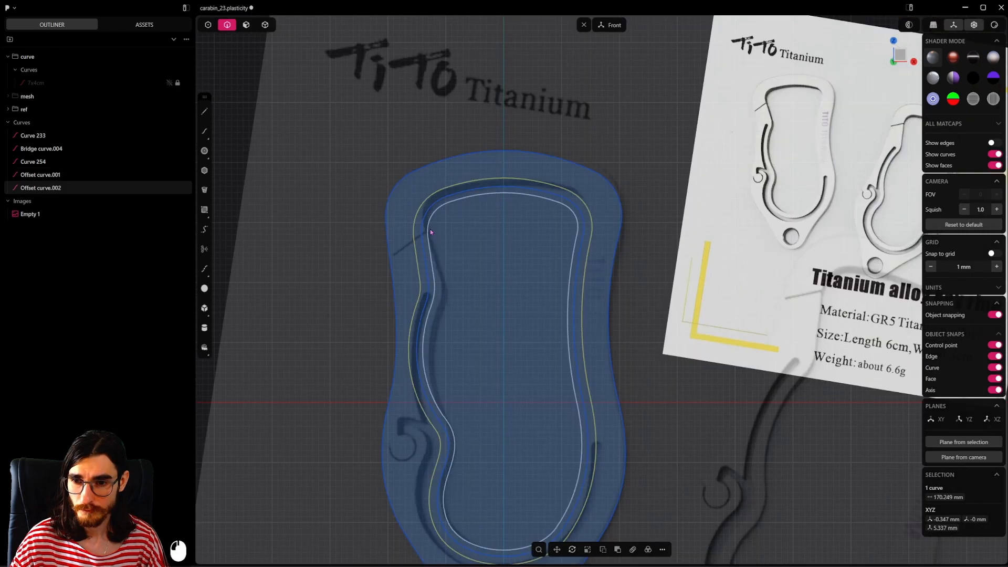
# Step: Draw a diagonal line about 17.5 mm long across the upper-left gate cut and offset it slightly below to form the gap
pyautogui.click(202, 112)
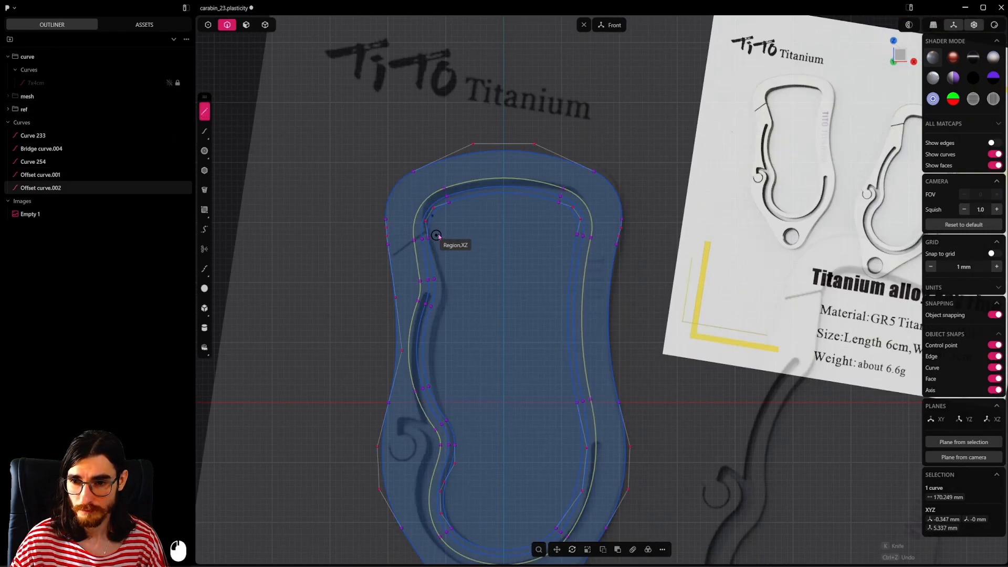
pyautogui.click(445, 218)
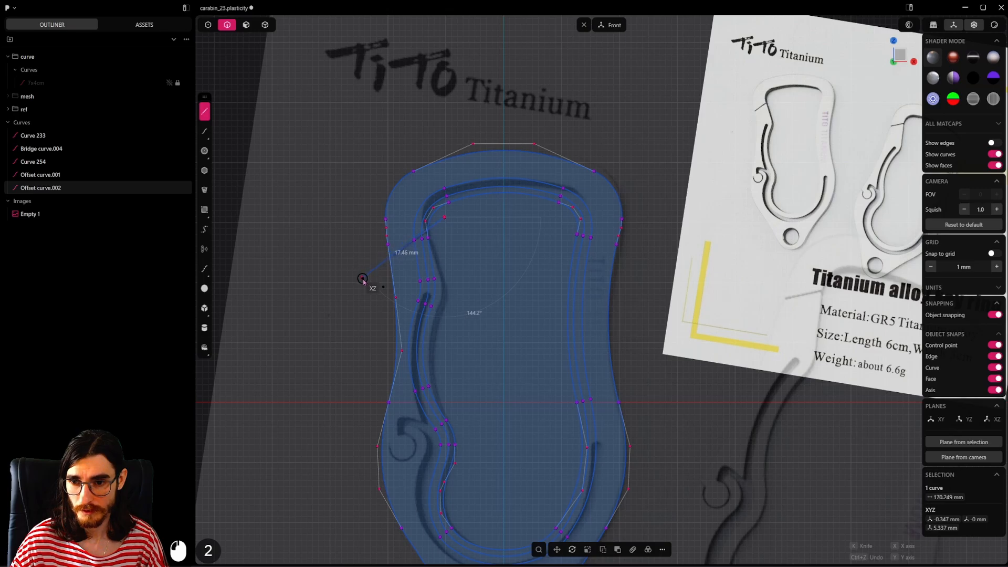
pyautogui.click(361, 276)
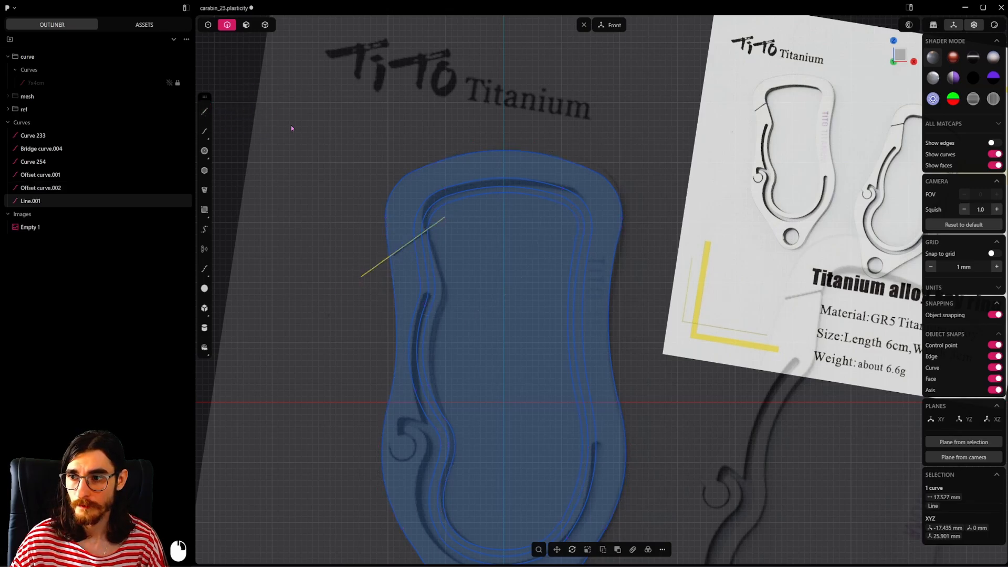
pyautogui.press('o')
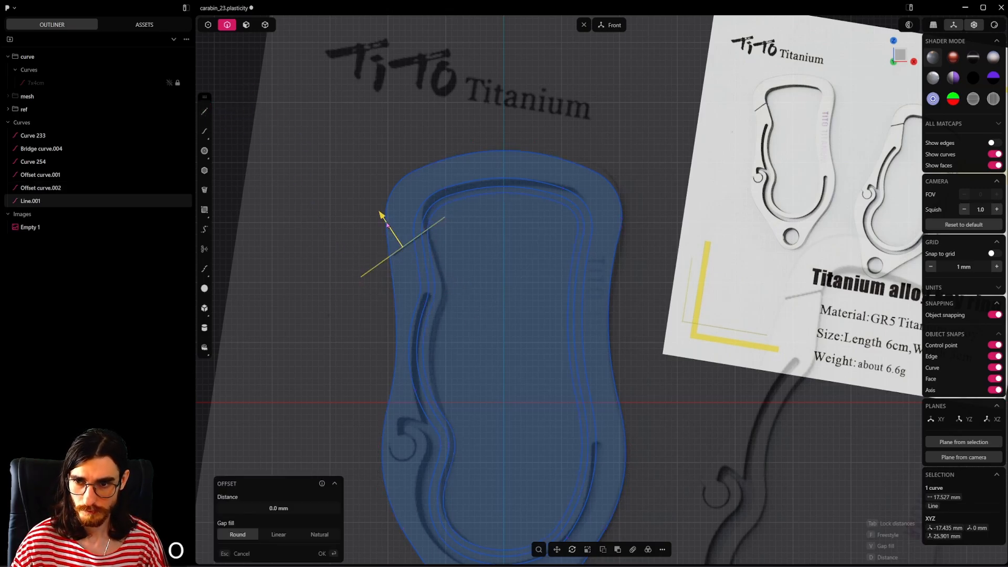
pyautogui.moveTo(387, 224); pyautogui.dragTo(384, 222)
pyautogui.rightClick(282, 203)
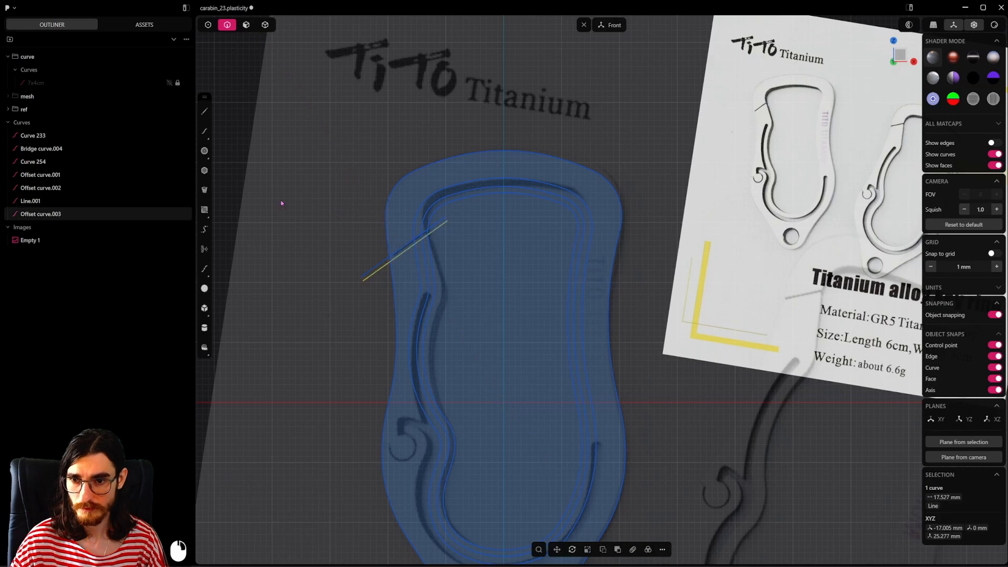
pyautogui.click(795, 168)
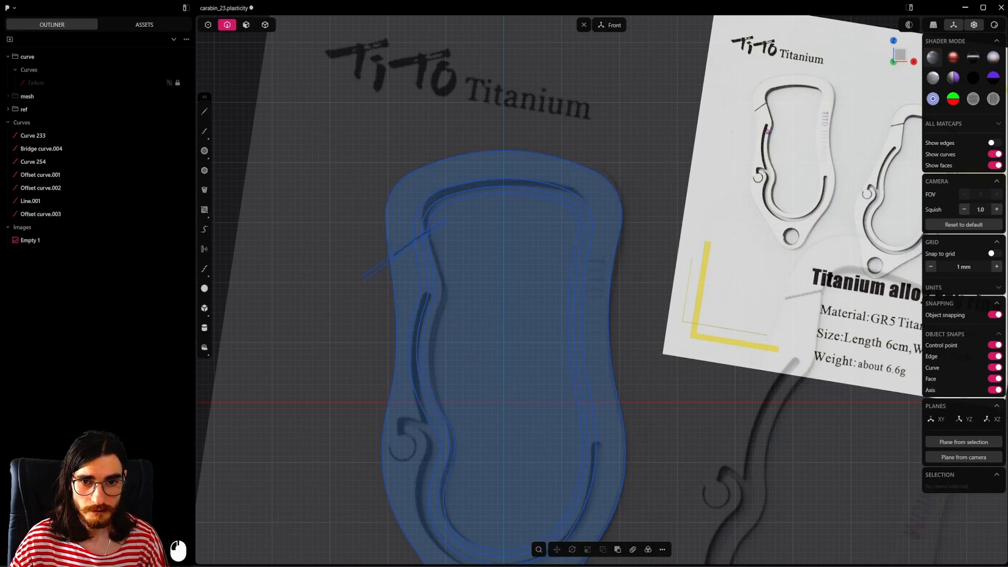
# Step: Draw a horizontal line about 13.6 mm long across the upper end of the left slot in the reference
pyautogui.click(205, 112)
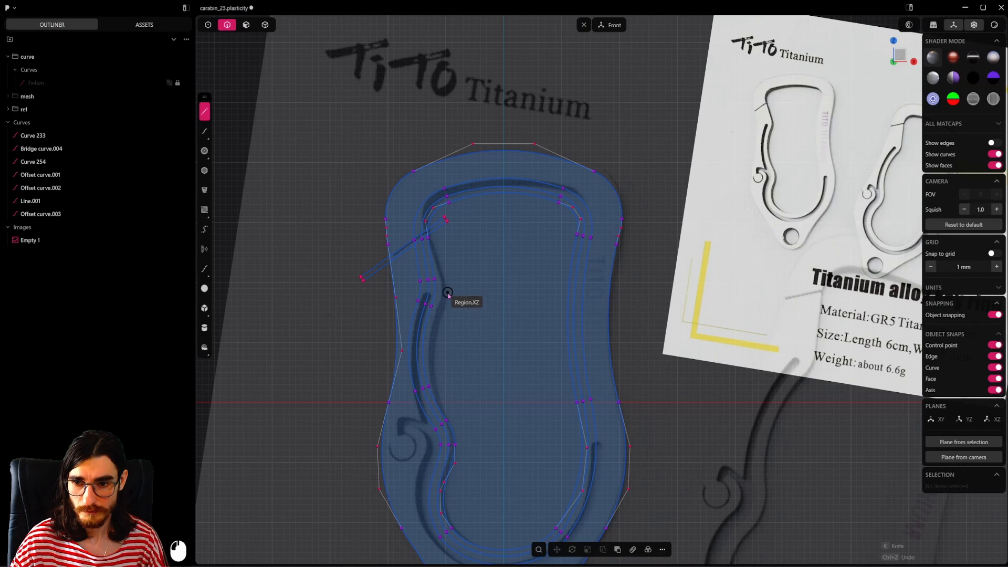
pyautogui.click(485, 294)
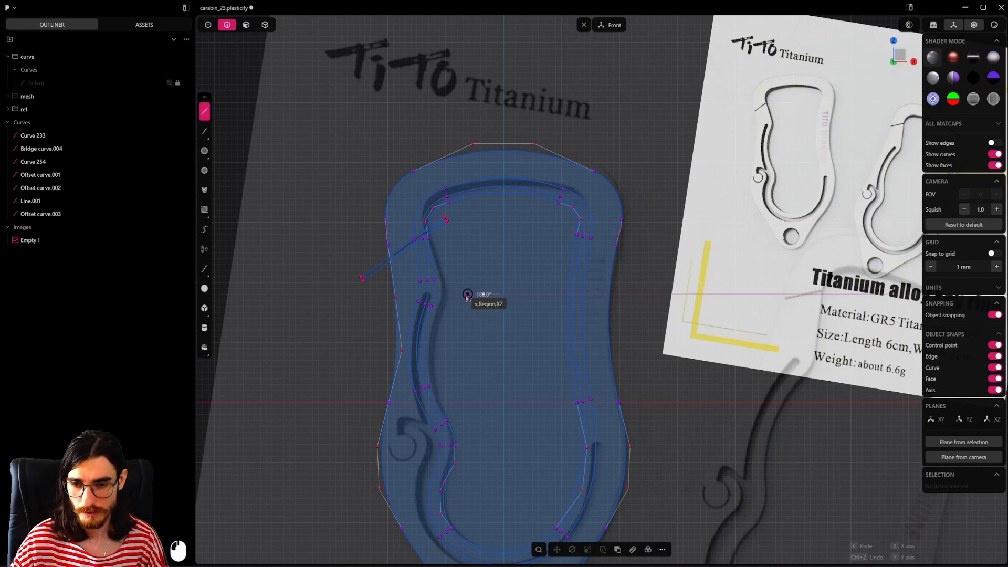
pyautogui.click(406, 294)
pyautogui.rightClick(407, 294)
pyautogui.scroll(-3, 420, 325)
pyautogui.keyDown('shift'); pyautogui.moveTo(455, 376); pyautogui.dragTo(465, 282, button='middle'); pyautogui.keyUp('shift')
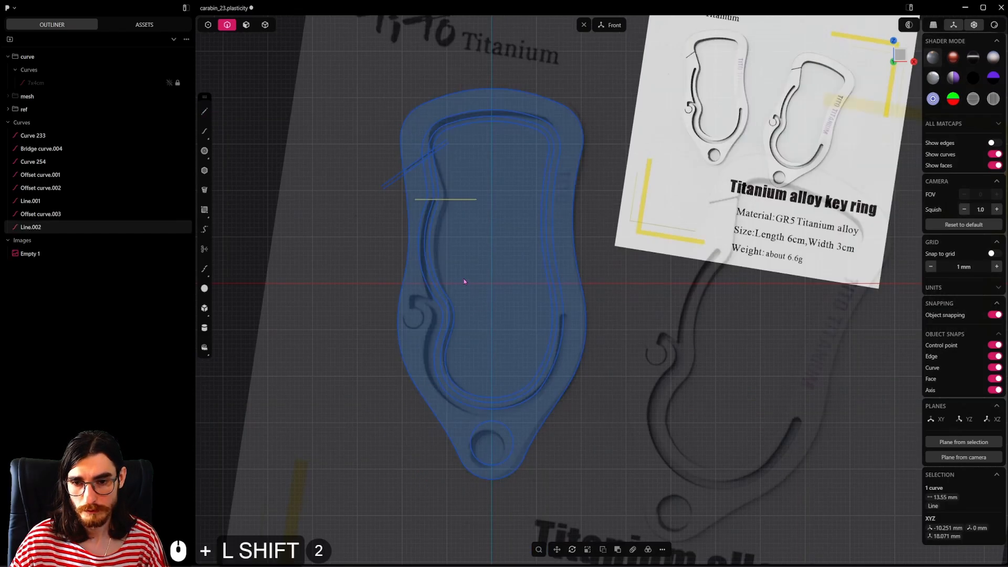
# Step: Draw a horizontal line about 18.7 mm long across the right slot end and shift it slightly down along Z
pyautogui.click(204, 111)
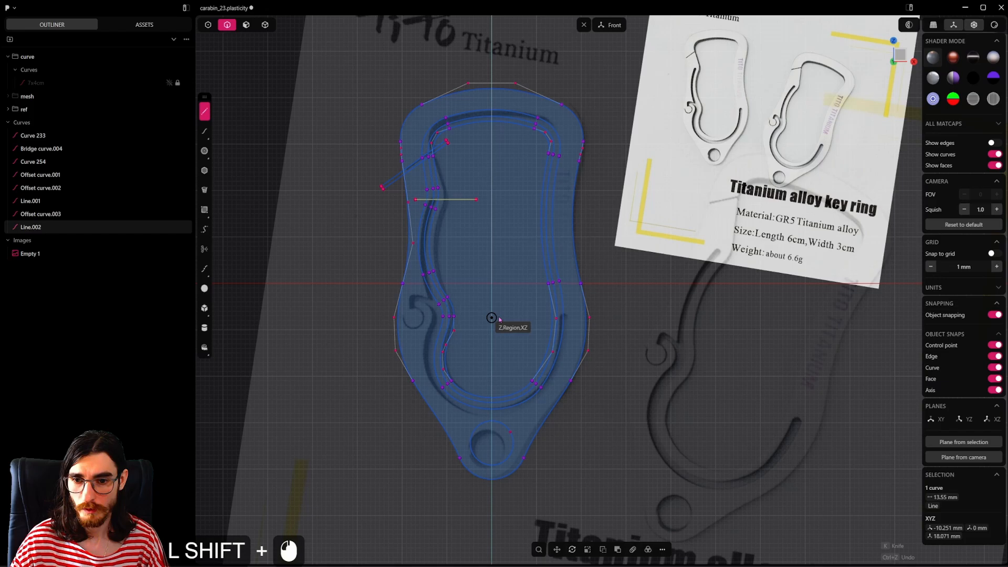
pyautogui.click(529, 314)
pyautogui.click(614, 315)
pyautogui.rightClick(614, 314)
pyautogui.scroll(5, 570, 278)
pyautogui.press('g')
pyautogui.press('z')
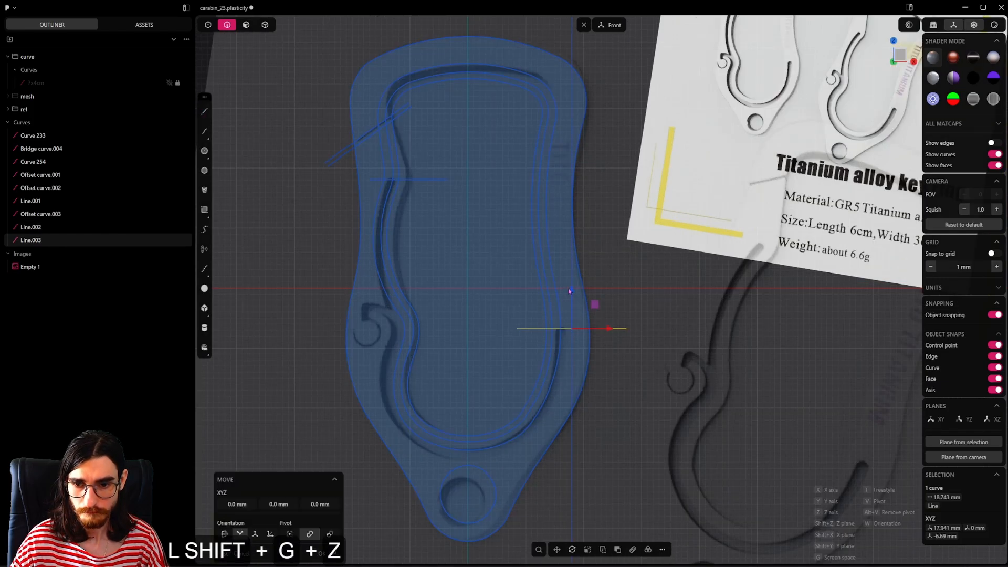
pyautogui.keyDown('shift'); pyautogui.click(517, 332); pyautogui.keyUp('shift')
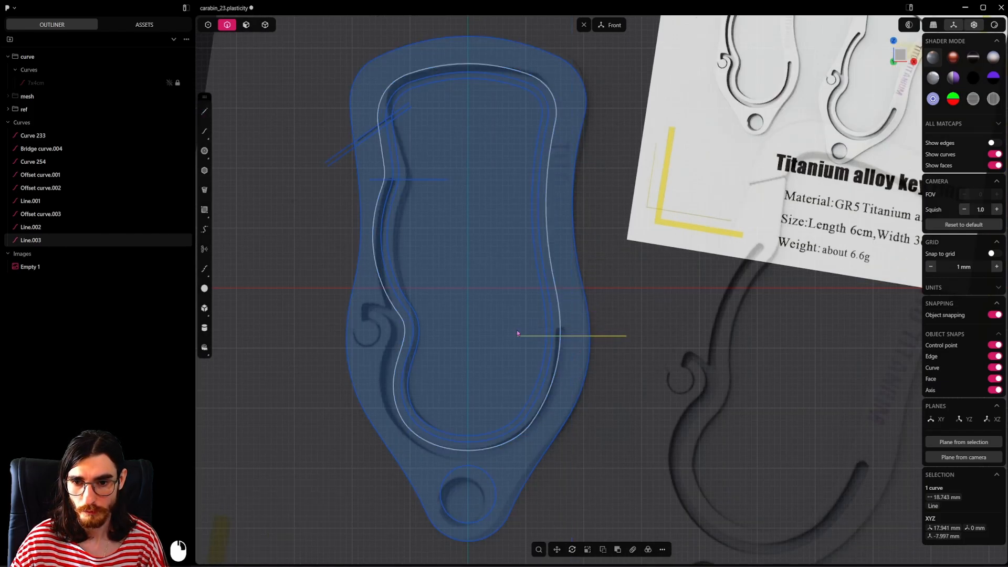
# Step: Move the horizontal line at the left slot's upper end down along Z by about 1 mm
pyautogui.keyDown('shift'); pyautogui.moveTo(408, 224); pyautogui.dragTo(455, 292, button='middle'); pyautogui.keyUp('shift')
pyautogui.scroll(2, 458, 278)
pyautogui.click(467, 245)
pyautogui.press('g')
pyautogui.press('z')
pyautogui.keyDown('shift'); pyautogui.click(458, 317); pyautogui.keyUp('shift')
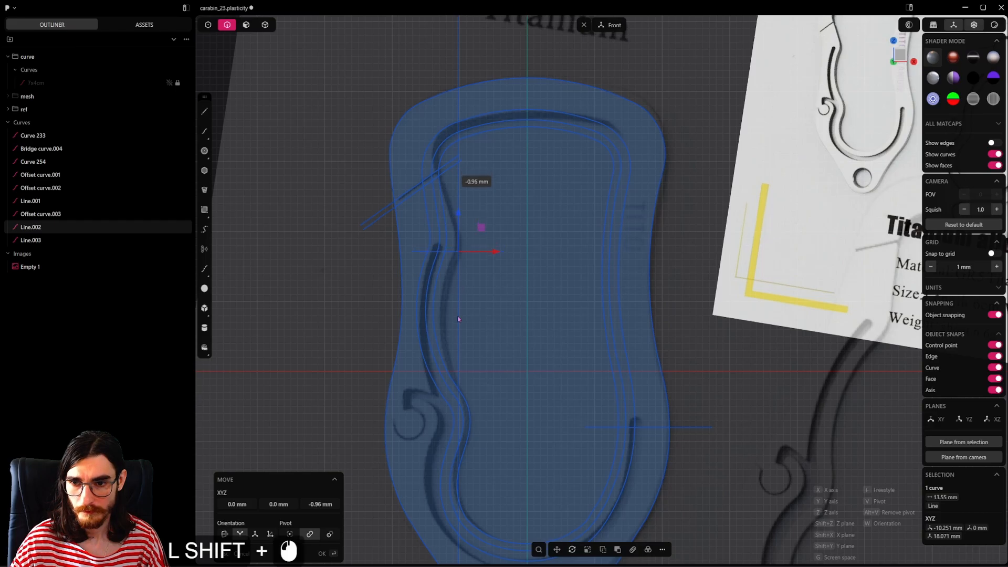
# Step: Hide the reference image and trim both offset curves around the upper-left corner and just above the right horizontal line
pyautogui.scroll(-9, 515, 303)
pyautogui.keyDown('shift'); pyautogui.moveTo(516, 302); pyautogui.dragTo(499, 289, button='middle'); pyautogui.keyUp('shift')
pyautogui.click(499, 289)
pyautogui.click(169, 109)
pyautogui.scroll(2, 264, 123)
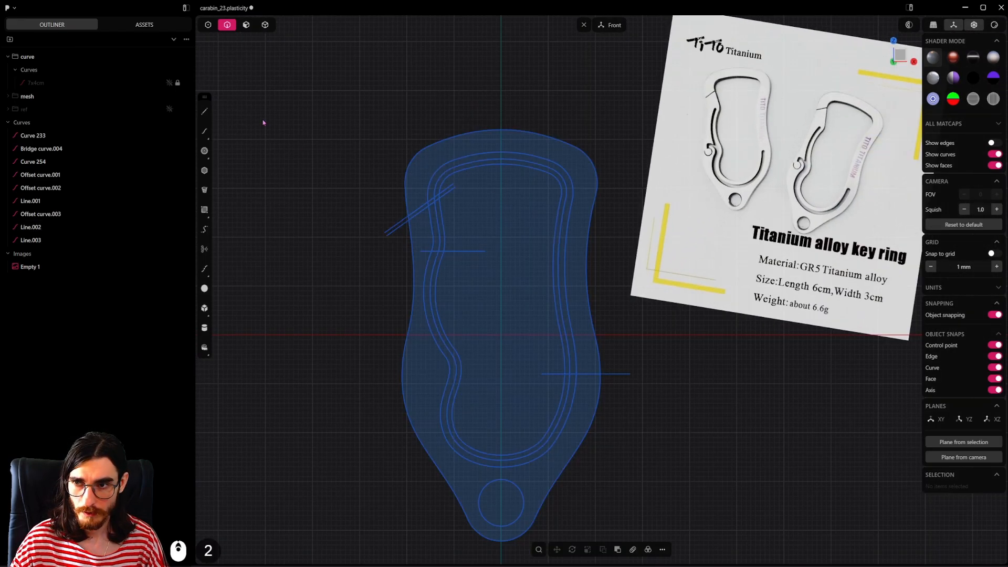
pyautogui.press('t')
pyautogui.scroll(1, 502, 208)
pyautogui.keyDown('shift'); pyautogui.moveTo(502, 208); pyautogui.dragTo(490, 218, button='middle'); pyautogui.keyUp('shift')
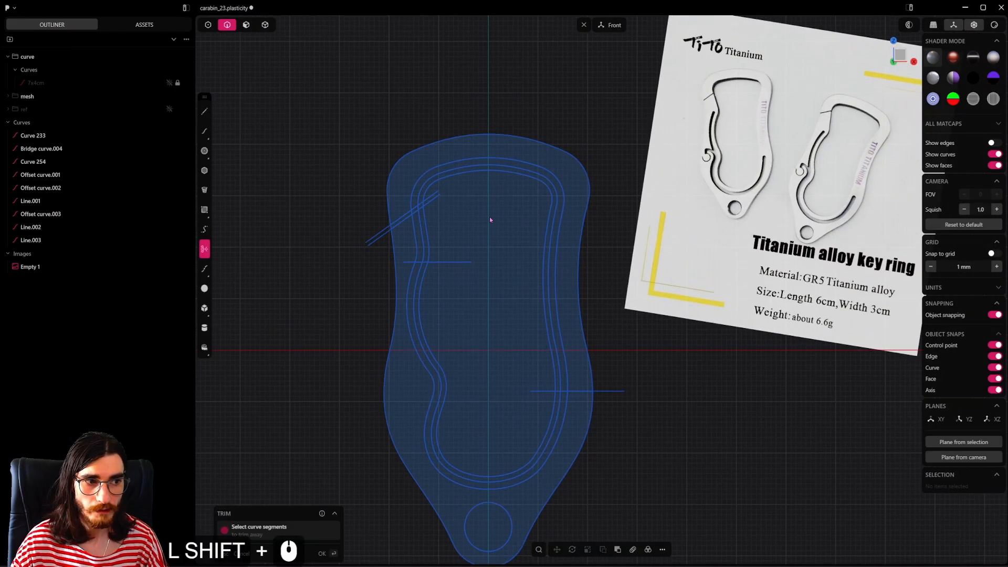
pyautogui.click(428, 176)
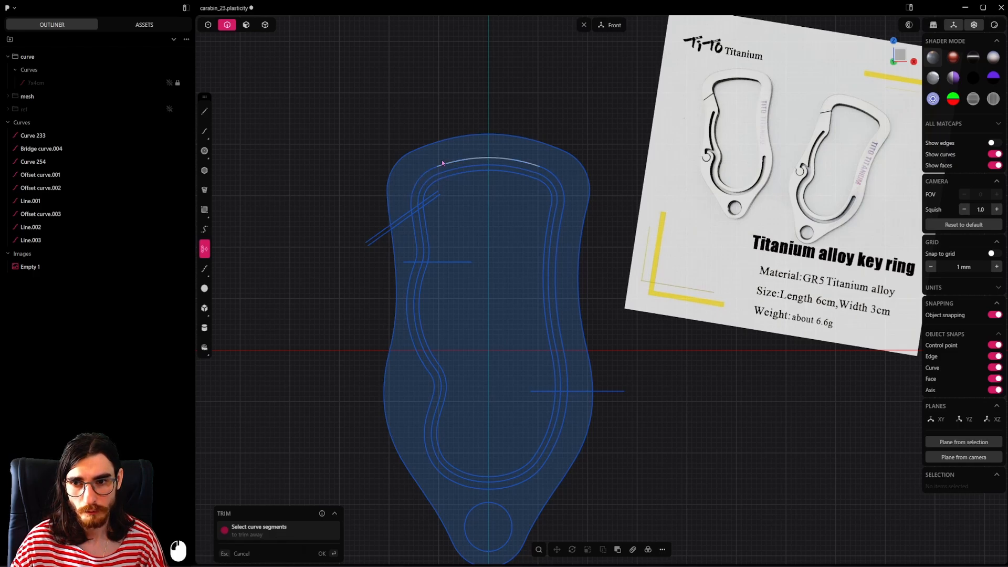
pyautogui.click(419, 182)
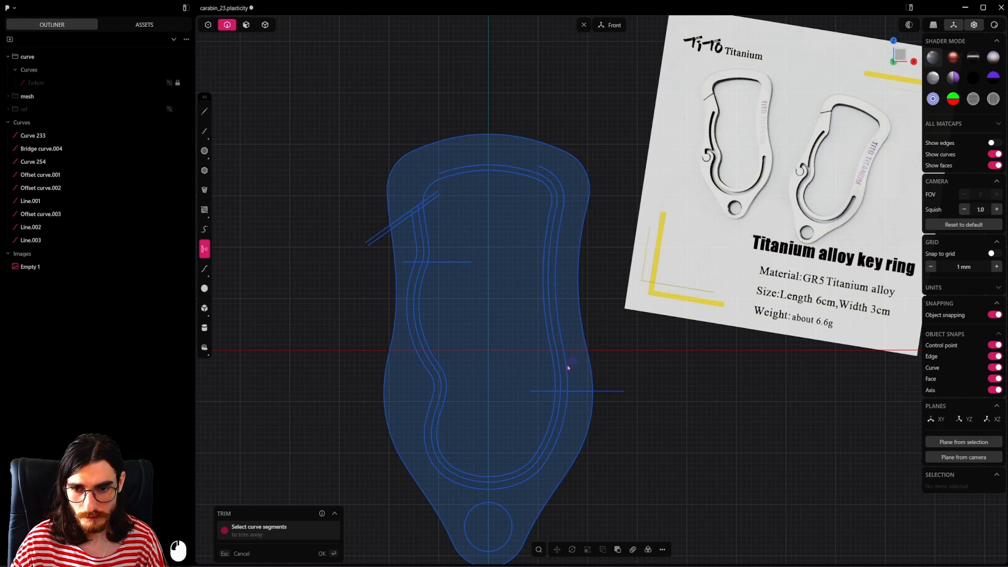
pyautogui.click(561, 375)
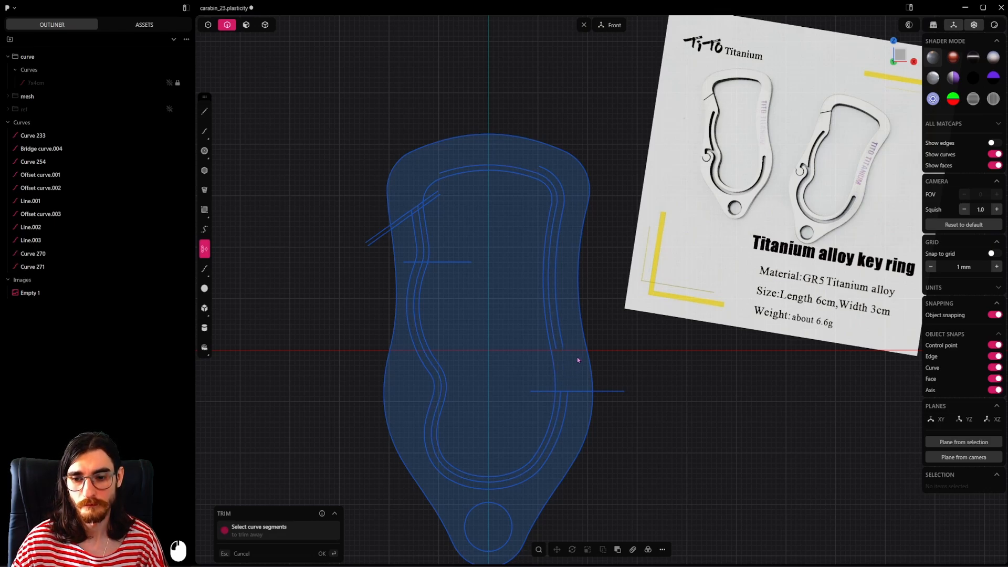
pyautogui.press('Escape')
# Step: Delete the two leftover offset curve pieces along the top and right side of the opening
pyautogui.click(557, 308)
pyautogui.keyDown('shift'); pyautogui.click(551, 302); pyautogui.keyUp('shift')
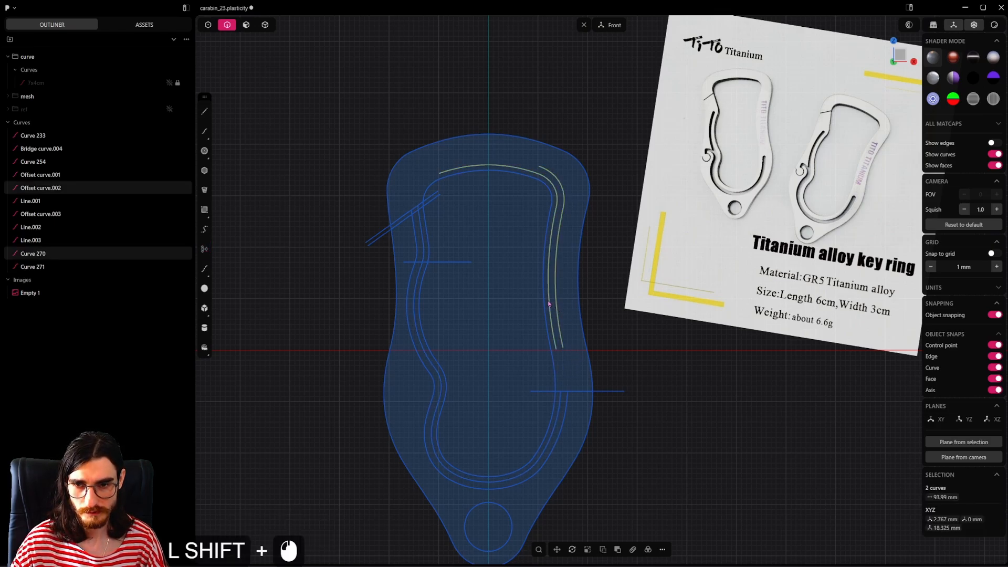
pyautogui.press('x')
pyautogui.keyDown('shift'); pyautogui.moveTo(548, 303); pyautogui.dragTo(533, 303, button='middle'); pyautogui.keyUp('shift')
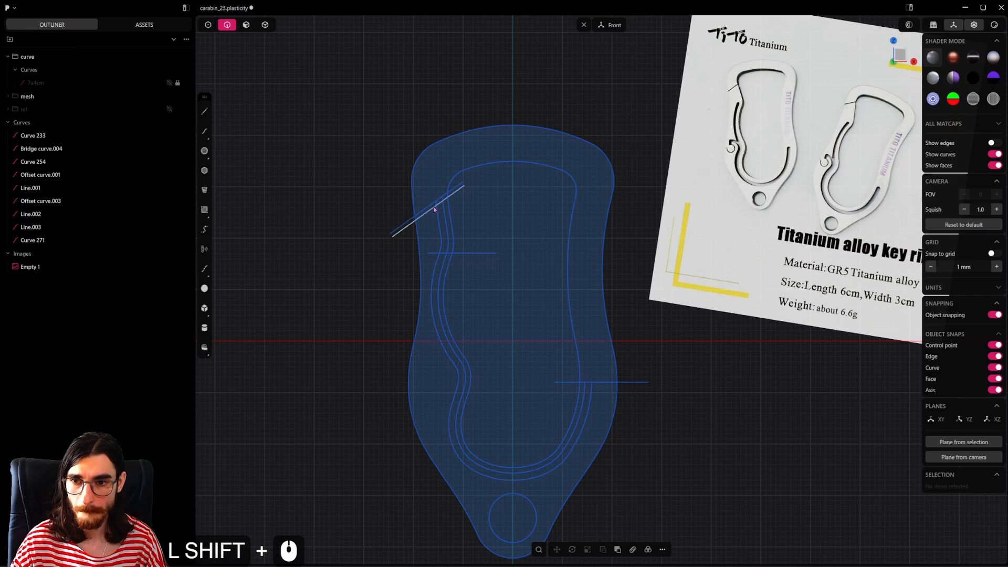
# Step: Trim the outer offset curve at the lower diagonal line and delete the short stub left between the two diagonals
pyautogui.scroll(5, 445, 197)
pyautogui.press('t')
pyautogui.click(421, 234)
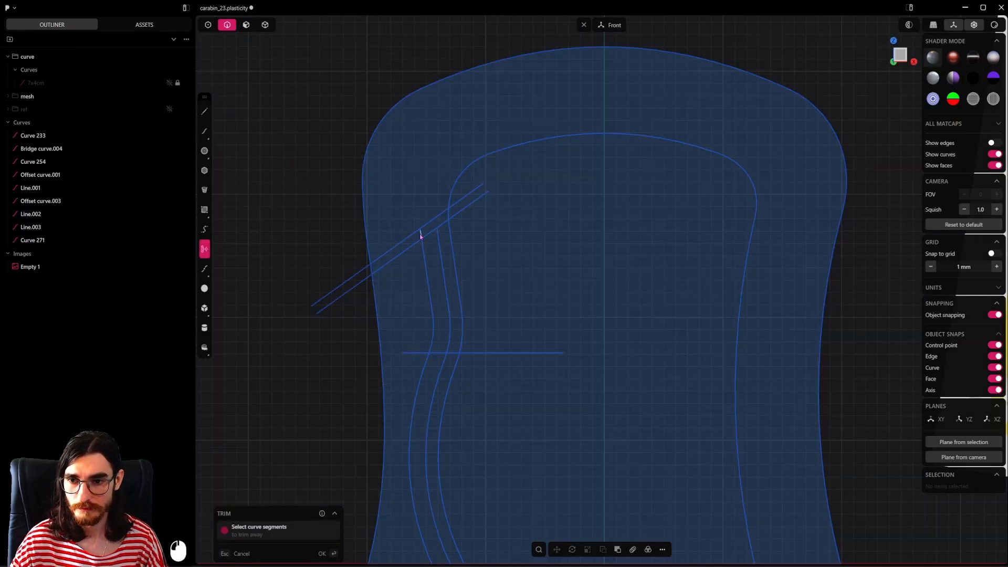
pyautogui.scroll(5, 421, 234)
pyautogui.scroll(5, 421, 232)
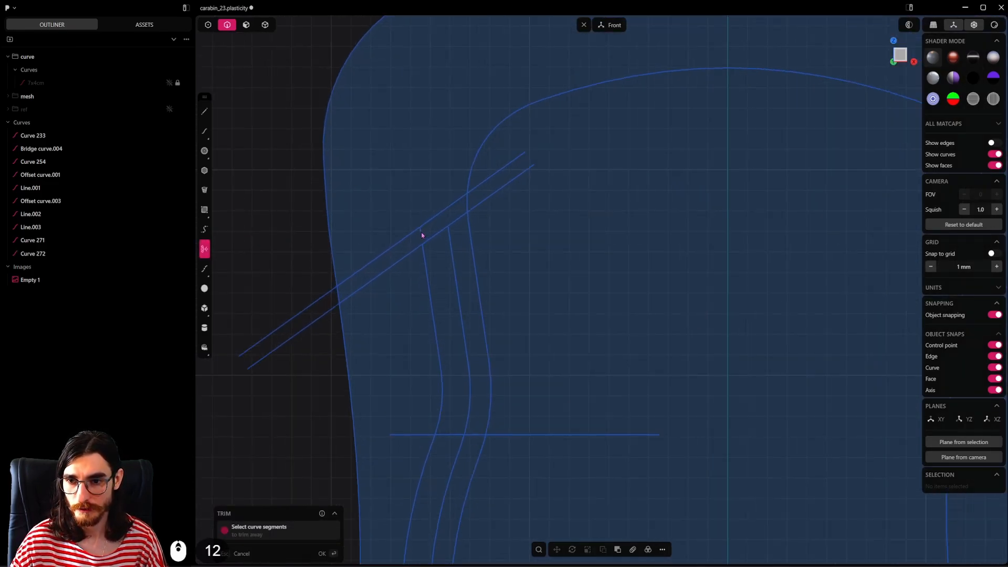
pyautogui.doubleClick(421, 230)
pyautogui.press('x')
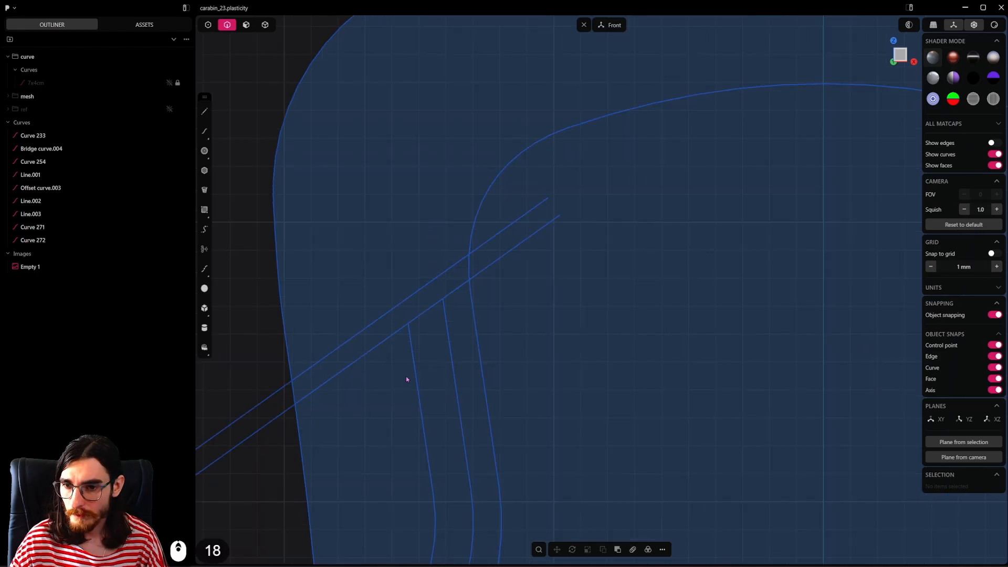
# Step: Show the reference image again and draw a center-point circle about 5.7 mm in diameter over the hook's curl
pyautogui.scroll(-17, 417, 264)
pyautogui.scroll(-20, 418, 263)
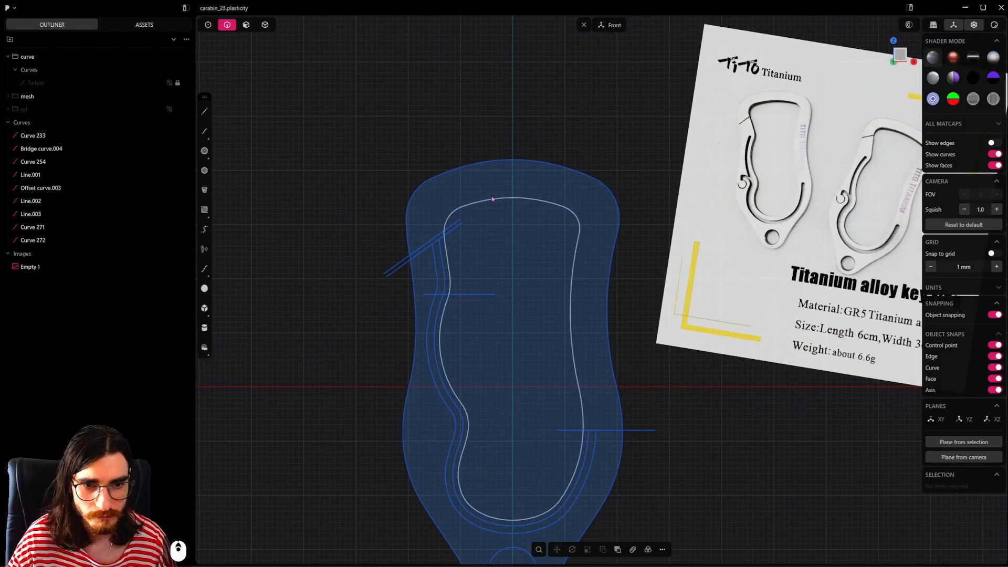
pyautogui.keyDown('shift'); pyautogui.moveTo(730, 294); pyautogui.dragTo(693, 216, button='middle'); pyautogui.keyUp('shift')
pyautogui.keyDown('shift'); pyautogui.moveTo(708, 146); pyautogui.dragTo(745, 208, button='middle'); pyautogui.keyUp('shift')
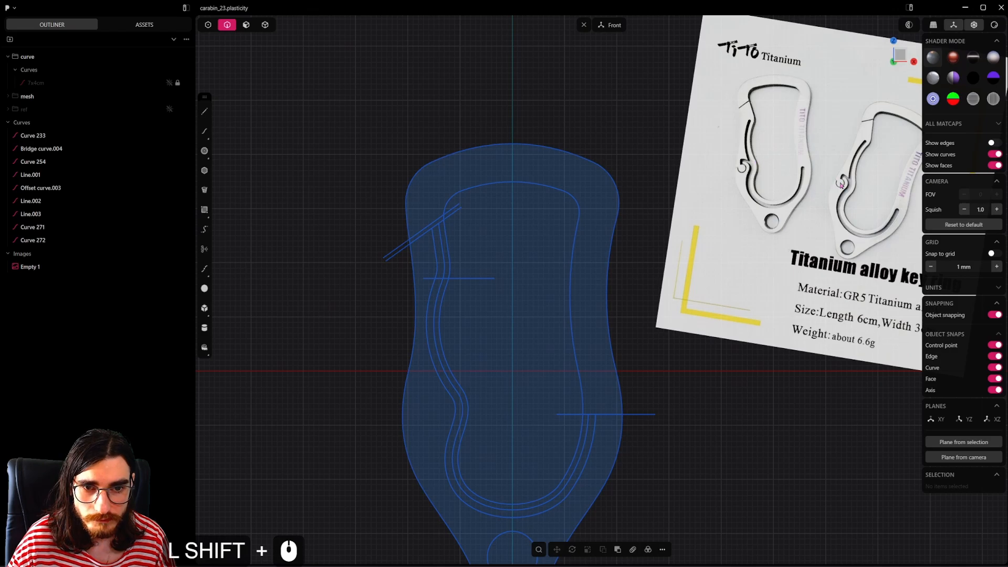
pyautogui.keyDown('shift'); pyautogui.moveTo(513, 405); pyautogui.dragTo(514, 358, button='middle'); pyautogui.keyUp('shift')
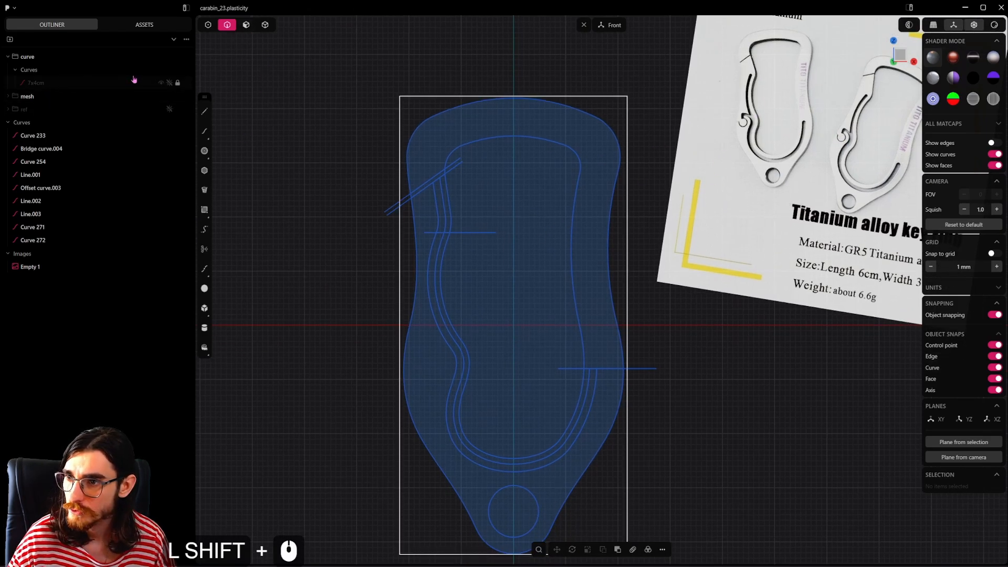
pyautogui.click(170, 109)
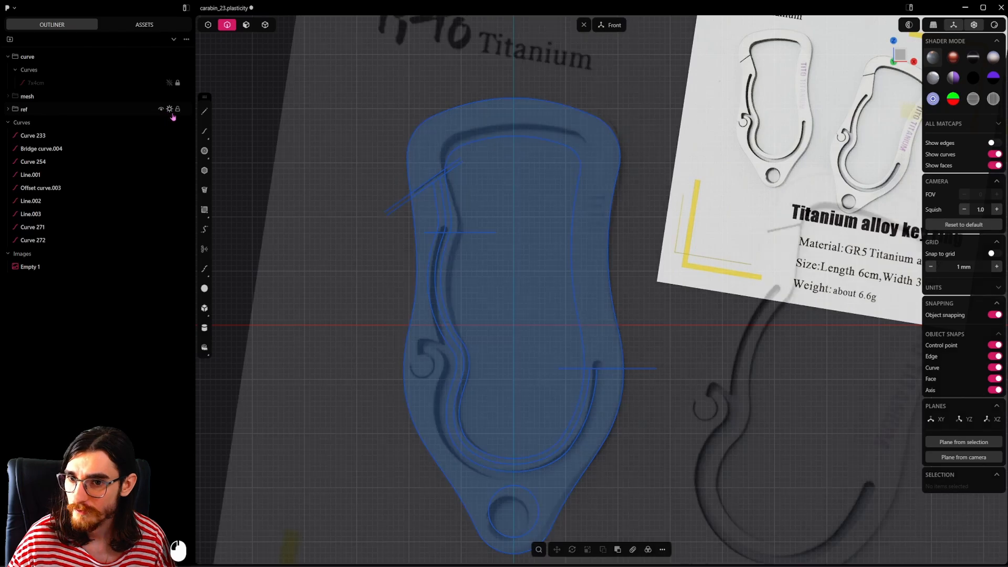
pyautogui.scroll(12, 399, 382)
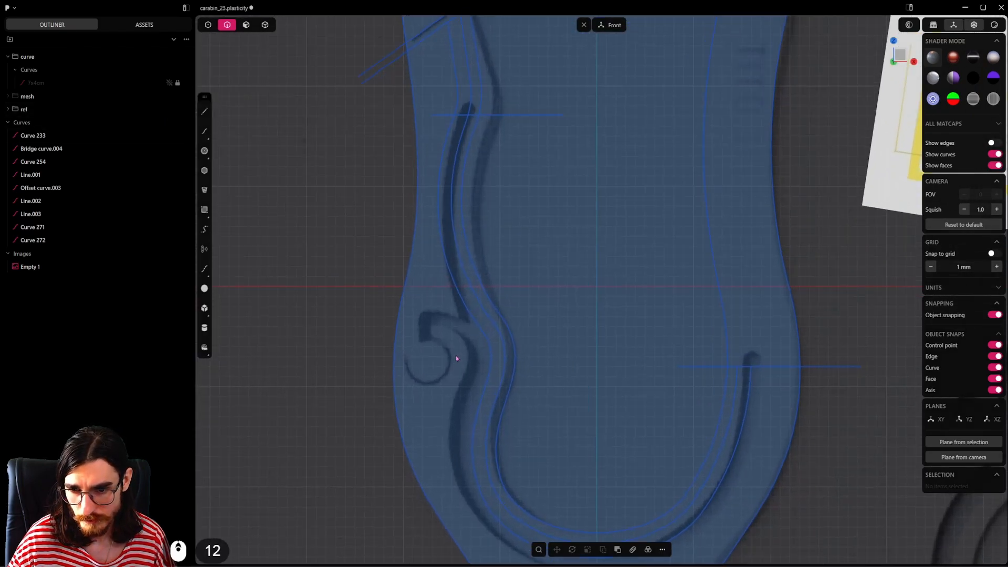
pyautogui.click(204, 150)
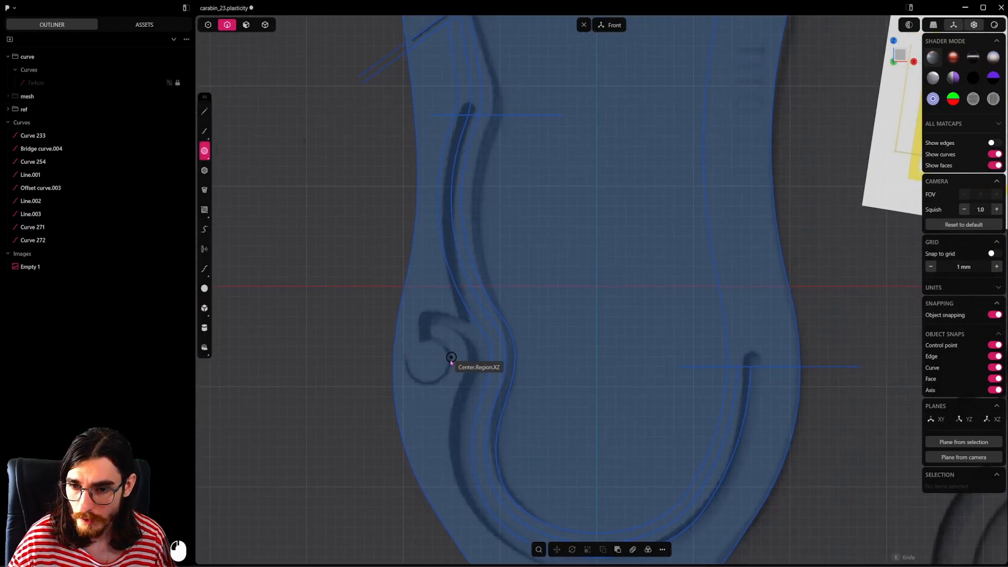
pyautogui.click(449, 359)
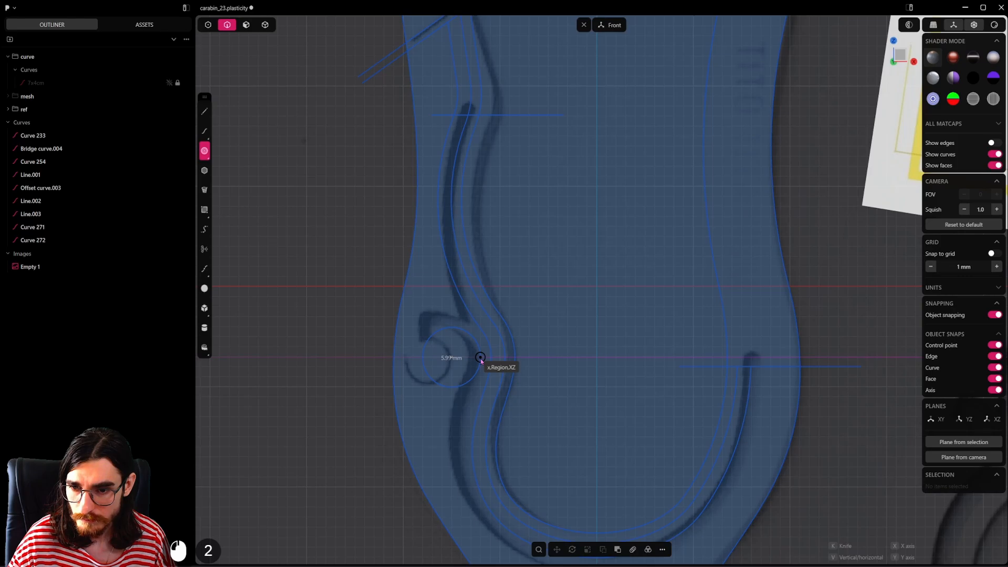
pyautogui.click(481, 358)
# Step: Offset the new hook circle outward by about 1.23 mm
pyautogui.press('o')
pyautogui.moveTo(412, 398); pyautogui.dragTo(490, 404)
pyautogui.moveTo(369, 398); pyautogui.dragTo(393, 397)
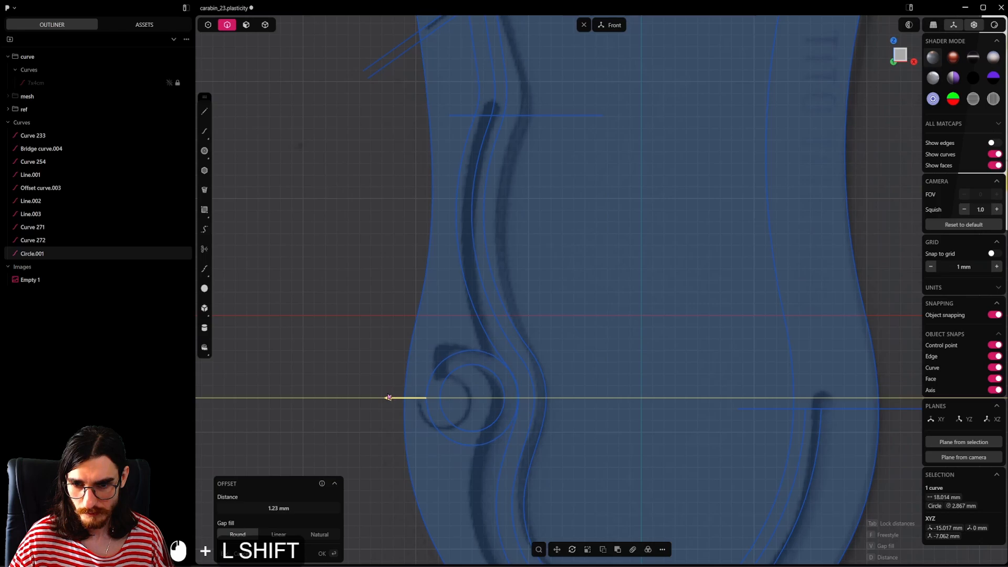
pyautogui.rightClick(581, 279)
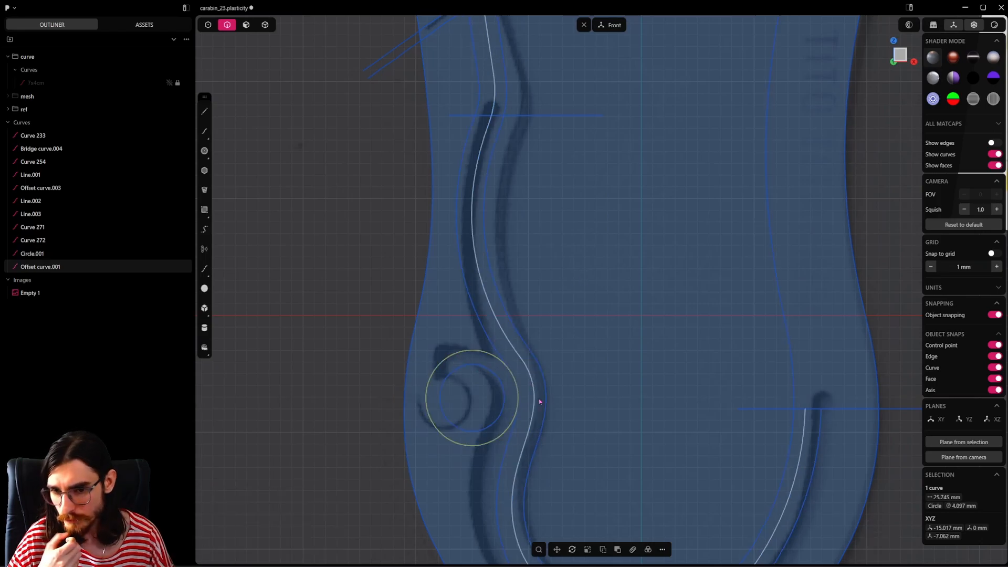
# Step: Offset the larger hook circle outward by about 1.38 mm to add a third concentric circle reaching the spring slot
pyautogui.press('o')
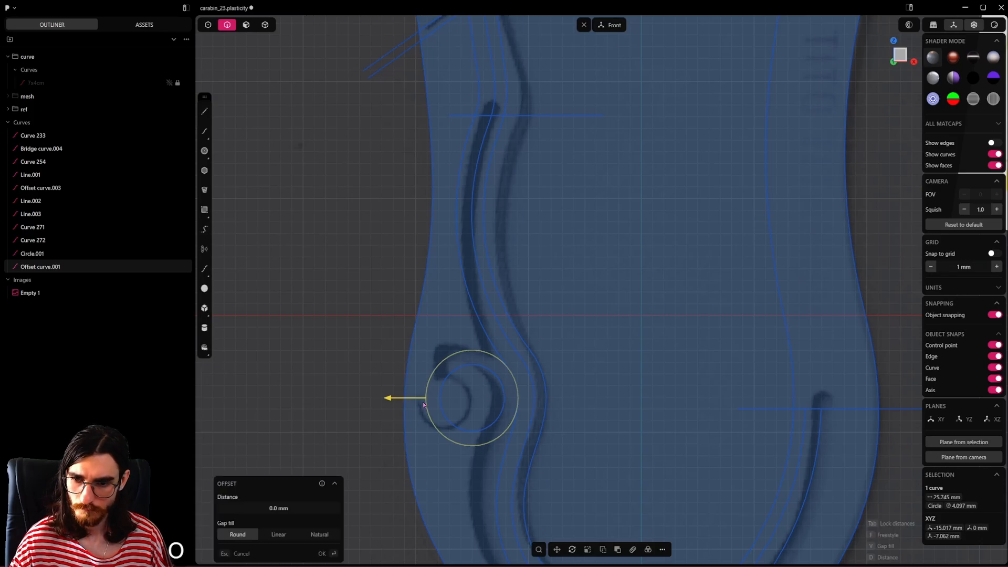
pyautogui.press('shift')
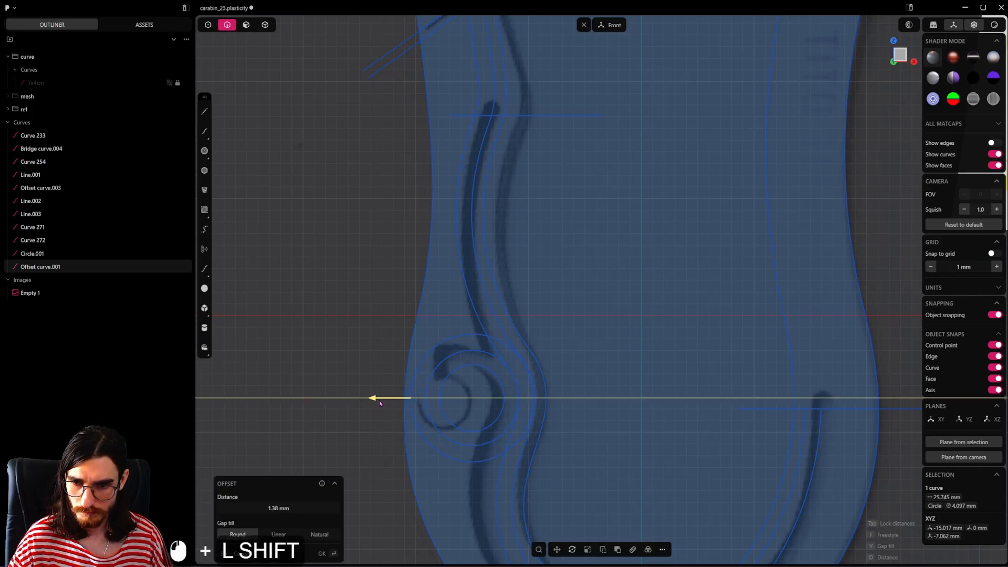
pyautogui.click(379, 400)
pyautogui.scroll(3, 528, 304)
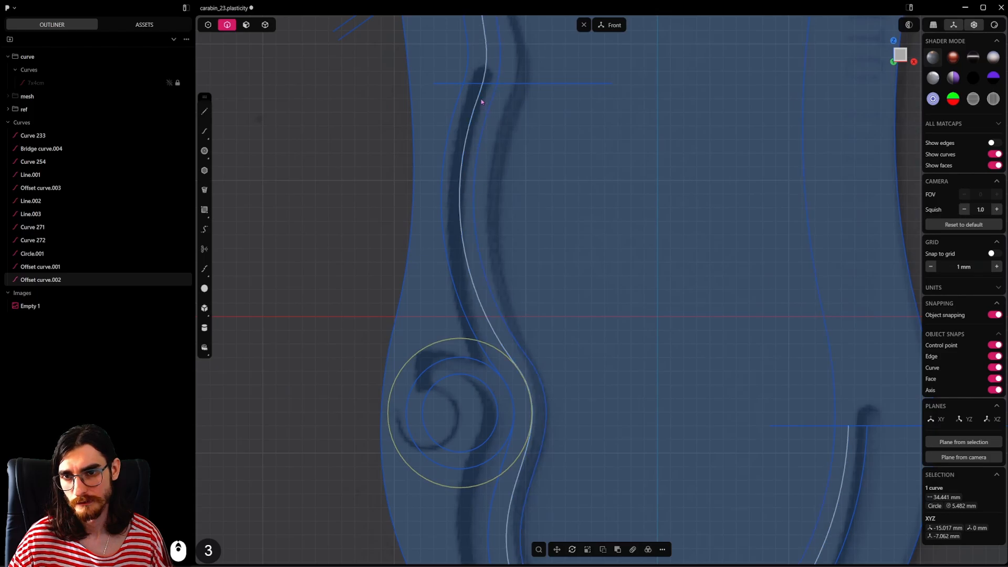
pyautogui.scroll(-3, 488, 126)
pyautogui.click(246, 25)
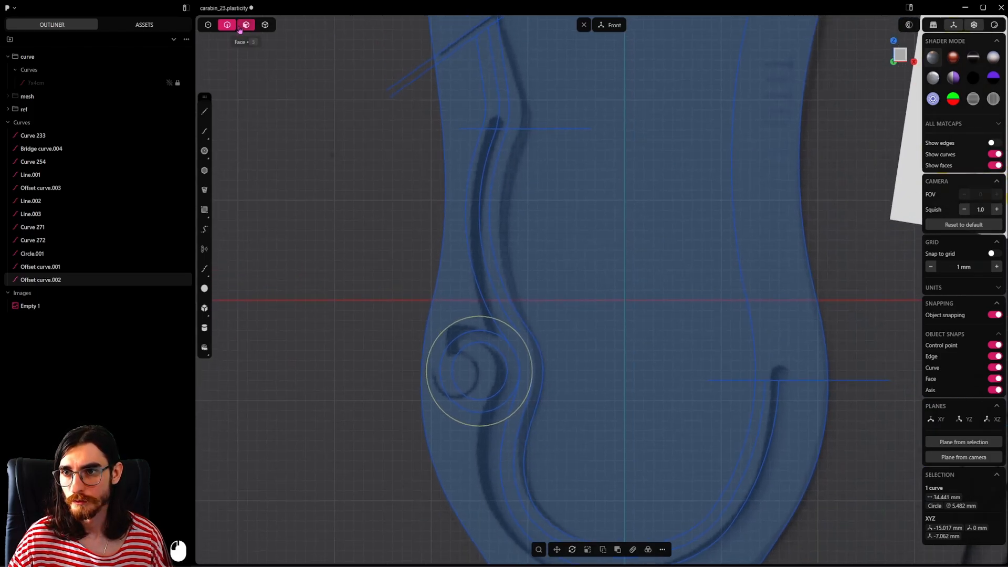
pyautogui.click(473, 182)
pyautogui.press('e')
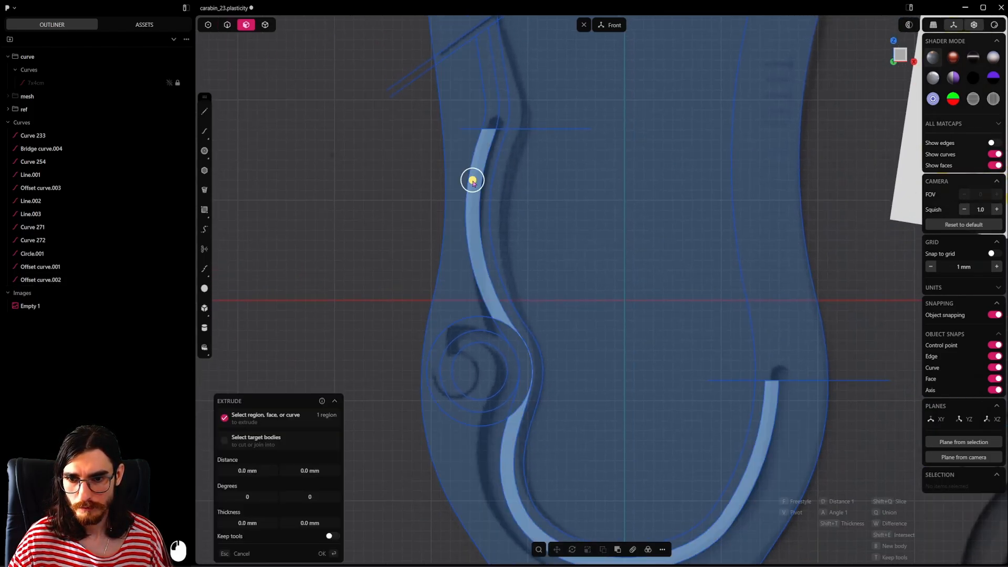
pyautogui.press('shift')
pyautogui.keyDown('shift'); pyautogui.click(512, 333); pyautogui.keyUp('shift')
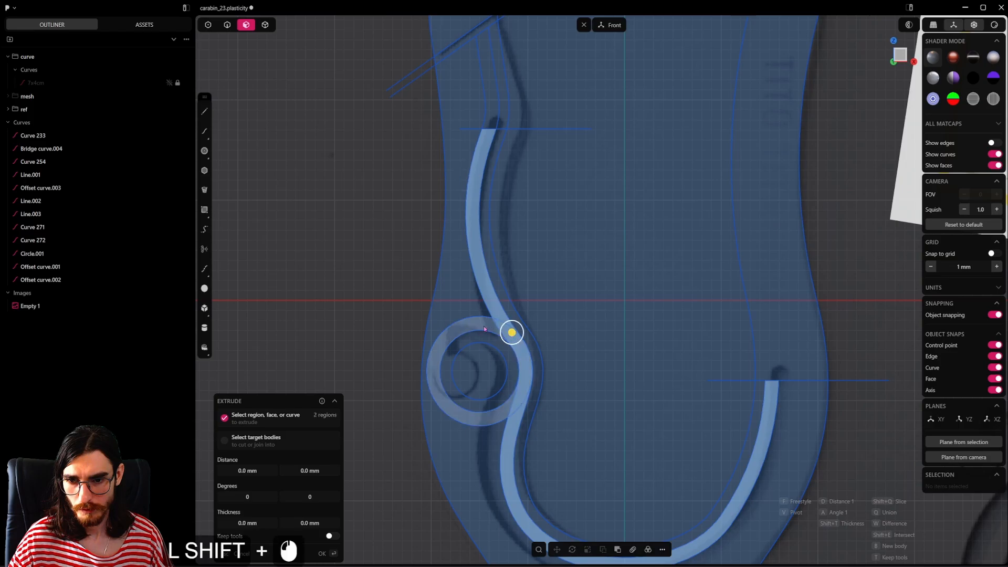
pyautogui.keyDown('shift'); pyautogui.click(480, 326); pyautogui.keyUp('shift')
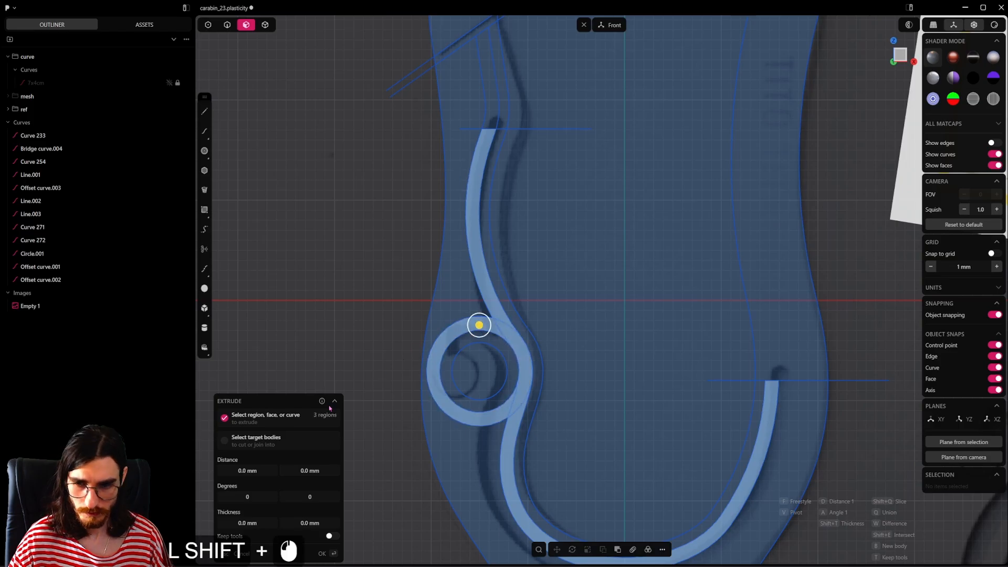
pyautogui.scroll(3, 503, 342)
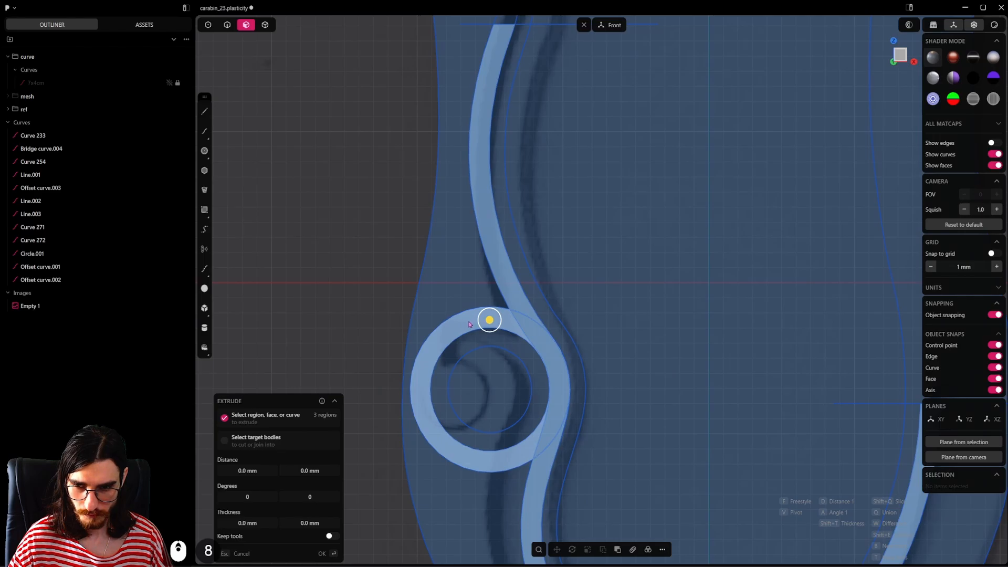
pyautogui.press('Escape')
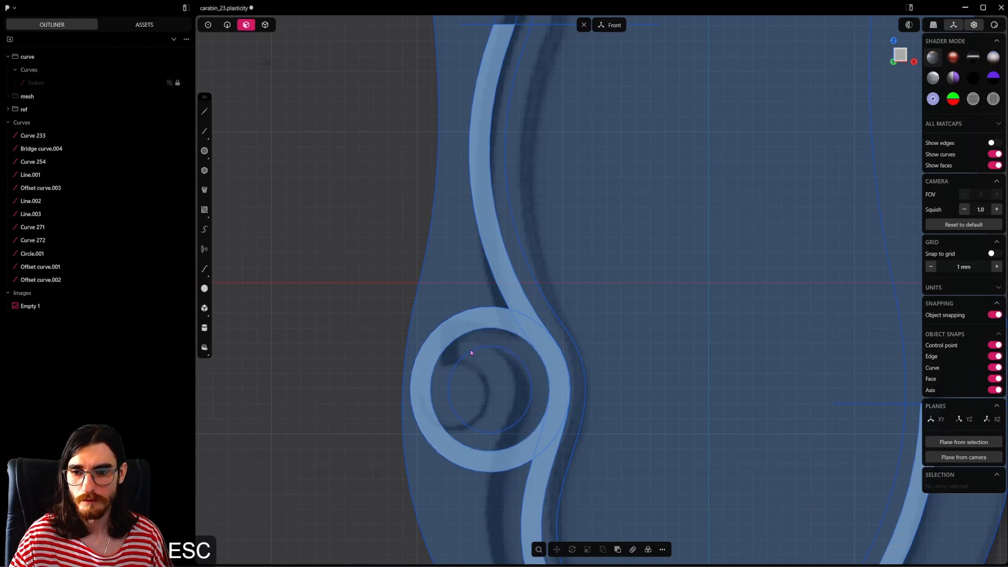
# Step: Try a vertical line from the top of the outermost hook circle to the innermost circle and undo it
pyautogui.press('2')
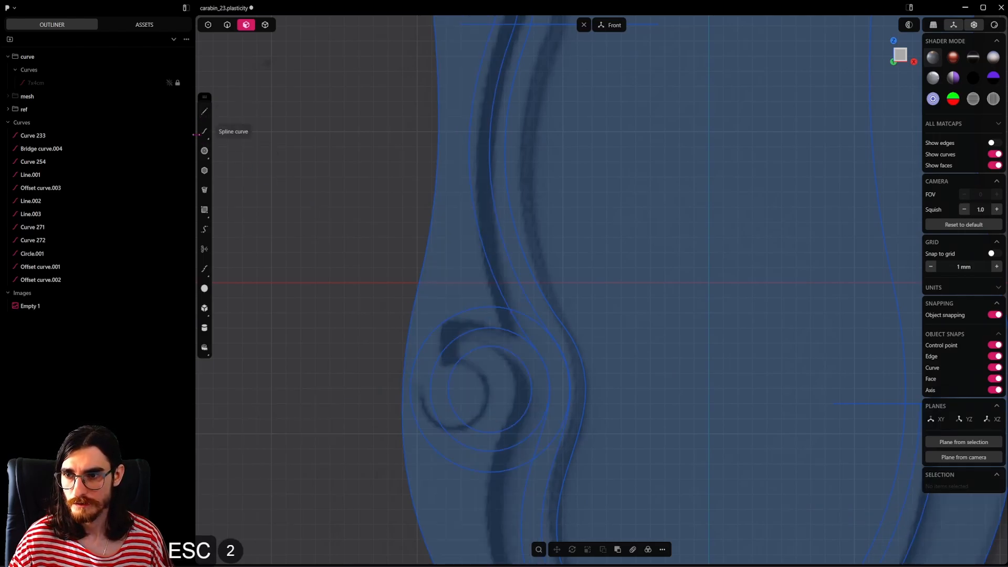
pyautogui.click(204, 111)
pyautogui.click(491, 305)
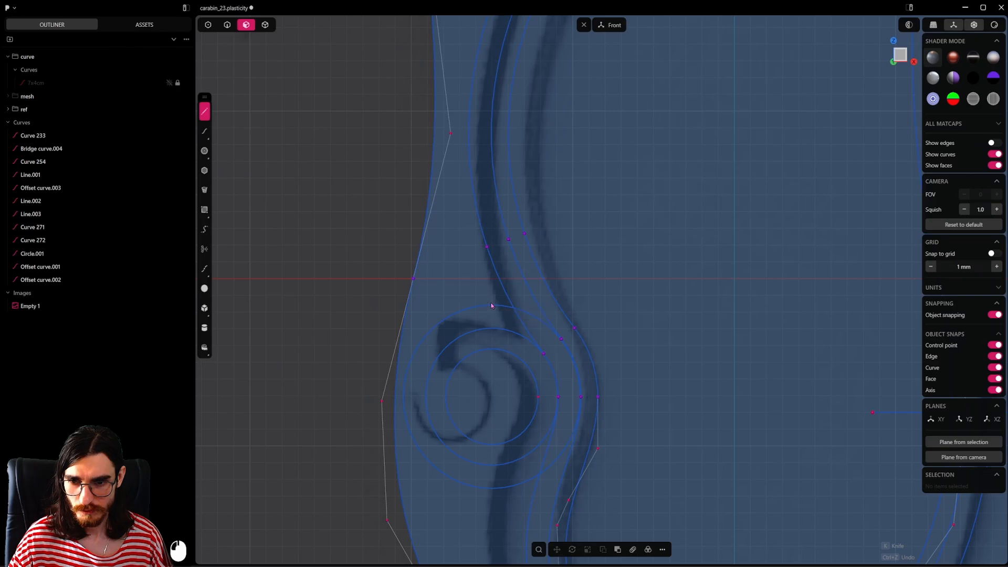
pyautogui.click(492, 348)
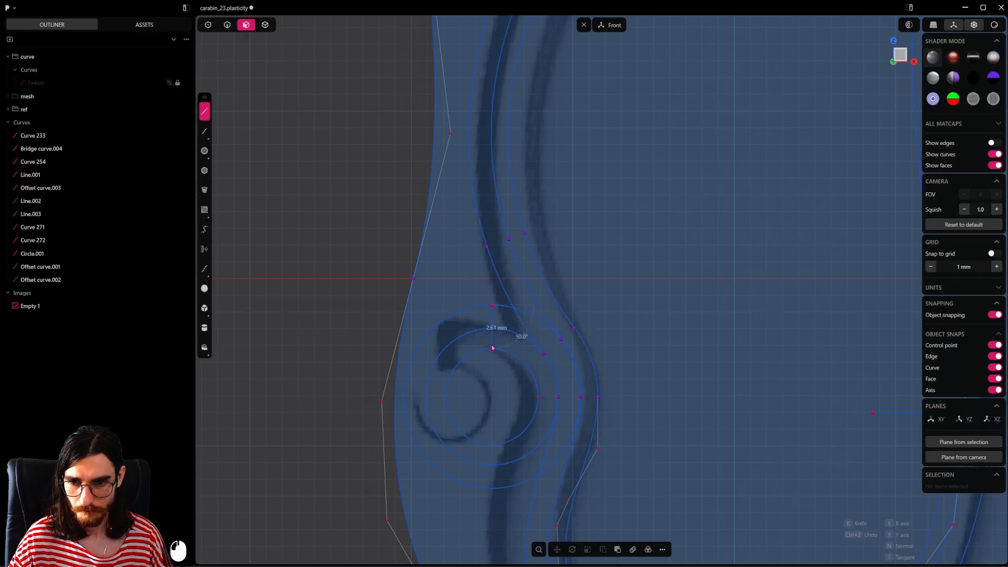
pyautogui.press('5')
pyautogui.scroll(-2, 517, 369)
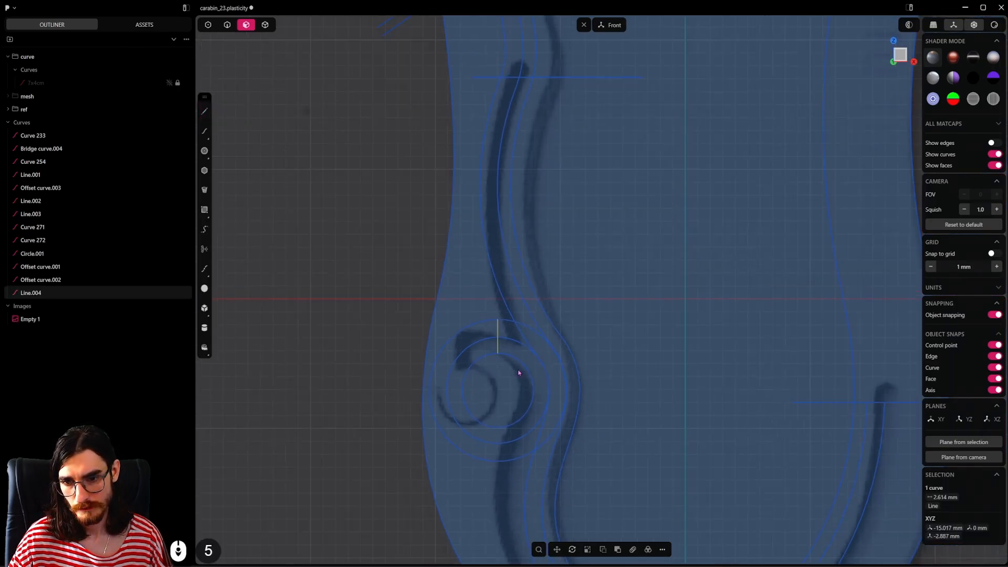
pyautogui.hotkey('ctrl', 'z')
# Step: Draw a slanted line about 2.6 mm long from the innermost to the outermost hook circle at the hook's upper-left tip
pyautogui.click(204, 111)
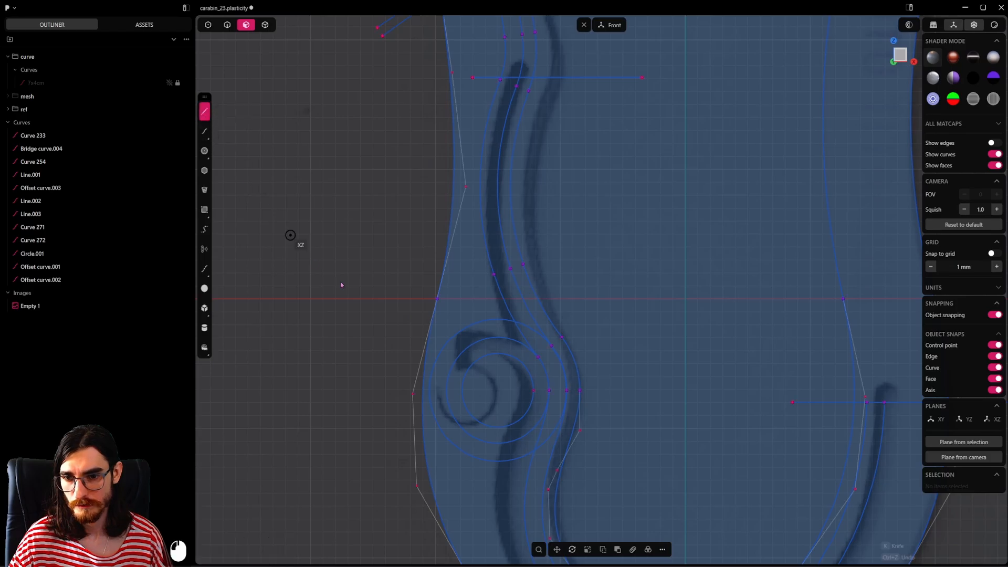
pyautogui.scroll(7, 472, 346)
pyautogui.scroll(-7, 510, 334)
pyautogui.keyDown('shift'); pyautogui.moveTo(562, 250); pyautogui.dragTo(551, 304, button='middle'); pyautogui.keyUp('shift')
pyautogui.scroll(10, 532, 374)
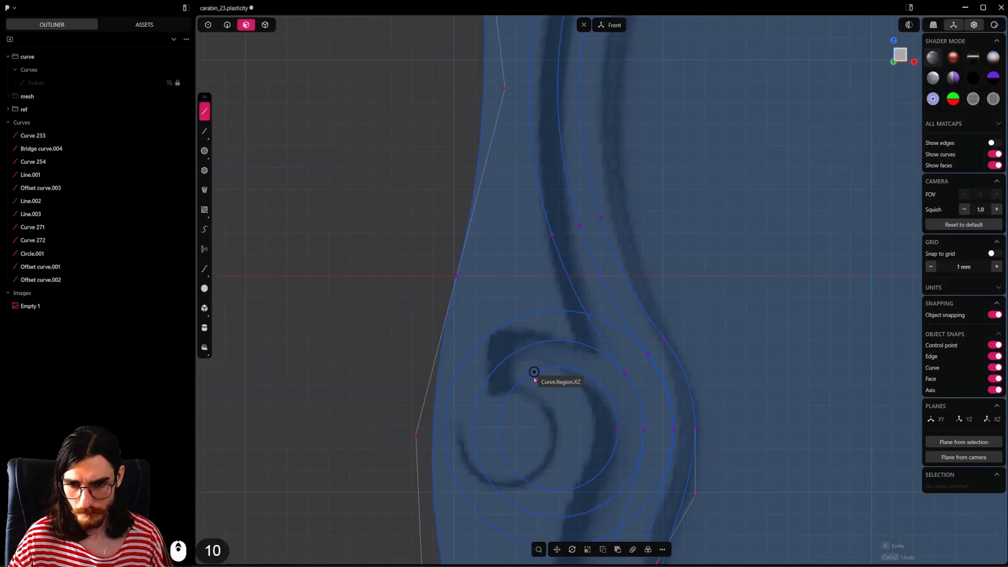
pyautogui.click(523, 378)
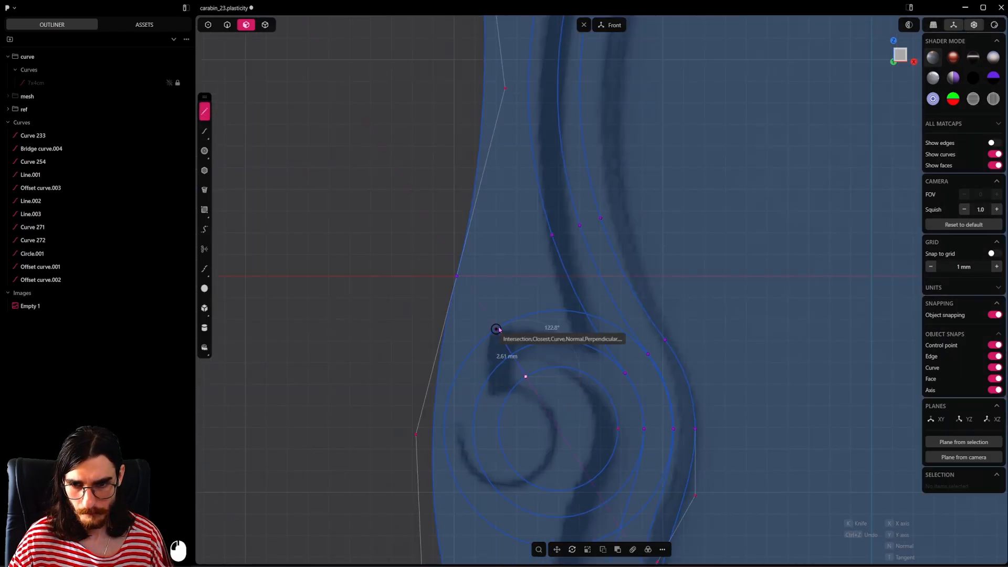
pyautogui.click(496, 331)
pyautogui.scroll(-2, 516, 338)
pyautogui.scroll(-6, 516, 338)
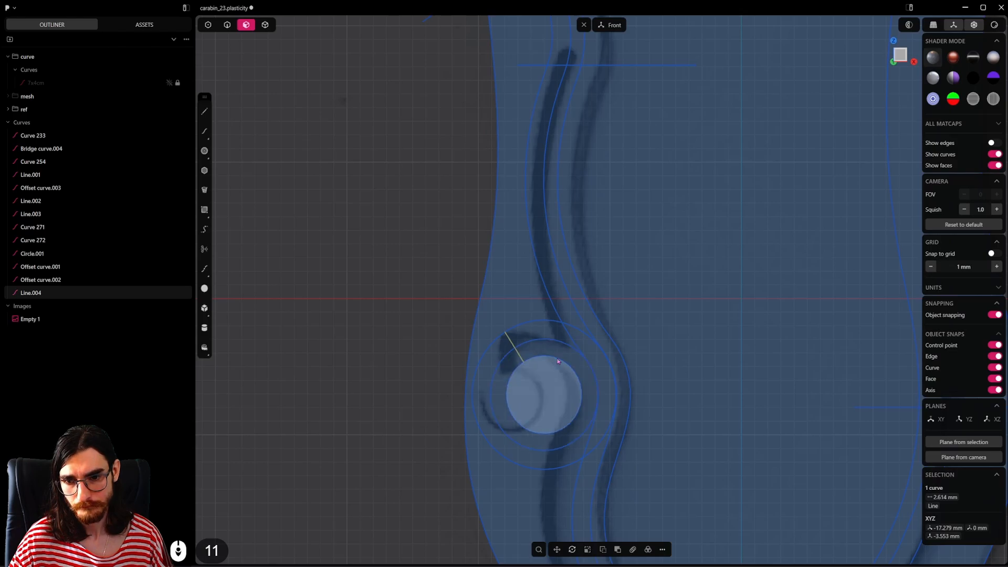
# Step: Offset the innermost hook circle by a very small distance
pyautogui.scroll(5, 514, 369)
pyautogui.press('2')
pyautogui.click(516, 370)
pyautogui.scroll(3, 642, 379)
pyautogui.press('o')
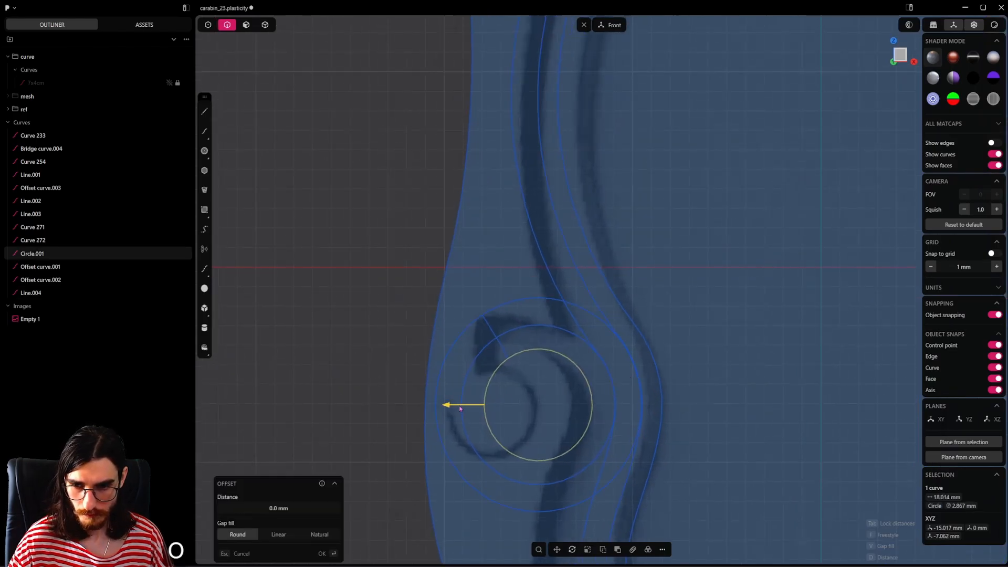
pyautogui.keyDown('shift'); pyautogui.moveTo(460, 409); pyautogui.dragTo(457, 409); pyautogui.keyUp('shift')
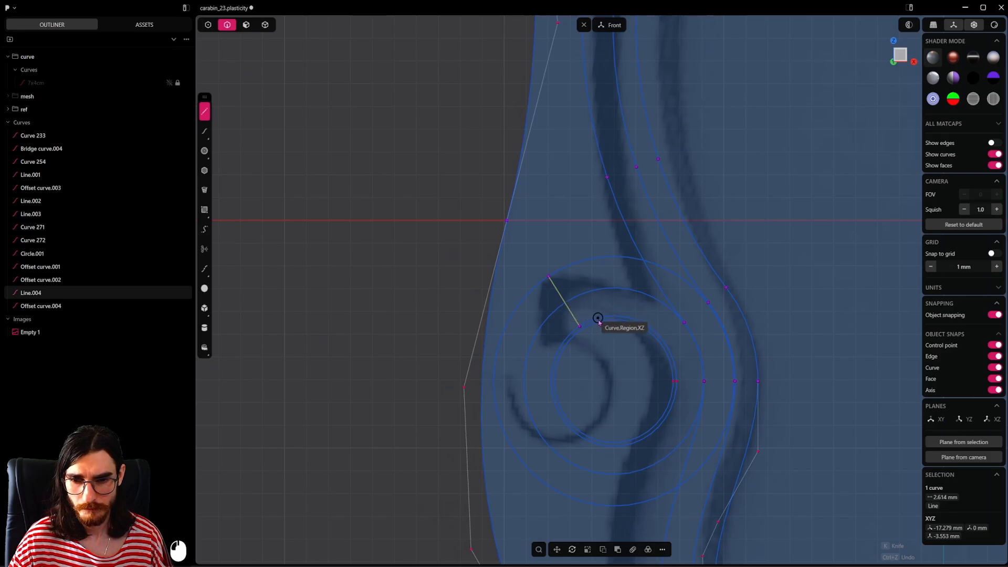
# Step: Draw two radial lines about 2.6 mm long from the innermost to the outermost hook circle, one near the top and one horizontal on the left
pyautogui.click(602, 317)
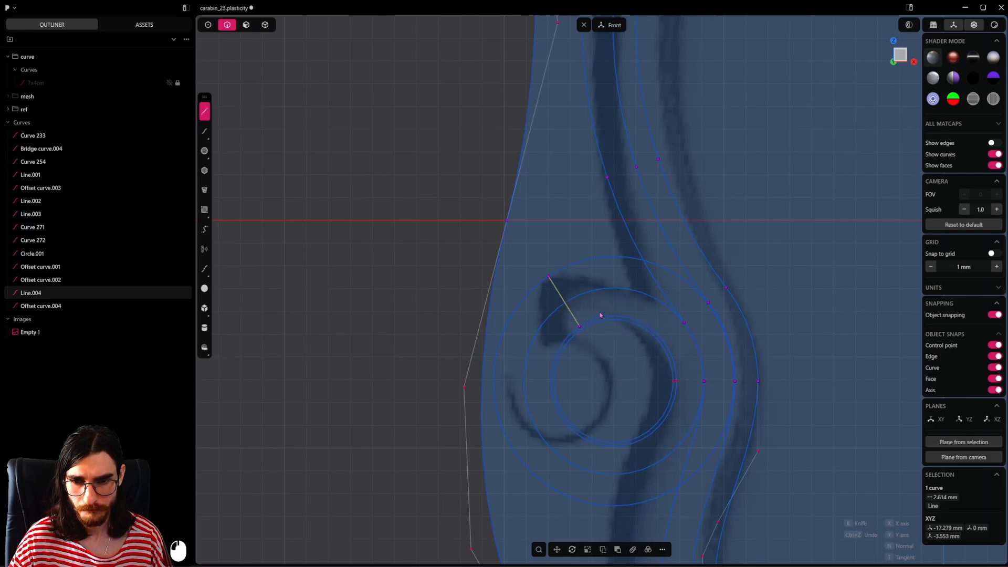
pyautogui.click(591, 258)
pyautogui.click(246, 25)
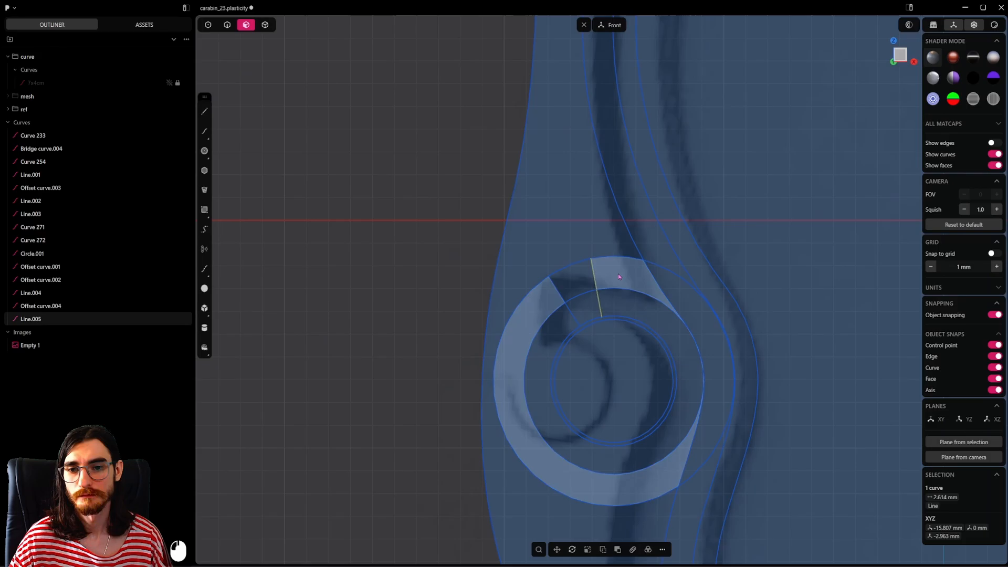
pyautogui.click(671, 288)
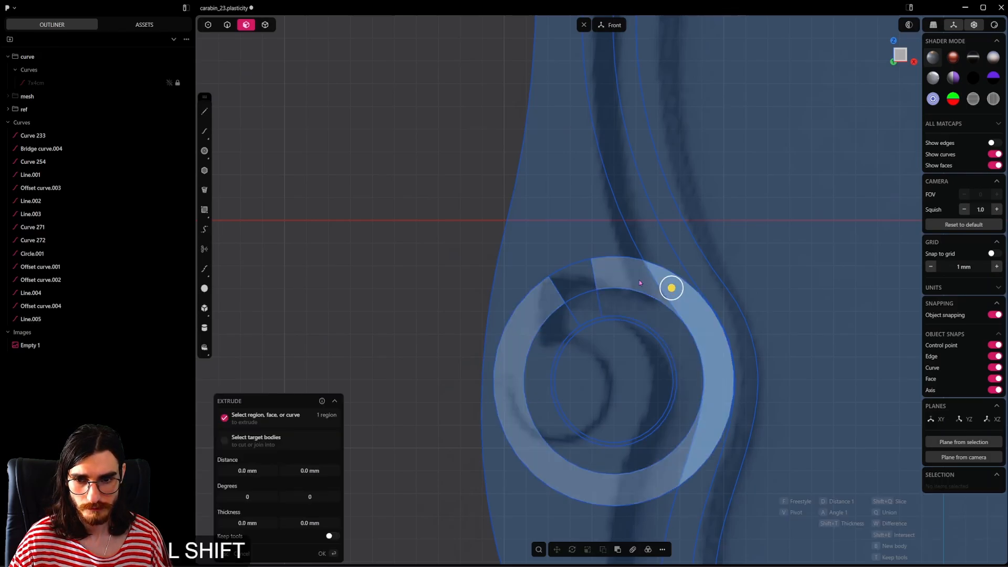
pyautogui.click(204, 111)
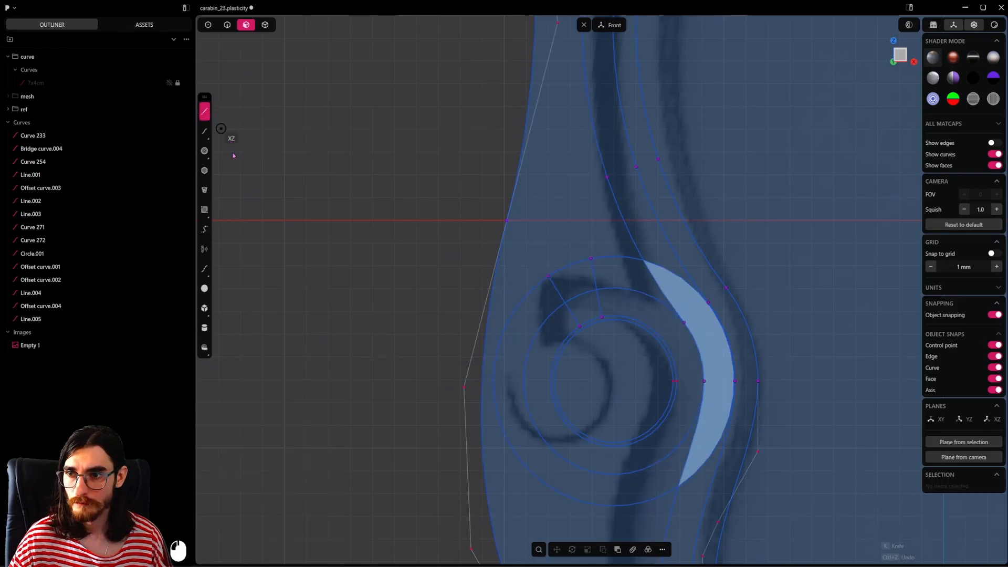
pyautogui.click(551, 379)
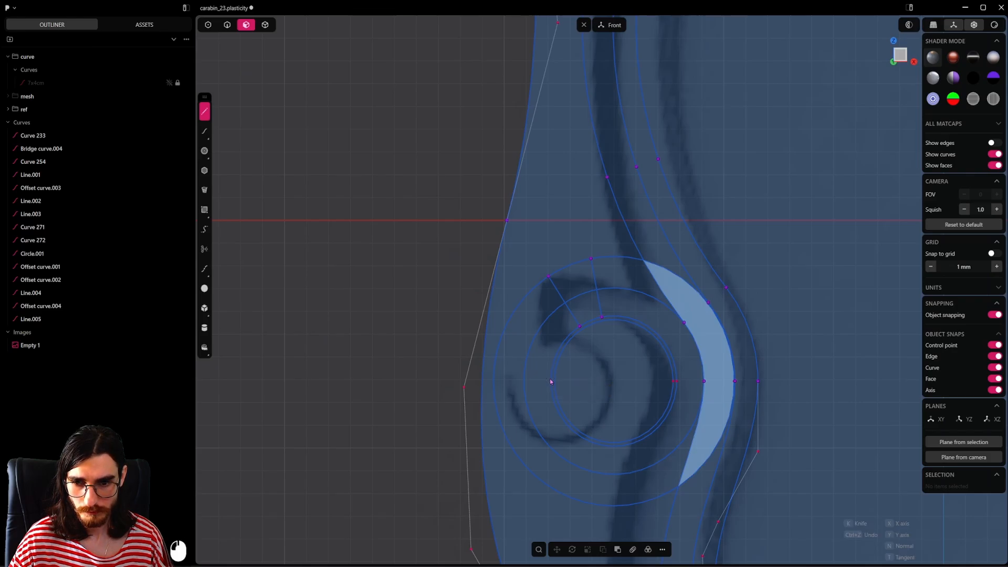
pyautogui.click(493, 382)
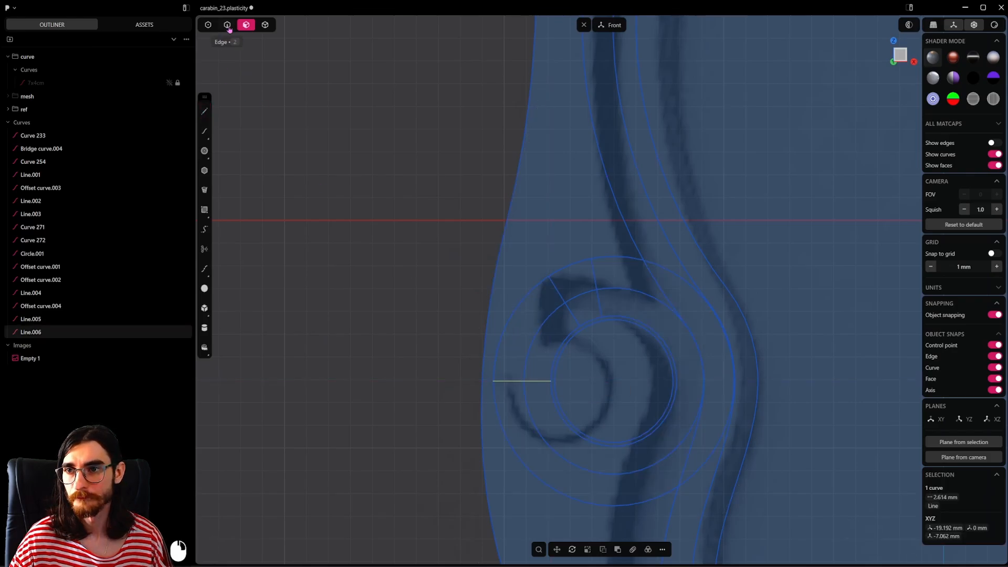
pyautogui.click(670, 250)
pyautogui.press('e')
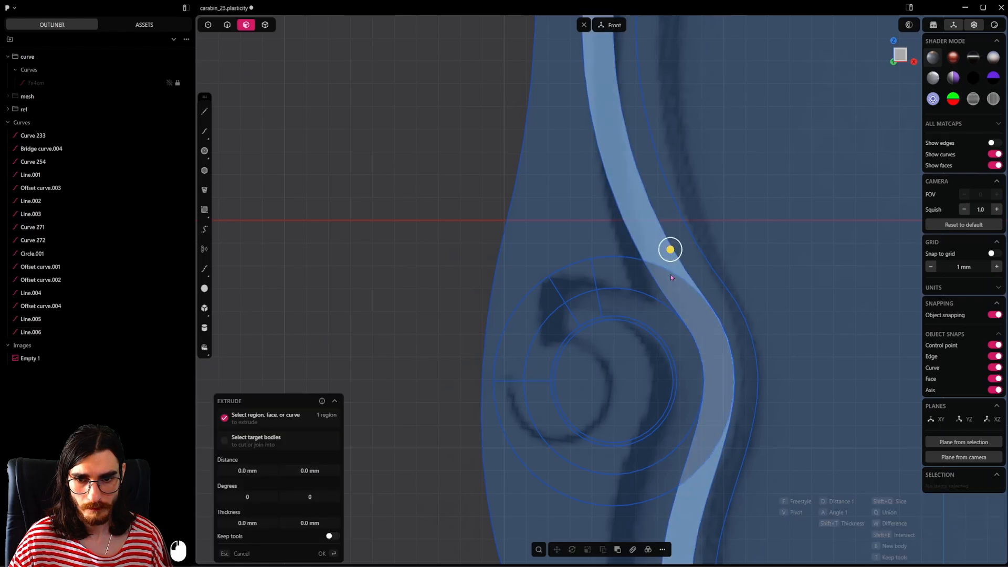
pyautogui.keyDown('shift'); pyautogui.click(644, 291); pyautogui.keyUp('shift')
pyautogui.keyDown('shift'); pyautogui.click(644, 289); pyautogui.keyUp('shift')
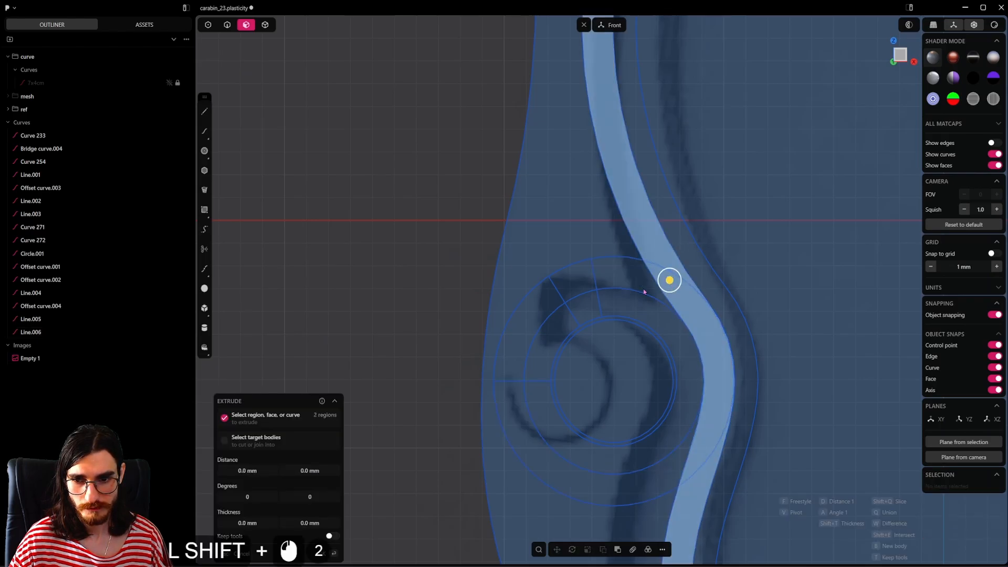
pyautogui.keyDown('shift'); pyautogui.click(572, 281); pyautogui.keyUp('shift')
pyautogui.keyDown('shift'); pyautogui.click(586, 308); pyautogui.keyUp('shift')
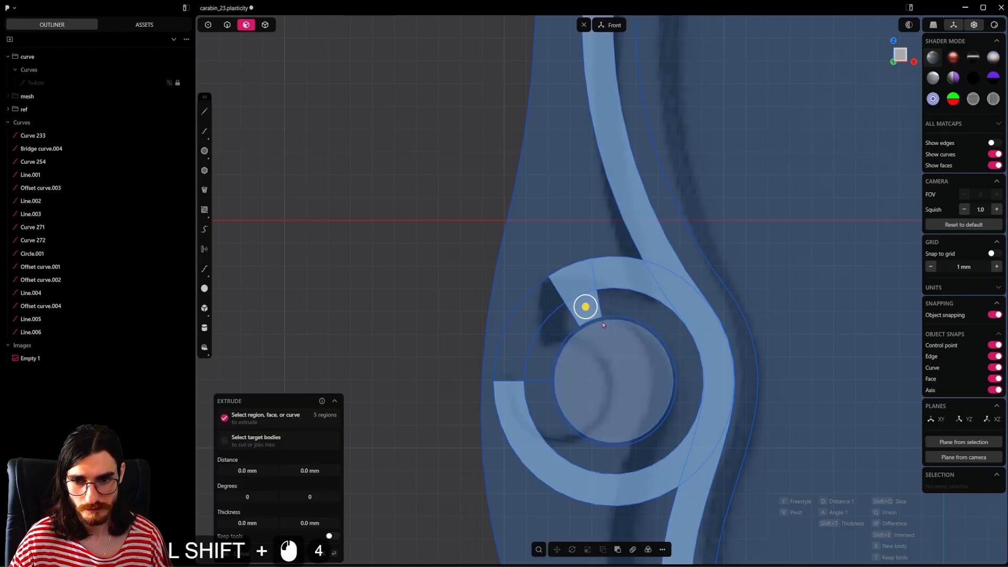
pyautogui.keyDown('shift'); pyautogui.click(601, 319); pyautogui.keyUp('shift')
pyautogui.scroll(5, 389, 256)
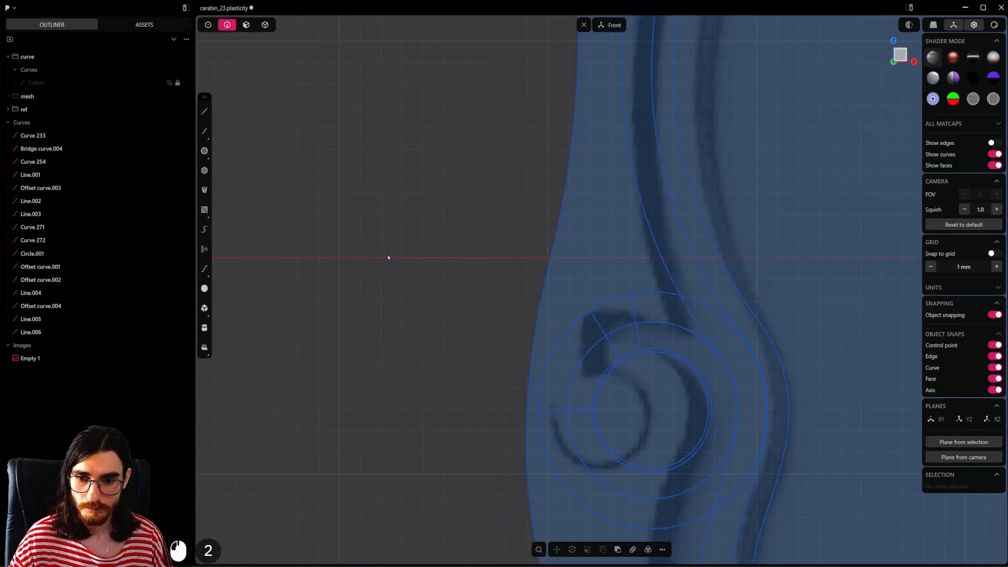
# Step: Try to scale the three radial hook lines together and undo it
pyautogui.click(587, 424)
pyautogui.keyDown('shift'); pyautogui.click(620, 341); pyautogui.keyUp('shift')
pyautogui.keyDown('shift'); pyautogui.click(654, 339); pyautogui.keyUp('shift')
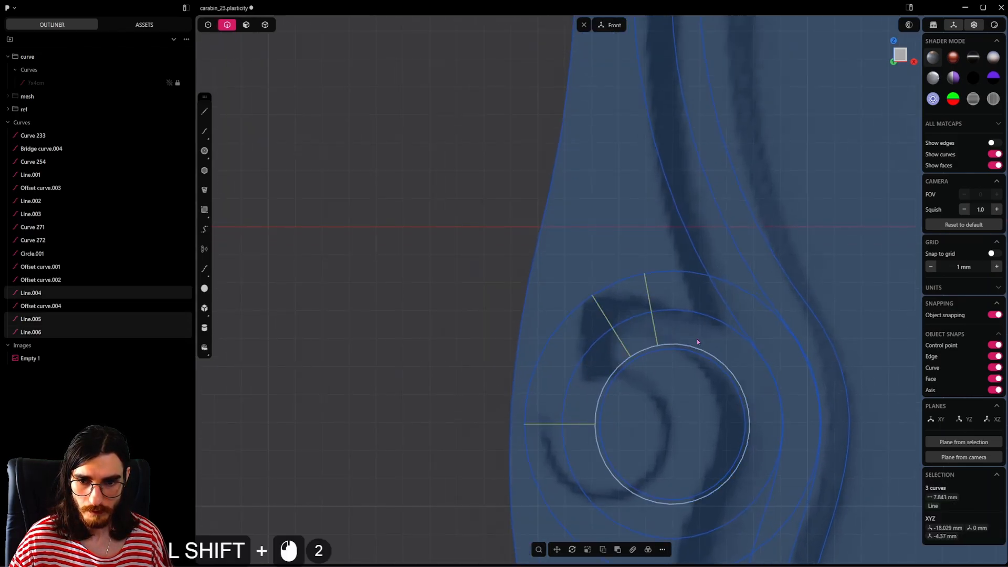
pyautogui.press('s')
pyautogui.hotkey('ctrl', 'z')
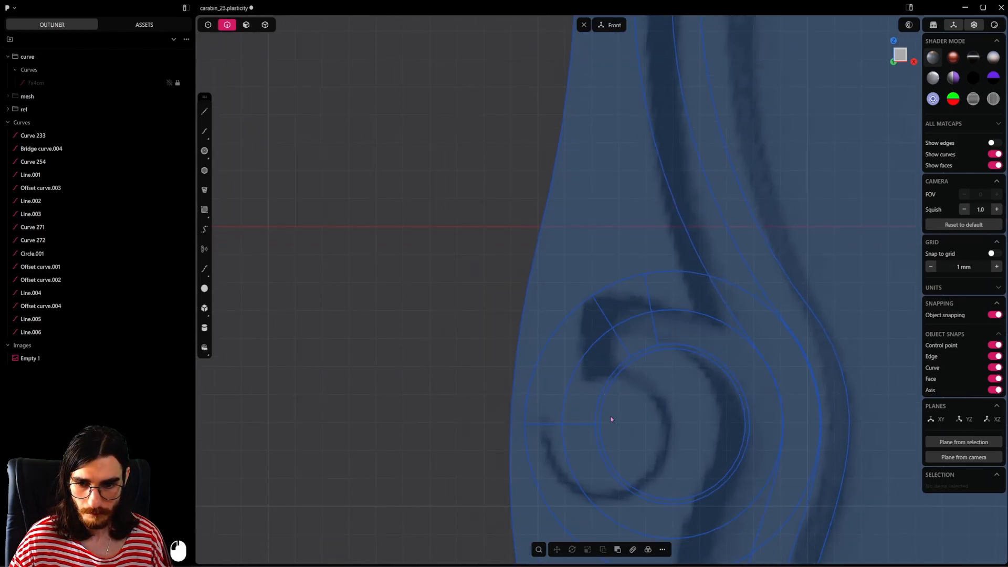
# Step: Scale up the horizontal, slanted and upper radial hook lines one by one to about 4 mm each, extending past both ends
pyautogui.click(588, 424)
pyautogui.press('s')
pyautogui.click(711, 418)
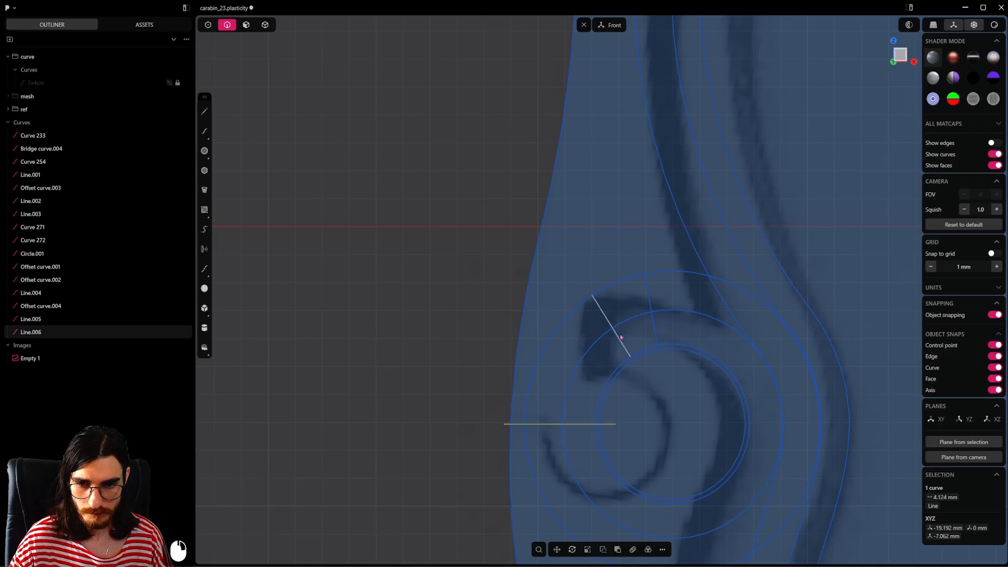
pyautogui.click(625, 341)
pyautogui.press('s')
pyautogui.rightClick(656, 336)
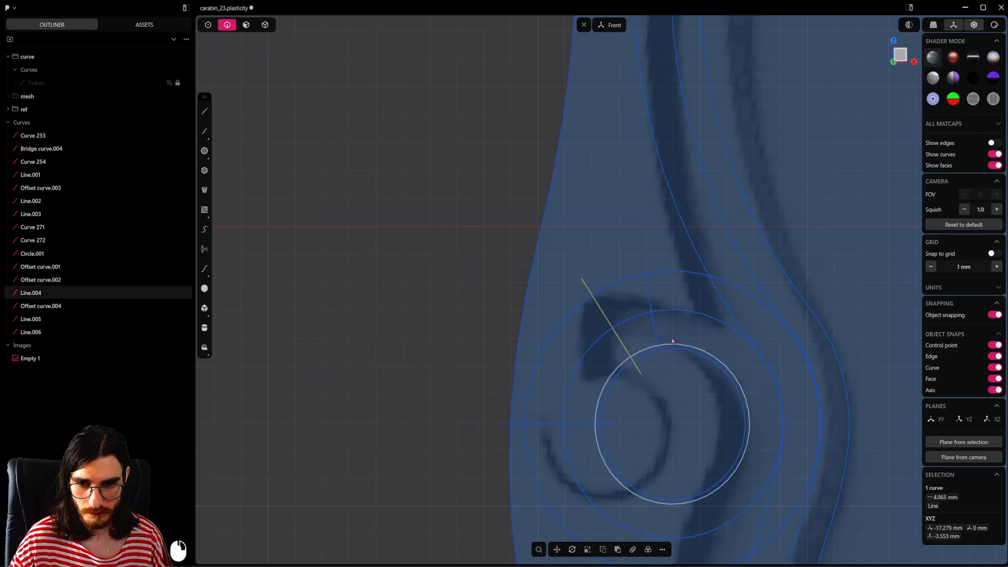
pyautogui.click(671, 343)
pyautogui.click(655, 332)
pyautogui.press('s')
pyautogui.scroll(-5, 695, 379)
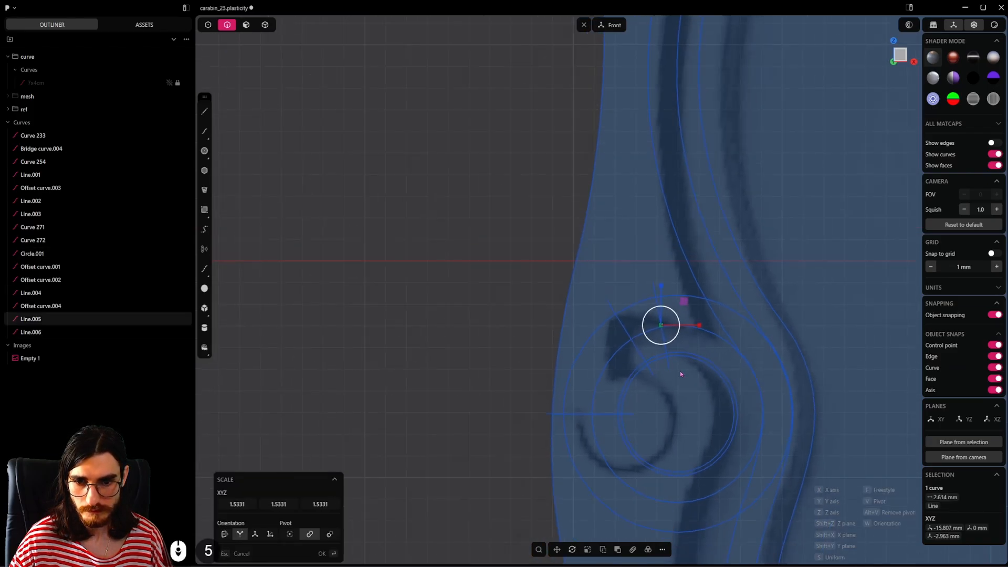
pyautogui.keyDown('shift'); pyautogui.click(572, 293); pyautogui.keyUp('shift')
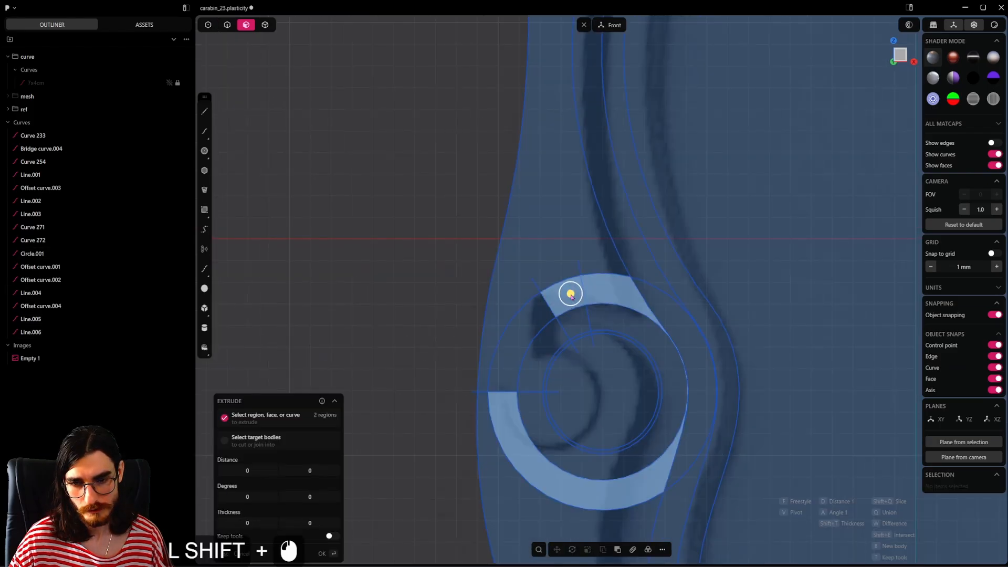
pyautogui.keyDown('shift'); pyautogui.click(578, 319); pyautogui.keyUp('shift')
pyautogui.keyDown('shift'); pyautogui.click(606, 333); pyautogui.keyUp('shift')
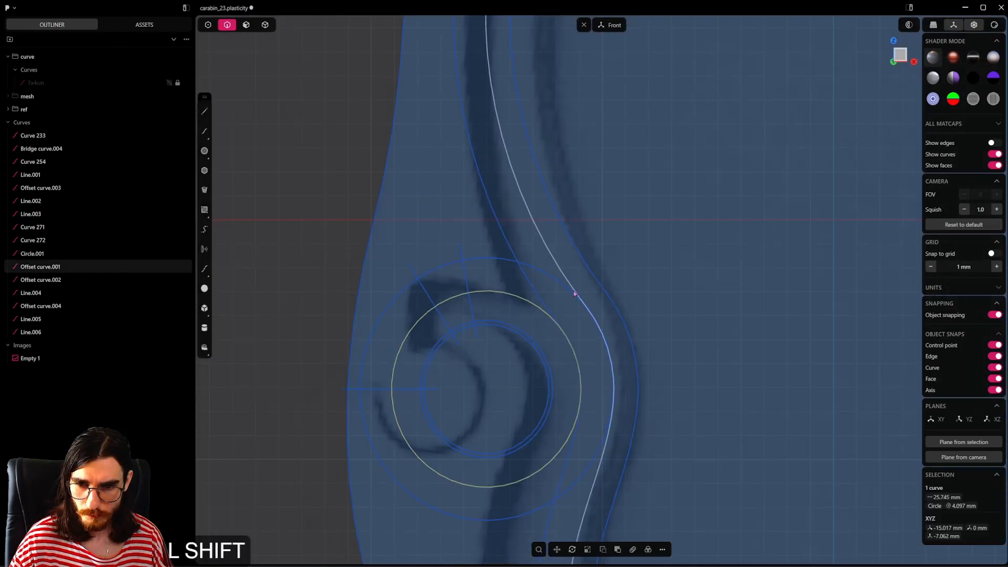
pyautogui.keyDown('shift'); pyautogui.click(570, 296); pyautogui.keyUp('shift')
pyautogui.scroll(7, 579, 344)
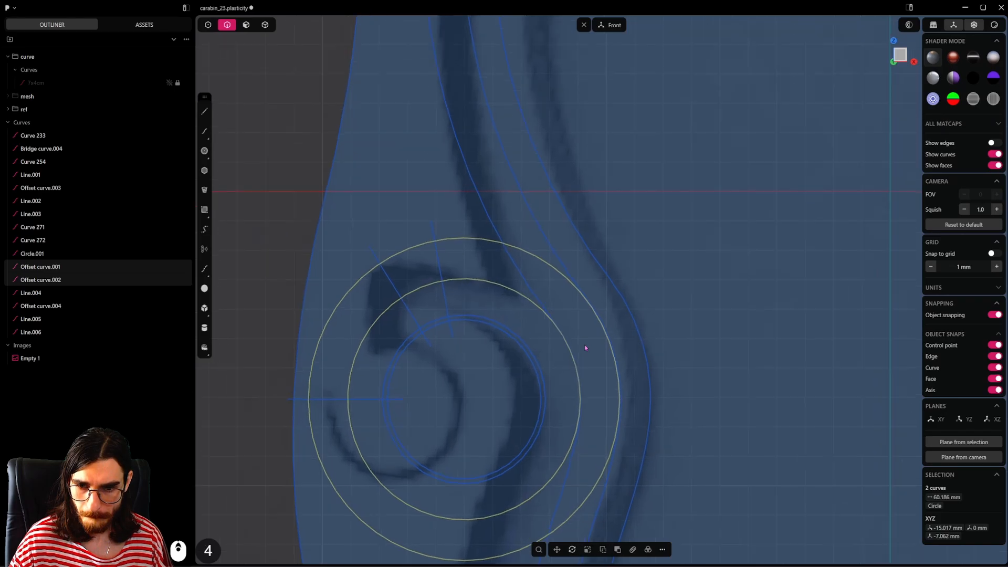
pyautogui.scroll(-2, 584, 345)
pyautogui.keyDown('shift'); pyautogui.moveTo(584, 344); pyautogui.dragTo(632, 342, button='middle'); pyautogui.keyUp('shift')
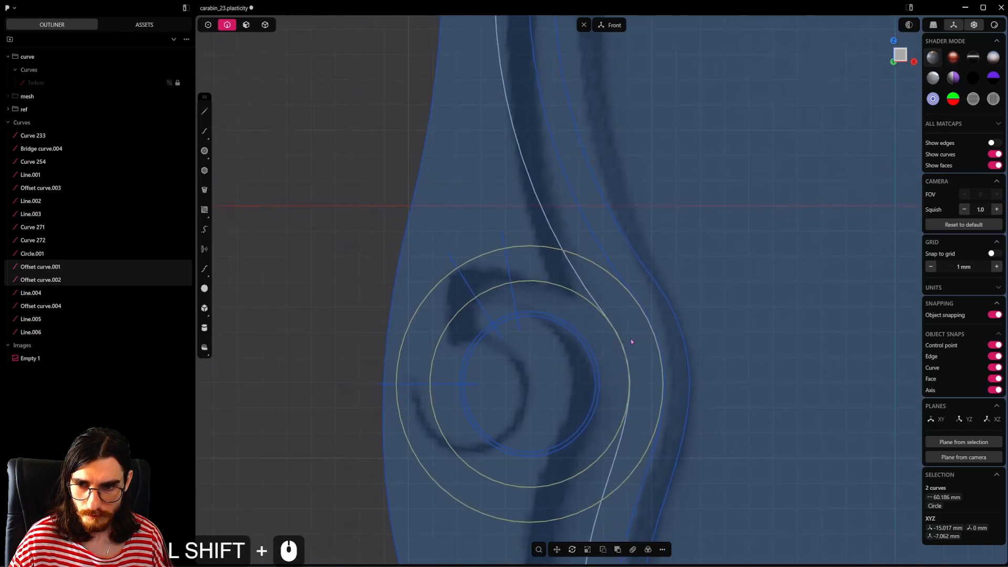
# Step: Scale the innermost hook circle down to about 0.9 of its size, widening the thin gap around it
pyautogui.click(574, 339)
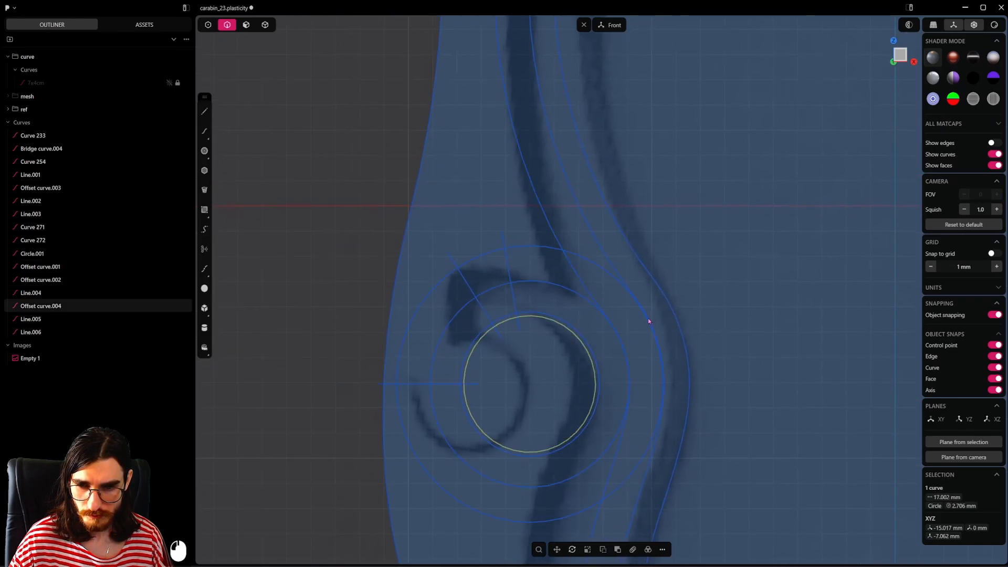
pyautogui.press('s')
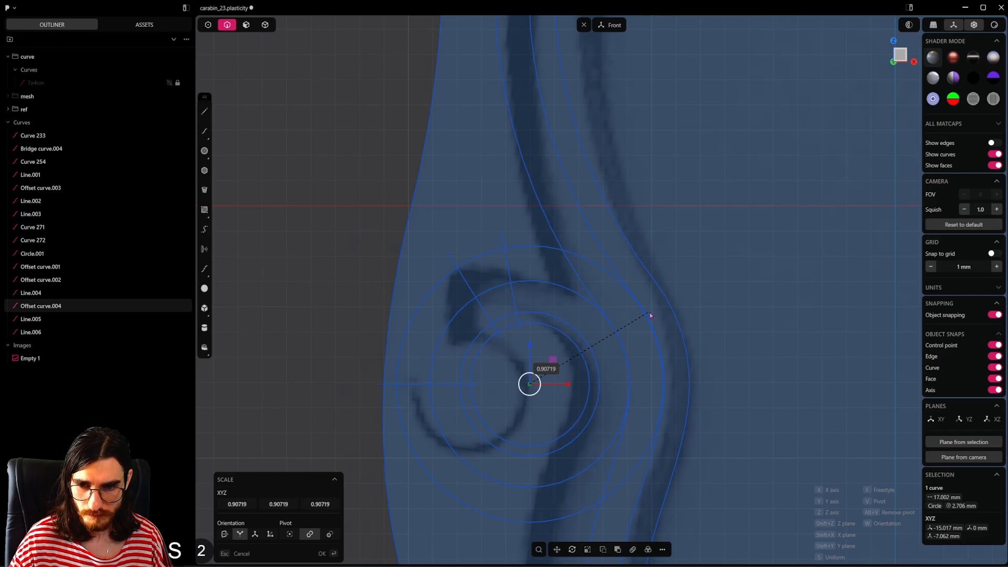
pyautogui.click(588, 304)
# Step: Delete the two large outer hook circles, keeping the two small inner ones
pyautogui.click(574, 302)
pyautogui.click(588, 270)
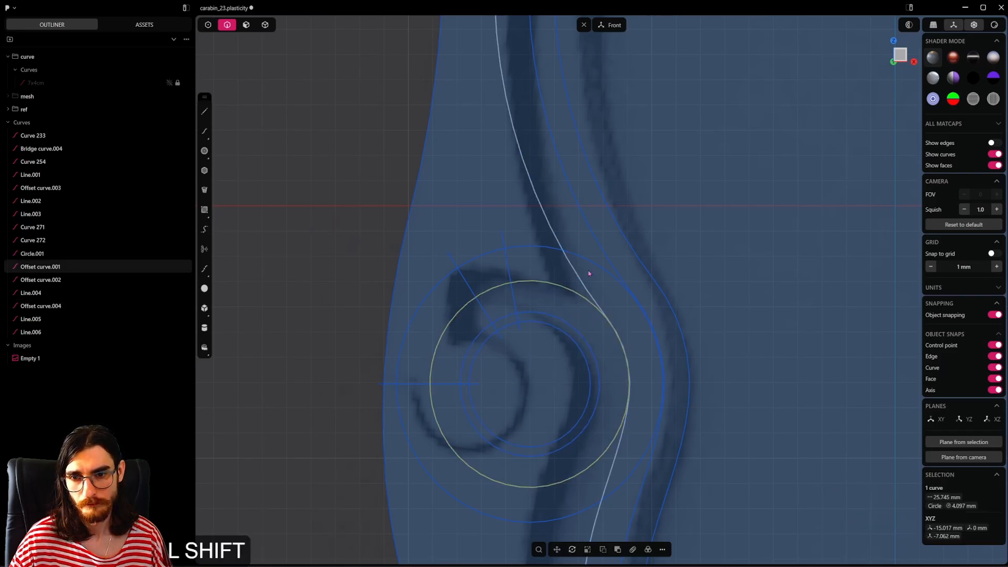
pyautogui.keyDown('shift'); pyautogui.click(596, 276); pyautogui.keyUp('shift')
pyautogui.scroll(-3, 604, 297)
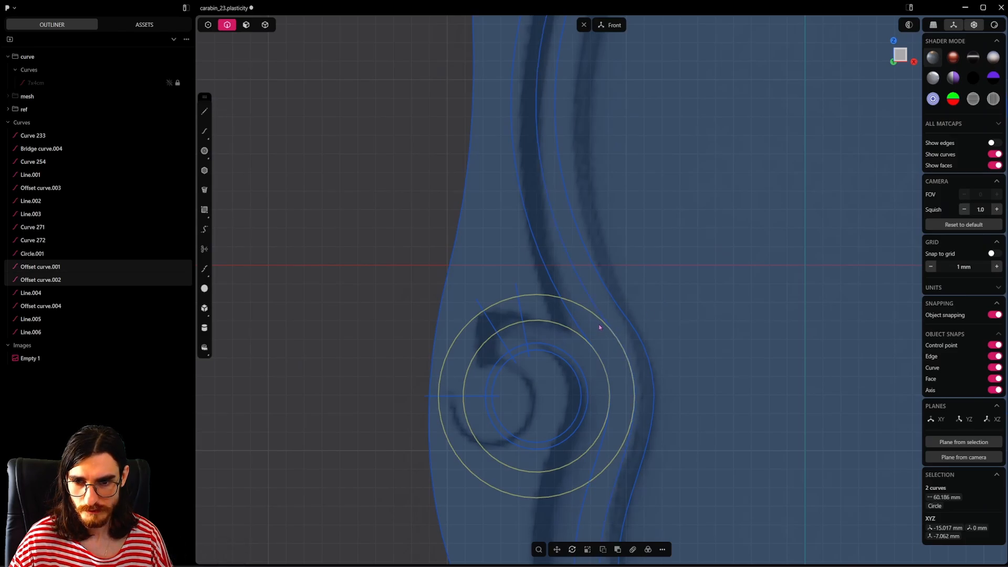
pyautogui.press('x')
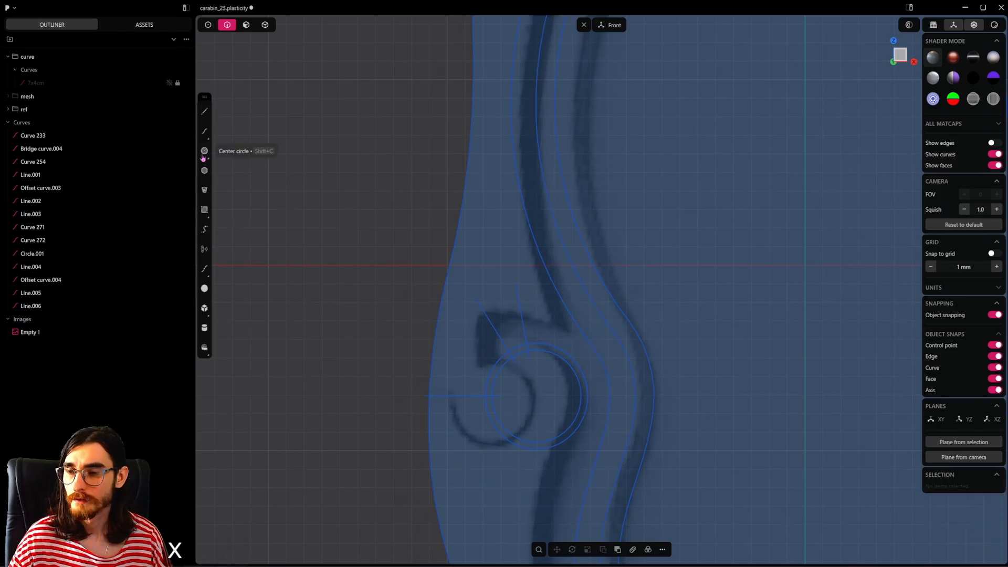
# Step: Offset the larger inner hook circle outward with freestyle offset to the slot's nearer curve, giving a radius of about 4.11 mm
pyautogui.scroll(3, 399, 273)
pyautogui.click(625, 413)
pyautogui.keyDown('shift'); pyautogui.moveTo(638, 420); pyautogui.dragTo(632, 395, button='middle'); pyautogui.keyUp('shift')
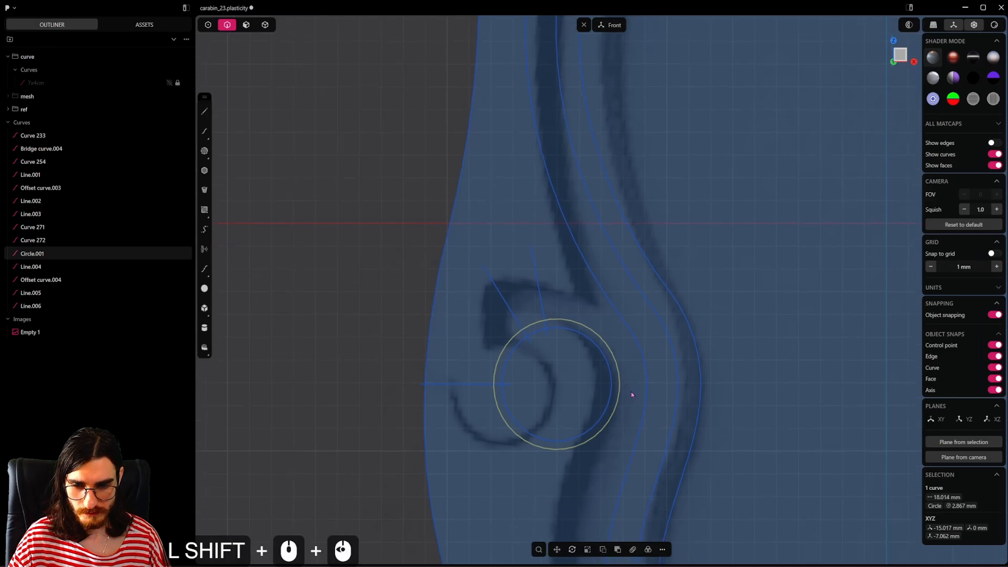
pyautogui.press('2')
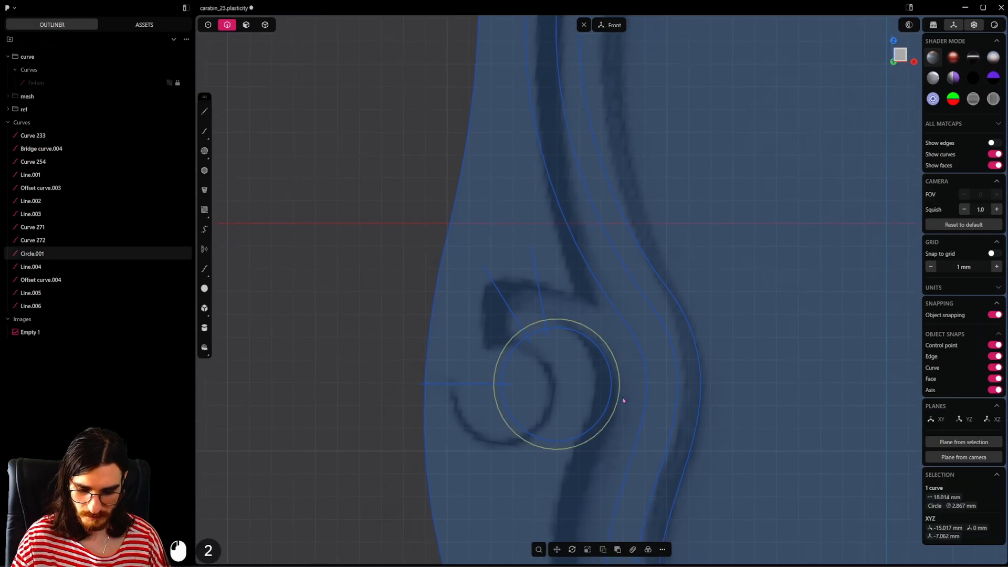
pyautogui.press('o')
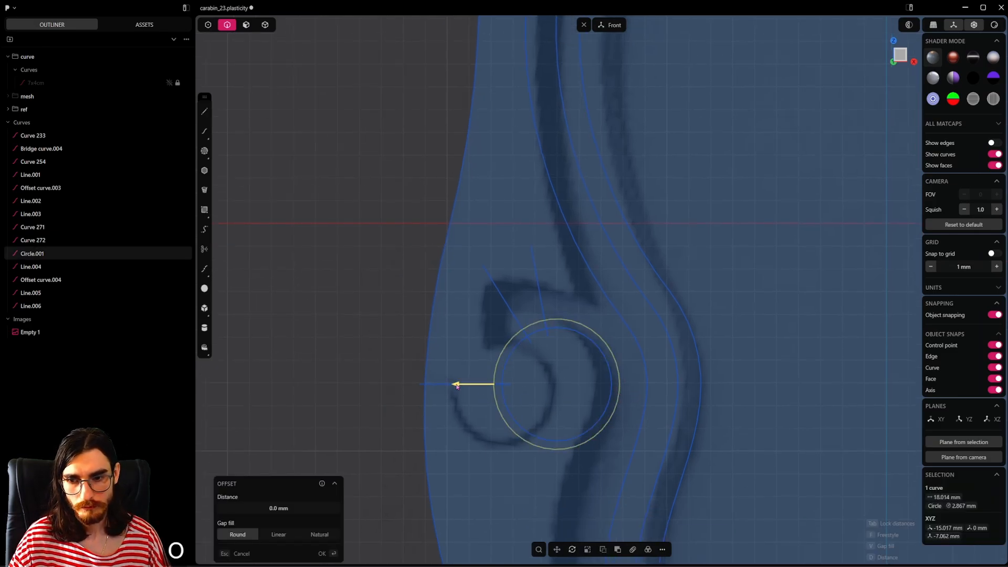
pyautogui.moveTo(456, 386); pyautogui.dragTo(429, 385)
pyautogui.press('f')
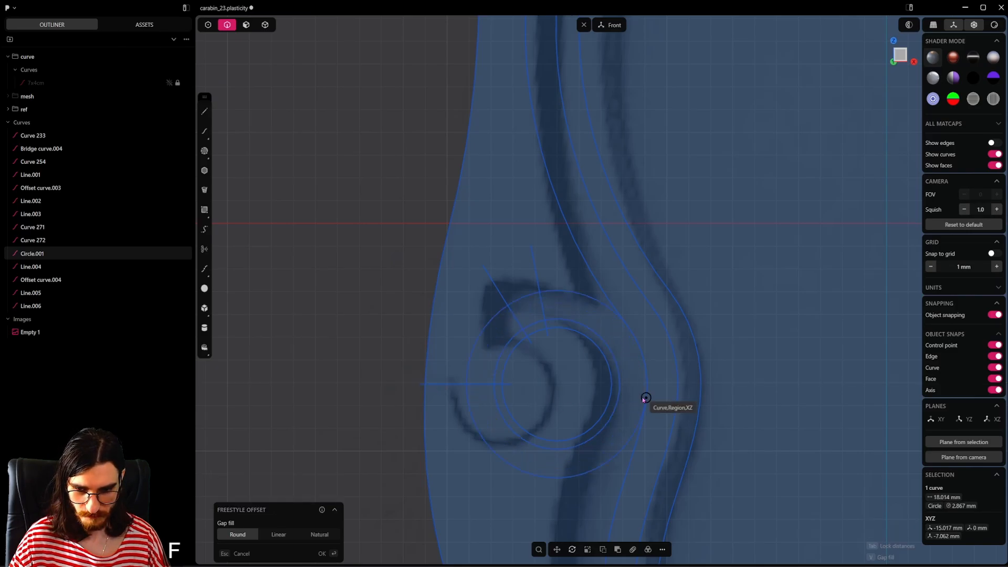
pyautogui.click(643, 385)
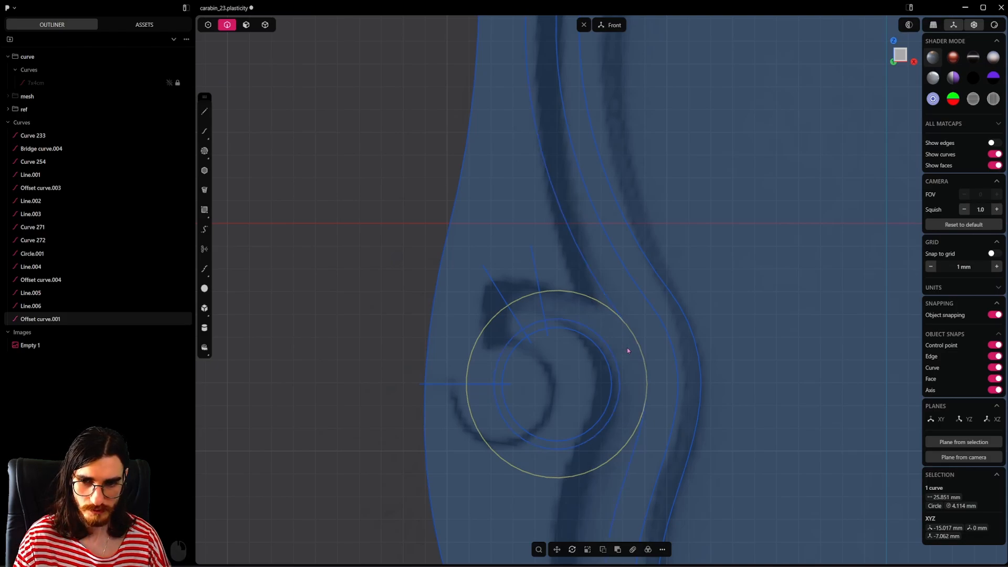
# Step: Offset the new hook circle outward with freestyle offset to the strip's far curve, giving a radius of about 5.52 mm
pyautogui.press('o')
pyautogui.moveTo(428, 383); pyautogui.dragTo(405, 385)
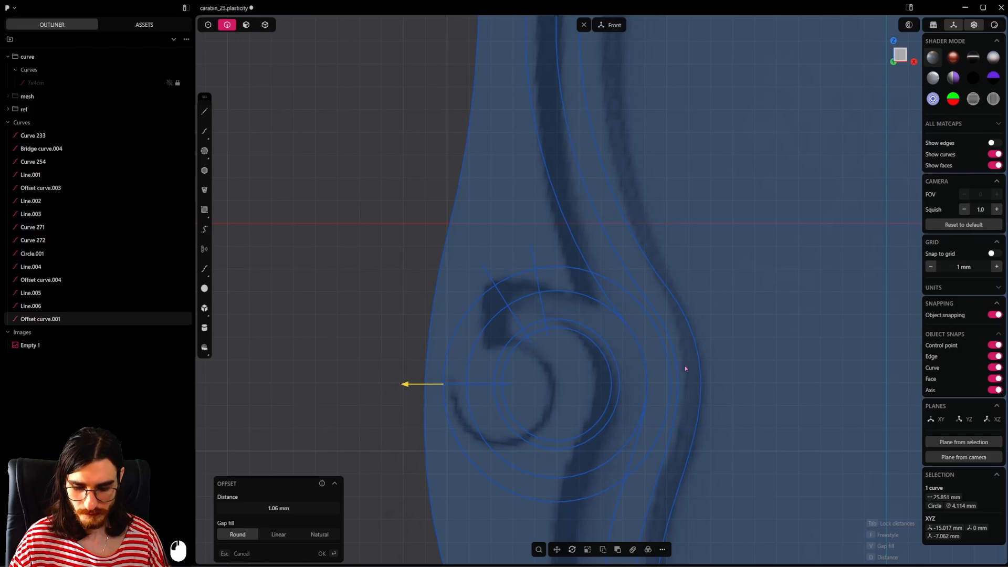
pyautogui.press('f')
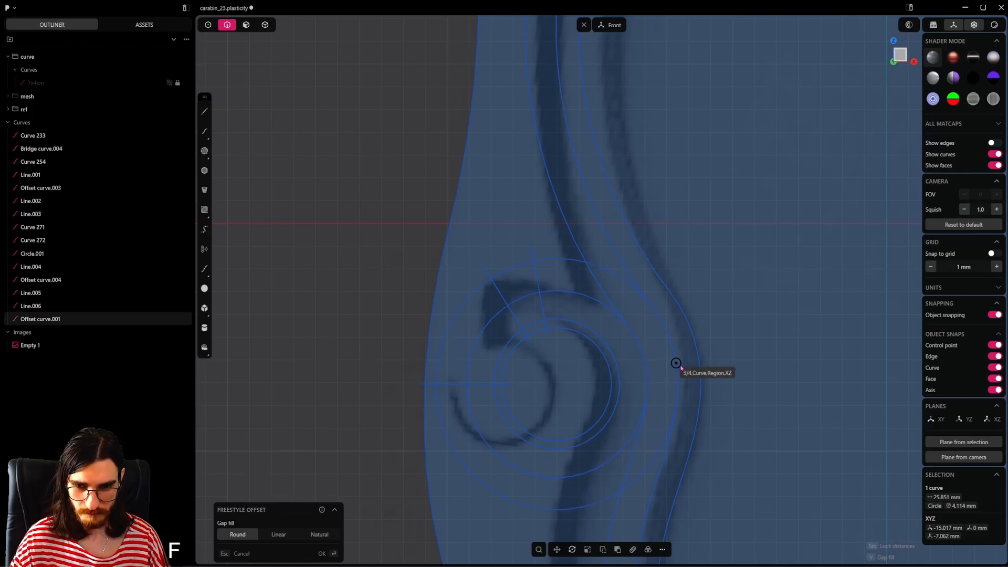
# Step: Start an extrusion of the frame's upper and lower regions, the whole thin spring strip and the left arm region
pyautogui.click(241, 28)
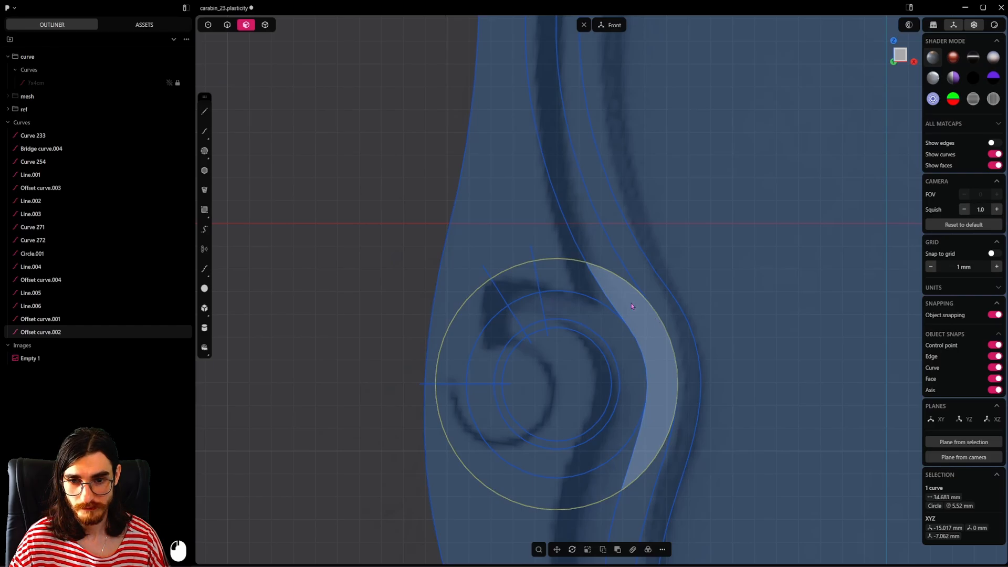
pyautogui.scroll(-10, 632, 306)
pyautogui.keyDown('shift'); pyautogui.moveTo(600, 204); pyautogui.dragTo(547, 229, button='middle'); pyautogui.keyUp('shift')
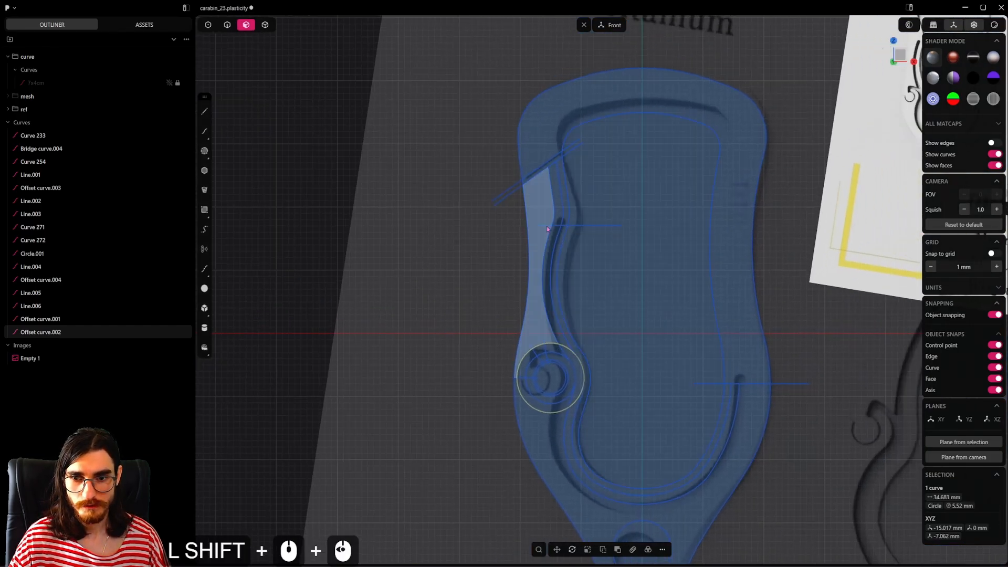
pyautogui.click(708, 94)
pyautogui.keyDown('shift'); pyautogui.click(759, 430); pyautogui.keyUp('shift')
pyautogui.keyDown('shift'); pyautogui.click(727, 400); pyautogui.keyUp('shift')
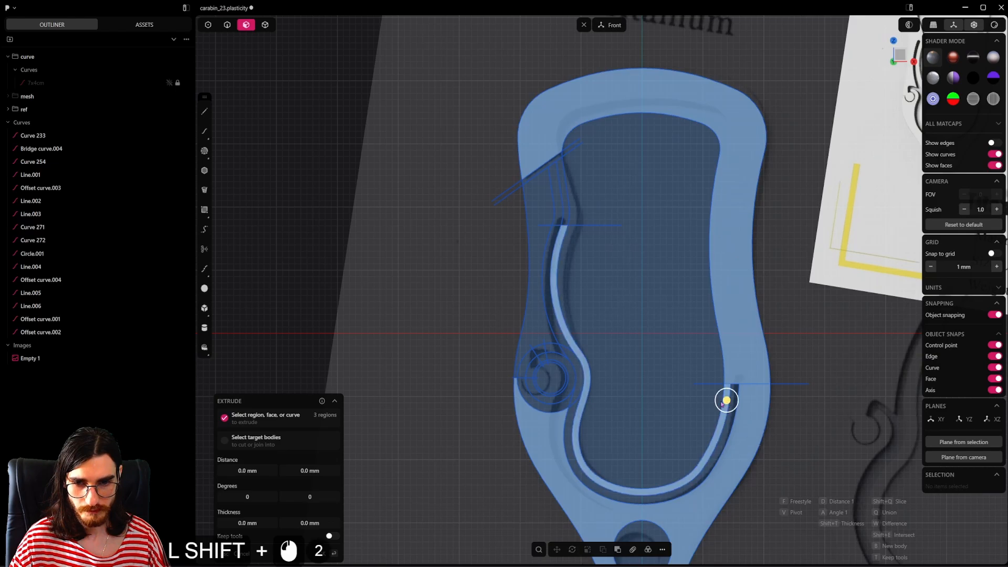
pyautogui.keyDown('shift'); pyautogui.moveTo(721, 404); pyautogui.dragTo(752, 471, button='middle'); pyautogui.keyUp('shift')
pyautogui.keyDown('shift'); pyautogui.click(595, 268); pyautogui.keyUp('shift')
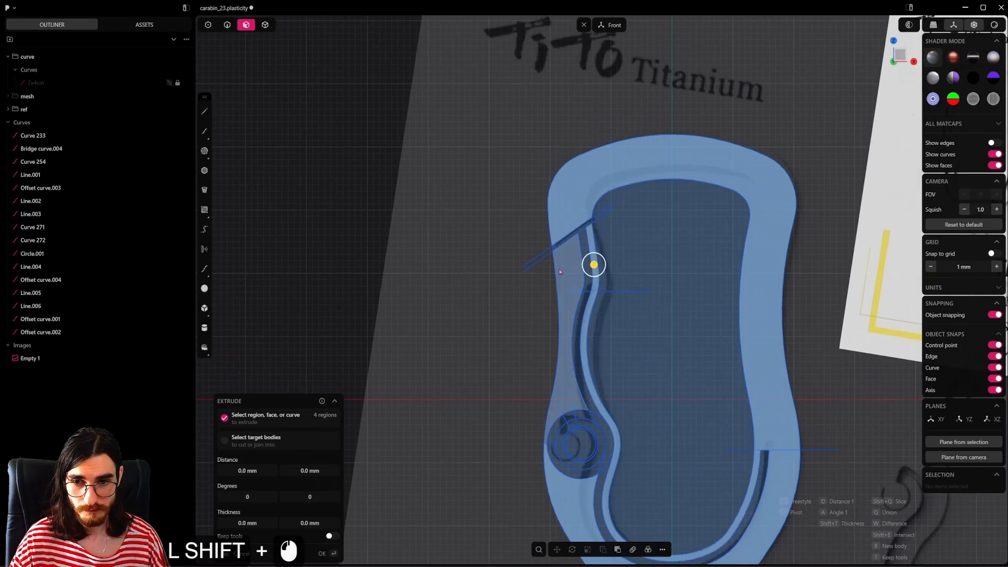
pyautogui.keyDown('shift'); pyautogui.click(558, 267); pyautogui.keyUp('shift')
pyautogui.keyDown('shift'); pyautogui.moveTo(558, 268); pyautogui.dragTo(567, 170, button='middle'); pyautogui.keyUp('shift')
# Step: Add the hook's ring sections, the band around it and the inner disc to the extrusion, leaving the hook's slot and upper opening unselected
pyautogui.keyDown('shift'); pyautogui.scroll(5, 589, 335); pyautogui.keyUp('shift')
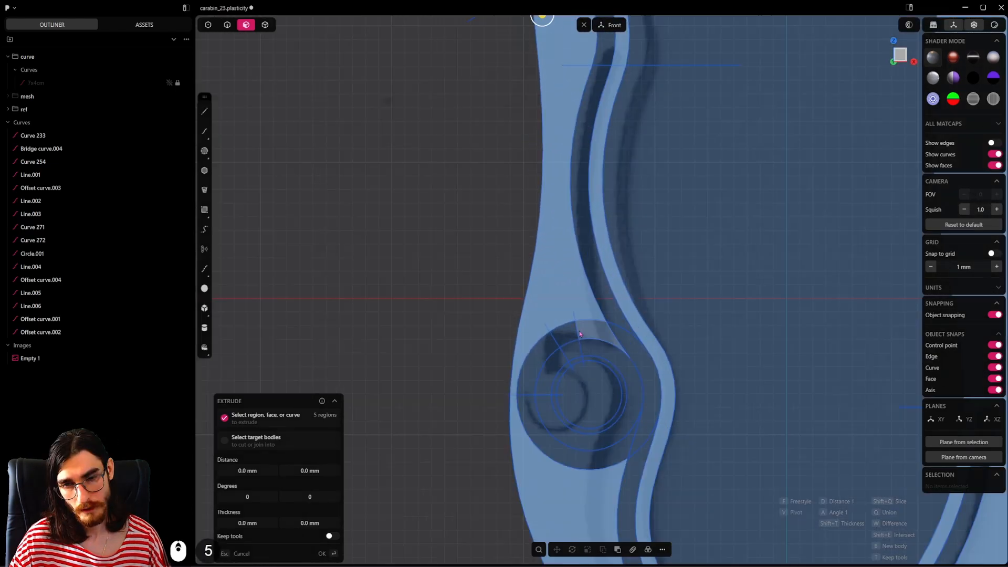
pyautogui.keyDown('shift'); pyautogui.click(570, 350); pyautogui.keyUp('shift')
pyautogui.keyDown('shift'); pyautogui.click(570, 349); pyautogui.keyUp('shift')
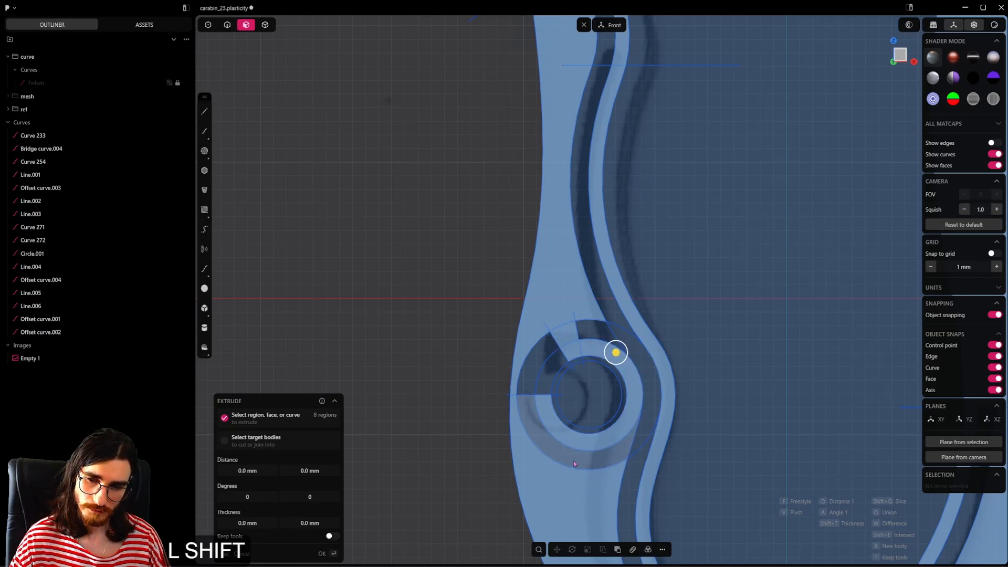
pyautogui.keyDown('shift'); pyautogui.click(546, 483); pyautogui.keyUp('shift')
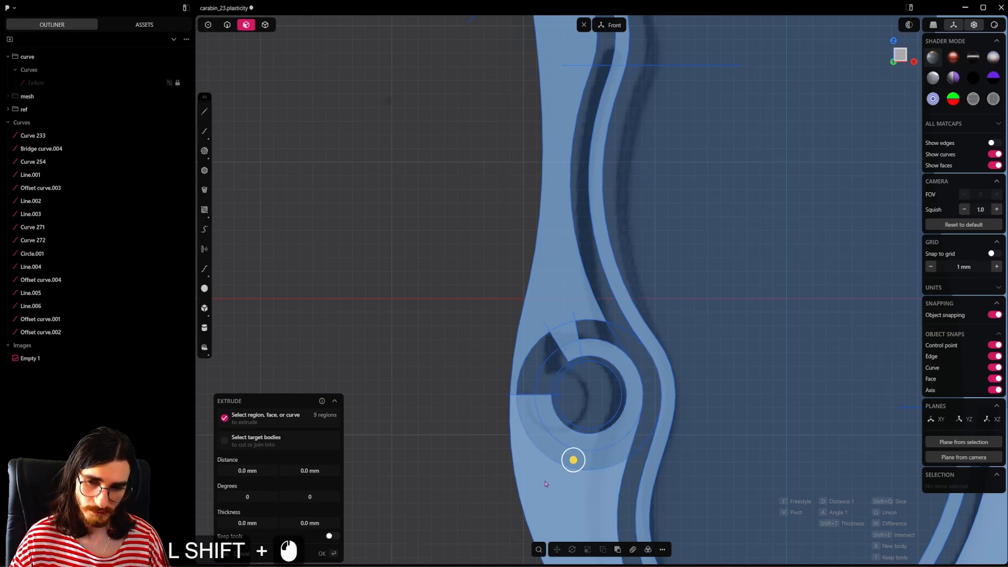
pyautogui.keyDown('shift'); pyautogui.click(537, 363); pyautogui.keyUp('shift')
pyautogui.scroll(3, 603, 328)
pyautogui.keyDown('ctrl'); pyautogui.click(556, 338); pyautogui.keyUp('ctrl')
pyautogui.keyDown('ctrl'); pyautogui.click(563, 357); pyautogui.keyUp('ctrl')
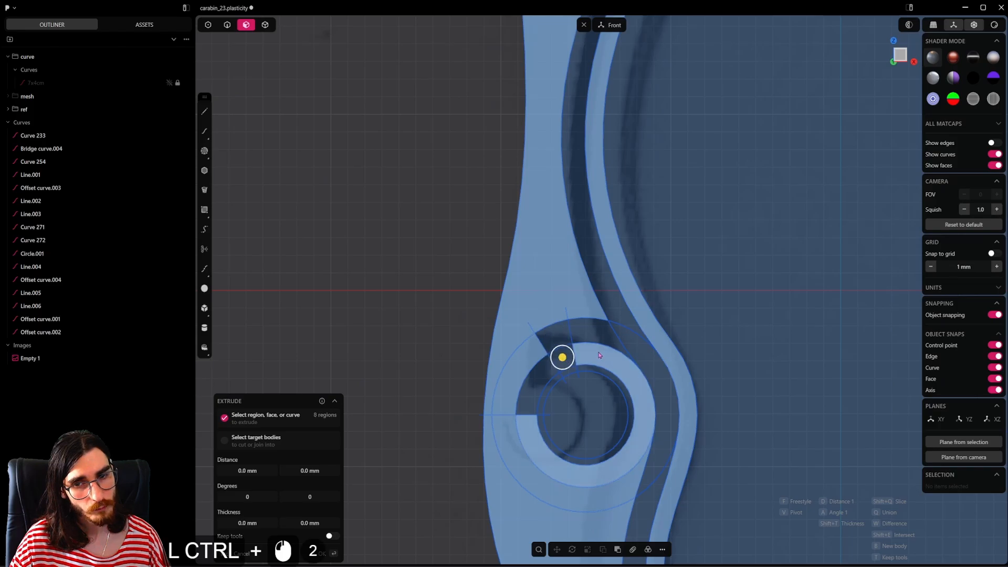
pyautogui.keyDown('shift'); pyautogui.click(534, 383); pyautogui.keyUp('shift')
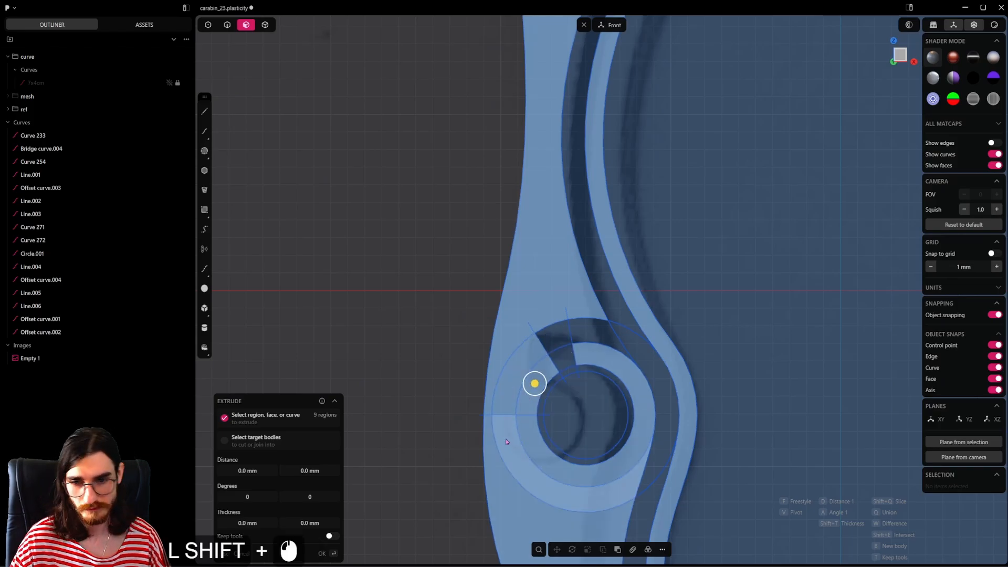
pyautogui.scroll(-1, 531, 391)
pyautogui.keyDown('shift'); pyautogui.click(541, 346); pyautogui.keyUp('shift')
pyautogui.keyDown('shift'); pyautogui.click(570, 367); pyautogui.keyUp('shift')
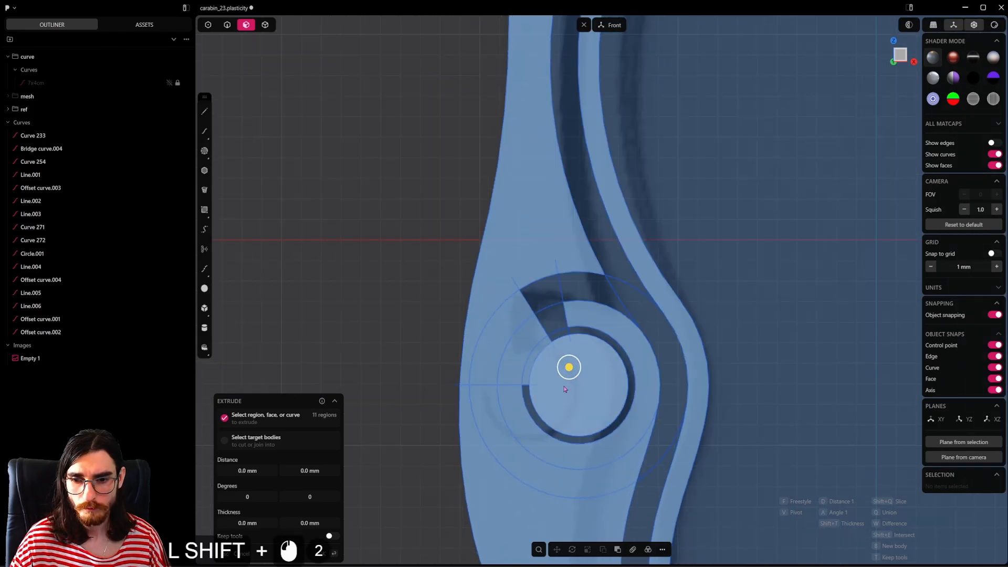
# Step: Extrude the selected carabiner regions about 1.73 mm into a solid
pyautogui.scroll(-2, 558, 356)
pyautogui.keyDown('shift'); pyautogui.moveTo(676, 364); pyautogui.dragTo(535, 475, button='middle'); pyautogui.keyUp('shift')
pyautogui.scroll(-3, 630, 357)
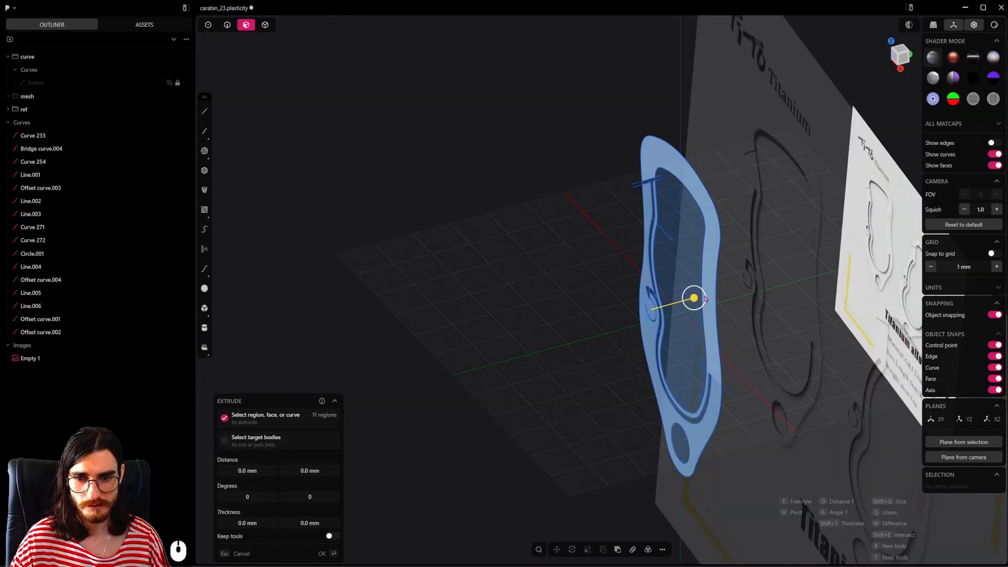
pyautogui.keyDown('shift'); pyautogui.moveTo(693, 297); pyautogui.dragTo(632, 312); pyautogui.keyUp('shift')
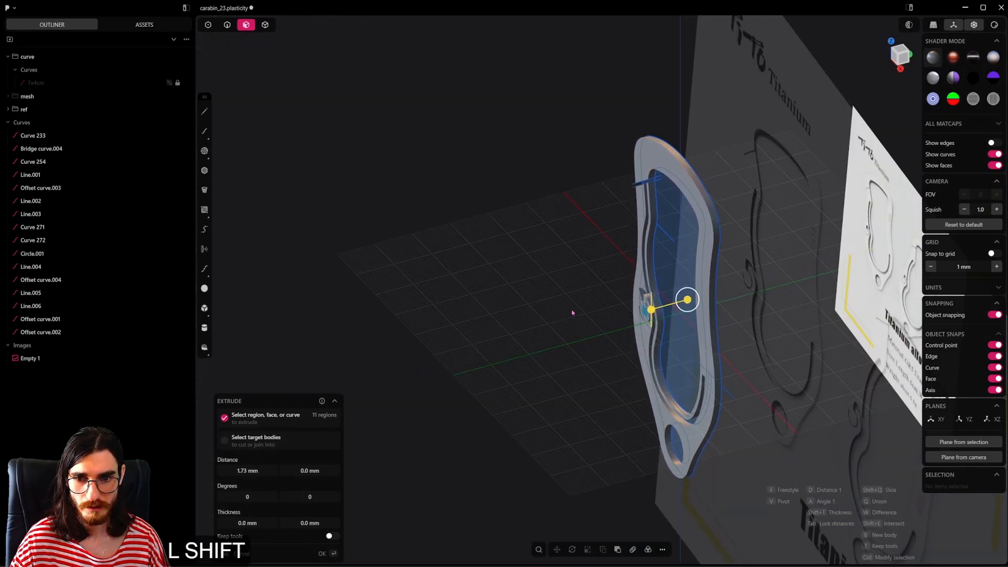
pyautogui.keyDown('shift'); pyautogui.click(579, 310); pyautogui.keyUp('shift')
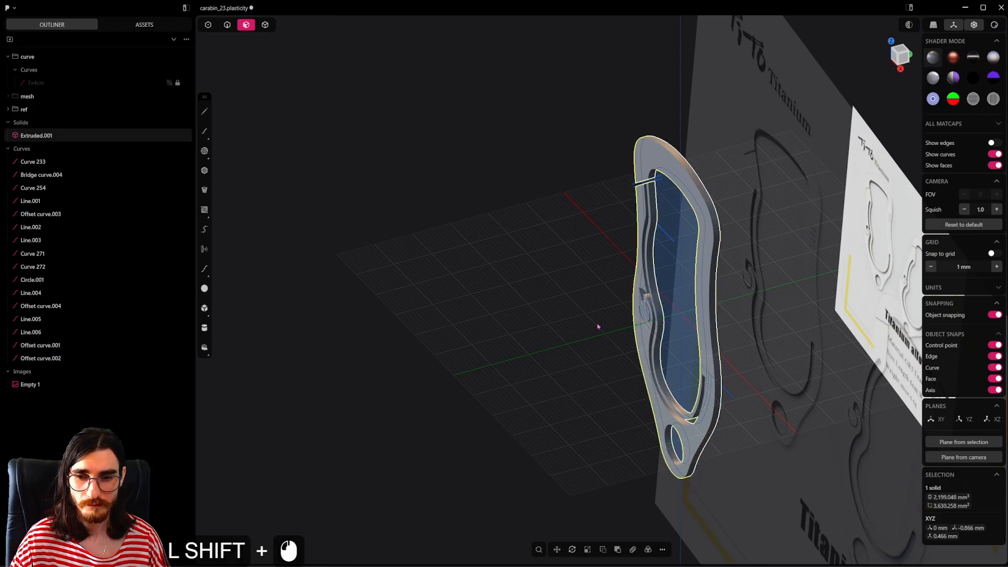
# Step: Move all loose traced curves into the curve group and hide that group, and put the extruded solid in the mesh group
pyautogui.keyDown('shift'); pyautogui.click(265, 25); pyautogui.keyUp('shift')
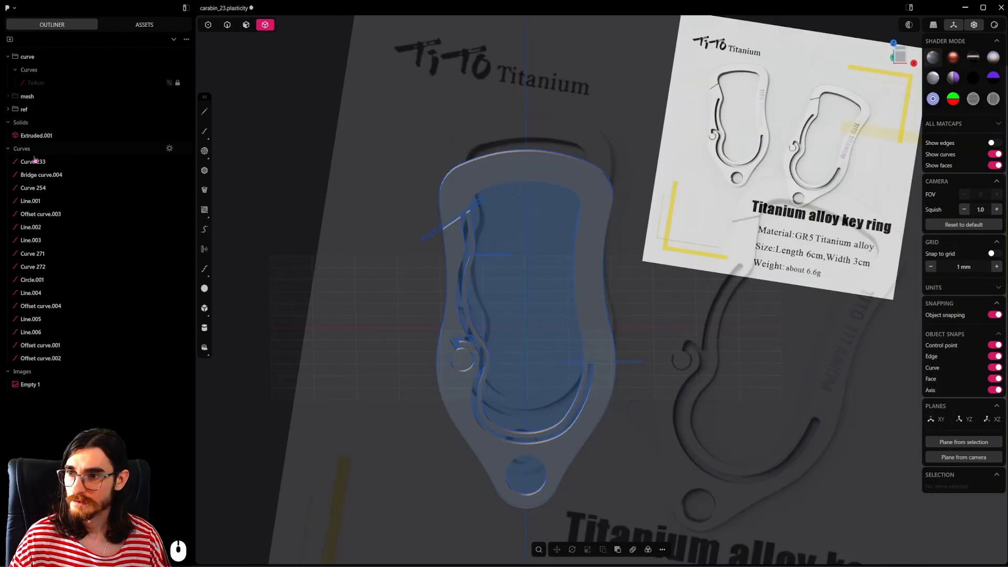
pyautogui.click(34, 161)
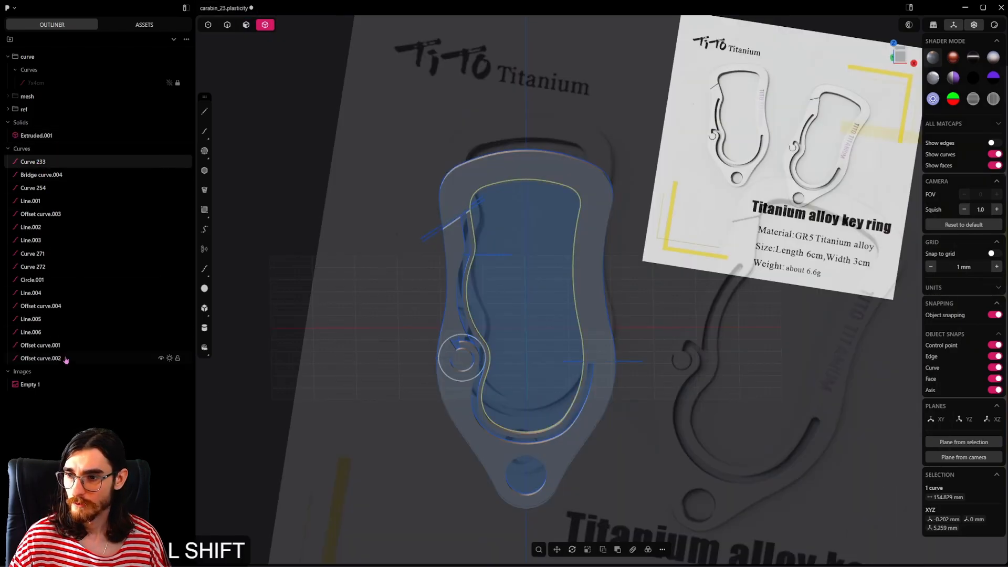
pyautogui.keyDown('shift'); pyautogui.click(54, 362); pyautogui.keyUp('shift')
pyautogui.moveTo(42, 174); pyautogui.dragTo(35, 83)
pyautogui.click(17, 58)
pyautogui.click(170, 56)
pyautogui.click(30, 110)
pyautogui.click(50, 72)
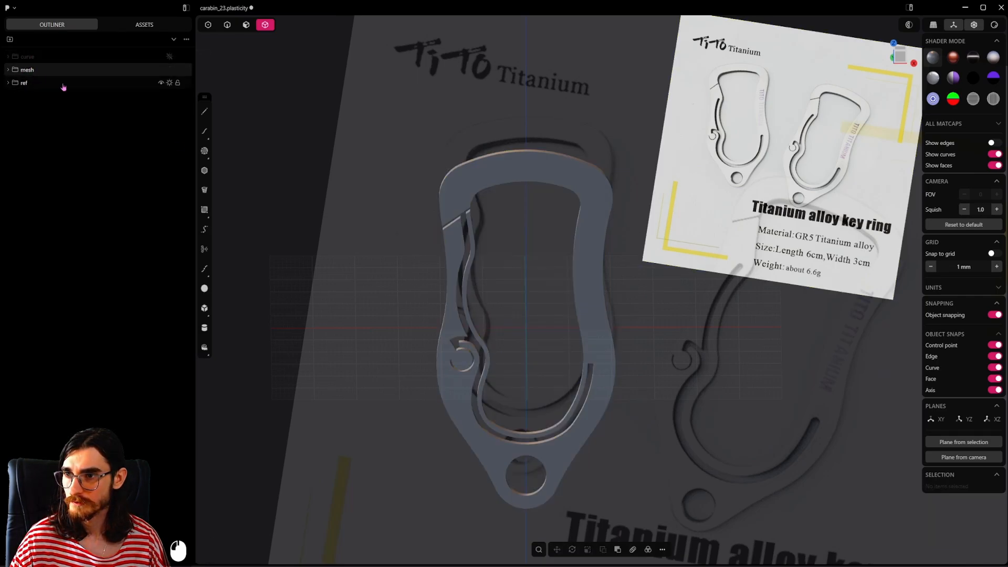
pyautogui.scroll(4, 513, 292)
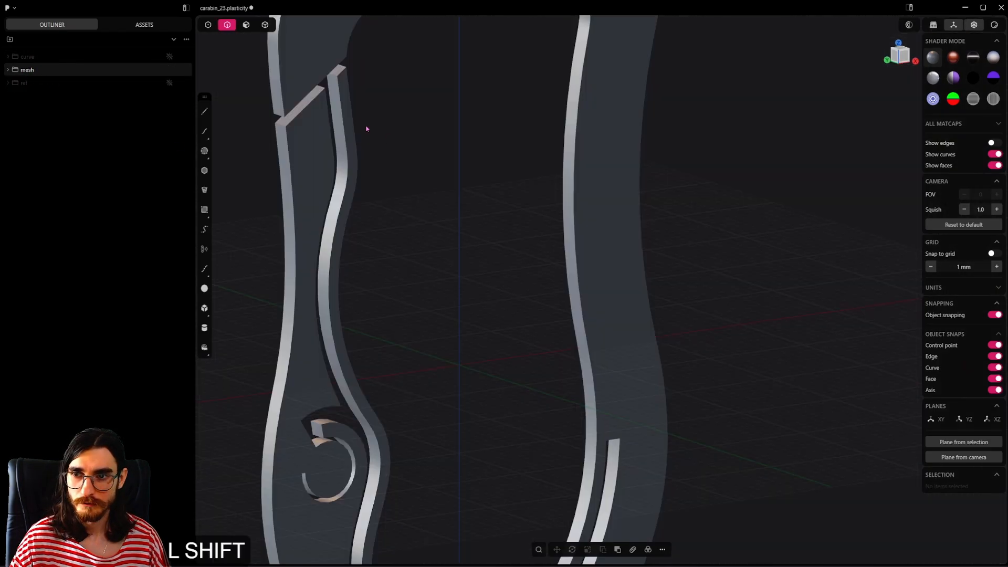
pyautogui.keyDown('shift'); pyautogui.moveTo(367, 128); pyautogui.dragTo(469, 249, button='middle'); pyautogui.keyUp('shift')
pyautogui.scroll(5, 425, 220)
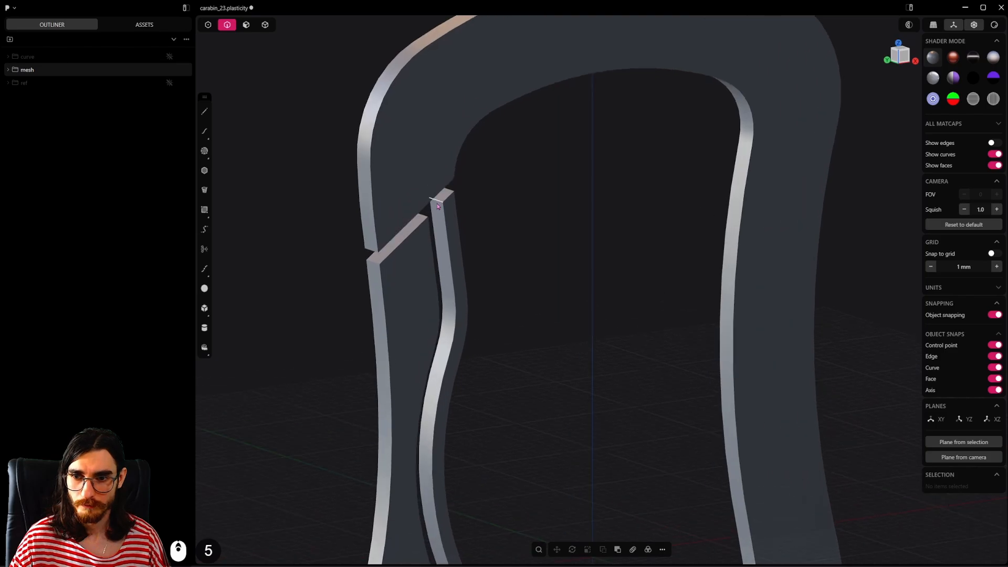
pyautogui.click(438, 202)
pyautogui.press('b')
pyautogui.keyDown('shift'); pyautogui.click(449, 192); pyautogui.keyUp('shift')
pyautogui.keyDown('alt'); pyautogui.moveTo(513, 214); pyautogui.dragTo(509, 219, button='middle'); pyautogui.keyUp('alt')
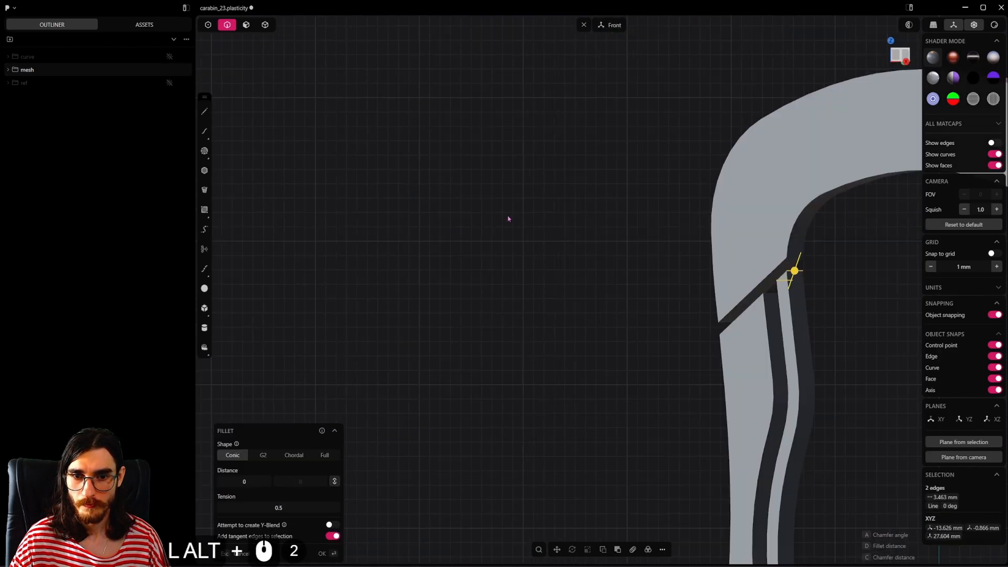
pyautogui.keyDown('alt'); pyautogui.scroll(8, 656, 285); pyautogui.keyUp('alt')
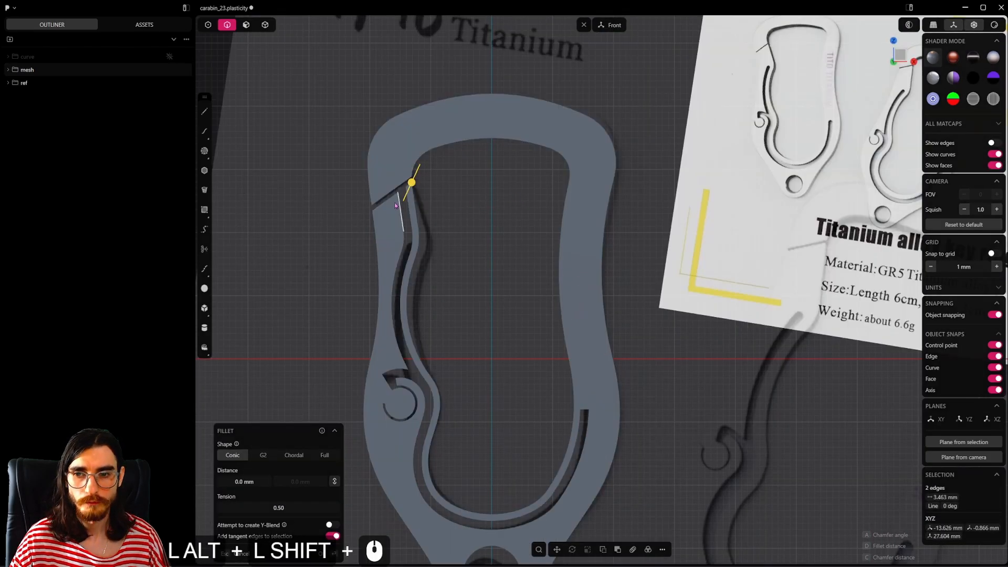
pyautogui.keyDown('alt'); pyautogui.scroll(15, 413, 205); pyautogui.keyUp('alt')
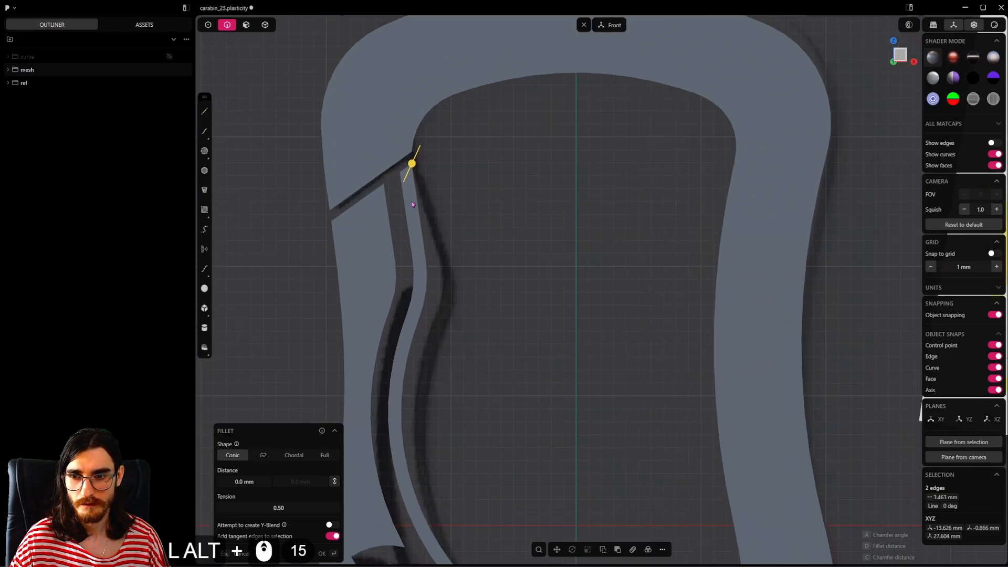
pyautogui.keyDown('alt'); pyautogui.moveTo(413, 204); pyautogui.dragTo(461, 236, button='middle'); pyautogui.keyUp('alt')
# Step: Try to push the left arm's upper inner face across the gap toward the spring strip
pyautogui.keyDown('alt'); pyautogui.click(449, 254); pyautogui.keyUp('alt')
pyautogui.keyDown('alt'); pyautogui.keyDown('shift'); pyautogui.moveTo(461, 237); pyautogui.dragTo(575, 231, button='middle'); pyautogui.keyUp('shift'); pyautogui.keyUp('alt')
pyautogui.scroll(4, 558, 236)
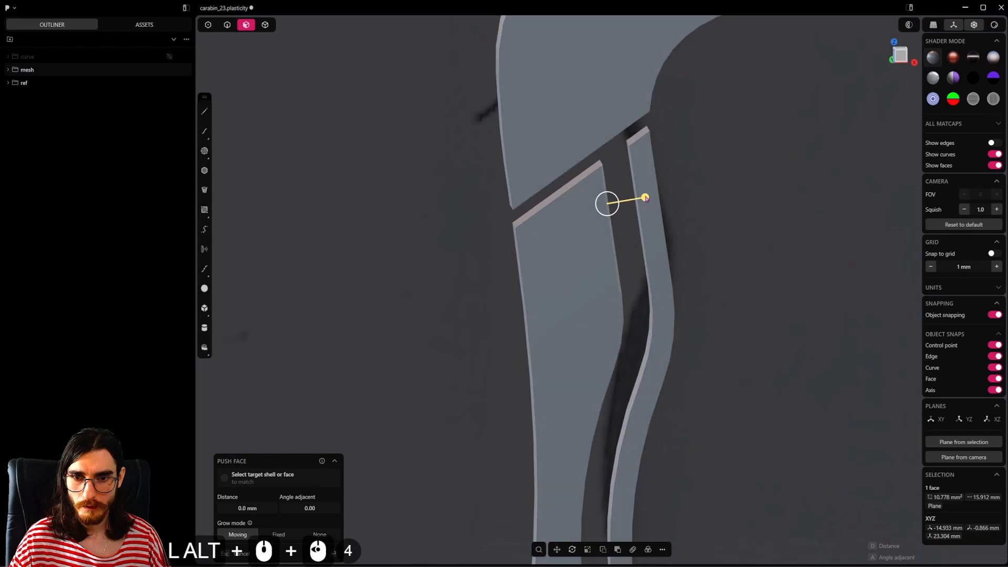
pyautogui.hotkey('alt', '`')
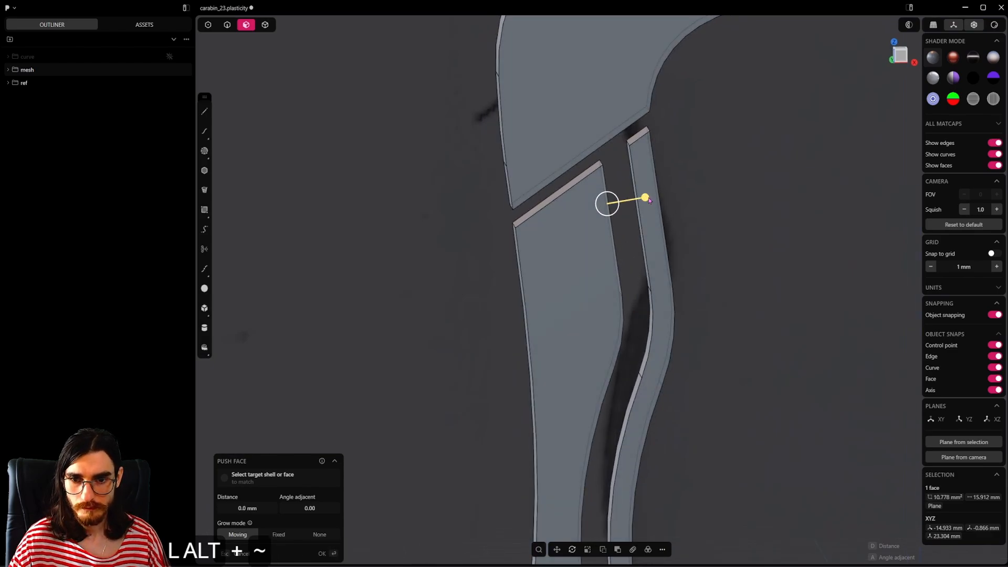
pyautogui.keyDown('alt'); pyautogui.moveTo(646, 202); pyautogui.dragTo(676, 193); pyautogui.keyUp('alt')
pyautogui.hotkey('ctrl', 'z')
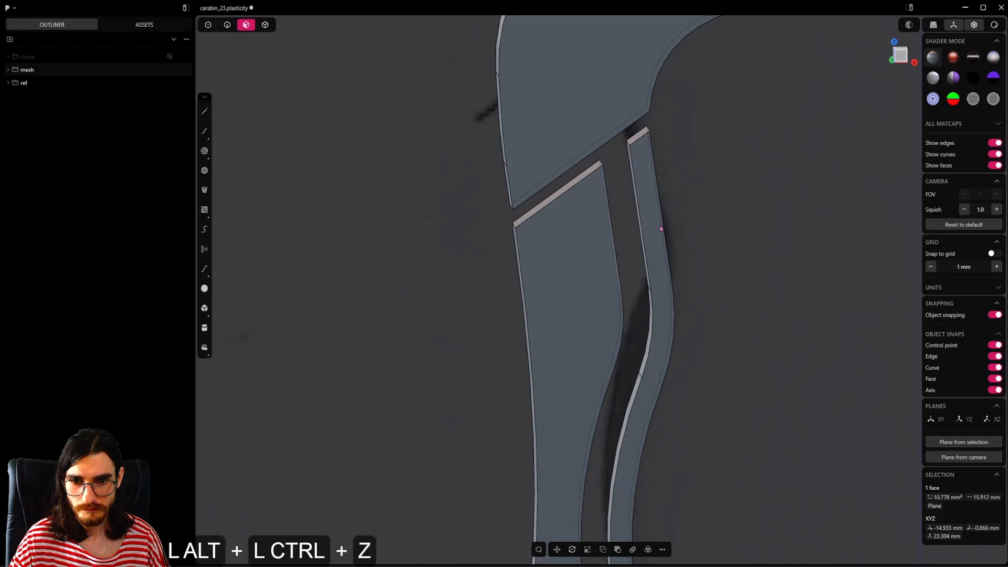
# Step: Extrude the left arm's upper inner face about 1.63 mm into the spring strip as a union
pyautogui.moveTo(662, 230); pyautogui.dragTo(629, 253, button='middle')
pyautogui.hotkey('alt', 'e')
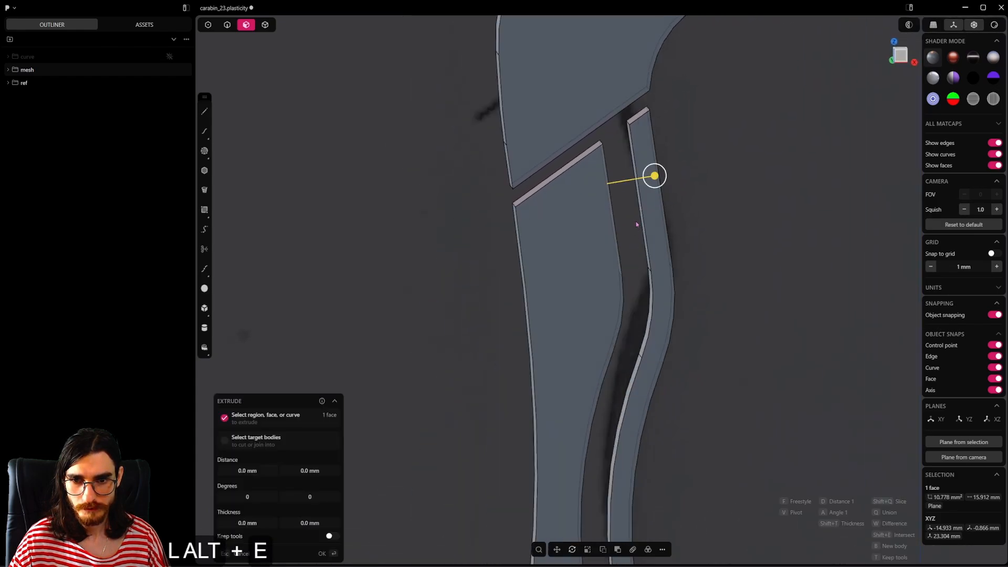
pyautogui.keyDown('alt'); pyautogui.moveTo(653, 173); pyautogui.dragTo(689, 177); pyautogui.keyUp('alt')
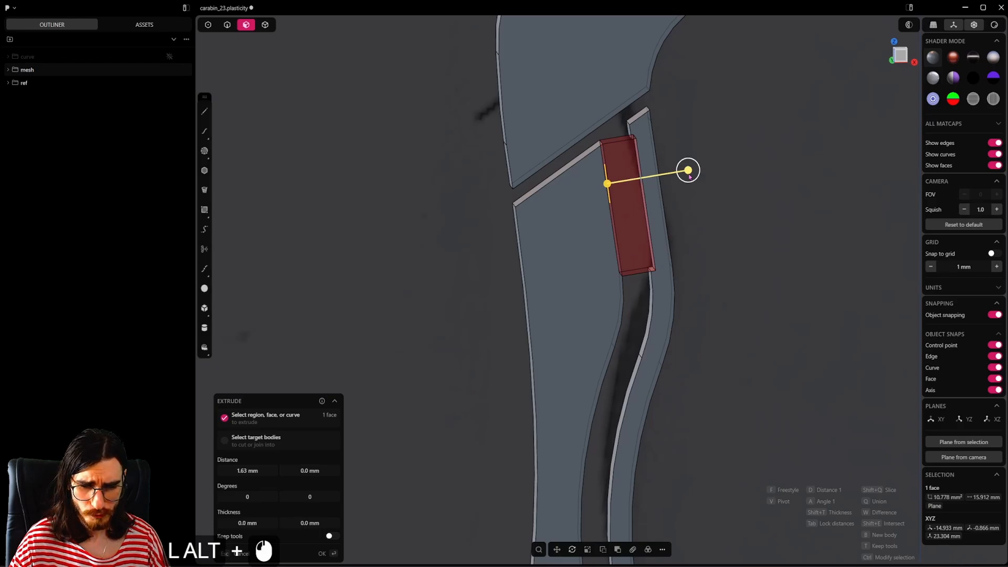
pyautogui.hotkey('alt', 'q')
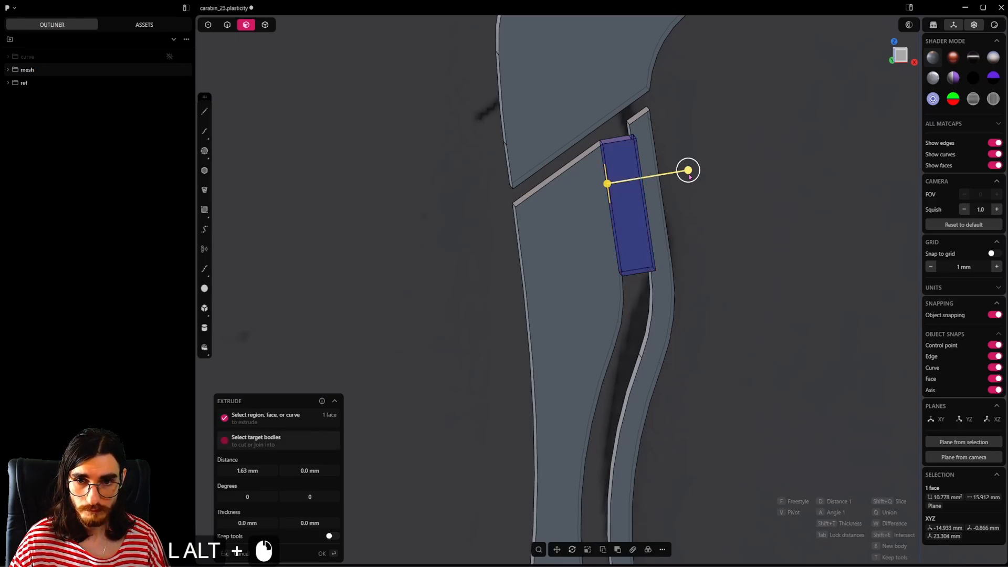
pyautogui.keyDown('alt'); pyautogui.click(688, 170); pyautogui.keyUp('alt')
# Step: Delete the small step face on the joined arm's slanted end so the end forms one straight cut
pyautogui.keyDown('alt'); pyautogui.scroll(5, 624, 253); pyautogui.keyUp('alt')
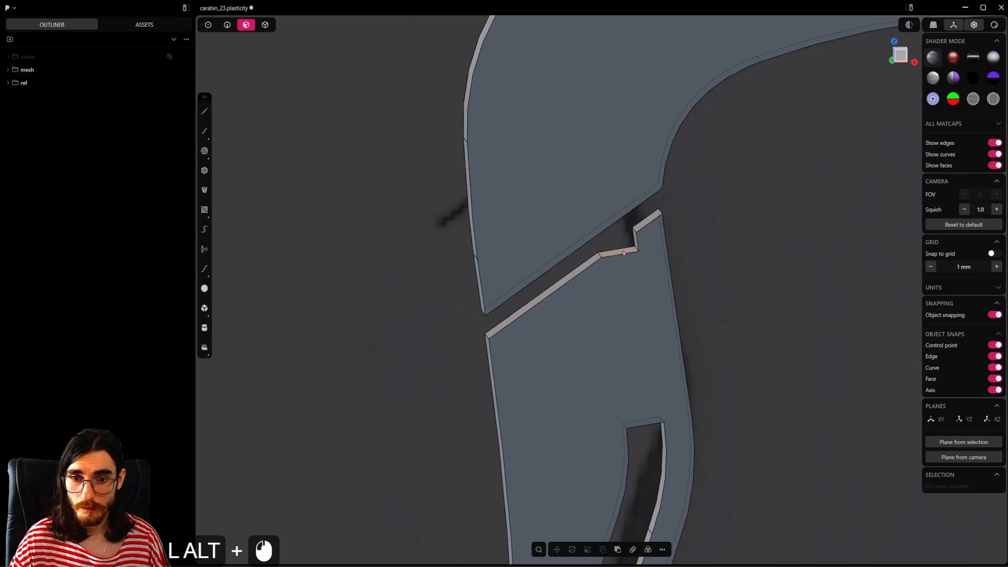
pyautogui.keyDown('alt'); pyautogui.click(624, 252); pyautogui.keyUp('alt')
pyautogui.hotkey('alt', 'x')
pyautogui.keyDown('alt'); pyautogui.scroll(-20, 625, 251); pyautogui.keyUp('alt')
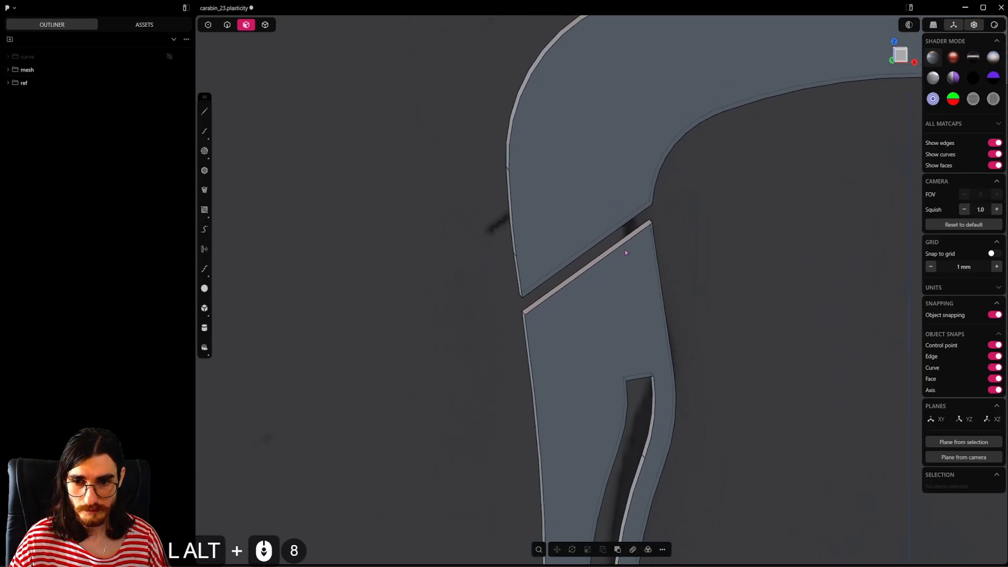
# Step: Examine the left arm's spring slot from the hook cutout up to its squared upper end
pyautogui.keyDown('alt'); pyautogui.keyDown('shift'); pyautogui.moveTo(625, 250); pyautogui.dragTo(504, 264, button='middle'); pyautogui.keyUp('shift'); pyautogui.keyUp('alt')
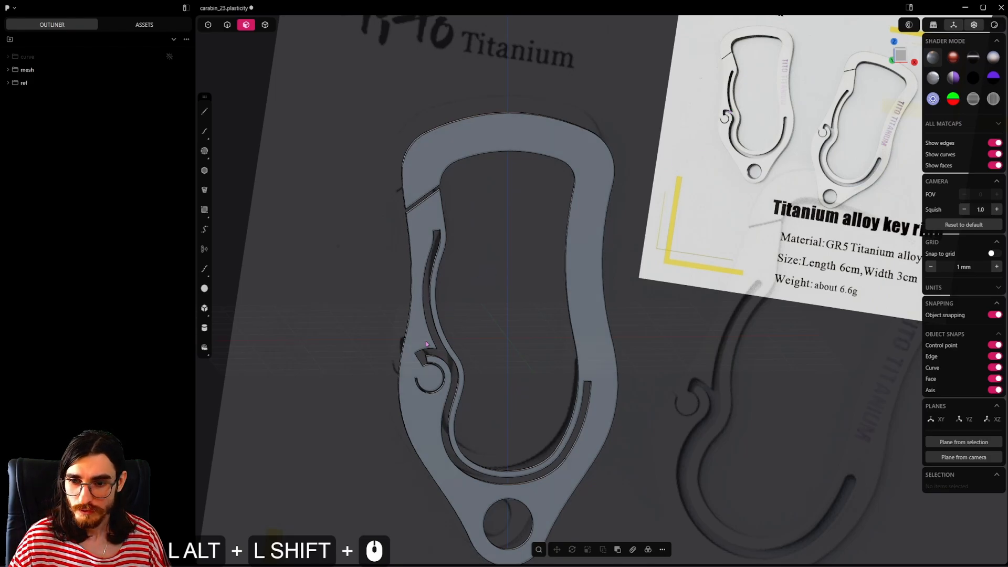
pyautogui.keyDown('alt'); pyautogui.scroll(20, 470, 351); pyautogui.keyUp('alt')
pyautogui.keyDown('alt'); pyautogui.keyDown('shift'); pyautogui.moveTo(375, 319); pyautogui.dragTo(479, 460, button='middle'); pyautogui.keyUp('shift'); pyautogui.keyUp('alt')
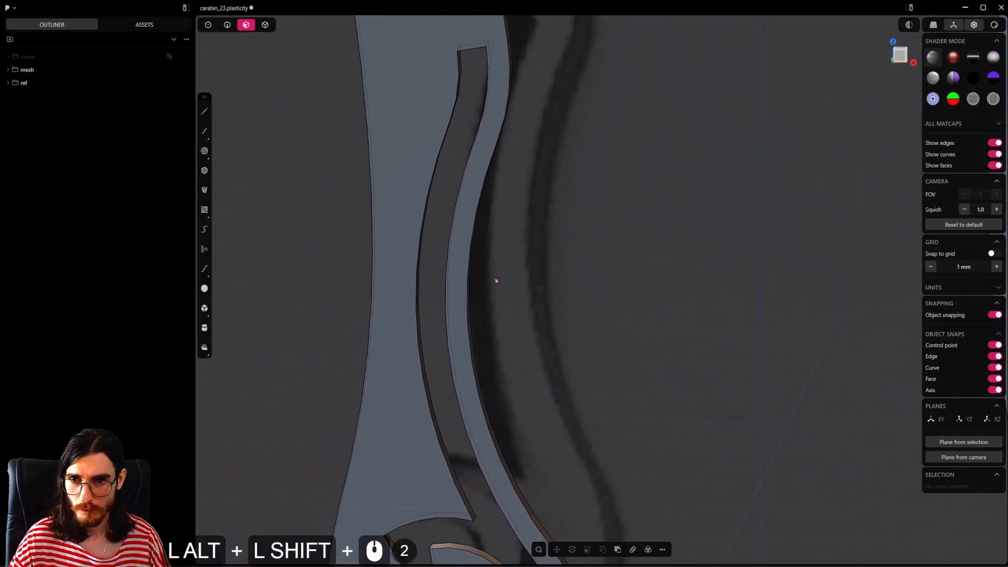
pyautogui.keyDown('alt'); pyautogui.keyDown('shift'); pyautogui.moveTo(495, 279); pyautogui.dragTo(518, 442, button='middle'); pyautogui.keyUp('shift'); pyautogui.keyUp('alt')
pyautogui.hotkey('alt', '`')
pyautogui.keyDown('alt'); pyautogui.keyDown('shift'); pyautogui.moveTo(507, 238); pyautogui.dragTo(551, 254, button='middle'); pyautogui.keyUp('shift'); pyautogui.keyUp('alt')
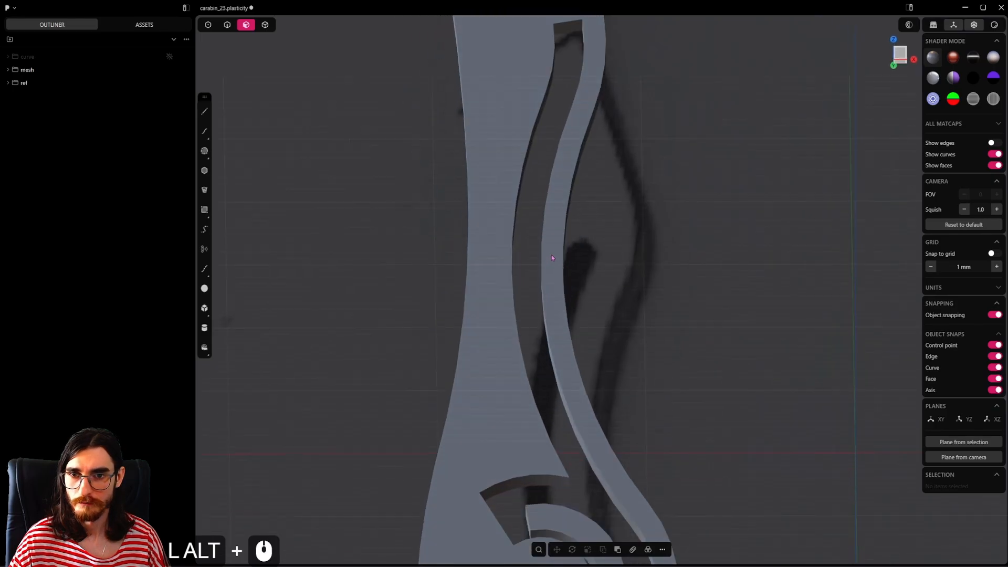
pyautogui.keyDown('alt'); pyautogui.keyDown('shift'); pyautogui.moveTo(492, 68); pyautogui.dragTo(483, 294, button='middle'); pyautogui.keyUp('shift'); pyautogui.keyUp('alt')
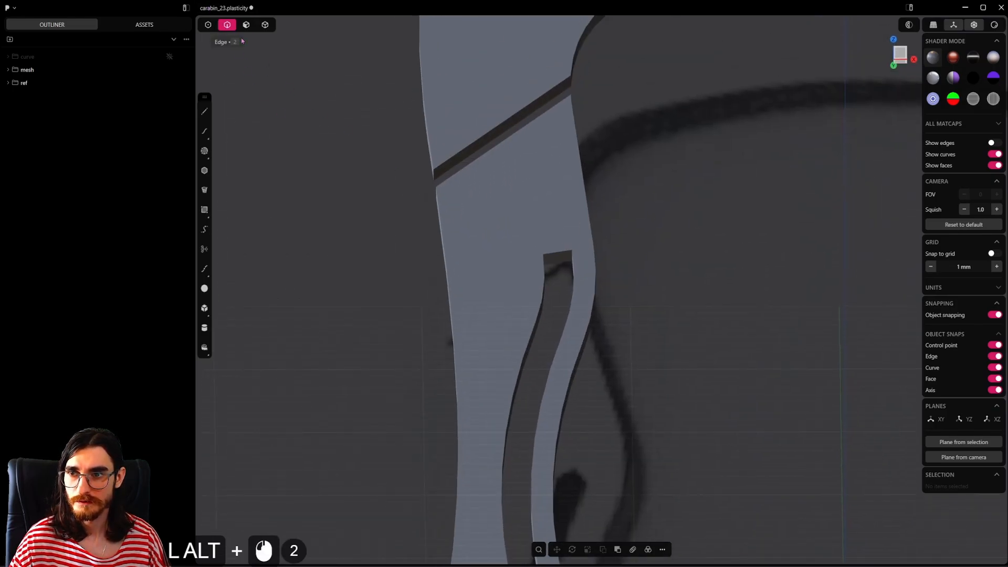
# Step: Round the upper end of the left arm's spring slot with a full fillet on its two corner edges
pyautogui.click(228, 26)
pyautogui.keyDown('alt'); pyautogui.scroll(8, 530, 238); pyautogui.keyUp('alt')
pyautogui.hotkey('alt', '`')
pyautogui.click(591, 265)
pyautogui.press('b')
pyautogui.moveTo(589, 269)
pyautogui.keyDown('alt'); pyautogui.mouseDown(button='middle')
pyautogui.moveTo(507, 278)
pyautogui.moveTo(599, 271)
pyautogui.mouseUp(button='middle'); pyautogui.keyUp('alt')
pyautogui.keyDown('shift'); pyautogui.click(558, 271); pyautogui.keyUp('shift')
pyautogui.moveTo(547, 262); pyautogui.dragTo(564, 290)
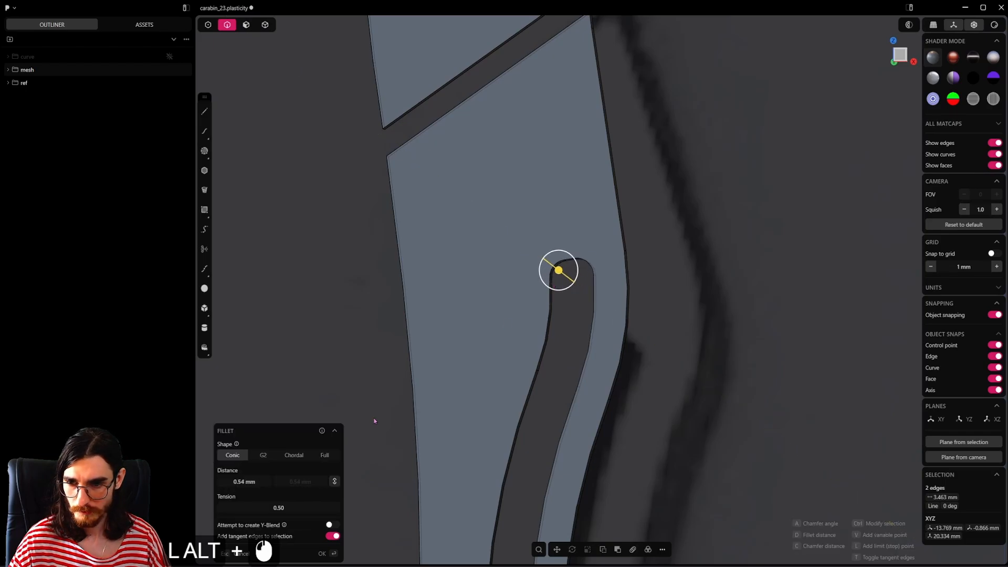
pyautogui.rightClick(605, 341)
# Step: Round the squared end of the spring slot in the frame's right arm with a Full fillet on its two corner edges
pyautogui.keyDown('alt'); pyautogui.keyDown('shift'); pyautogui.scroll(-8, 596, 318); pyautogui.keyUp('shift'); pyautogui.keyUp('alt')
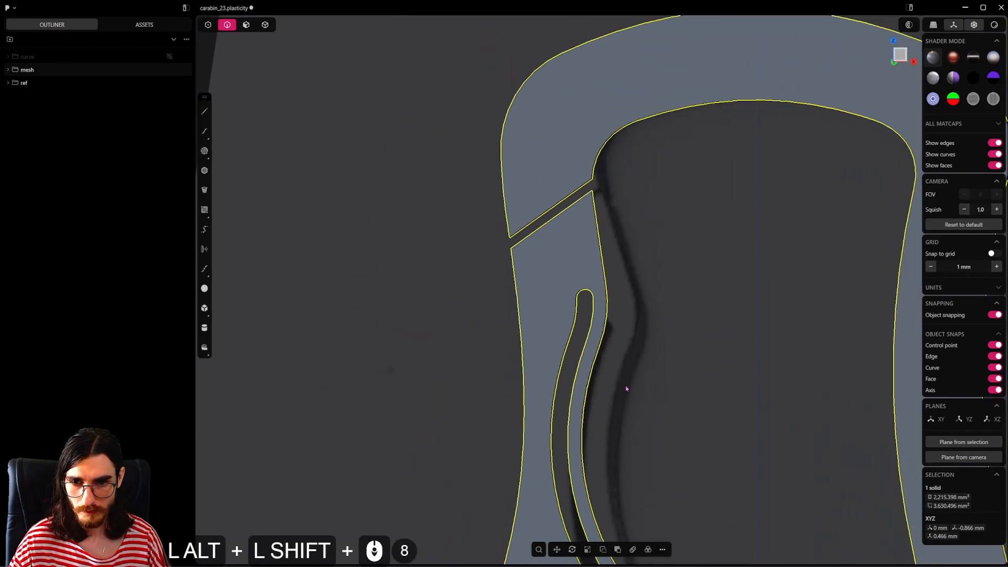
pyautogui.keyDown('alt'); pyautogui.keyDown('shift'); pyautogui.moveTo(626, 386); pyautogui.dragTo(443, 50, button='middle'); pyautogui.keyUp('shift'); pyautogui.keyUp('alt')
pyautogui.keyDown('alt'); pyautogui.keyDown('shift'); pyautogui.moveTo(668, 402); pyautogui.dragTo(542, 407, button='middle'); pyautogui.keyUp('shift'); pyautogui.keyUp('alt')
pyautogui.keyDown('alt'); pyautogui.scroll(20, 608, 328); pyautogui.keyUp('alt')
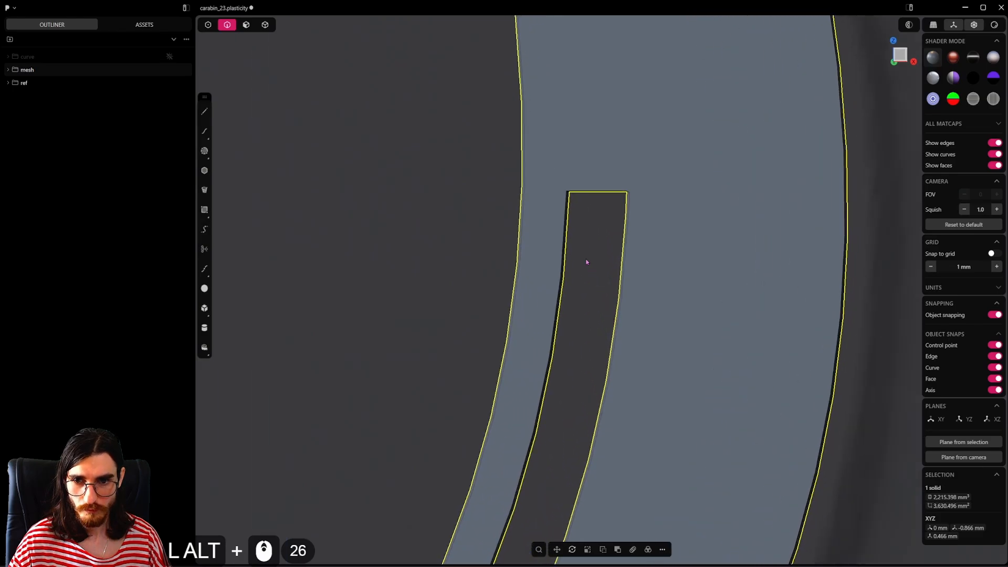
pyautogui.keyDown('alt'); pyautogui.moveTo(587, 261); pyautogui.dragTo(630, 504); pyautogui.keyUp('alt')
pyautogui.click(543, 171)
pyautogui.keyDown('shift'); pyautogui.click(600, 172); pyautogui.keyUp('shift')
pyautogui.press('b')
pyautogui.click(325, 456)
pyautogui.rightClick(529, 349)
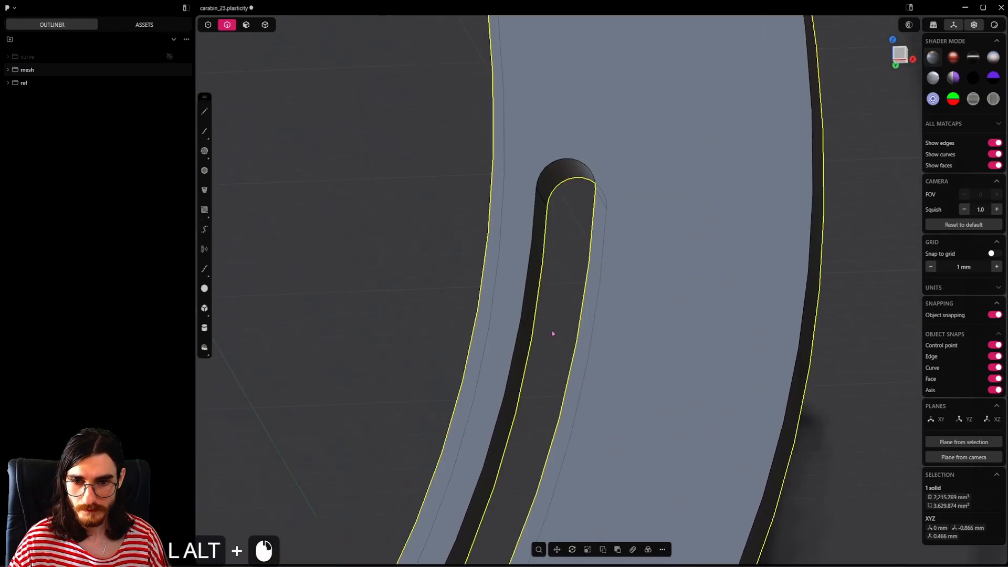
# Step: Round the closed end of the thin circular slot inside the hook by filleting its two corner edges
pyautogui.keyDown('alt'); pyautogui.scroll(-20, 555, 325); pyautogui.keyUp('alt')
pyautogui.keyDown('alt'); pyautogui.keyDown('shift'); pyautogui.moveTo(556, 325); pyautogui.dragTo(761, 346); pyautogui.keyUp('shift'); pyautogui.keyUp('alt')
pyautogui.keyDown('alt'); pyautogui.moveTo(761, 347); pyautogui.dragTo(746, 389); pyautogui.keyUp('alt')
pyautogui.keyDown('alt'); pyautogui.scroll(-15, 735, 367); pyautogui.keyUp('alt')
pyautogui.keyDown('alt'); pyautogui.scroll(15, 563, 300); pyautogui.keyUp('alt')
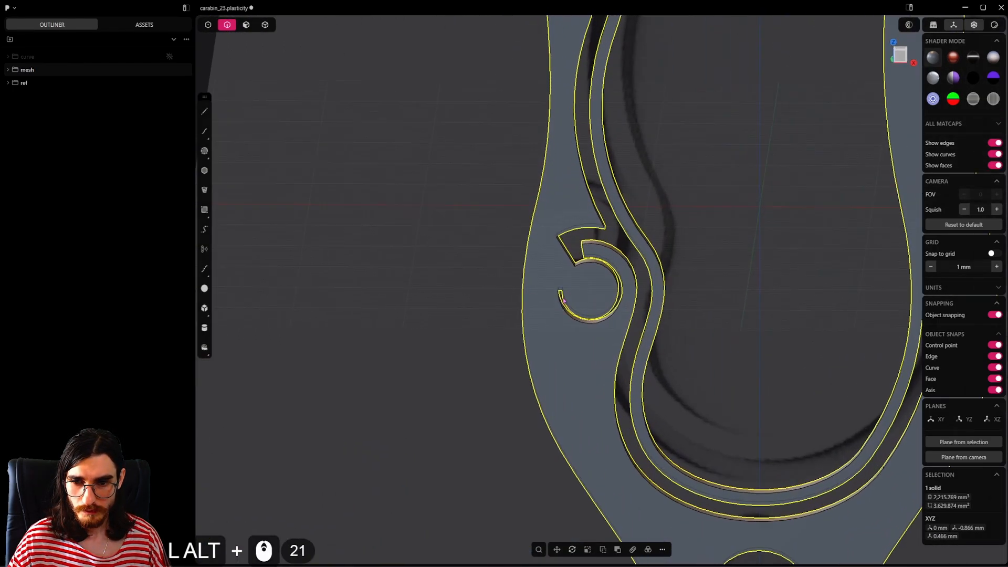
pyautogui.keyDown('alt'); pyautogui.scroll(20, 562, 295); pyautogui.keyUp('alt')
pyautogui.keyDown('alt'); pyautogui.moveTo(558, 274); pyautogui.dragTo(562, 243); pyautogui.keyUp('alt')
pyautogui.keyDown('alt'); pyautogui.scroll(3, 563, 245); pyautogui.keyUp('alt')
pyautogui.keyDown('alt'); pyautogui.scroll(-4, 556, 257); pyautogui.keyUp('alt')
pyautogui.keyDown('alt'); pyautogui.scroll(6, 549, 284); pyautogui.keyUp('alt')
pyautogui.keyDown('alt'); pyautogui.moveTo(441, 371); pyautogui.dragTo(424, 382); pyautogui.keyUp('alt')
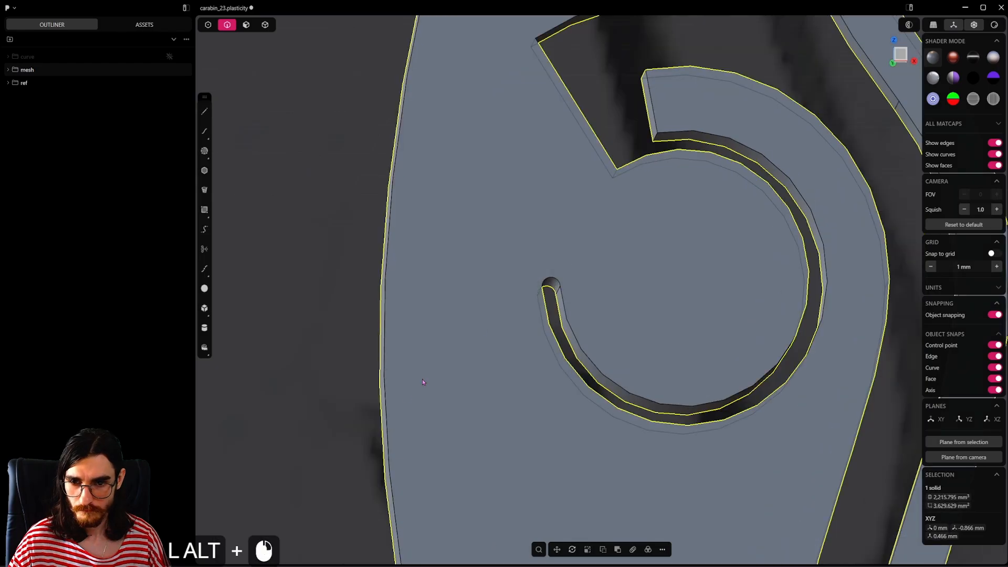
# Step: Examine the hook's squared tip and the corners of the cutout around it
pyautogui.keyDown('alt'); pyautogui.keyDown('shift'); pyautogui.moveTo(673, 158); pyautogui.dragTo(606, 328); pyautogui.keyUp('shift'); pyautogui.keyUp('alt')
pyautogui.keyDown('alt'); pyautogui.scroll(-4, 596, 297); pyautogui.keyUp('alt')
pyautogui.keyDown('alt'); pyautogui.scroll(4, 584, 329); pyautogui.keyUp('alt')
pyautogui.keyDown('alt'); pyautogui.keyDown('shift'); pyautogui.moveTo(581, 248); pyautogui.dragTo(525, 415); pyautogui.keyUp('shift'); pyautogui.keyUp('alt')
pyautogui.keyDown('alt'); pyautogui.scroll(-10, 630, 336); pyautogui.keyUp('alt')
pyautogui.keyDown('alt'); pyautogui.keyDown('shift'); pyautogui.moveTo(742, 246); pyautogui.dragTo(558, 284); pyautogui.keyUp('shift'); pyautogui.keyUp('alt')
pyautogui.keyDown('alt'); pyautogui.scroll(-7, 609, 274); pyautogui.keyUp('alt')
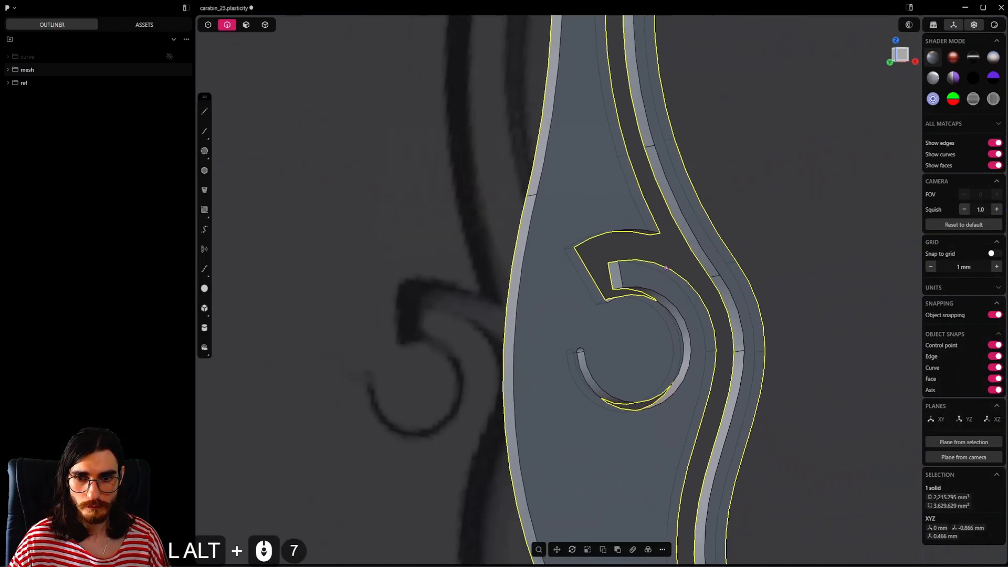
pyautogui.keyDown('alt'); pyautogui.scroll(-20, 666, 266); pyautogui.keyUp('alt')
pyautogui.keyDown('alt'); pyautogui.keyDown('shift'); pyautogui.moveTo(666, 266); pyautogui.dragTo(648, 326); pyautogui.keyUp('shift'); pyautogui.keyUp('alt')
pyautogui.keyDown('alt'); pyautogui.scroll(15, 547, 337); pyautogui.keyUp('alt')
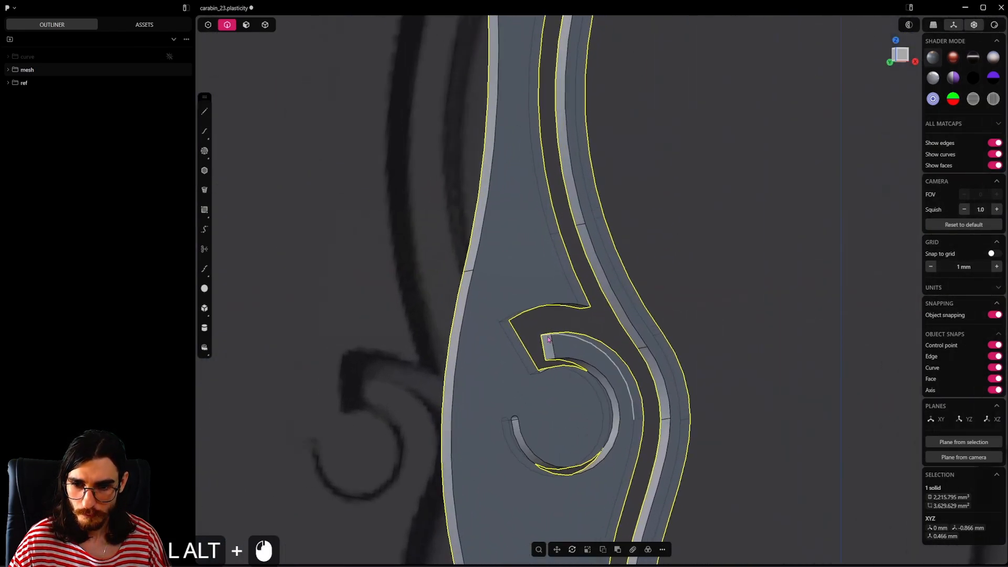
# Step: Round the hook's squared tip with a Full fillet on its two corner edges
pyautogui.click(548, 339)
pyautogui.press('f')
pyautogui.keyDown('alt'); pyautogui.scroll(5, 552, 331); pyautogui.keyUp('alt')
pyautogui.click(547, 327)
pyautogui.keyDown('alt'); pyautogui.scroll(6, 548, 326); pyautogui.keyUp('alt')
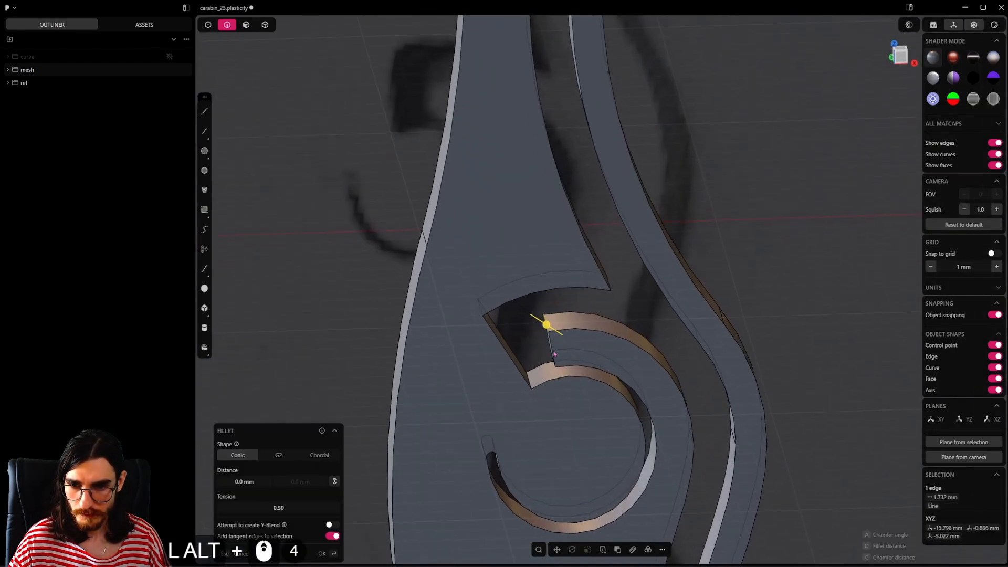
pyautogui.keyDown('alt'); pyautogui.moveTo(548, 327); pyautogui.dragTo(579, 319); pyautogui.keyUp('alt')
pyautogui.keyDown('shift'); pyautogui.click(556, 356); pyautogui.keyUp('shift')
pyautogui.moveTo(556, 355)
pyautogui.keyDown('alt'); pyautogui.mouseDown()
pyautogui.moveTo(542, 371)
pyautogui.moveTo(556, 361)
pyautogui.mouseUp(); pyautogui.keyUp('alt')
pyautogui.click(325, 455)
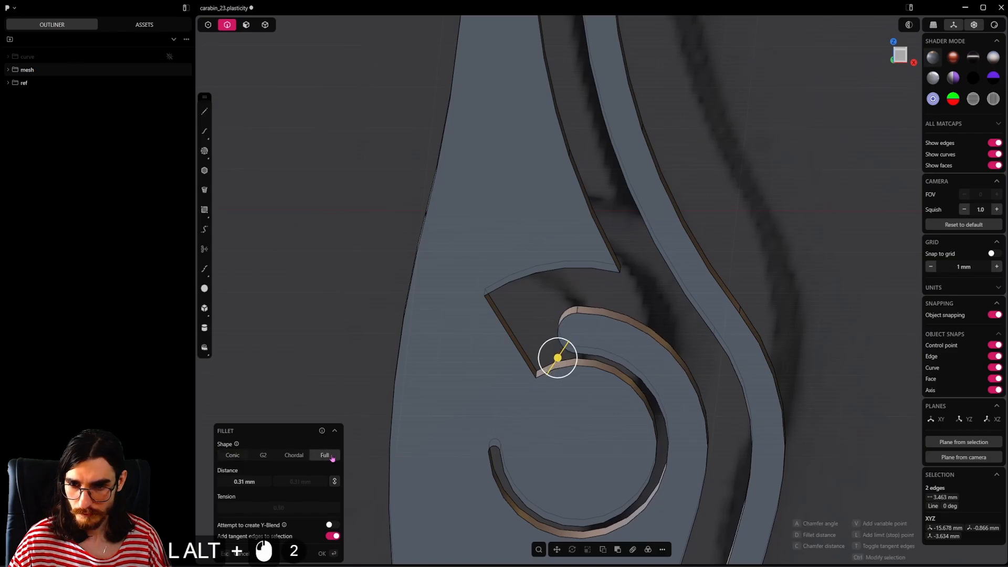
pyautogui.rightClick(531, 315)
# Step: Fillet both corners of the slanted wall beside the hook by about 0.33 mm and the pointed corner above the hook by about 0.17 mm
pyautogui.keyDown('alt'); pyautogui.moveTo(536, 288); pyautogui.dragTo(521, 292); pyautogui.keyUp('alt')
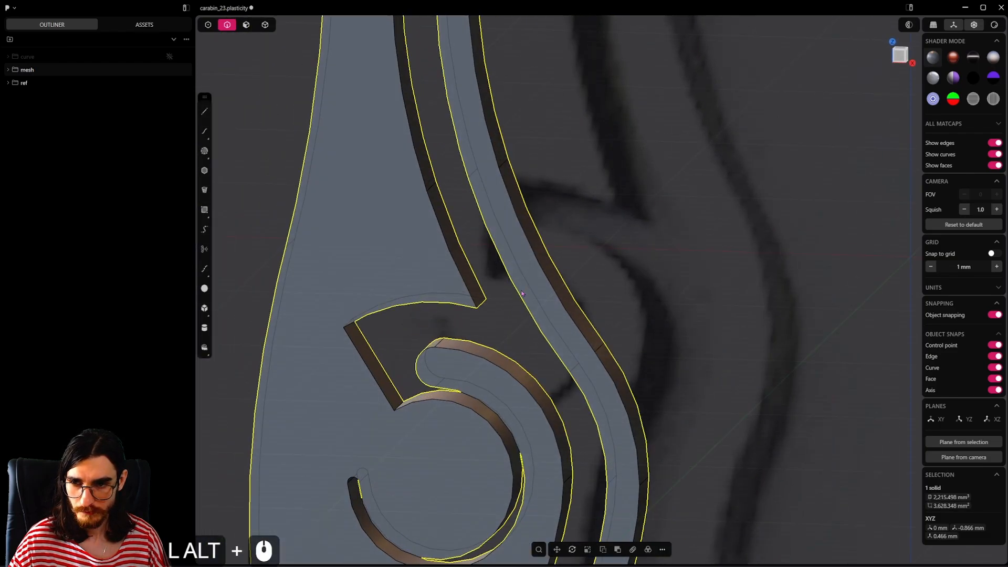
pyautogui.click(398, 408)
pyautogui.press('f')
pyautogui.scroll(8, 484, 334)
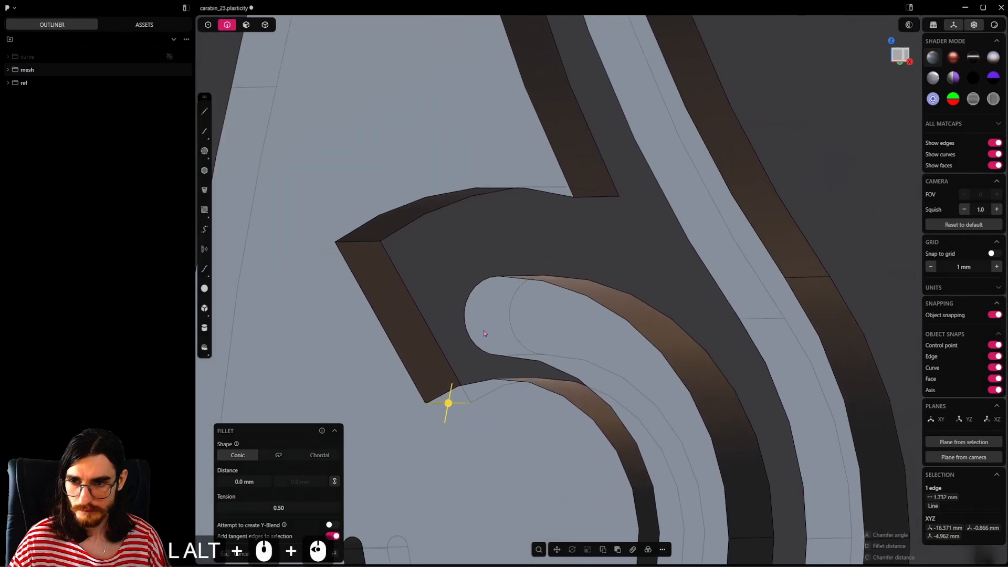
pyautogui.click(362, 243)
pyautogui.moveTo(363, 244); pyautogui.dragTo(378, 248)
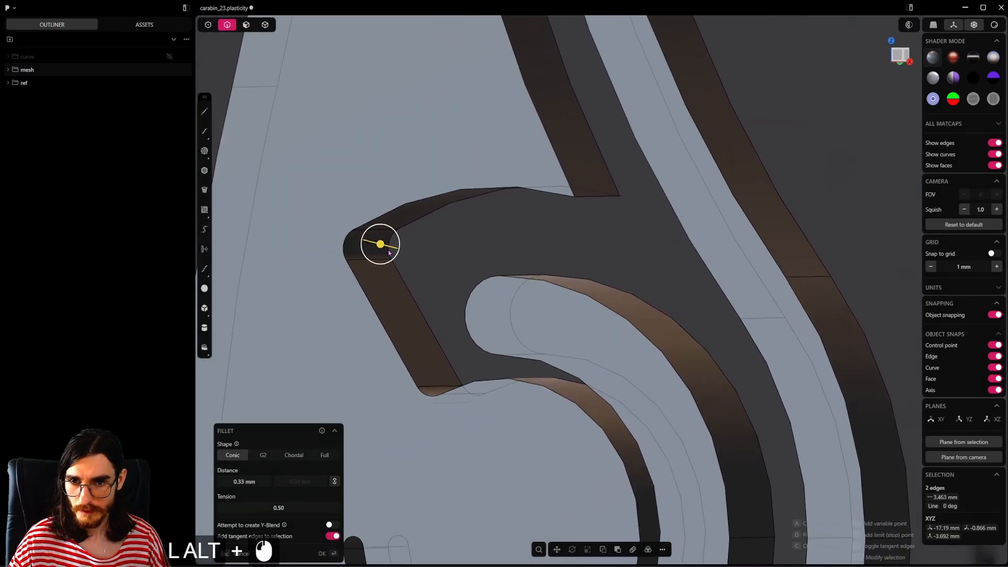
pyautogui.rightClick(587, 196)
pyautogui.keyDown('alt'); pyautogui.click(587, 198); pyautogui.keyUp('alt')
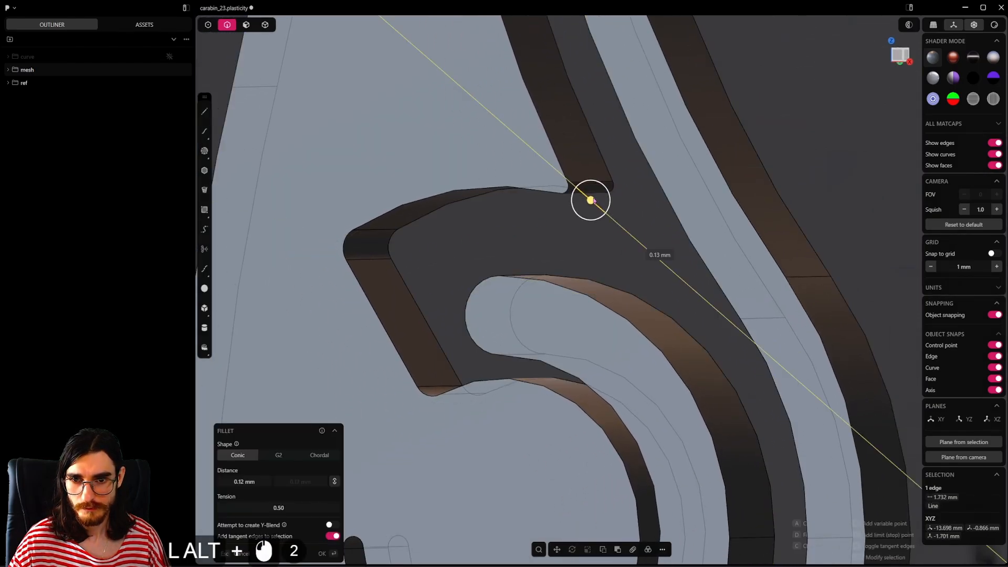
pyautogui.rightClick(562, 229)
# Step: Push the gate's slanted end face about 0.32 mm toward the frame to narrow the gap
pyautogui.scroll(-8, 563, 236)
pyautogui.moveTo(562, 238); pyautogui.dragTo(502, 407, button='middle')
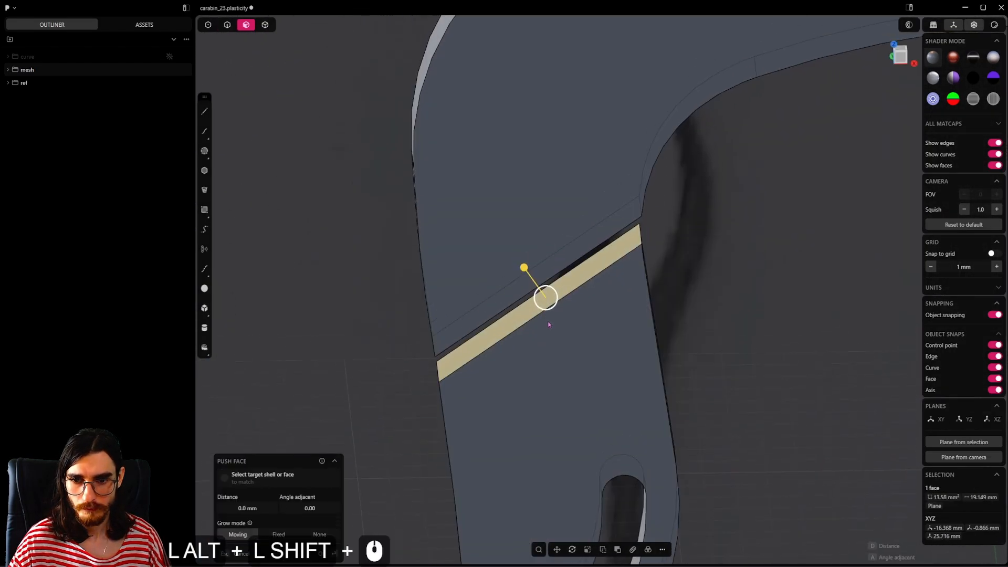
pyautogui.keyDown('alt'); pyautogui.moveTo(550, 325); pyautogui.dragTo(526, 268, button='middle'); pyautogui.keyUp('alt')
pyautogui.keyDown('alt'); pyautogui.moveTo(530, 314); pyautogui.dragTo(529, 310); pyautogui.keyUp('alt')
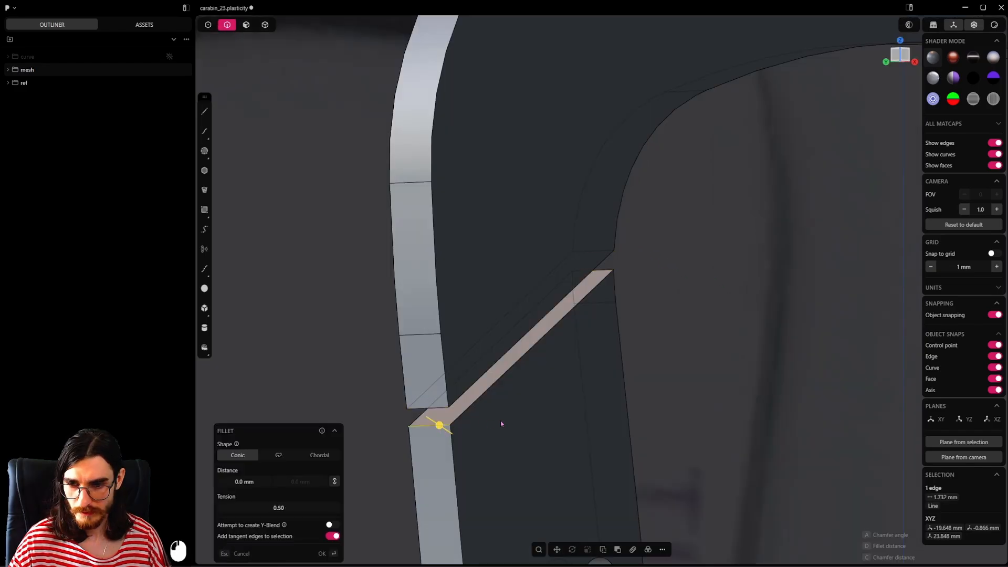
# Step: Fillet the two outer corners of the gate gap, using about 0.19 mm on the frame side
pyautogui.keyDown('alt'); pyautogui.moveTo(499, 420); pyautogui.dragTo(468, 429, button='middle'); pyautogui.keyUp('alt')
pyautogui.moveTo(429, 427); pyautogui.dragTo(406, 435)
pyautogui.rightClick(408, 434)
pyautogui.moveTo(396, 415); pyautogui.dragTo(516, 417, button='middle')
pyautogui.click(419, 415)
pyautogui.moveTo(427, 414); pyautogui.dragTo(418, 426)
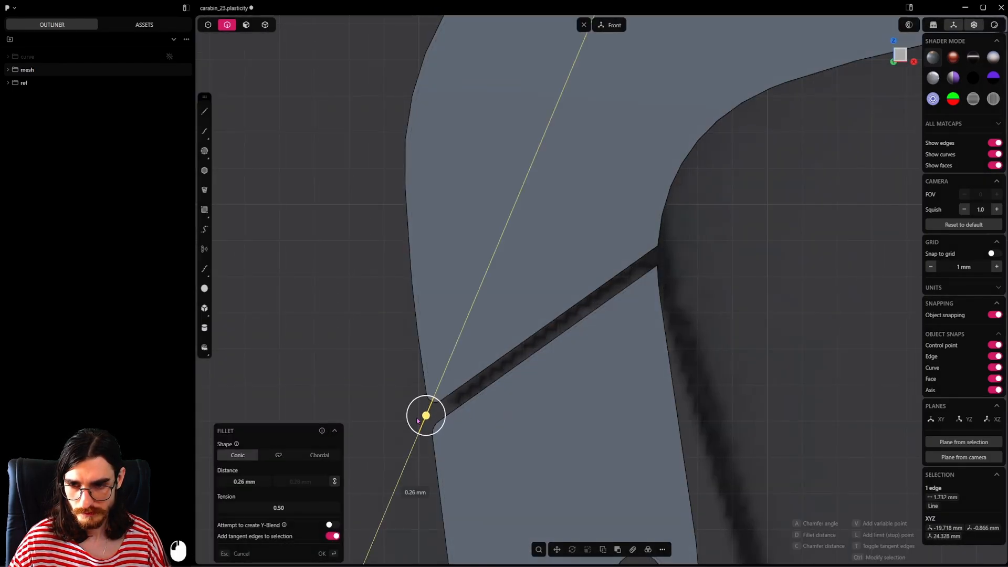
pyautogui.moveTo(665, 309); pyautogui.dragTo(621, 308, button='middle')
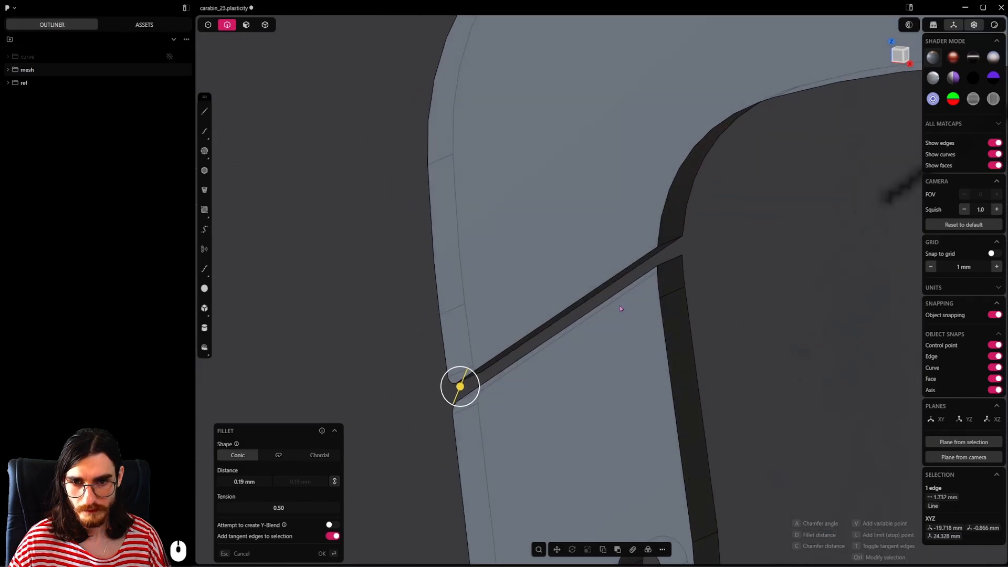
# Step: Fillet the two inner corners of the gate gap, about 0.15 mm on the gate and about 0.4 mm on the frame
pyautogui.click(672, 262)
pyautogui.keyDown('alt'); pyautogui.moveTo(672, 262); pyautogui.dragTo(658, 266, button='middle'); pyautogui.keyUp('alt')
pyautogui.moveTo(657, 266); pyautogui.dragTo(668, 260)
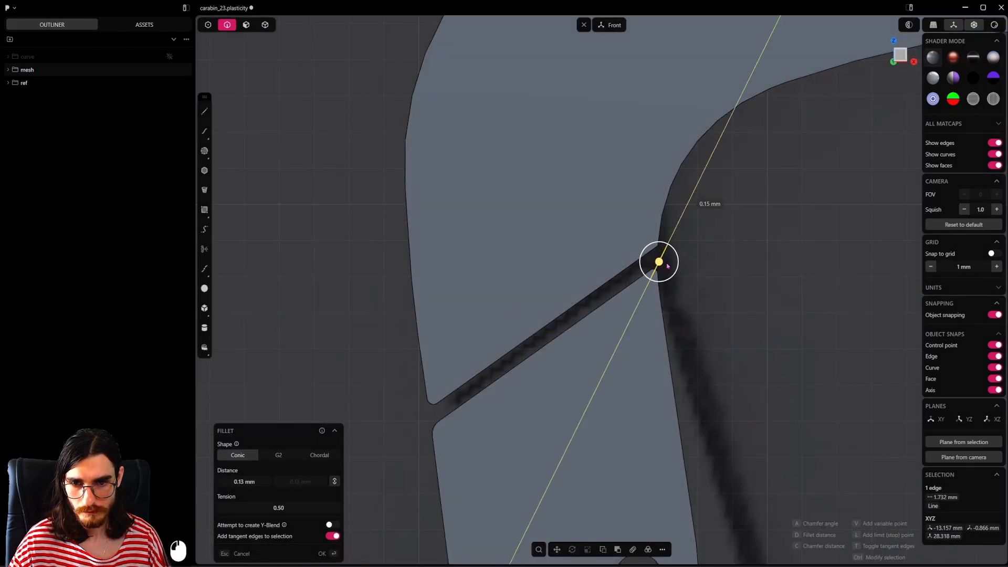
pyautogui.click(673, 267)
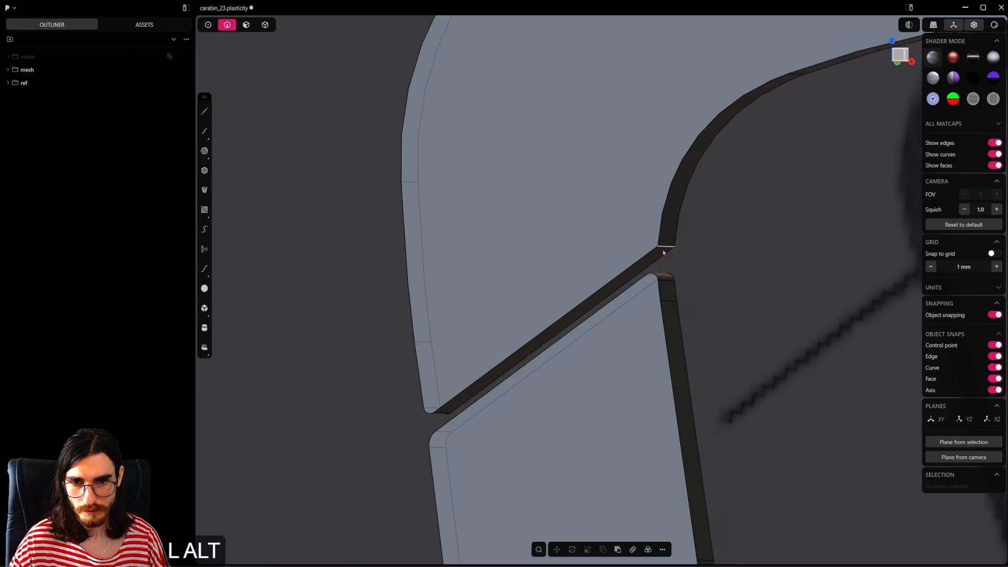
pyautogui.keyDown('alt'); pyautogui.moveTo(638, 258); pyautogui.dragTo(750, 261, button='middle'); pyautogui.keyUp('alt')
pyautogui.click(645, 245)
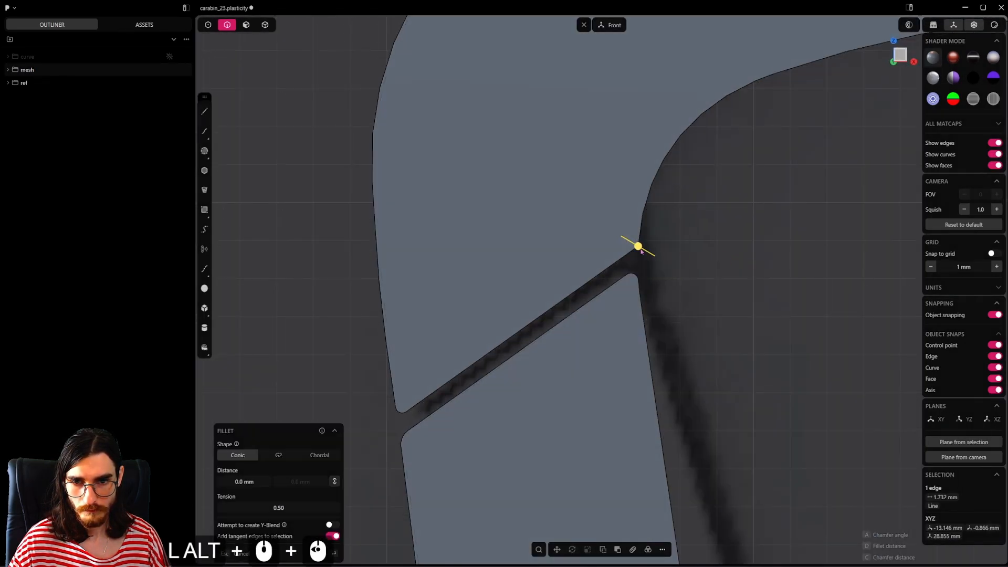
pyautogui.moveTo(641, 252); pyautogui.dragTo(654, 254)
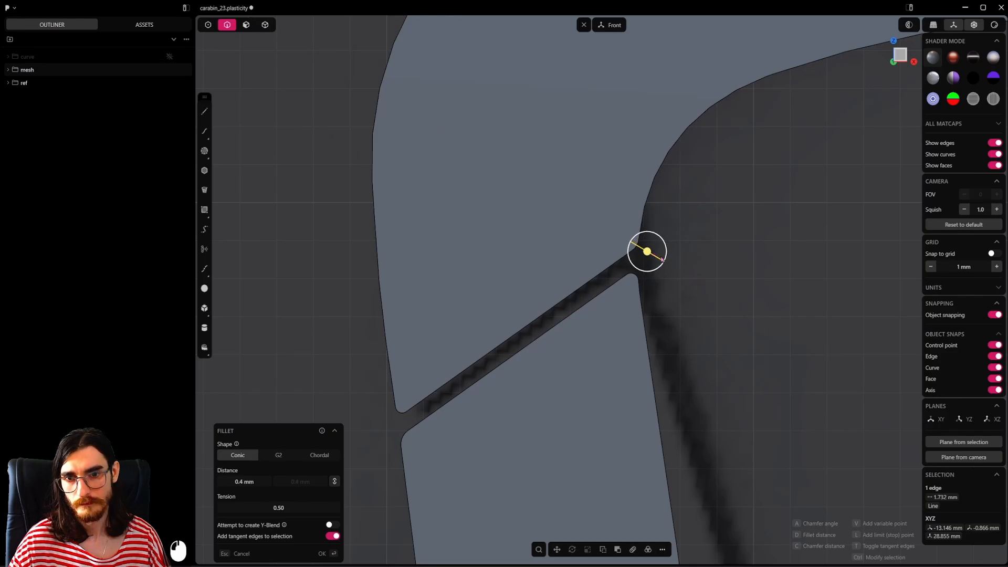
pyautogui.rightClick(670, 278)
# Step: Fillet the outline, slot and hook edges of the carabiner's front face by about 0.15 mm
pyautogui.scroll(-20, 658, 262)
pyautogui.keyDown('shift'); pyautogui.moveTo(669, 303); pyautogui.dragTo(677, 328, button='middle'); pyautogui.keyUp('shift')
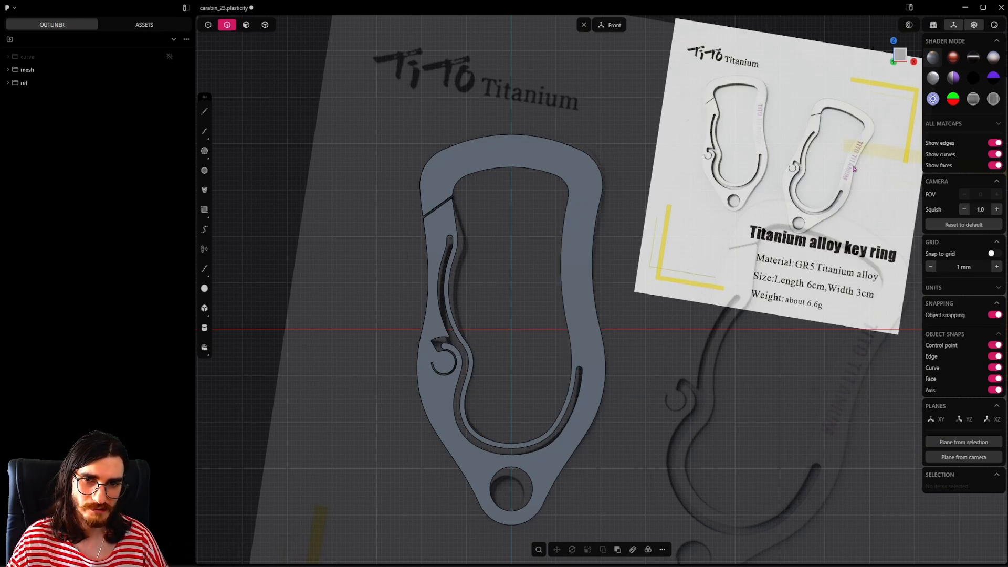
pyautogui.scroll(2, 526, 307)
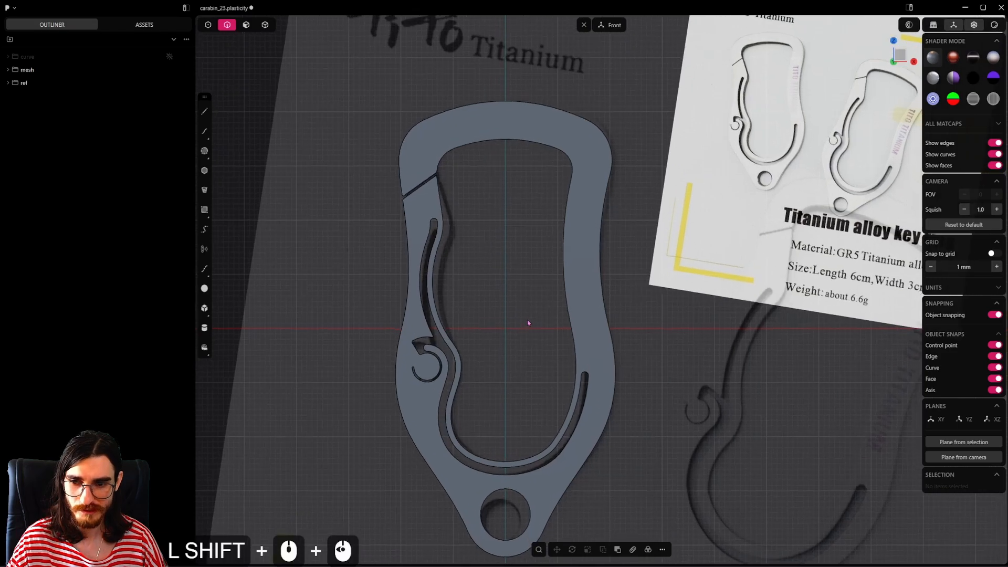
pyautogui.keyDown('shift'); pyautogui.moveTo(528, 320); pyautogui.dragTo(539, 260, button='middle'); pyautogui.keyUp('shift')
pyautogui.keyDown('alt'); pyautogui.click(539, 261); pyautogui.keyUp('alt')
pyautogui.press('b')
pyautogui.keyDown('shift'); pyautogui.moveTo(525, 329); pyautogui.dragTo(544, 250, button='middle'); pyautogui.keyUp('shift')
pyautogui.scroll(2, 544, 250)
pyautogui.keyDown('alt'); pyautogui.keyDown('shift'); pyautogui.click(566, 413); pyautogui.keyUp('shift'); pyautogui.keyUp('alt')
pyautogui.scroll(8, 566, 303)
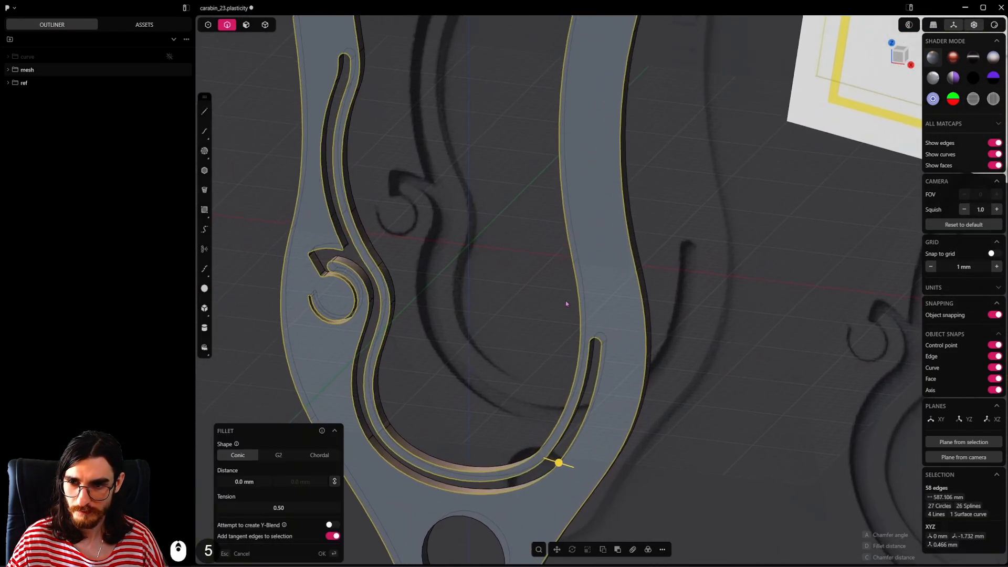
pyautogui.keyDown('shift'); pyautogui.moveTo(492, 466); pyautogui.dragTo(575, 384, button='middle'); pyautogui.keyUp('shift')
pyautogui.scroll(2, 696, 339)
pyautogui.keyDown('shift'); pyautogui.moveTo(702, 337); pyautogui.dragTo(723, 344); pyautogui.keyUp('shift')
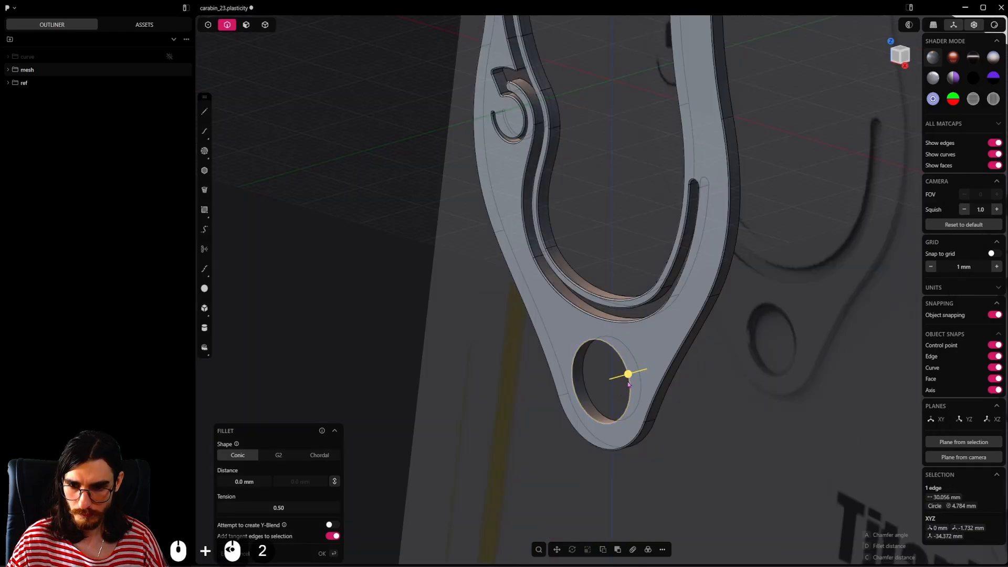
# Step: Fillet the ring hole's front edge by 0.15 mm and save the file
pyautogui.keyDown('shift'); pyautogui.moveTo(629, 385); pyautogui.dragTo(609, 388); pyautogui.keyUp('shift')
pyautogui.click(247, 482)
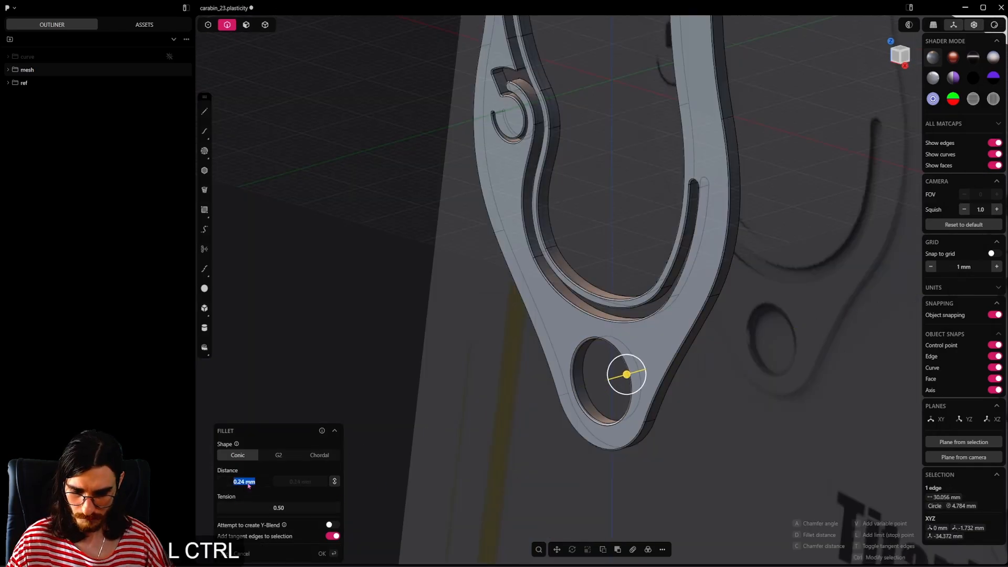
pyautogui.write('0.15')
pyautogui.press('Return')
pyautogui.press('Return')
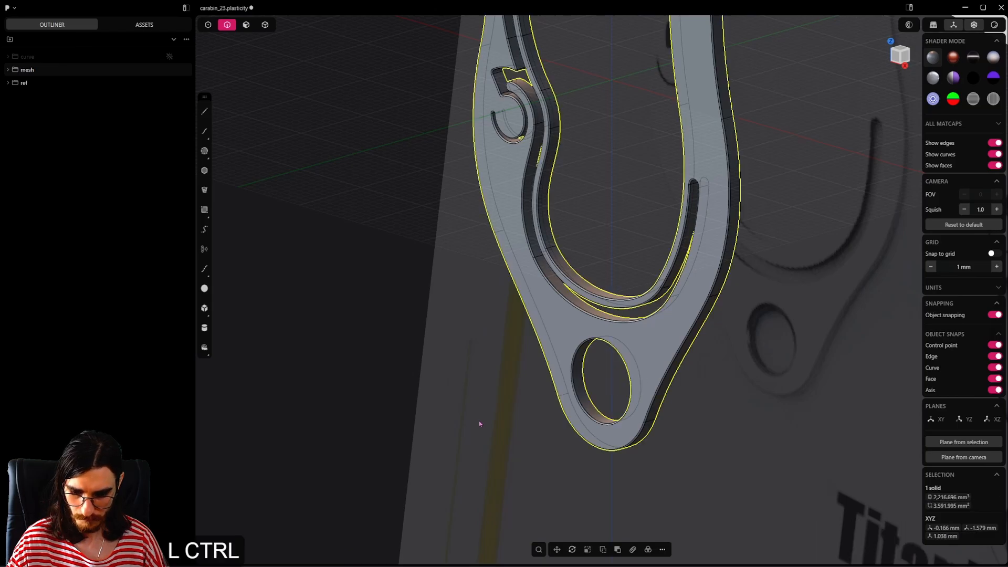
pyautogui.hotkey('ctrl', 's')
# Step: Move the carabiner about 0.79 mm along its thickness from a pivot on the body, bringing it onto the origin plane
pyautogui.scroll(-12, 504, 396)
pyautogui.moveTo(509, 387); pyautogui.dragTo(603, 323, button='middle')
pyautogui.press('g')
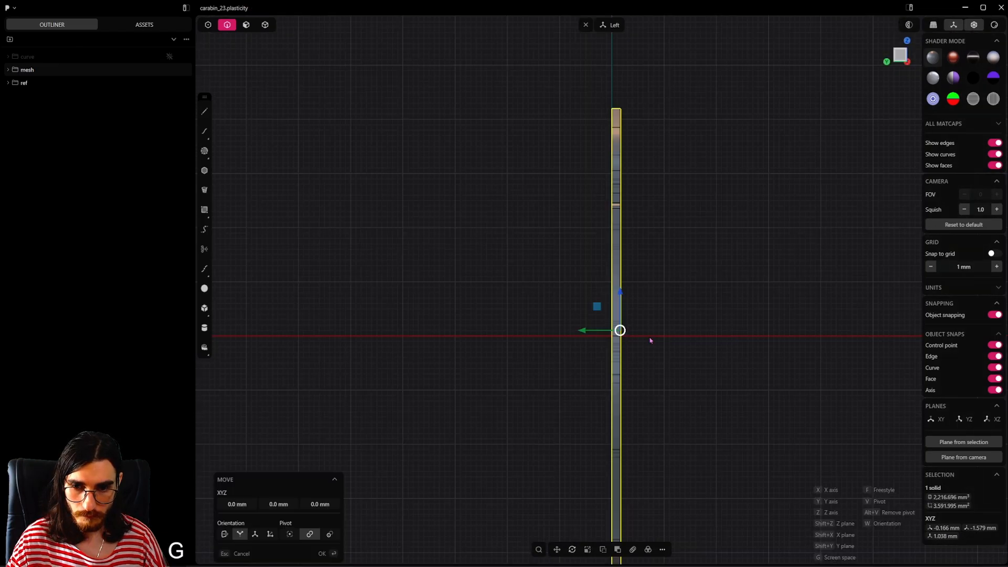
pyautogui.press('v')
pyautogui.click(617, 337)
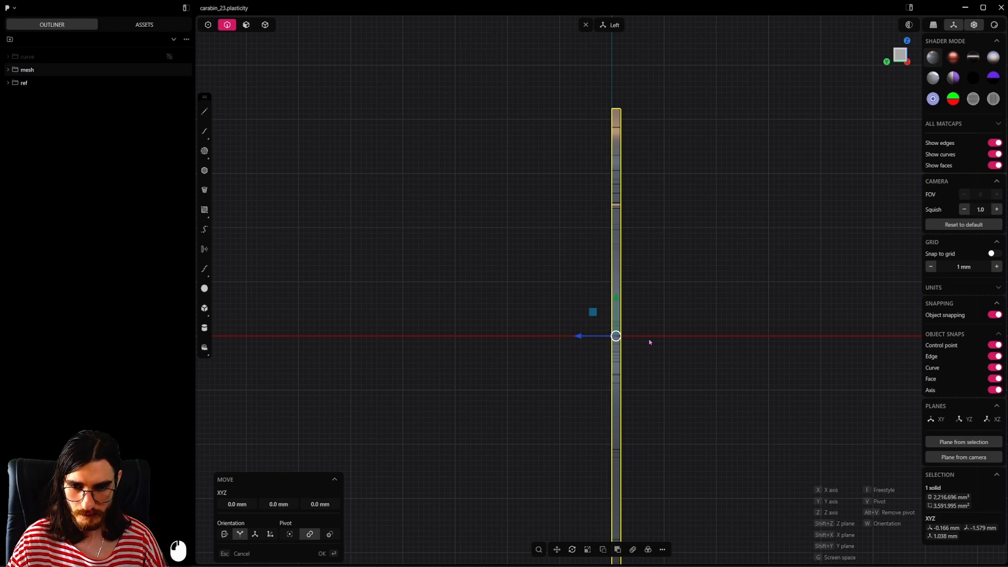
pyautogui.press('z')
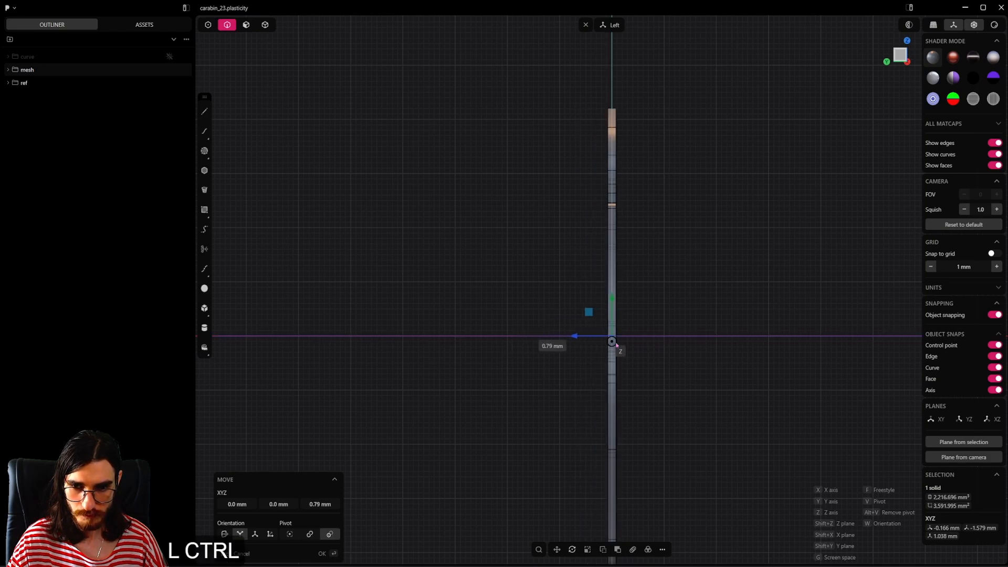
pyautogui.click(648, 342)
# Step: Mirror the filleted front half across the origin plane with the body cut there, and union the two halves into one solid
pyautogui.keyDown('shift'); pyautogui.moveTo(646, 331); pyautogui.dragTo(599, 366, button='middle'); pyautogui.keyUp('shift')
pyautogui.scroll(2, 592, 405)
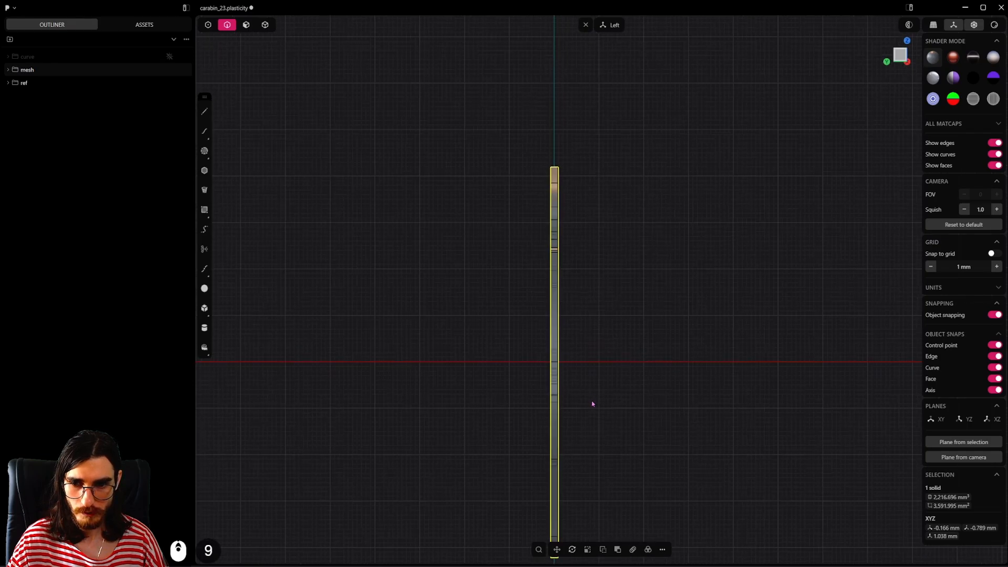
pyautogui.keyDown('shift'); pyautogui.moveTo(592, 404); pyautogui.dragTo(621, 338, button='middle'); pyautogui.keyUp('shift')
pyautogui.hotkey('alt', 'x')
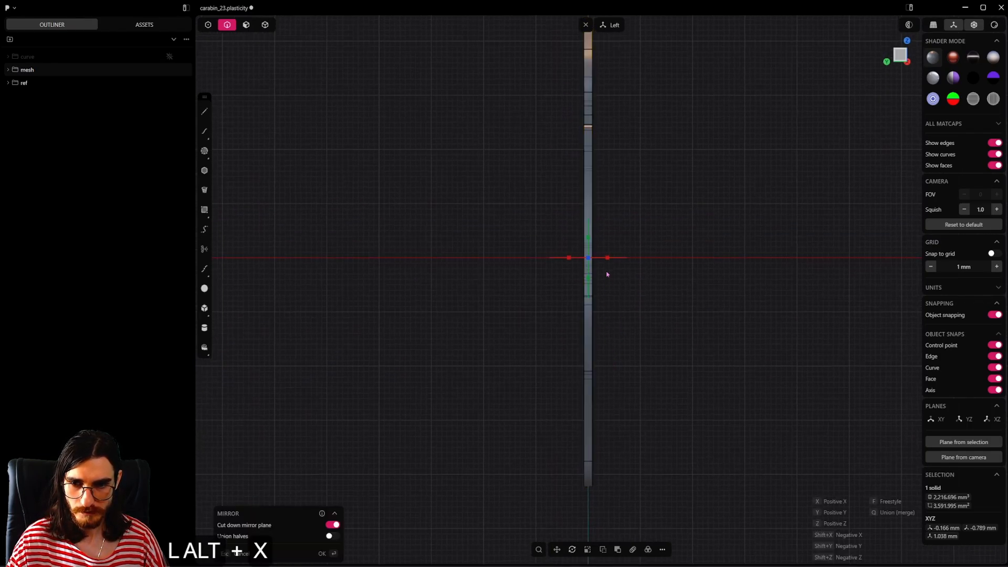
pyautogui.rightClick(638, 302)
pyautogui.press('q')
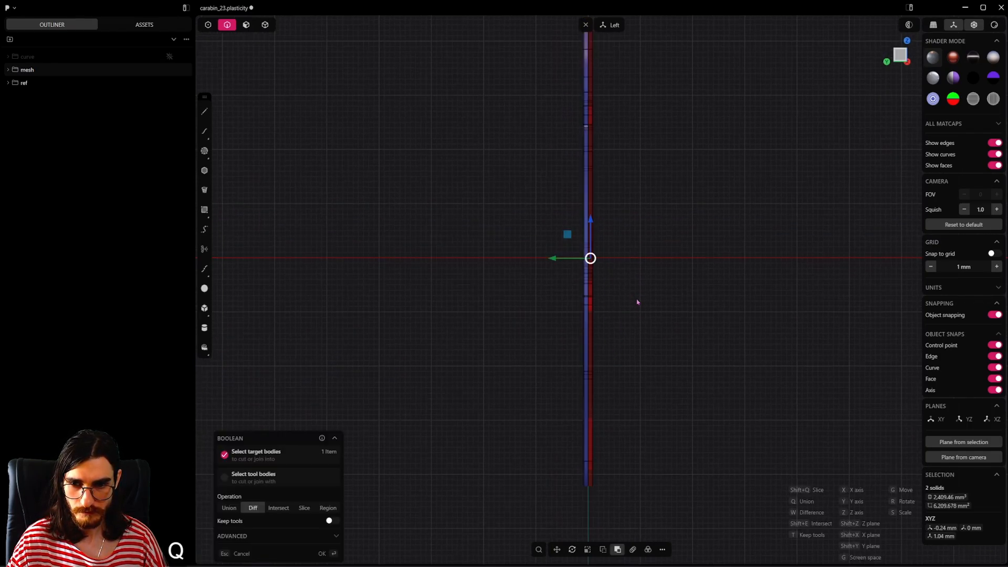
pyautogui.press('q')
pyautogui.rightClick(637, 302)
# Step: Delete the redundant topology from the united carabiner solid
pyautogui.moveTo(638, 302); pyautogui.dragTo(623, 282, button='middle')
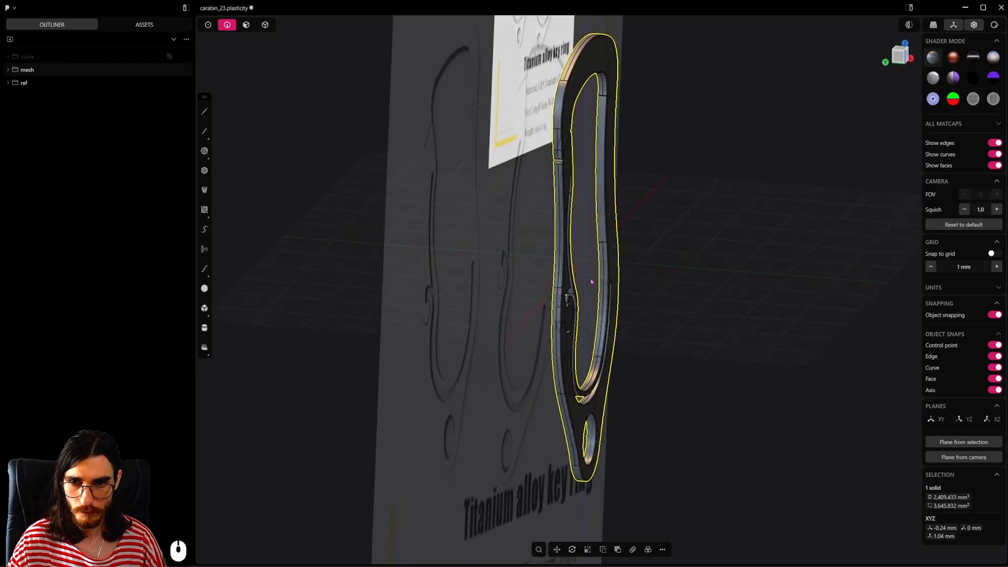
pyautogui.keyDown('shift'); pyautogui.moveTo(589, 202); pyautogui.dragTo(703, 341, button='middle'); pyautogui.keyUp('shift')
pyautogui.scroll(5, 599, 329)
pyautogui.keyDown('shift'); pyautogui.moveTo(609, 410); pyautogui.dragTo(611, 306, button='middle'); pyautogui.keyUp('shift')
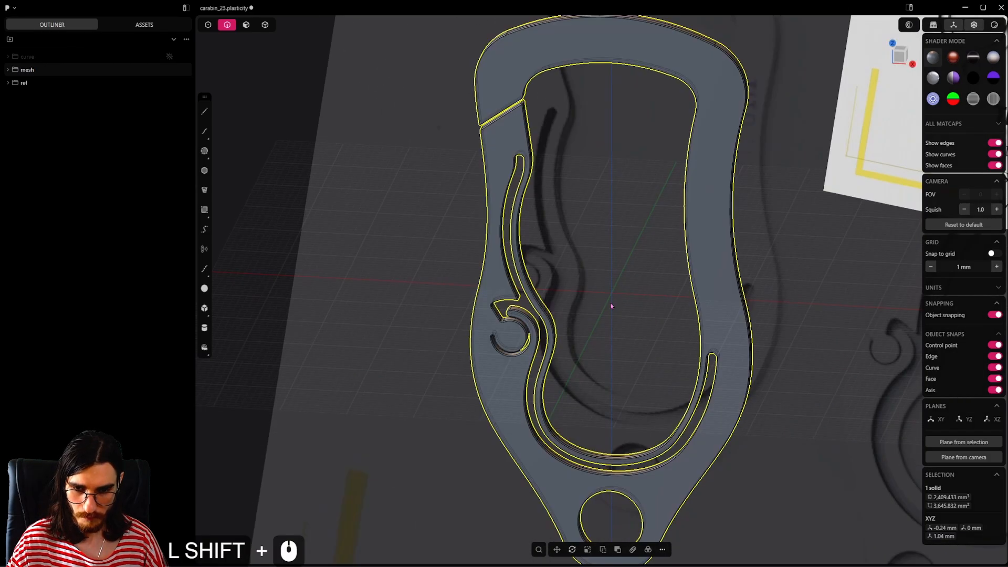
pyautogui.press('f')
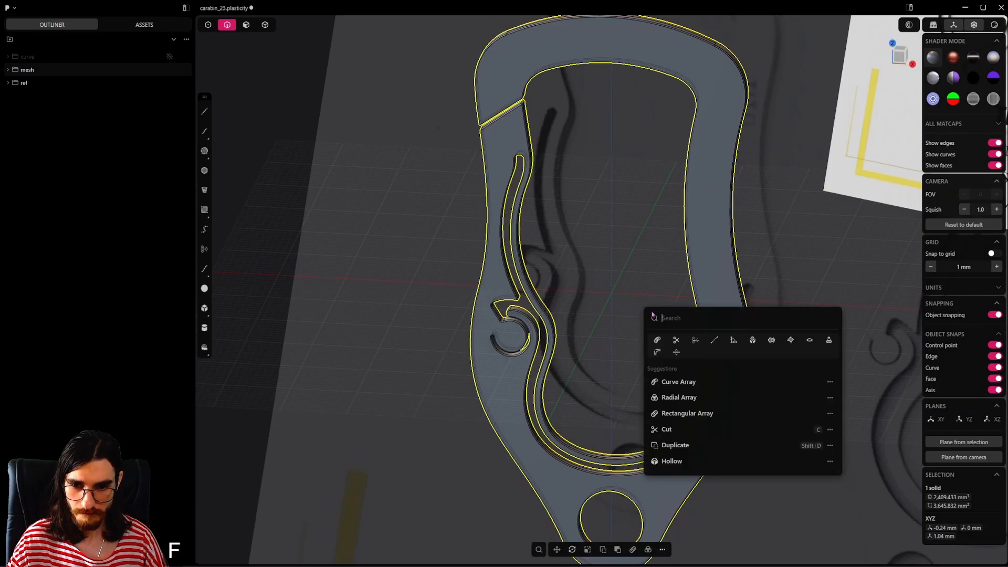
pyautogui.click(714, 341)
pyautogui.moveTo(787, 341); pyautogui.dragTo(638, 309, button='middle')
pyautogui.doubleClick(782, 298)
# Step: Offset the long inner edge of the frame's right arm inward onto the front face
pyautogui.keyDown('shift'); pyautogui.moveTo(638, 309); pyautogui.dragTo(712, 322, button='middle'); pyautogui.keyUp('shift')
pyautogui.scroll(-4, 583, 472)
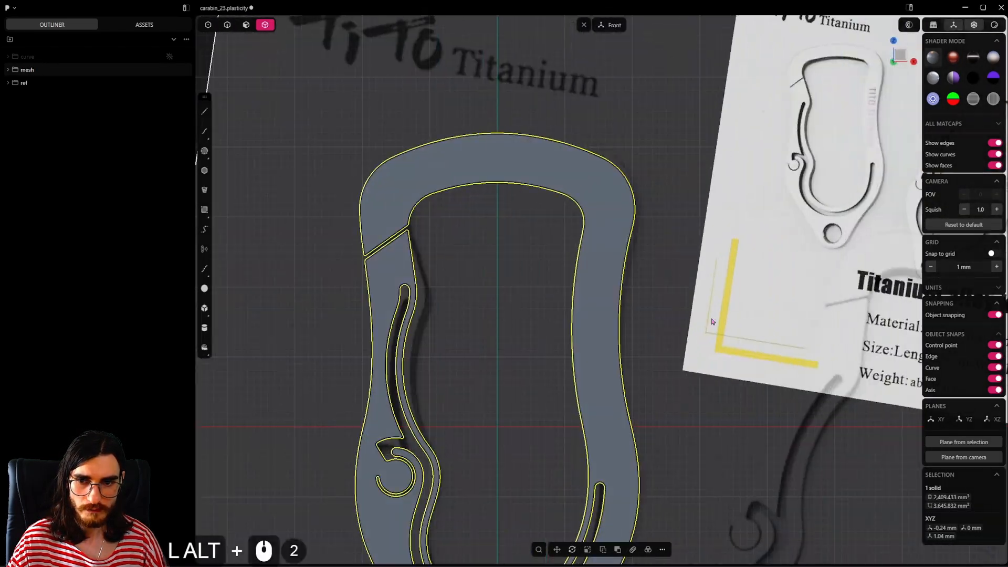
pyautogui.click(228, 26)
pyautogui.scroll(10, 614, 331)
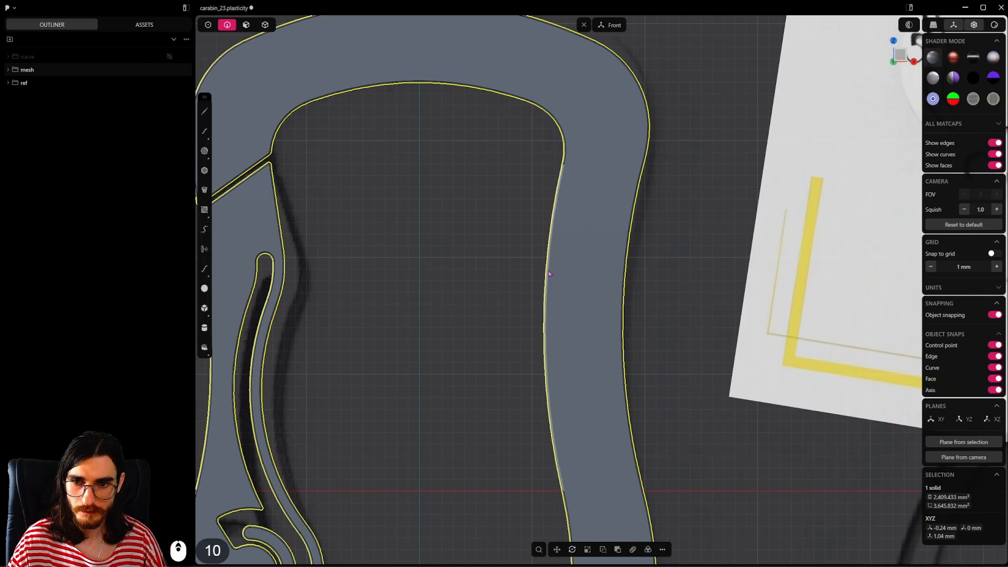
pyautogui.click(547, 272)
pyautogui.press('b')
pyautogui.keyDown('shift'); pyautogui.moveTo(592, 347); pyautogui.dragTo(598, 317, button='middle'); pyautogui.keyUp('shift')
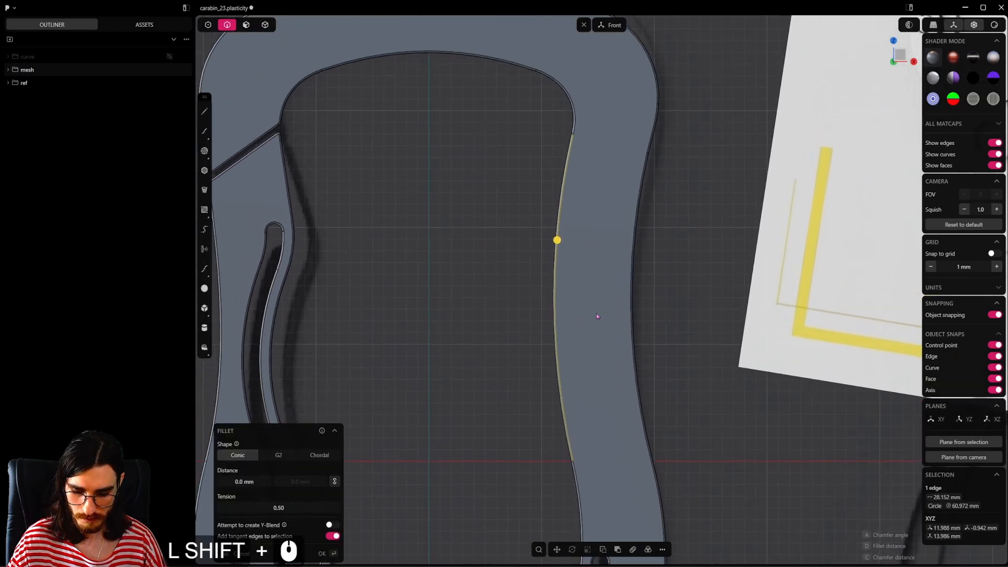
pyautogui.press('o')
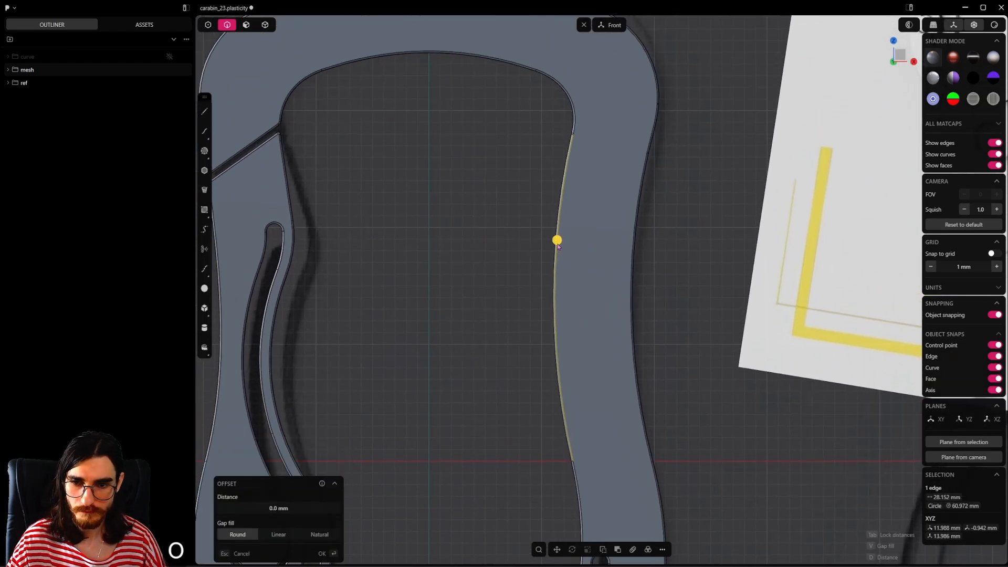
pyautogui.moveTo(566, 270); pyautogui.dragTo(595, 317, button='middle')
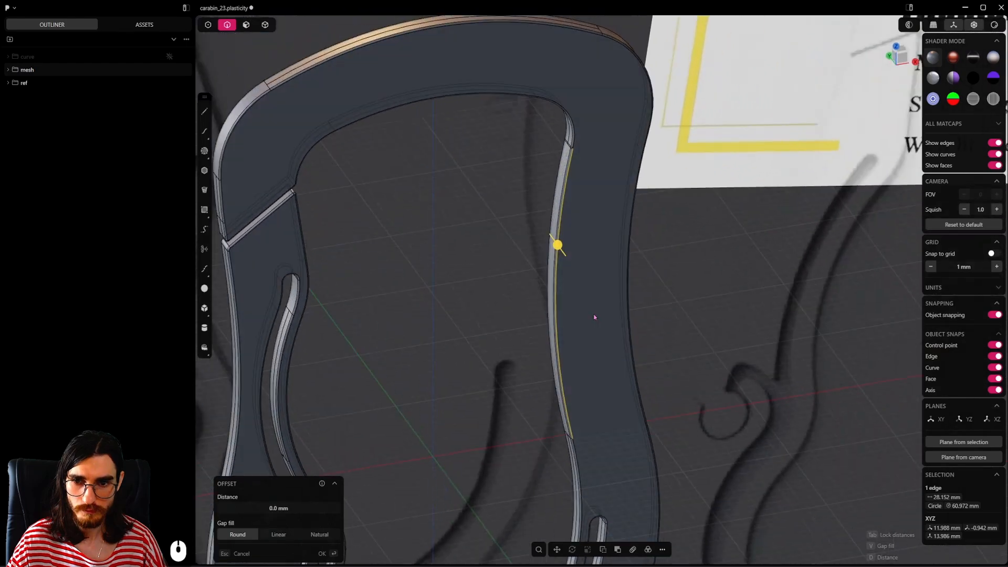
pyautogui.moveTo(558, 247)
pyautogui.mouseDown()
pyautogui.moveTo(571, 270)
pyautogui.moveTo(560, 260)
pyautogui.mouseUp()
pyautogui.rightClick(627, 281)
pyautogui.scroll(-5, 625, 306)
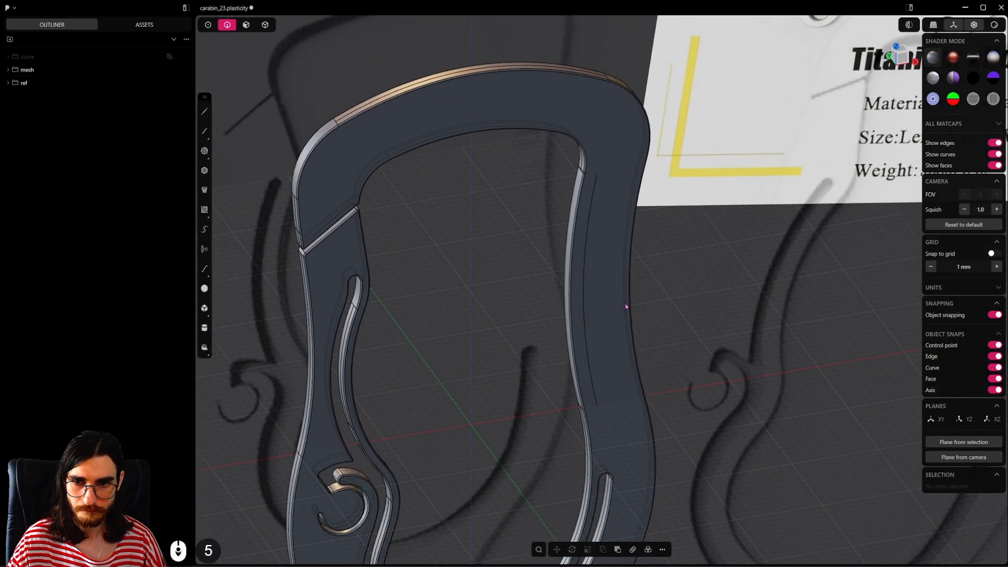
# Step: Duplicate the offset edge on the frame's right arm as a curve and extrude it forward into a curved sheet
pyautogui.moveTo(626, 306); pyautogui.dragTo(530, 302, button='middle')
pyautogui.scroll(4, 567, 302)
pyautogui.click(578, 298)
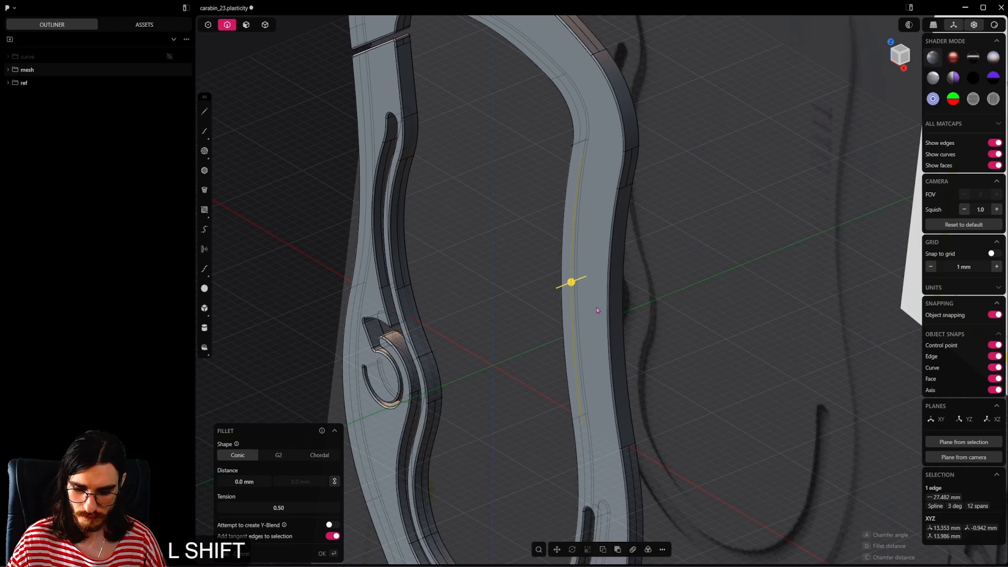
pyautogui.hotkey('shift', 'd')
pyautogui.rightClick(667, 270)
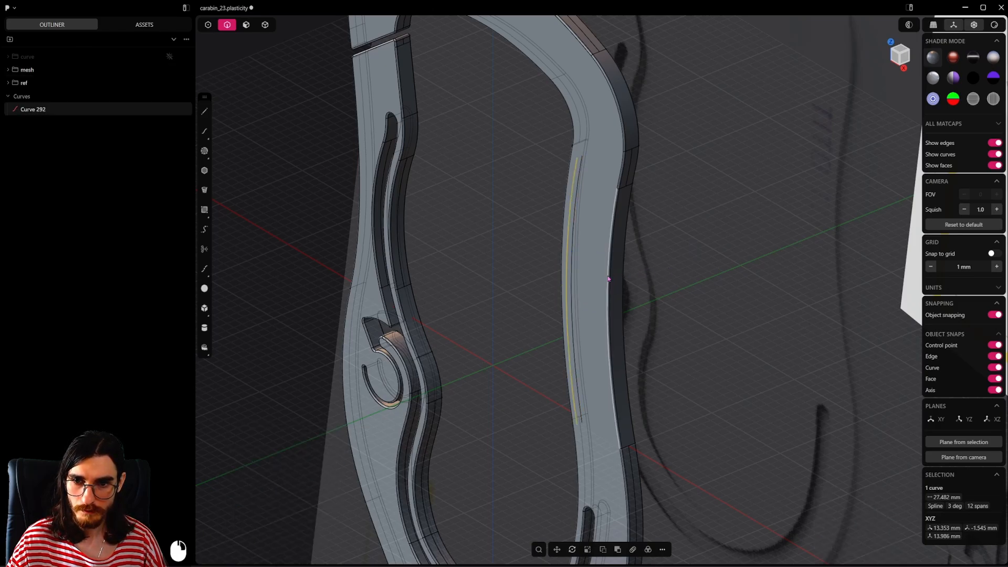
pyautogui.press('e')
pyautogui.click(568, 292)
pyautogui.rightClick(671, 276)
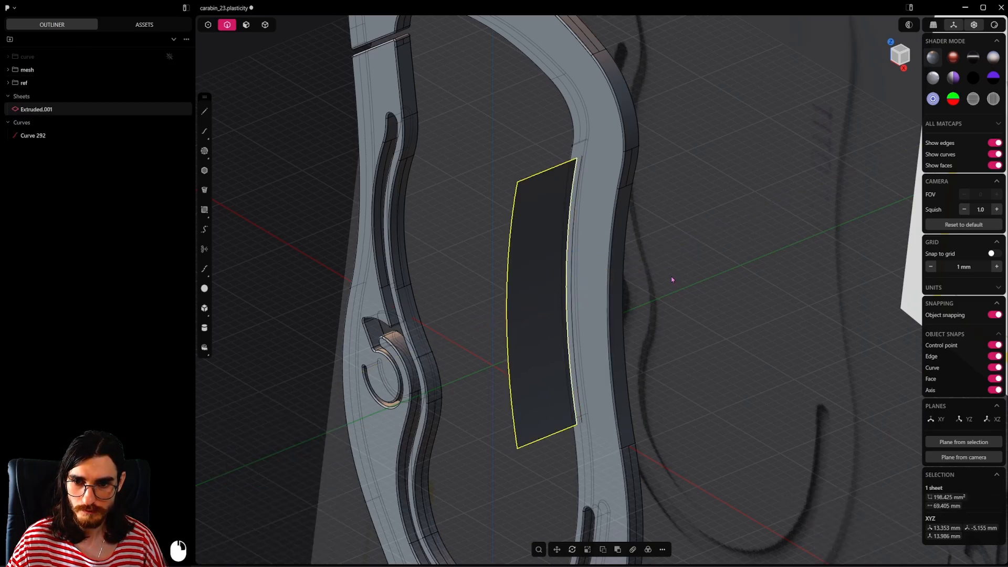
# Step: Unwrap the face of the extruded curved sheet into a flat sheet
pyautogui.scroll(-6, 594, 304)
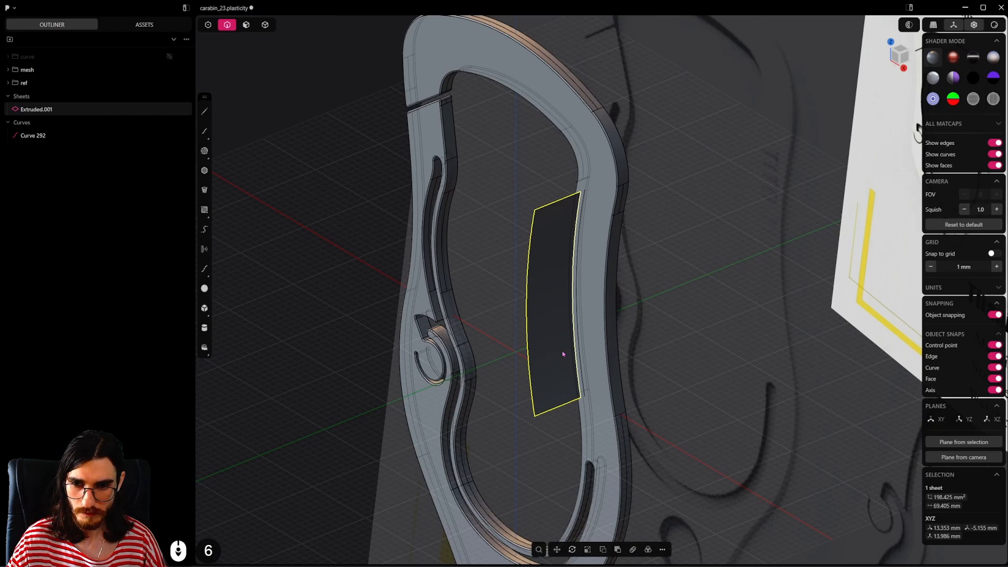
pyautogui.press('f')
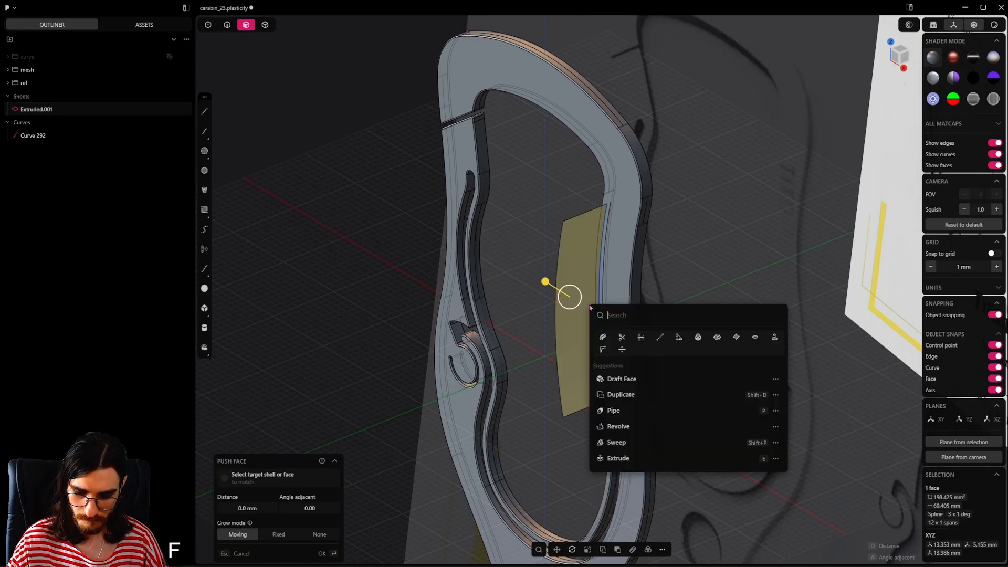
pyautogui.write('un')
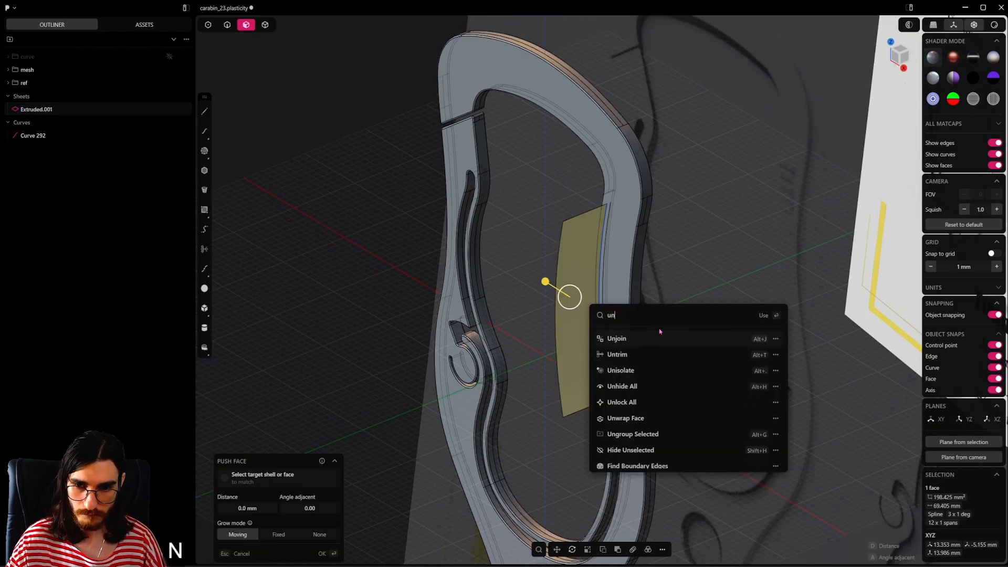
pyautogui.write('wrap')
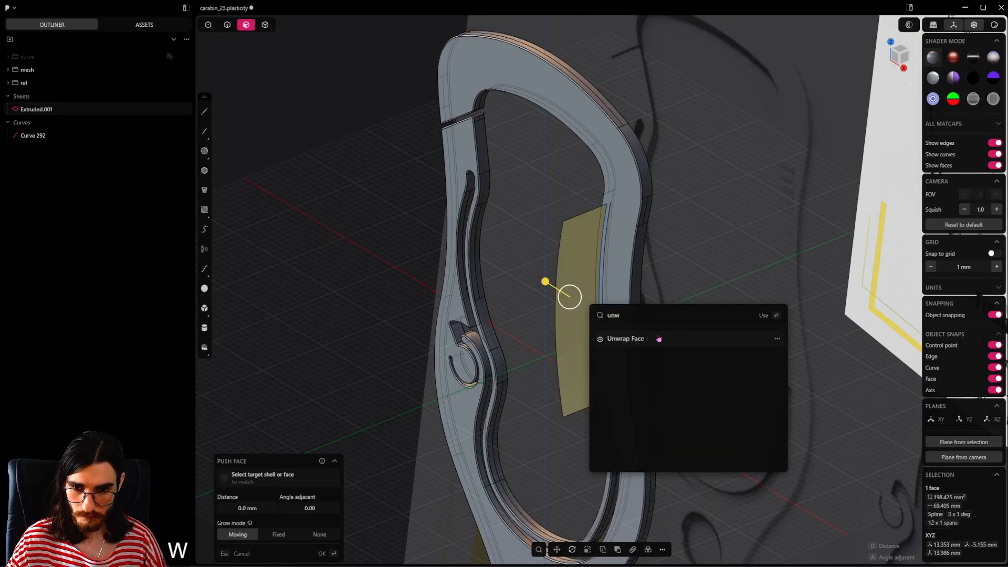
pyautogui.click(660, 337)
# Step: Create the text "Titsnium 00-G1" in the front view
pyautogui.moveTo(675, 333); pyautogui.dragTo(735, 318, button='middle')
pyautogui.keyDown('alt'); pyautogui.moveTo(651, 352); pyautogui.dragTo(713, 369, button='middle'); pyautogui.keyUp('alt')
pyautogui.scroll(2, 642, 367)
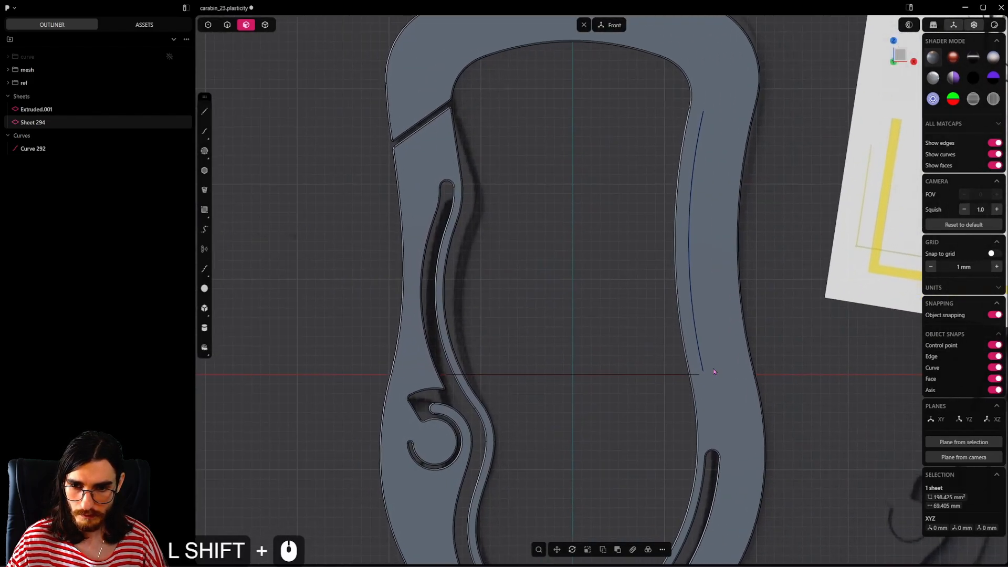
pyautogui.moveTo(598, 324); pyautogui.dragTo(581, 357, button='middle')
pyautogui.click(582, 357)
pyautogui.write('7f')
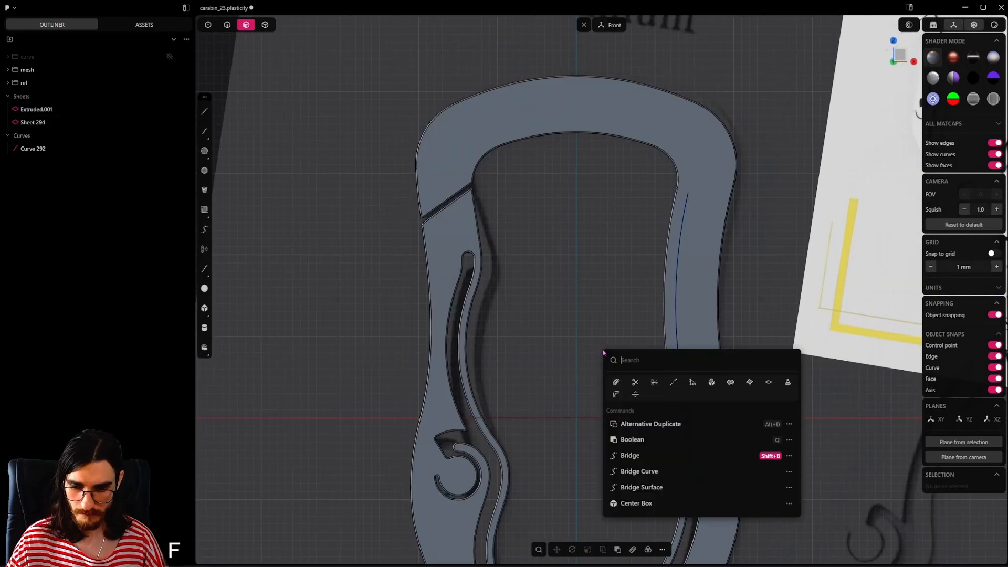
pyautogui.write('te')
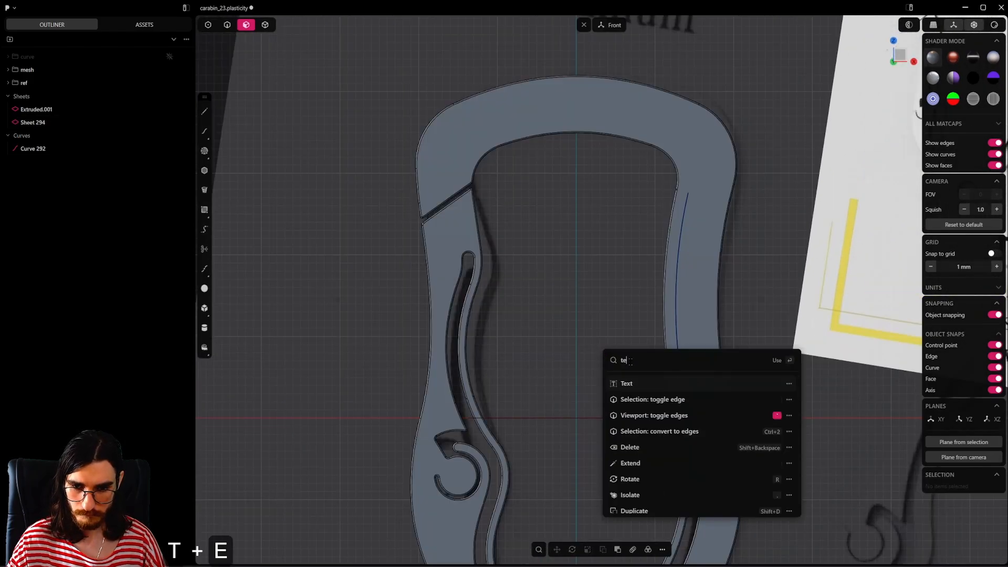
pyautogui.click(649, 384)
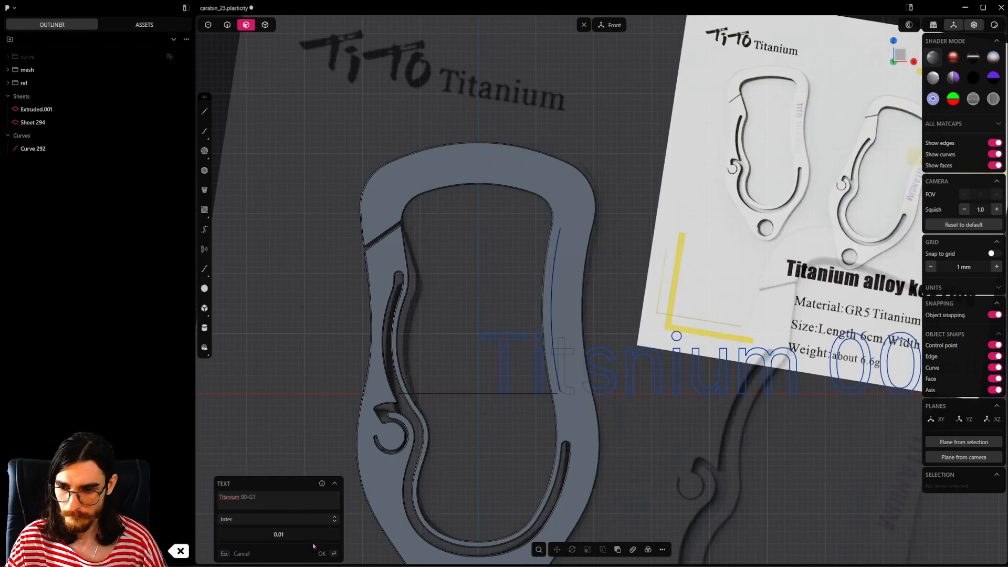
# Step: Set the text's font to Space Mono and finish creating the text curves
pyautogui.click(334, 520)
pyautogui.scroll(-5, 314, 494)
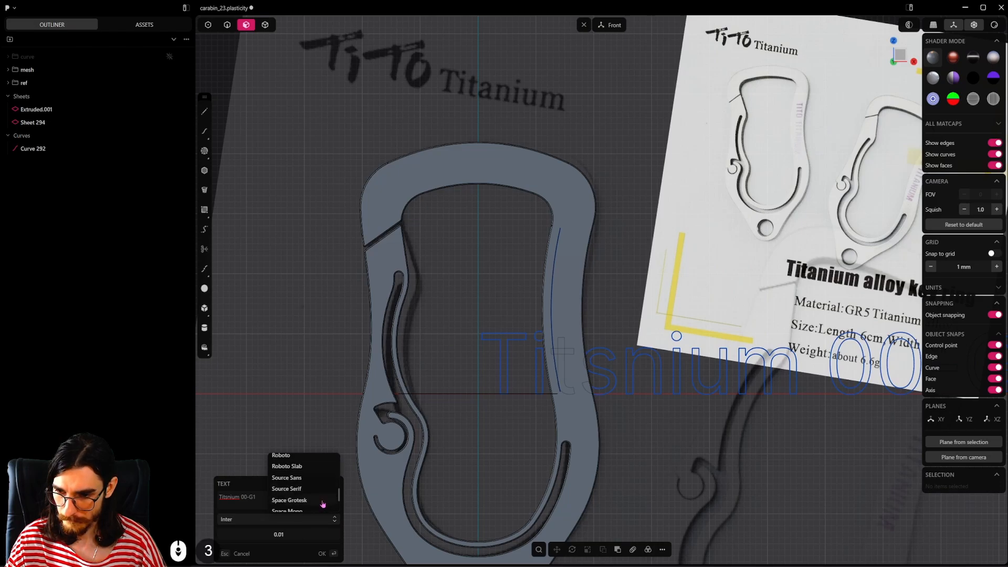
pyautogui.scroll(-2, 322, 504)
pyautogui.click(307, 483)
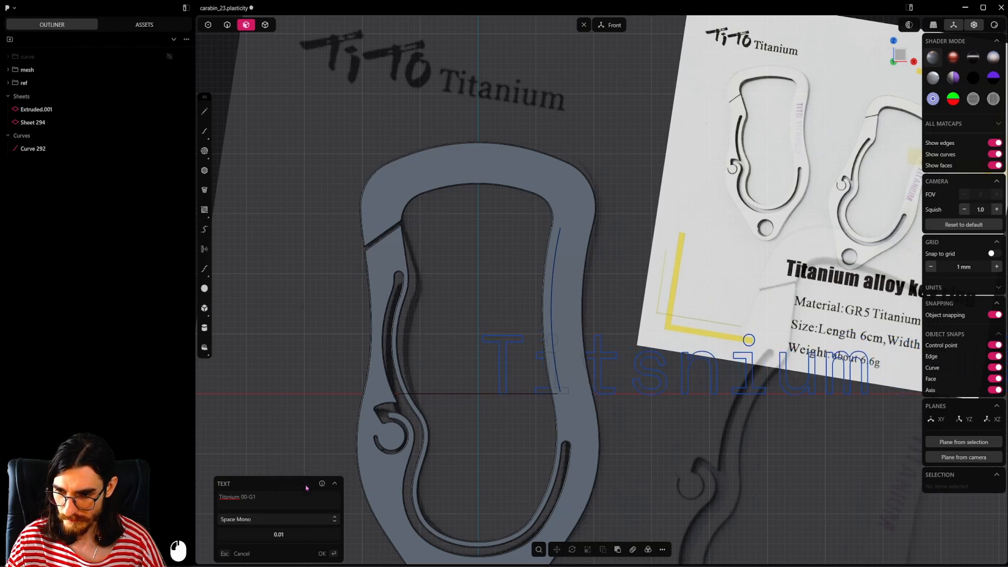
pyautogui.keyDown('shift'); pyautogui.moveTo(717, 403); pyautogui.dragTo(624, 399, button='middle'); pyautogui.keyUp('shift')
pyautogui.rightClick(626, 398)
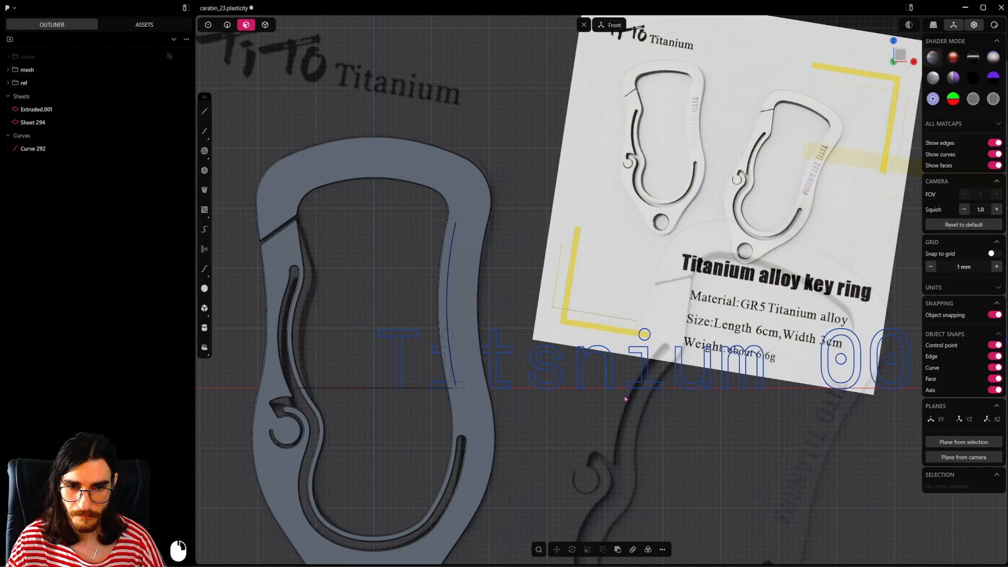
# Step: Scale all the text curves down uniformly so the lettering fits between the carabiner's two arms
pyautogui.scroll(-7, 649, 402)
pyautogui.keyDown('shift'); pyautogui.moveTo(834, 410); pyautogui.dragTo(763, 426, button='middle'); pyautogui.keyUp('shift')
pyautogui.press('s')
pyautogui.press('s')
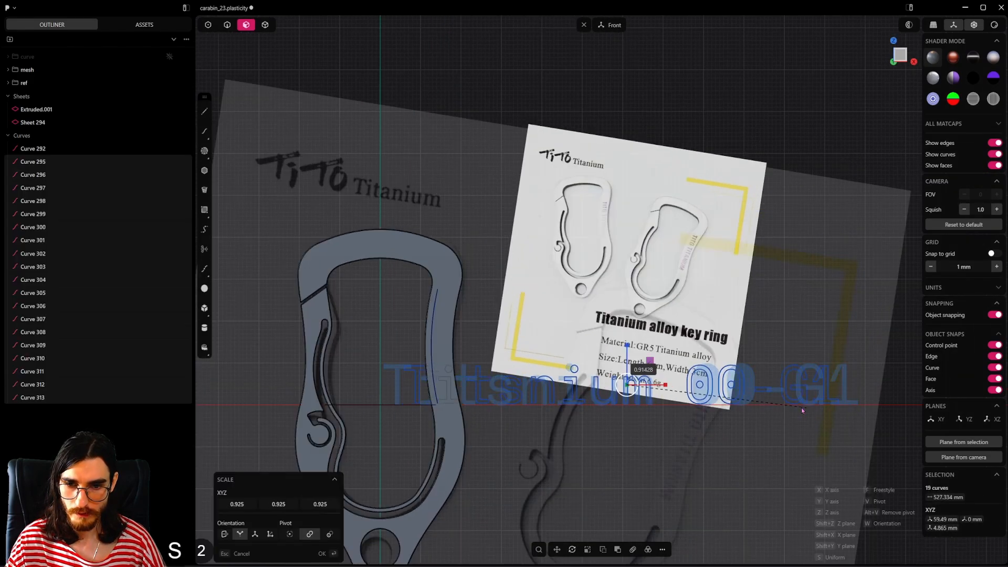
pyautogui.click(666, 401)
# Step: Move the text curves about 61 mm along X and 3.7 mm down, centring them between the arms just above the origin line
pyautogui.keyDown('shift'); pyautogui.moveTo(668, 400); pyautogui.dragTo(739, 377, button='middle'); pyautogui.keyUp('shift')
pyautogui.press('g')
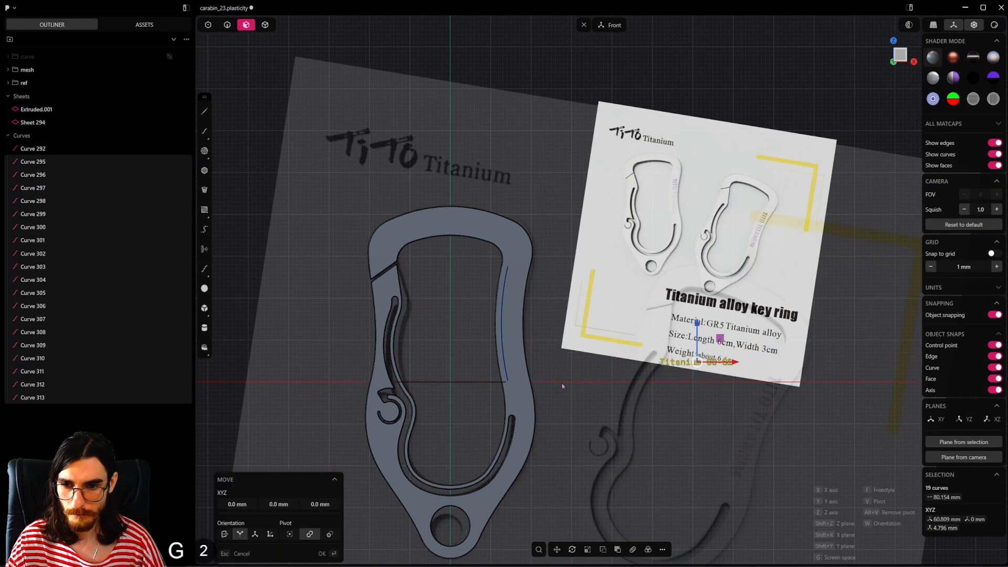
pyautogui.scroll(3, 452, 398)
pyautogui.keyDown('shift'); pyautogui.moveTo(458, 417); pyautogui.dragTo(502, 415, button='middle'); pyautogui.keyUp('shift')
pyautogui.scroll(2, 502, 414)
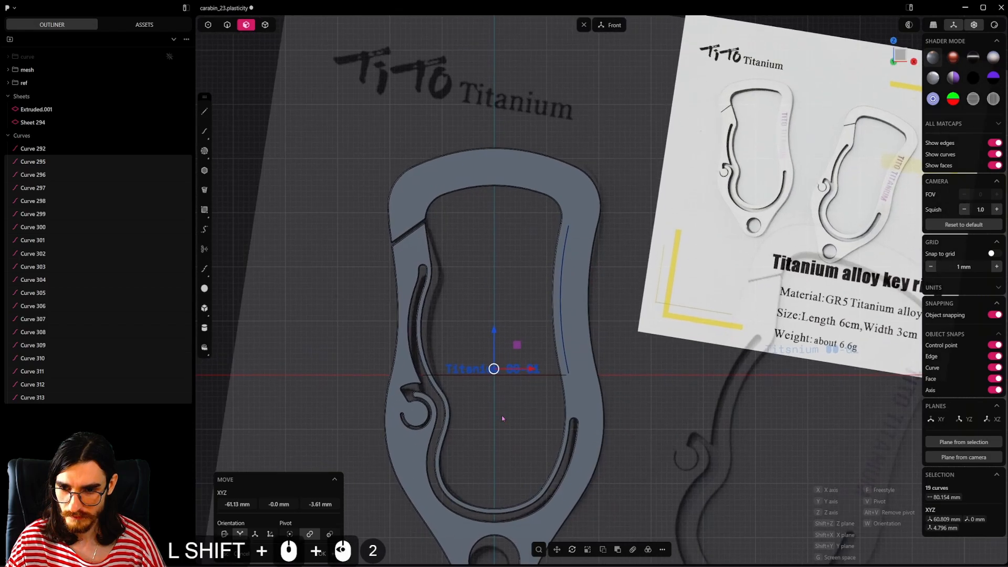
pyautogui.scroll(20, 497, 378)
pyautogui.press('g')
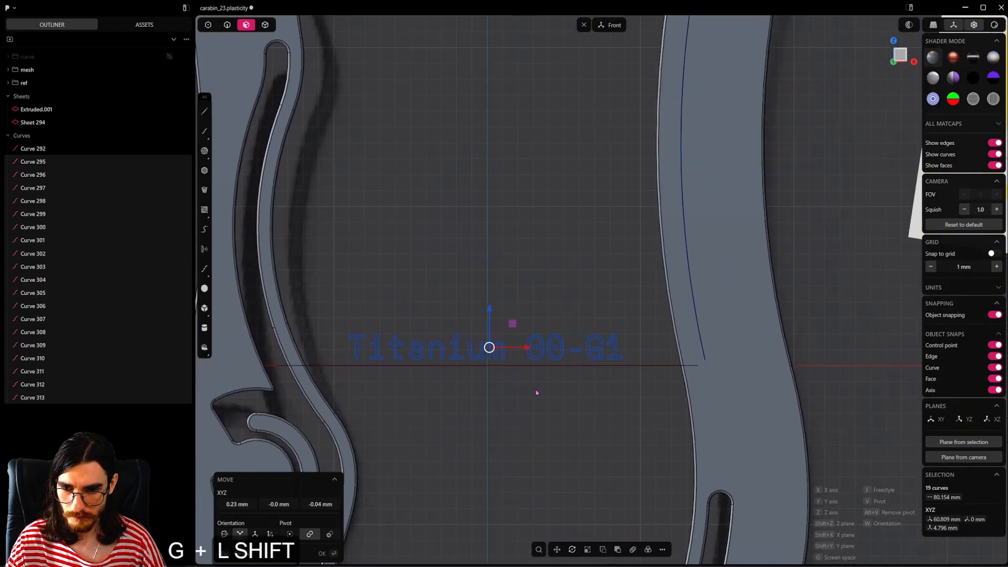
pyautogui.keyDown('shift'); pyautogui.click(531, 401); pyautogui.keyUp('shift')
# Step: Save the file and group the text curves under the name "text"
pyautogui.scroll(-5, 544, 385)
pyautogui.moveTo(545, 385); pyautogui.dragTo(604, 375, button='middle')
pyautogui.scroll(-3, 527, 389)
pyautogui.hotkey('ctrl', 's')
pyautogui.scroll(-3, 556, 384)
pyautogui.keyDown('shift'); pyautogui.moveTo(609, 374); pyautogui.dragTo(583, 452, button='middle'); pyautogui.keyUp('shift')
pyautogui.scroll(10, 514, 427)
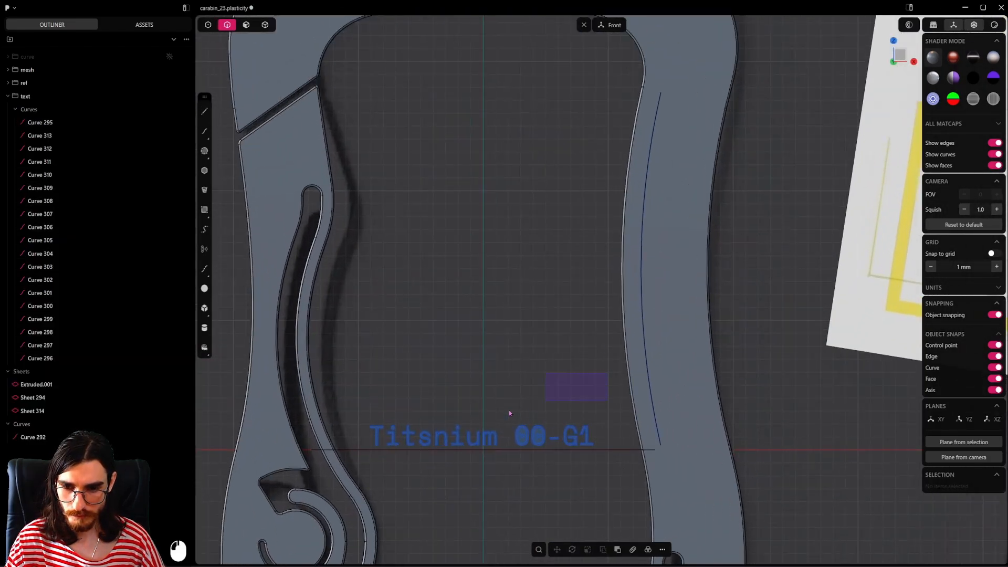
# Step: Deform the text curves from the flat reference sheet behind them onto the curved extruded sheet, with Flip Normal enabled
pyautogui.moveTo(509, 413); pyautogui.dragTo(362, 451)
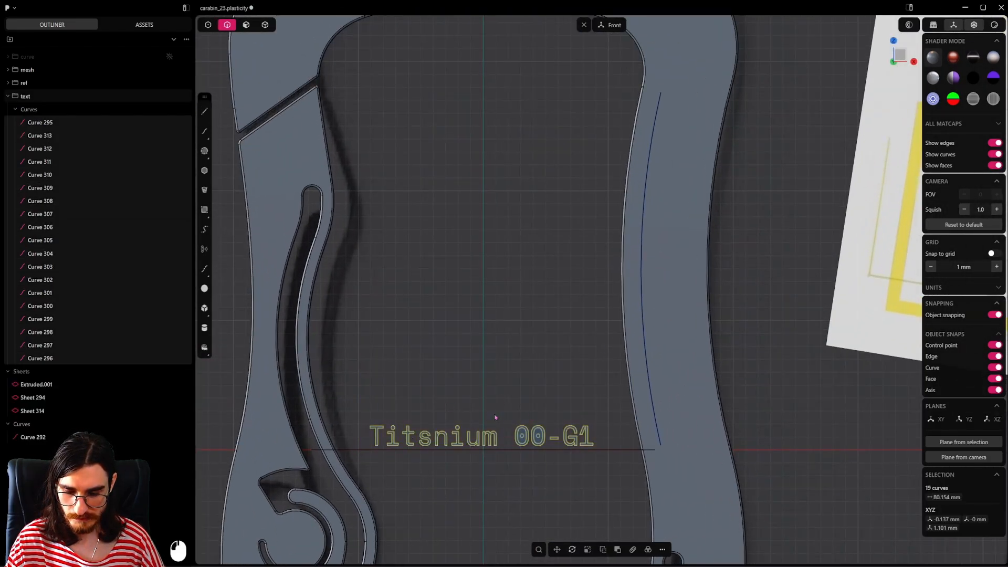
pyautogui.write('f')
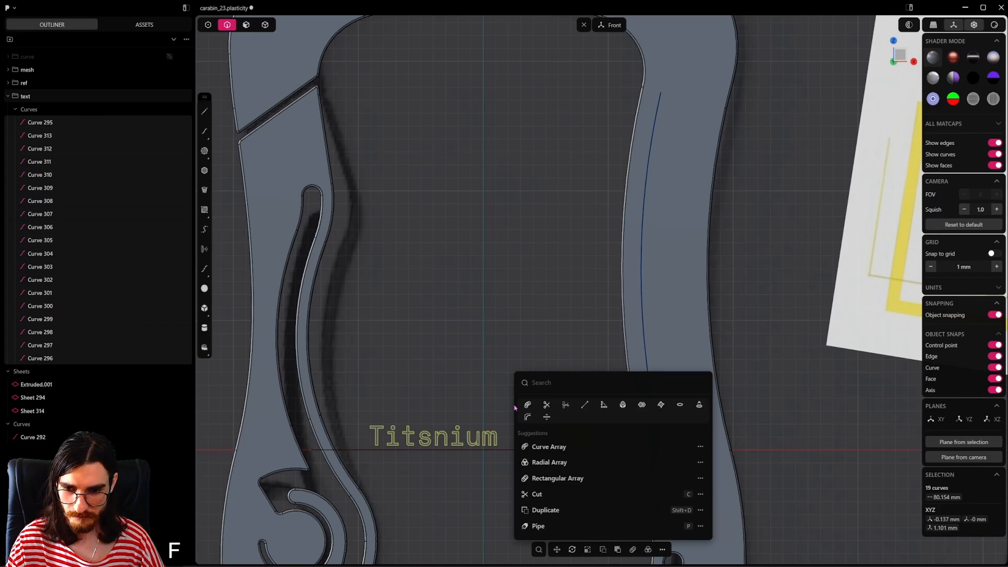
pyautogui.write('def')
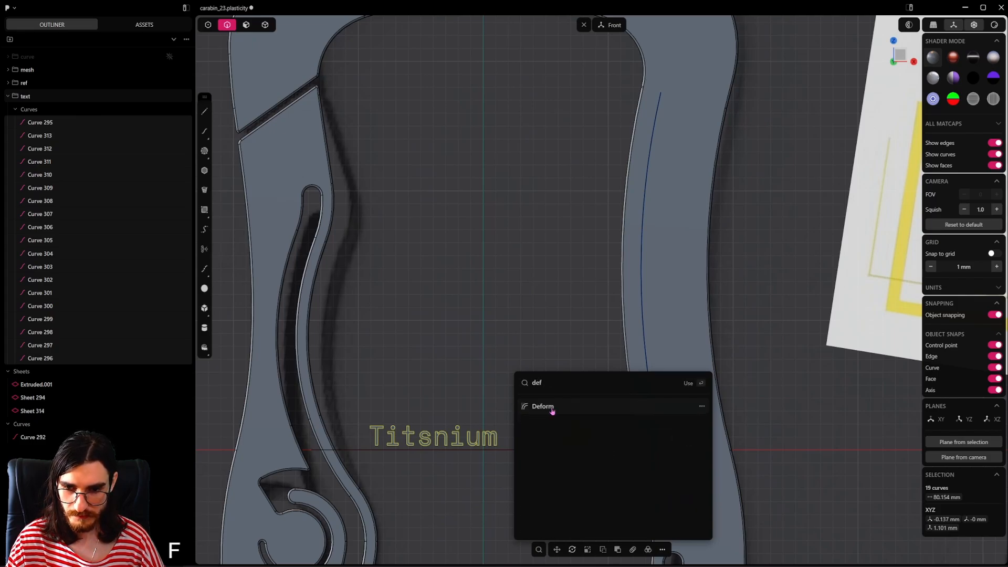
pyautogui.click(552, 411)
pyautogui.moveTo(525, 362)
pyautogui.mouseDown(button='middle')
pyautogui.moveTo(473, 391)
pyautogui.moveTo(432, 536)
pyautogui.moveTo(440, 486)
pyautogui.moveTo(542, 372)
pyautogui.mouseUp(button='middle')
pyautogui.click(436, 494)
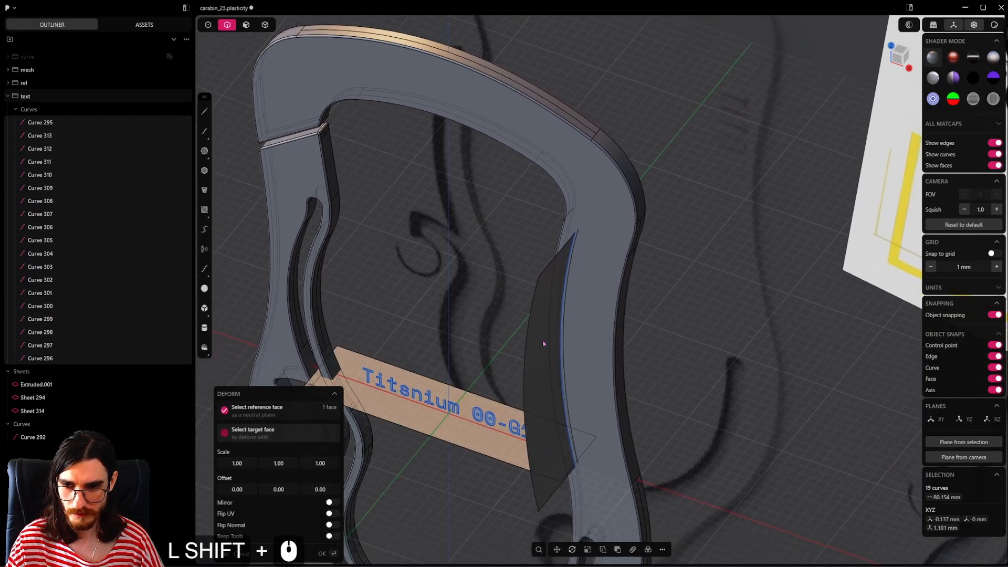
pyautogui.click(543, 344)
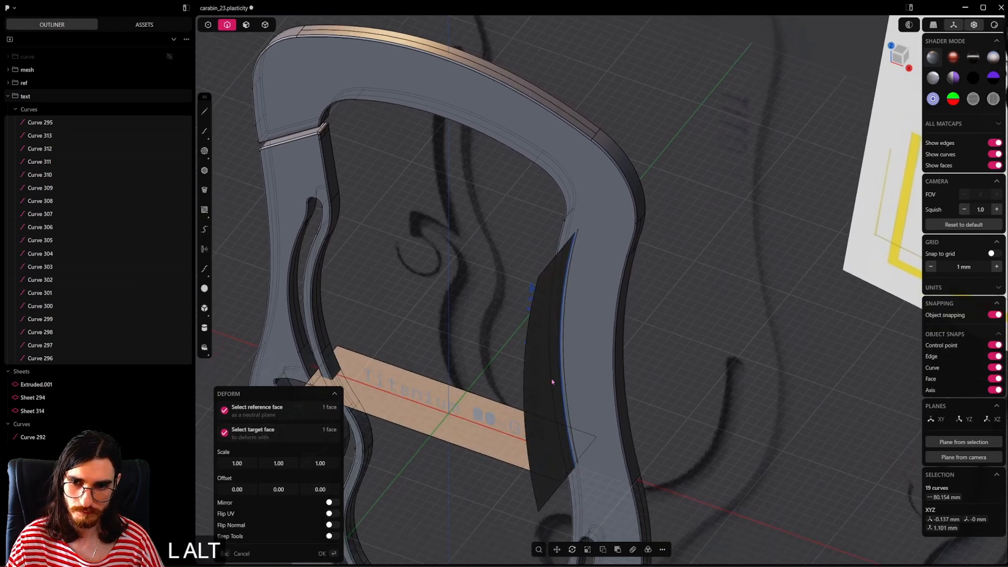
pyautogui.keyDown('alt'); pyautogui.moveTo(551, 378); pyautogui.dragTo(577, 431, button='middle'); pyautogui.keyUp('alt')
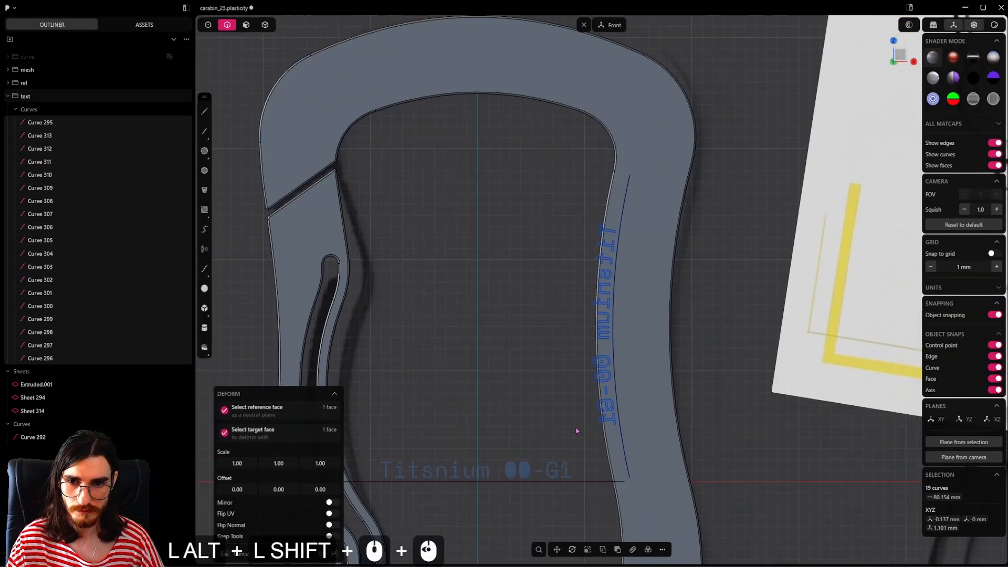
pyautogui.click(331, 525)
pyautogui.keyDown('alt'); pyautogui.scroll(-8, 639, 276); pyautogui.keyUp('alt')
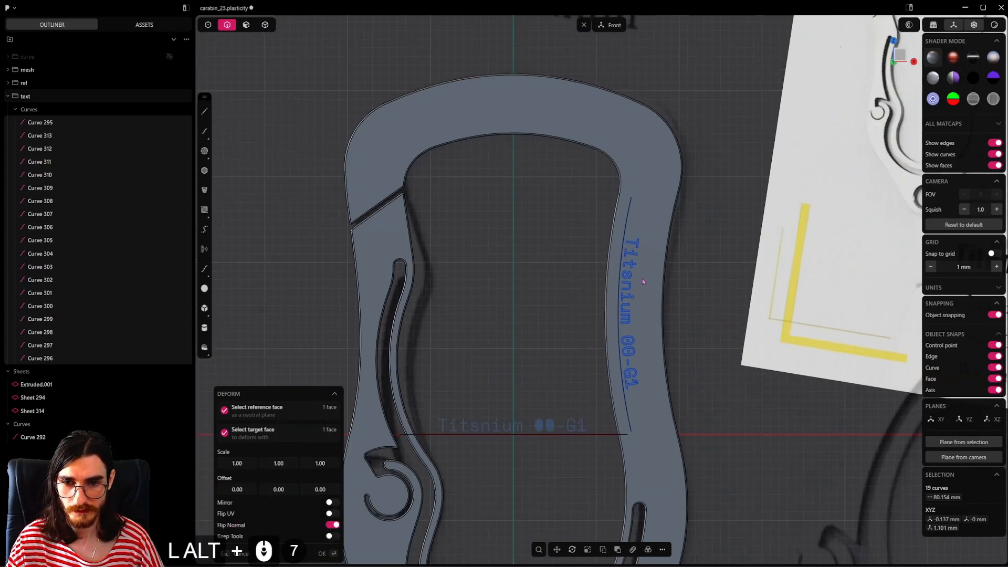
pyautogui.keyDown('alt'); pyautogui.keyDown('shift'); pyautogui.moveTo(649, 307); pyautogui.dragTo(301, 475, button='middle'); pyautogui.keyUp('shift'); pyautogui.keyUp('alt')
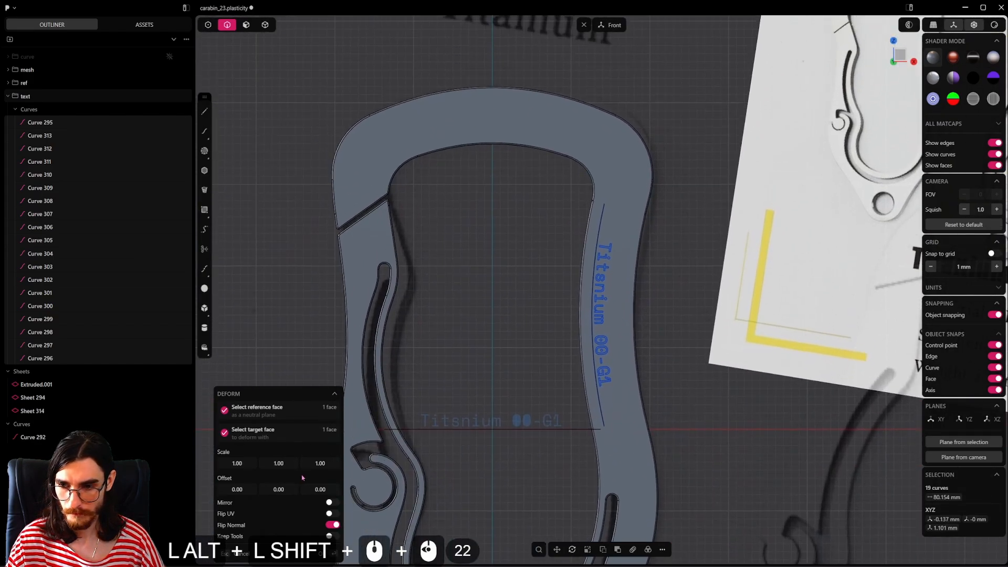
# Step: Set the deform scale to 1.20 on all three axes and apply the deformation
pyautogui.keyDown('alt'); pyautogui.doubleClick(241, 463); pyautogui.keyUp('alt')
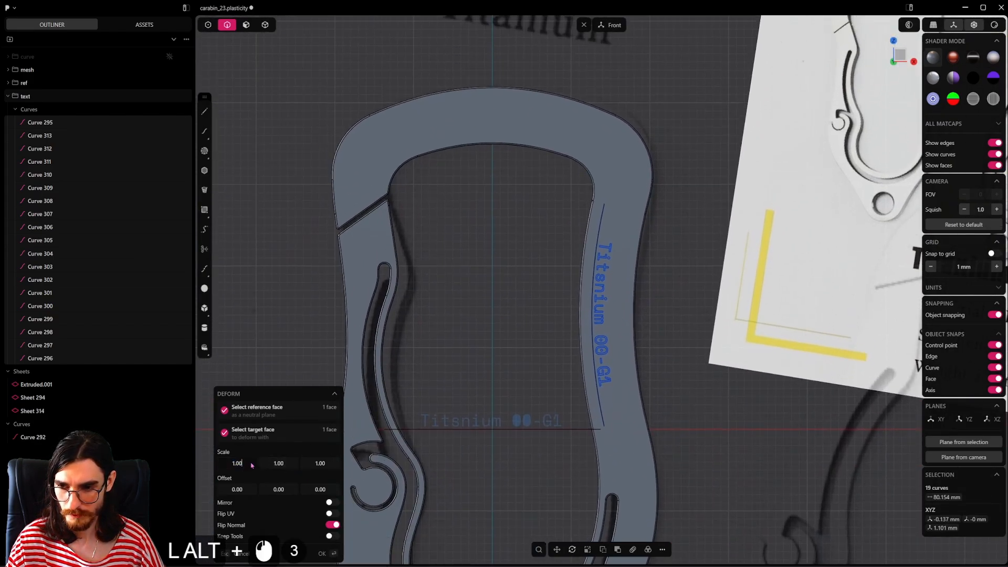
pyautogui.press('BackSpace')
pyautogui.write('2')
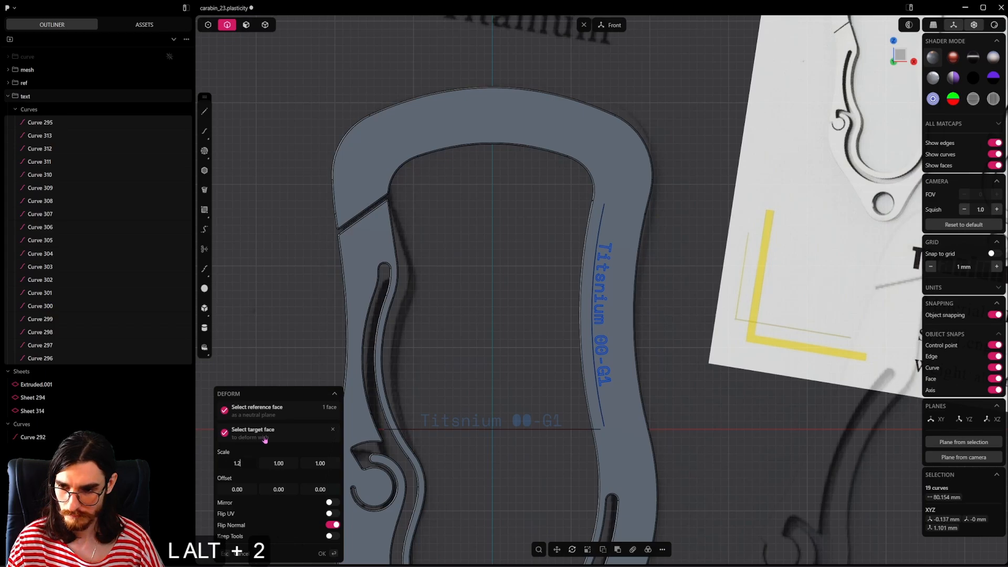
pyautogui.press('Return')
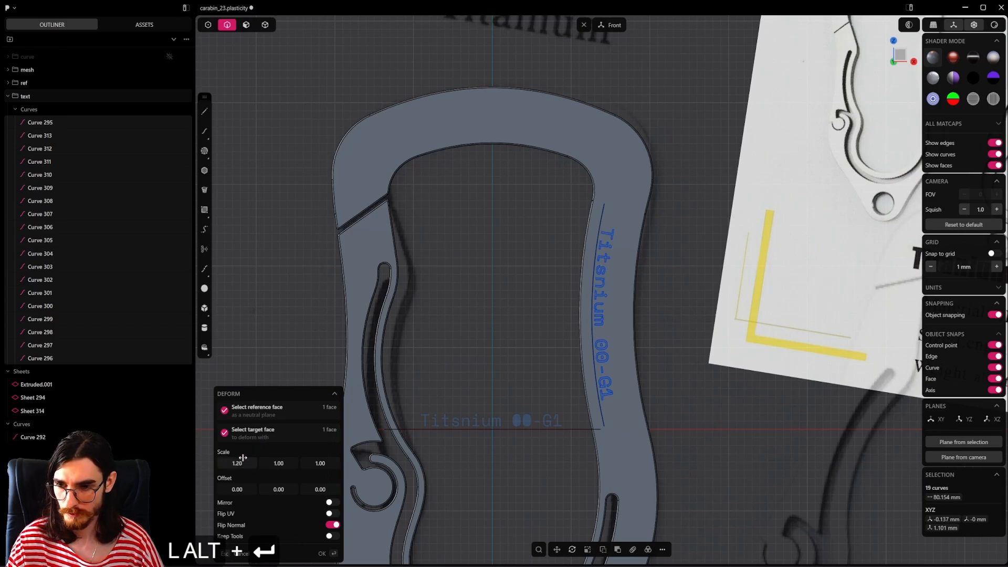
pyautogui.hotkey('ctrl', 'c')
pyautogui.keyDown('alt'); pyautogui.doubleClick(278, 464); pyautogui.keyUp('alt')
pyautogui.hotkey('ctrl', 'v')
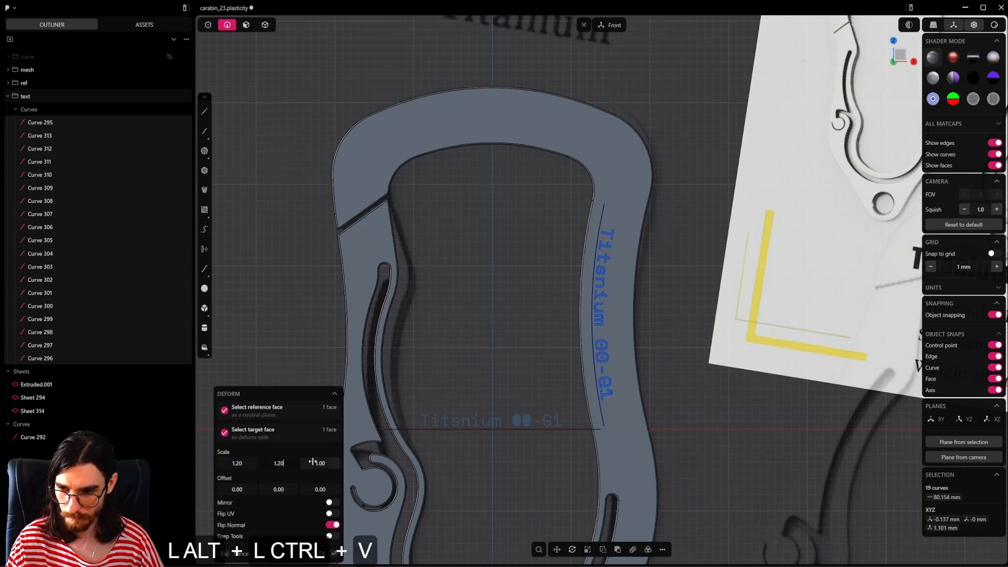
pyautogui.keyDown('alt'); pyautogui.doubleClick(320, 463); pyautogui.keyUp('alt')
pyautogui.rightClick(578, 313)
# Step: Try to imprint the deformed text curves onto the carabiner's right arm
pyautogui.keyDown('shift'); pyautogui.moveTo(666, 296); pyautogui.dragTo(644, 311, button='middle'); pyautogui.keyUp('shift')
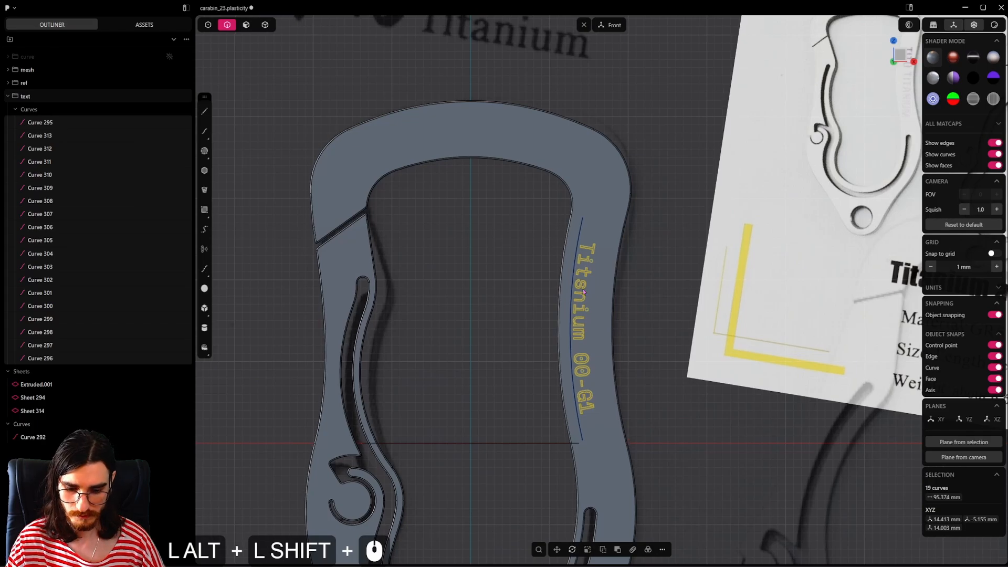
pyautogui.hotkey('alt', 'shift', 'i')
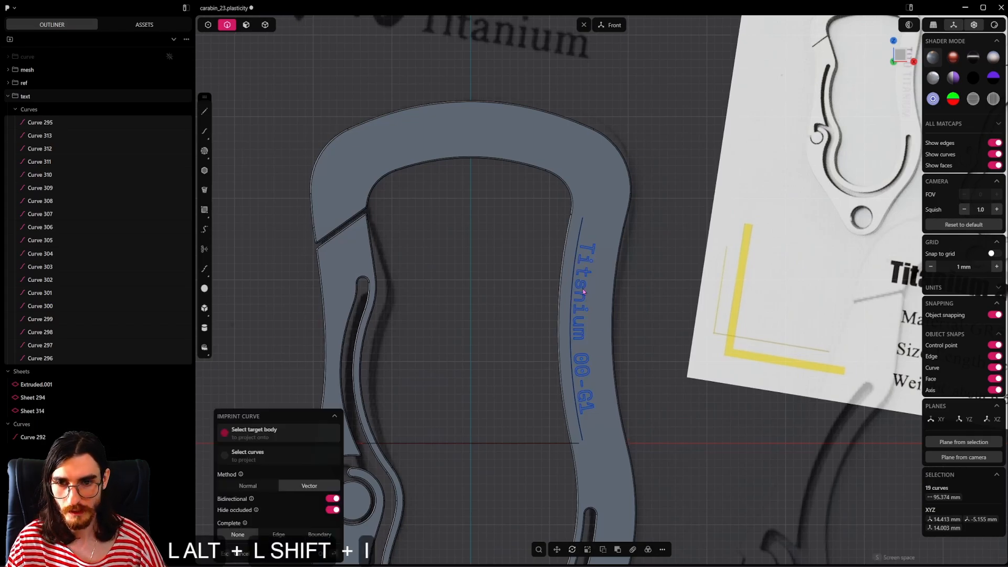
pyautogui.keyDown('alt'); pyautogui.click(606, 276); pyautogui.keyUp('alt')
pyautogui.rightClick(656, 321)
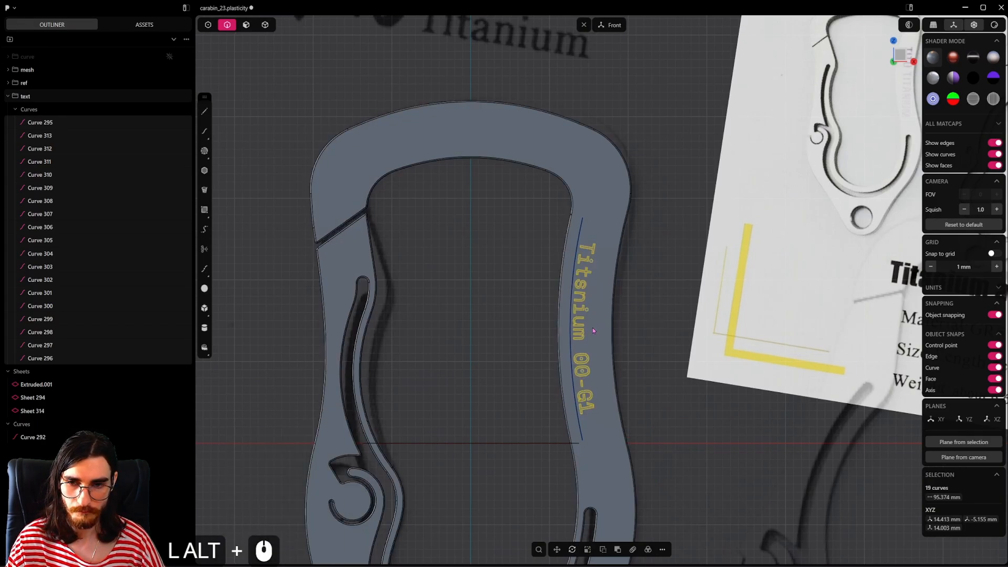
# Step: Imprint the deformed text curves onto the carabiner solid from the front view with the Vector method
pyautogui.moveTo(594, 331); pyautogui.dragTo(623, 361, button='middle')
pyautogui.scroll(2, 633, 341)
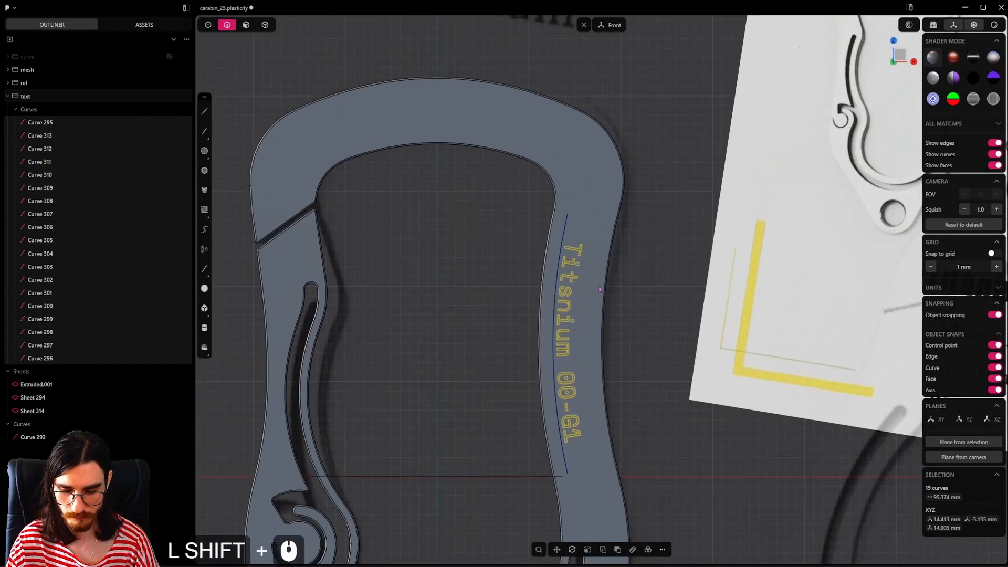
pyautogui.hotkey('shift', 'i')
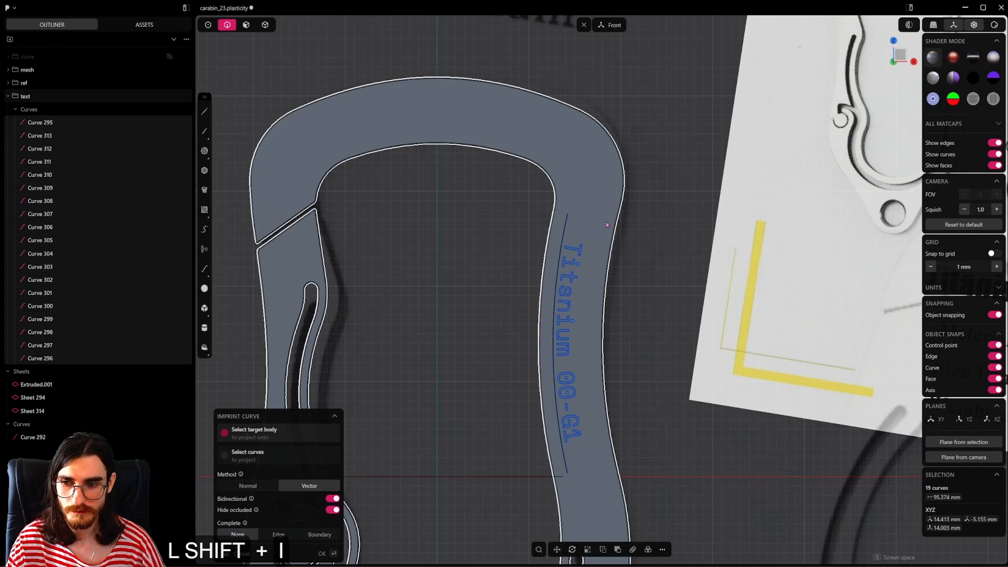
pyautogui.click(607, 225)
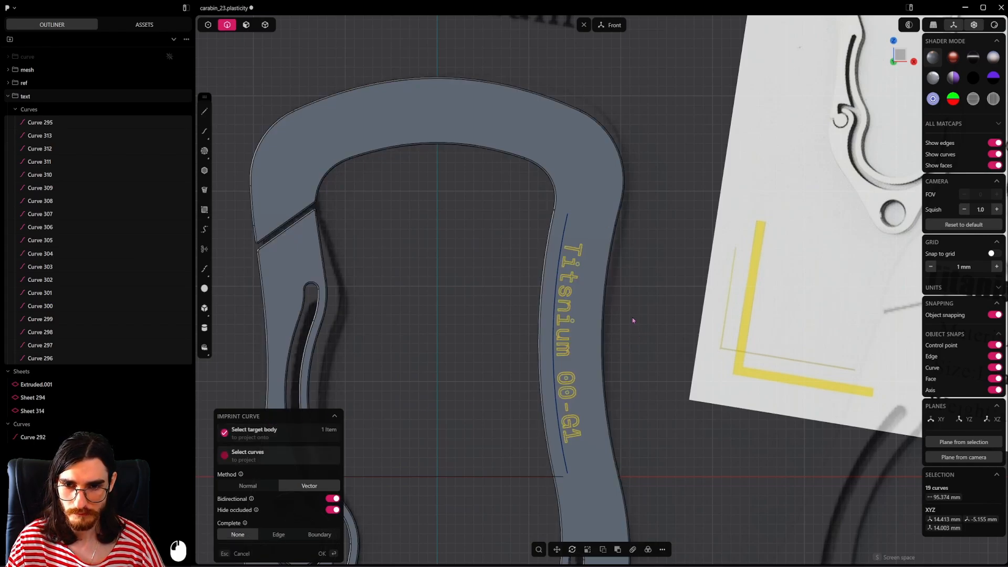
pyautogui.press('Return')
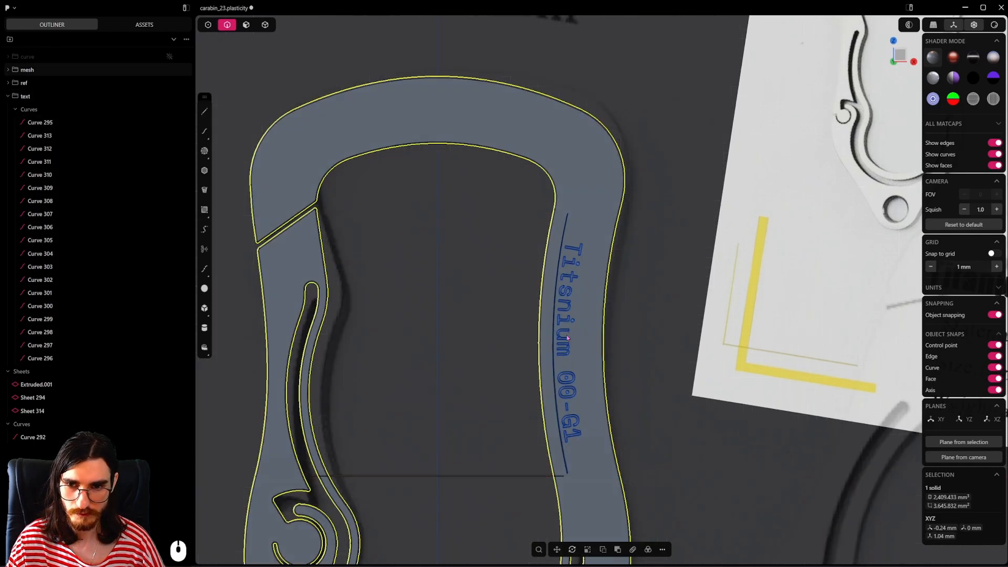
pyautogui.moveTo(632, 318); pyautogui.dragTo(512, 357, button='middle')
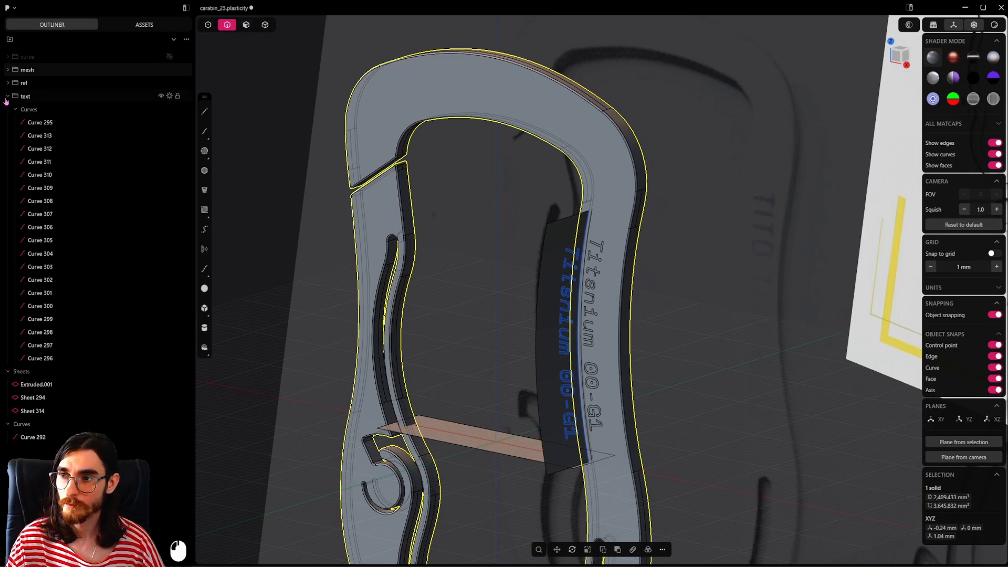
# Step: Hide the text group and delete the three helper sheets and the leftover guide curve
pyautogui.click(7, 96)
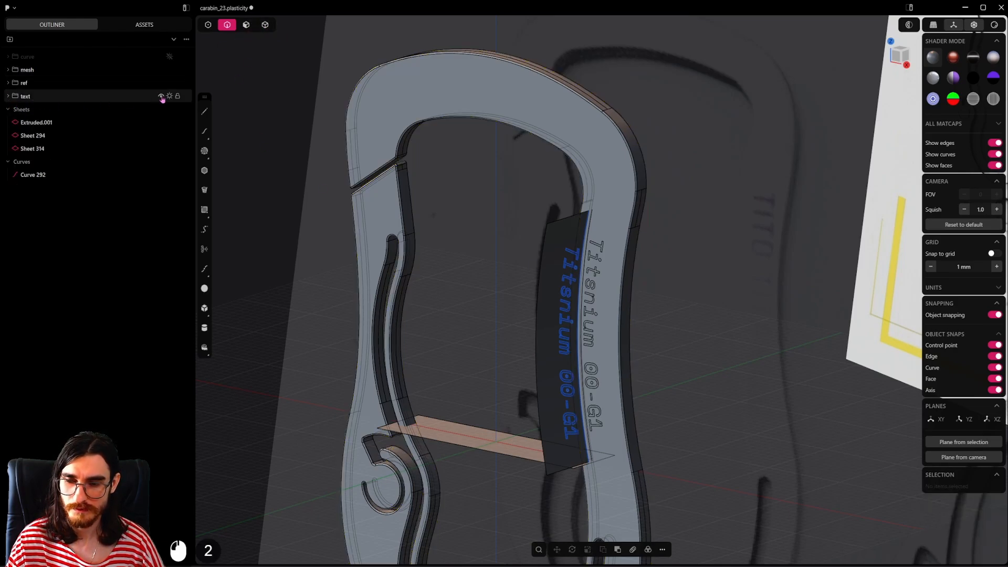
pyautogui.click(161, 96)
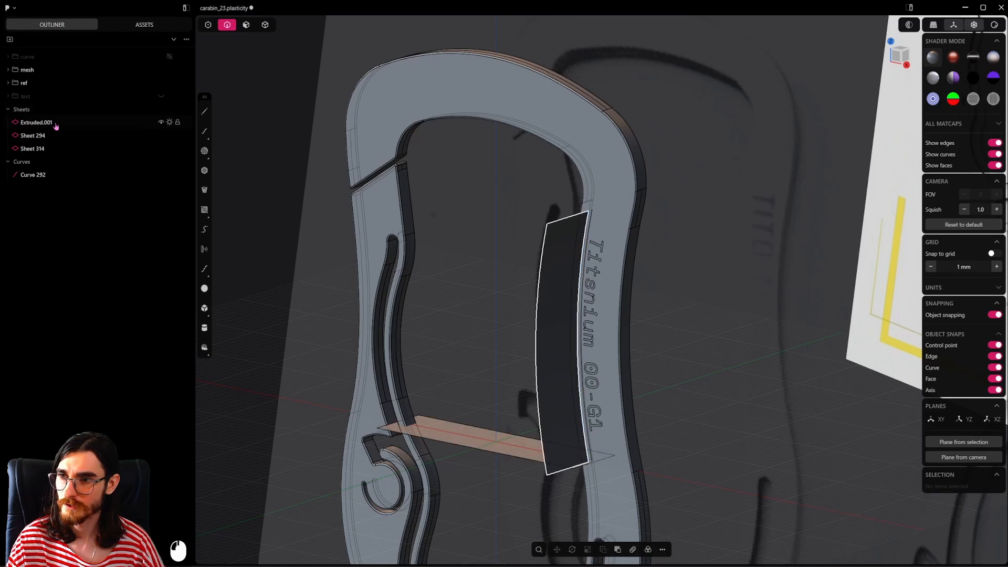
pyautogui.click(52, 123)
pyautogui.keyDown('shift'); pyautogui.click(53, 150); pyautogui.keyUp('shift')
pyautogui.press('x')
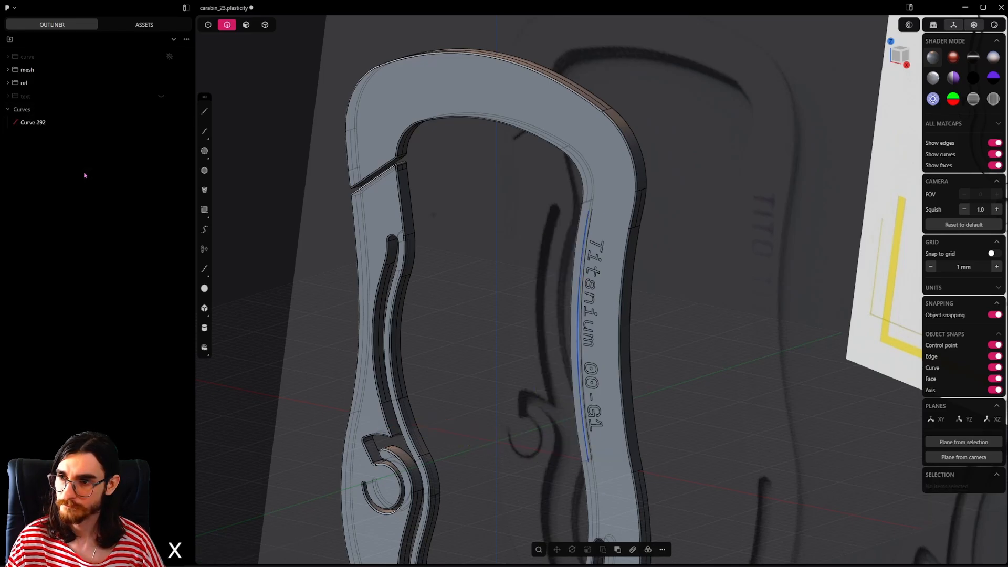
pyautogui.click(40, 124)
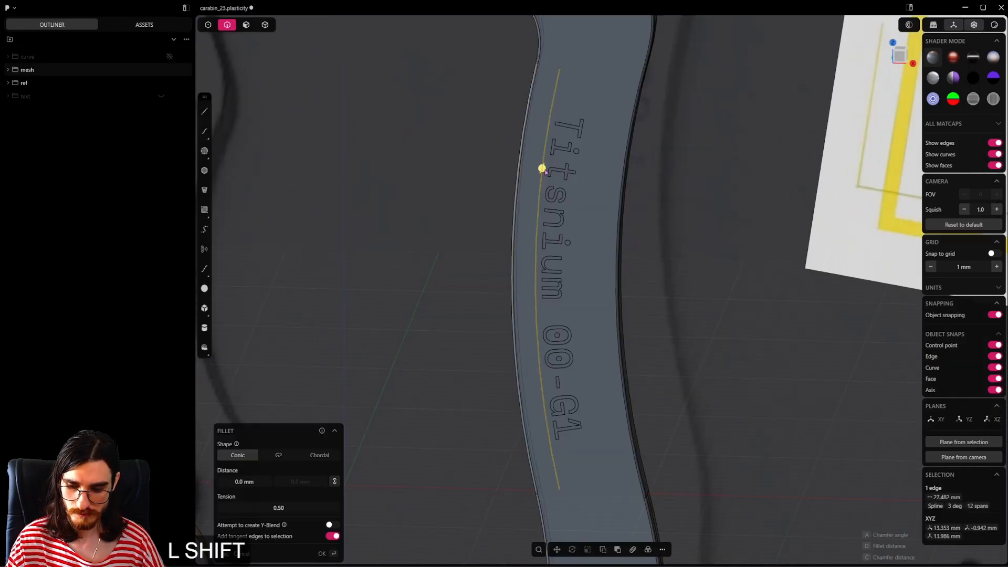
pyautogui.hotkey('shift', 'x')
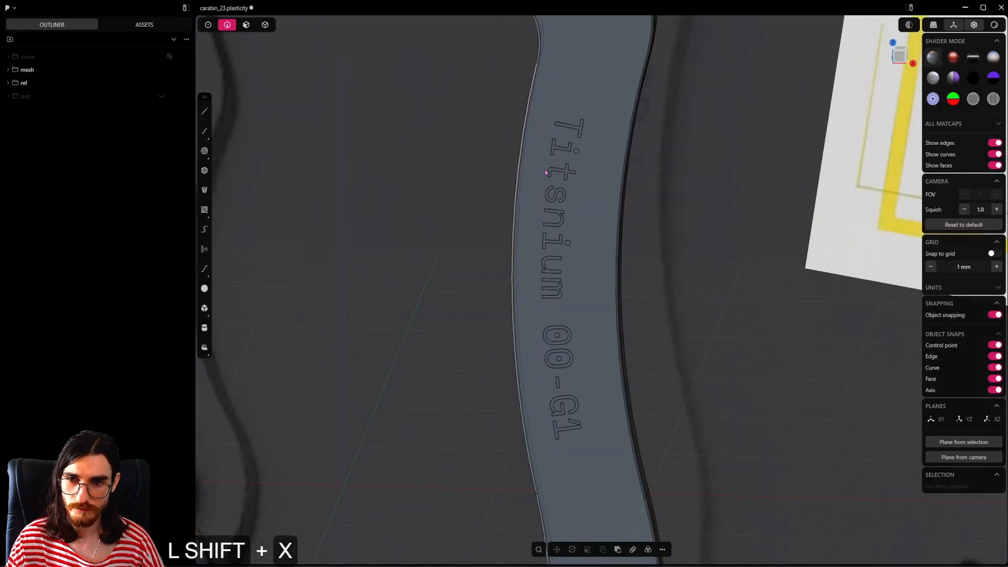
# Step: Select the imprinted lettering faces on the right arm, leaving out the carabiner's front face and the inner areas of the zeros
pyautogui.scroll(-2, 592, 184)
pyautogui.keyDown('shift'); pyautogui.moveTo(592, 184); pyautogui.dragTo(590, 246, button='middle'); pyautogui.keyUp('shift')
pyautogui.click(250, 28)
pyautogui.scroll(-4, 504, 179)
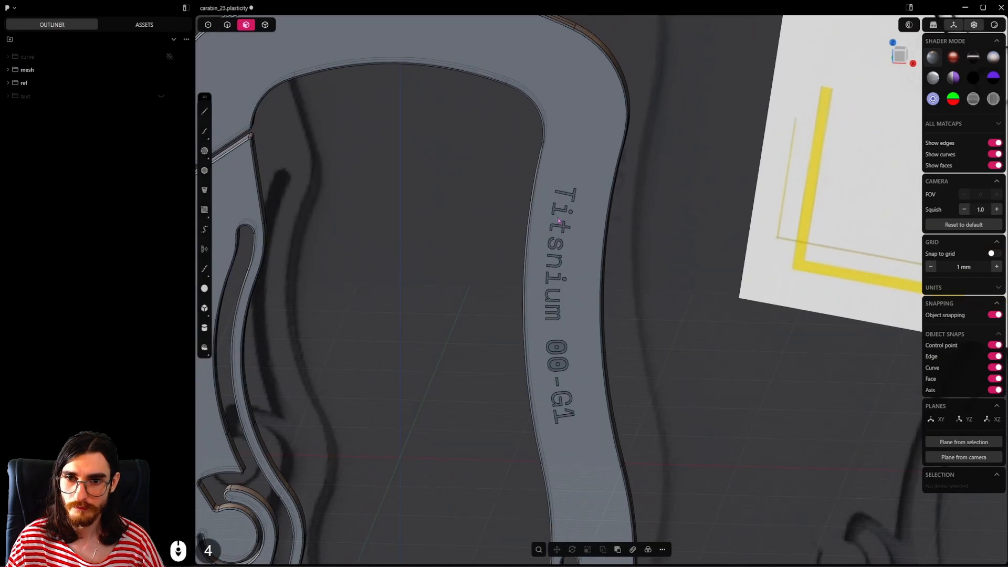
pyautogui.keyDown('alt'); pyautogui.moveTo(525, 237); pyautogui.dragTo(580, 232, button='middle'); pyautogui.keyUp('alt')
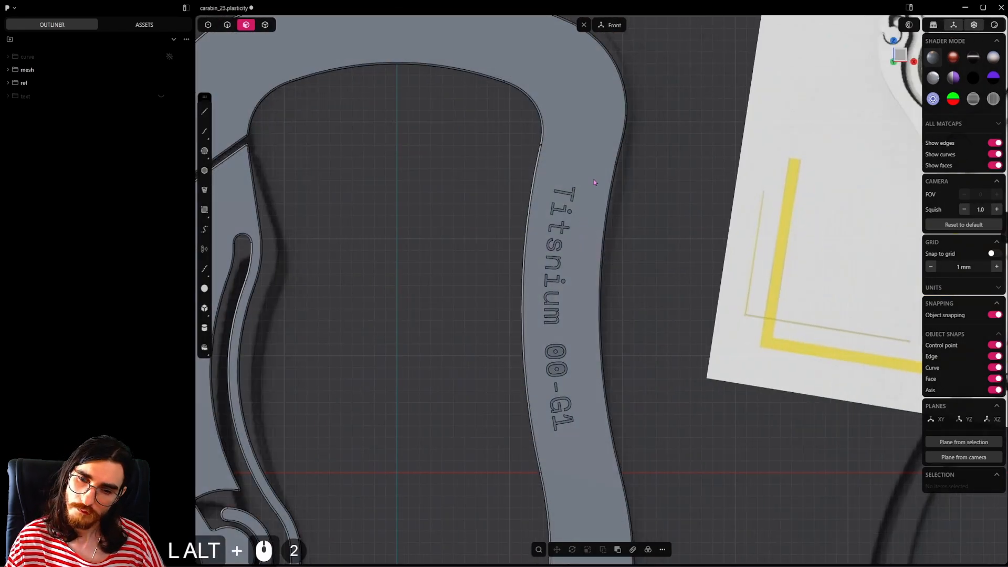
pyautogui.moveTo(593, 179); pyautogui.dragTo(542, 435)
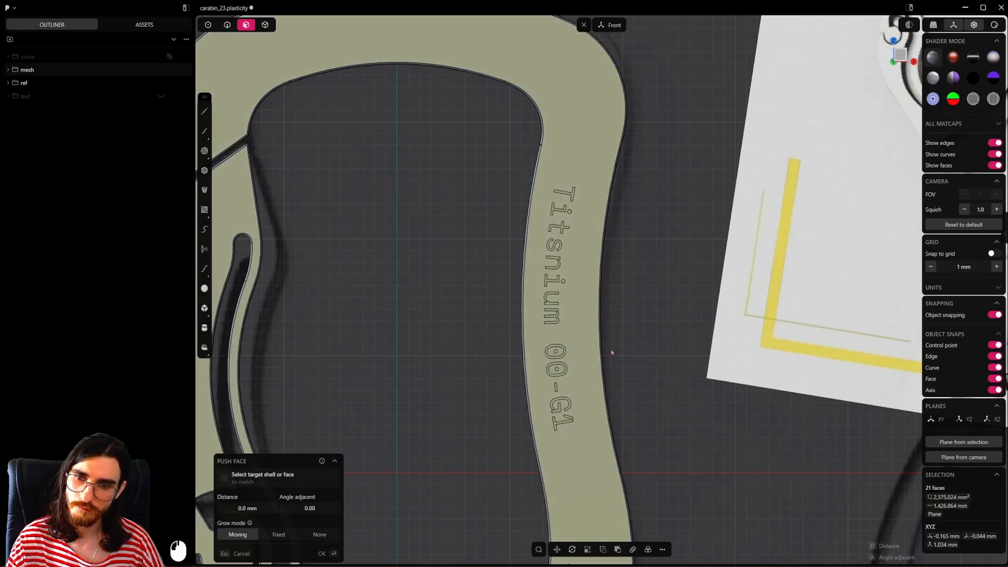
pyautogui.keyDown('ctrl'); pyautogui.click(597, 207); pyautogui.keyUp('ctrl')
pyautogui.scroll(6, 557, 375)
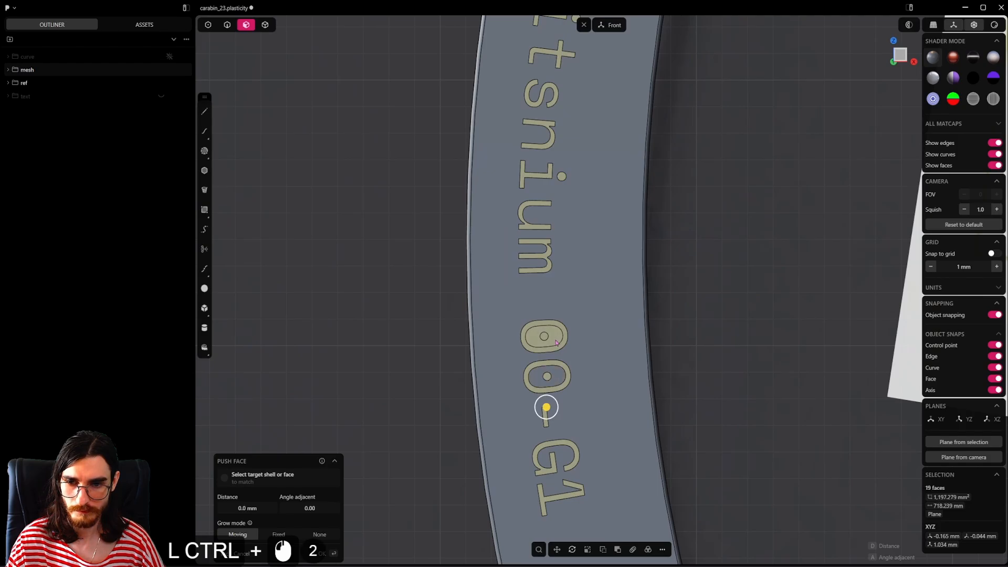
pyautogui.scroll(-20, 557, 342)
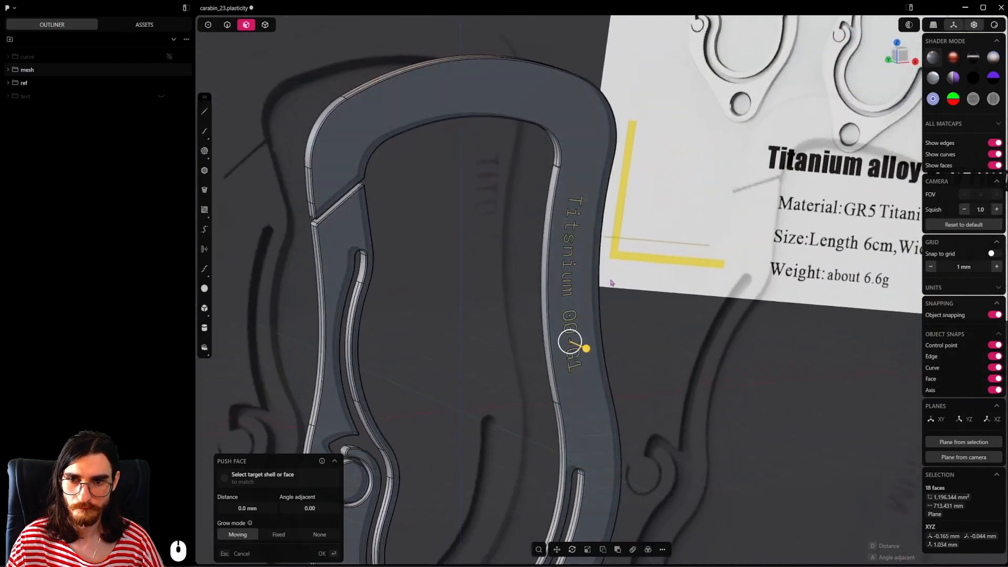
# Step: Try to push the selected lettering faces inward by 0.22 mm
pyautogui.moveTo(611, 283); pyautogui.dragTo(491, 295, button='middle')
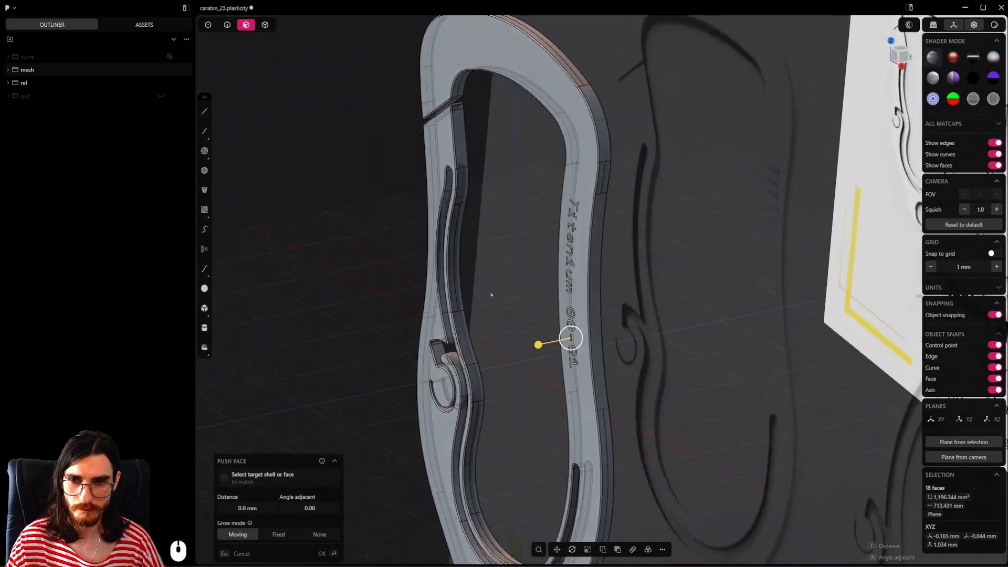
pyautogui.scroll(20, 571, 345)
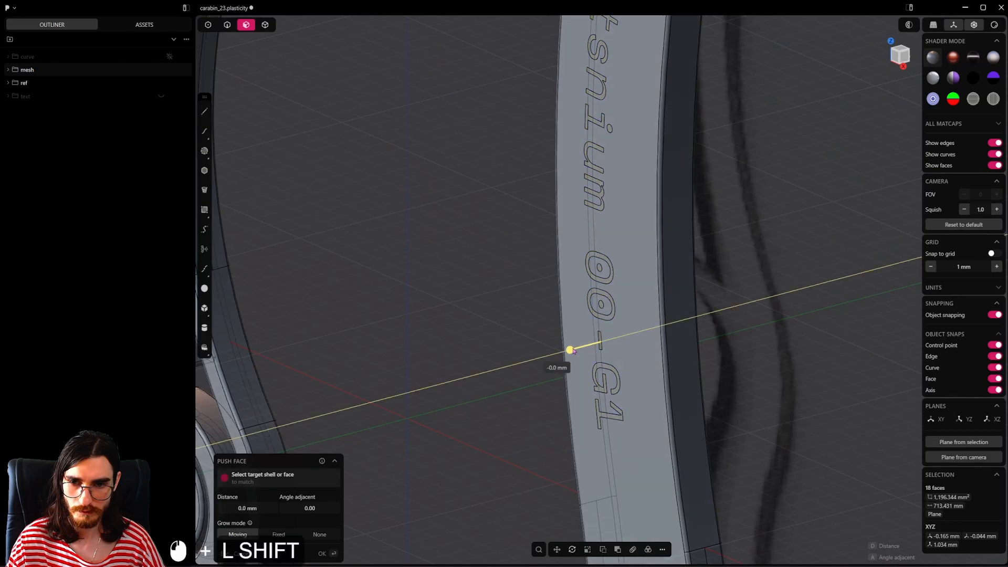
pyautogui.keyDown('shift'); pyautogui.moveTo(572, 351); pyautogui.dragTo(612, 332); pyautogui.keyUp('shift')
pyautogui.scroll(-4, 613, 331)
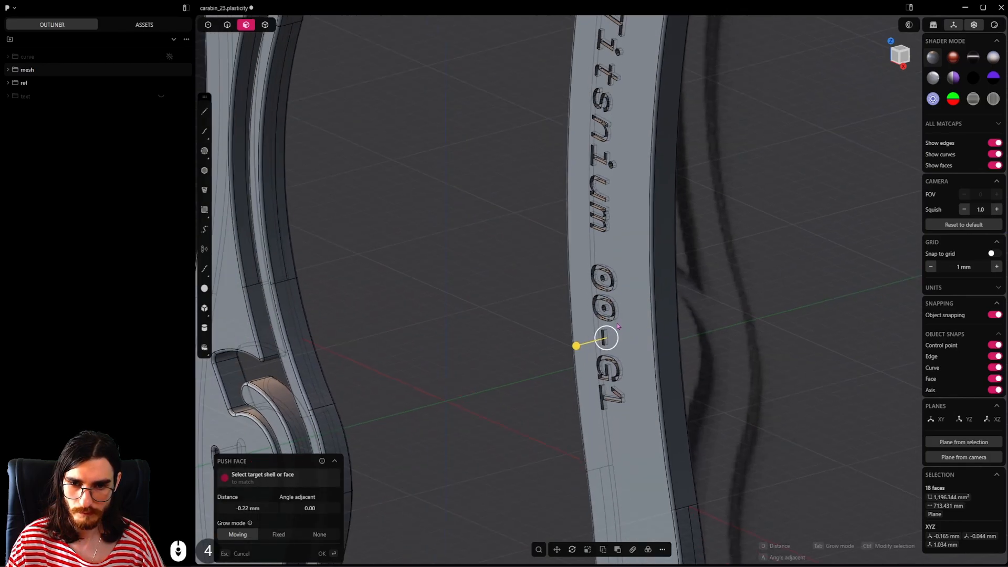
# Step: Reduce the face selection to the imprinted letters only, excluding the carabiner's large flat faces
pyautogui.moveTo(612, 332); pyautogui.dragTo(597, 311, button='middle')
pyautogui.keyDown('shift'); pyautogui.moveTo(612, 331); pyautogui.dragTo(610, 359, button='middle'); pyautogui.keyUp('shift')
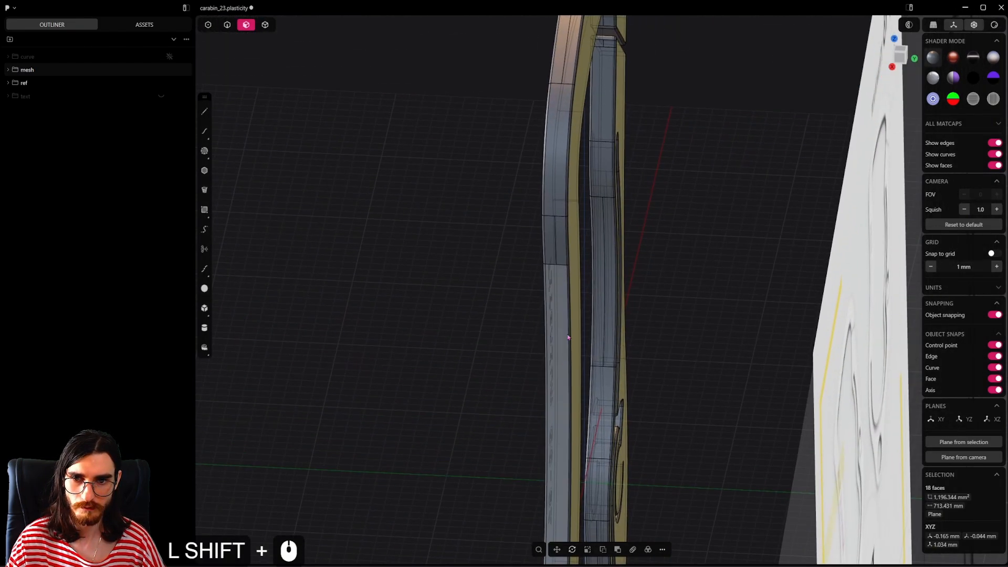
pyautogui.keyDown('ctrl'); pyautogui.click(579, 268); pyautogui.keyUp('ctrl')
pyautogui.keyDown('shift'); pyautogui.moveTo(610, 359); pyautogui.dragTo(657, 249, button='middle'); pyautogui.keyUp('shift')
pyautogui.scroll(-20, 598, 330)
pyautogui.moveTo(597, 336)
pyautogui.mouseDown(button='middle')
pyautogui.moveTo(572, 361)
pyautogui.moveTo(603, 277)
pyautogui.moveTo(605, 320)
pyautogui.mouseUp(button='middle')
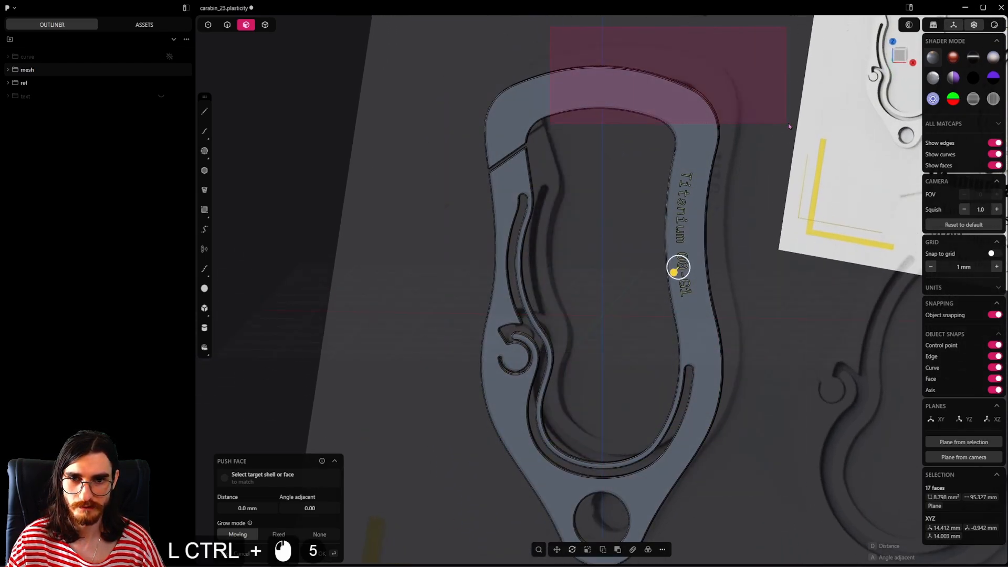
pyautogui.moveTo(771, 122); pyautogui.dragTo(656, 315, button='middle')
# Step: Push the selected letter faces 0.13 mm into the right arm to engrave the text
pyautogui.scroll(10, 666, 222)
pyautogui.moveTo(557, 343); pyautogui.dragTo(595, 334)
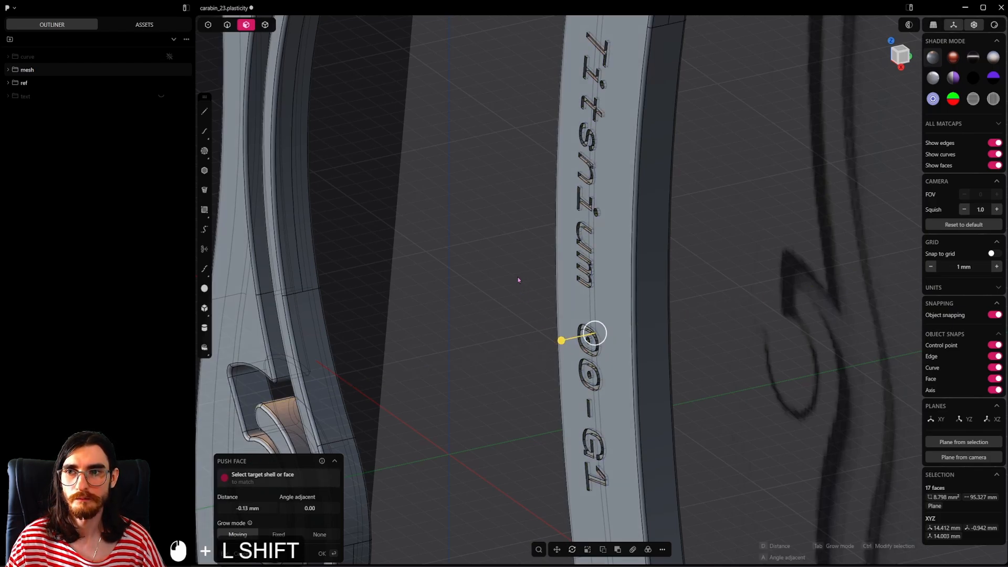
pyautogui.click(265, 24)
pyautogui.click(445, 190)
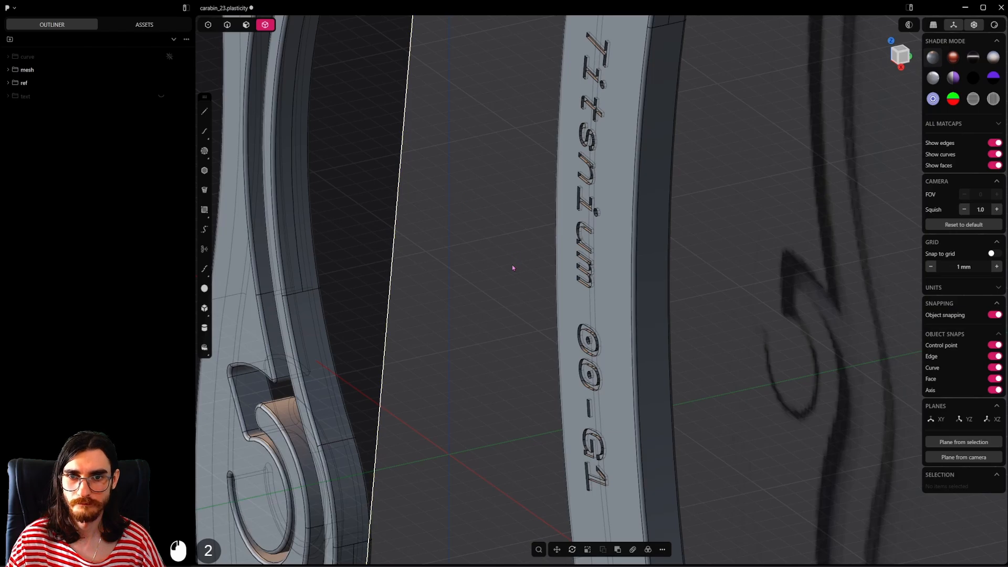
# Step: Delete the redundant topology of the engraved carabiner solid and save the file
pyautogui.scroll(-6, 513, 267)
pyautogui.moveTo(513, 268); pyautogui.dragTo(643, 292, button='middle')
pyautogui.scroll(5, 684, 260)
pyautogui.moveTo(685, 257); pyautogui.dragTo(645, 269, button='middle')
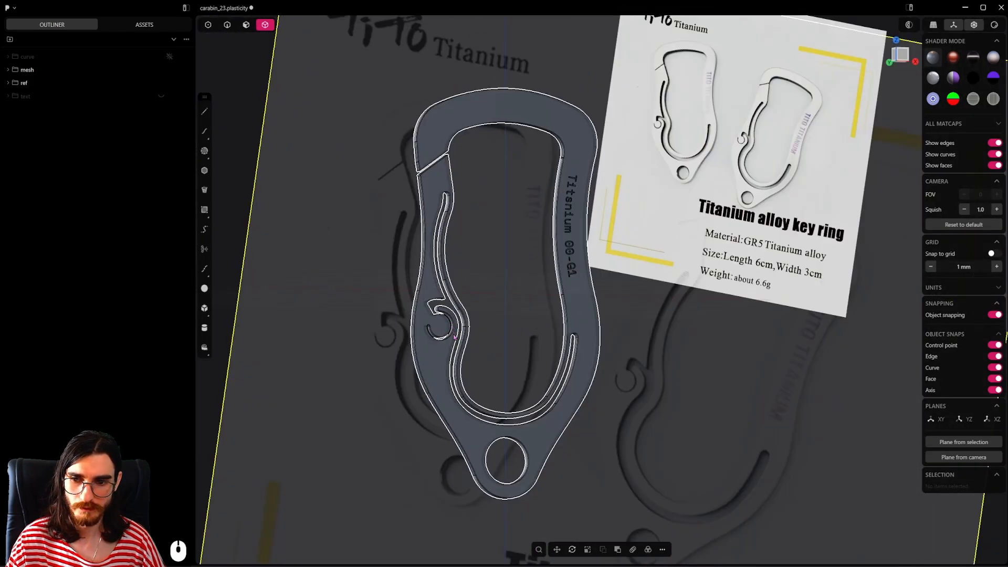
pyautogui.keyDown('shift'); pyautogui.moveTo(492, 377); pyautogui.dragTo(500, 401, button='middle'); pyautogui.keyUp('shift')
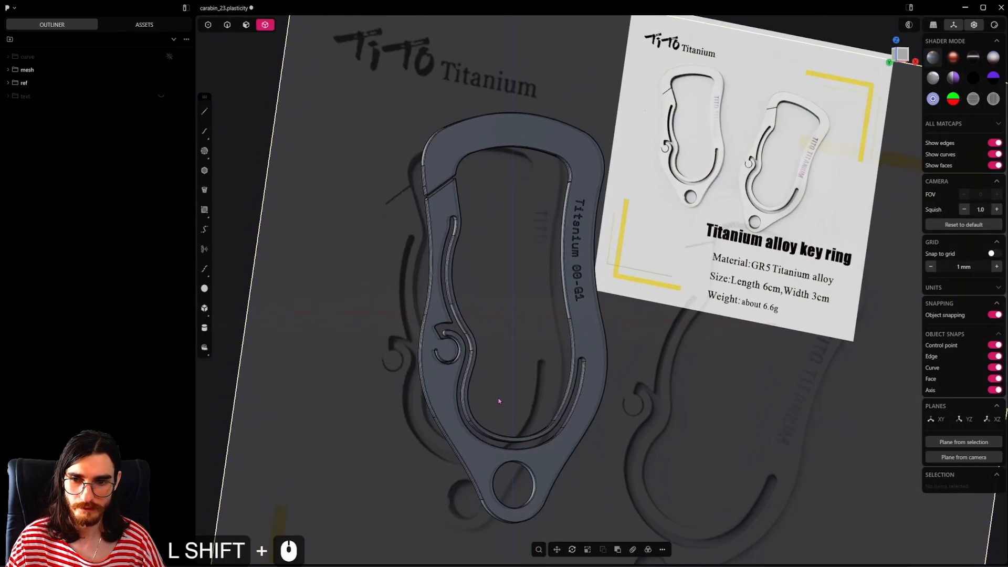
pyautogui.moveTo(557, 328); pyautogui.dragTo(593, 257, button='middle')
pyautogui.click(586, 247)
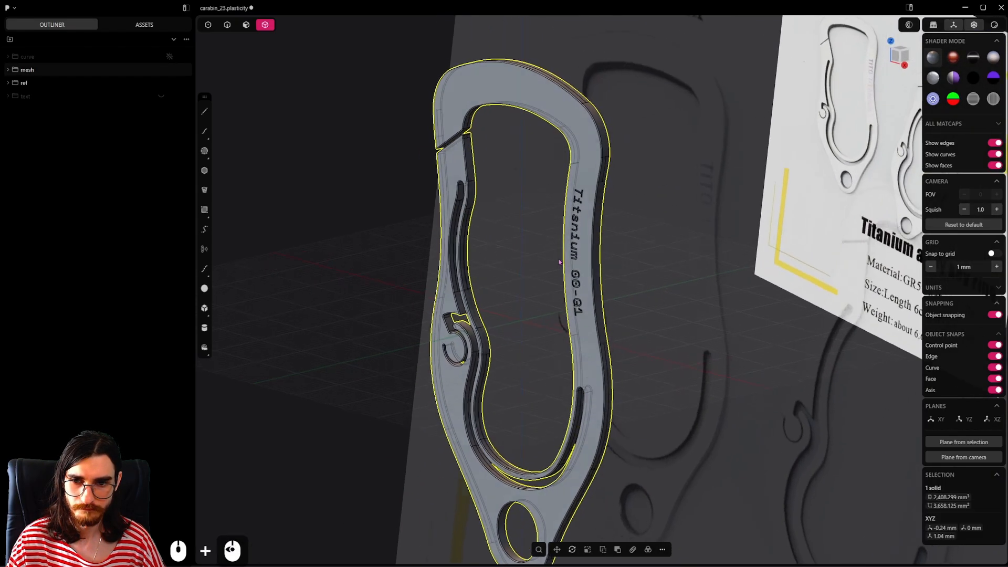
pyautogui.scroll(3, 596, 260)
pyautogui.press('f')
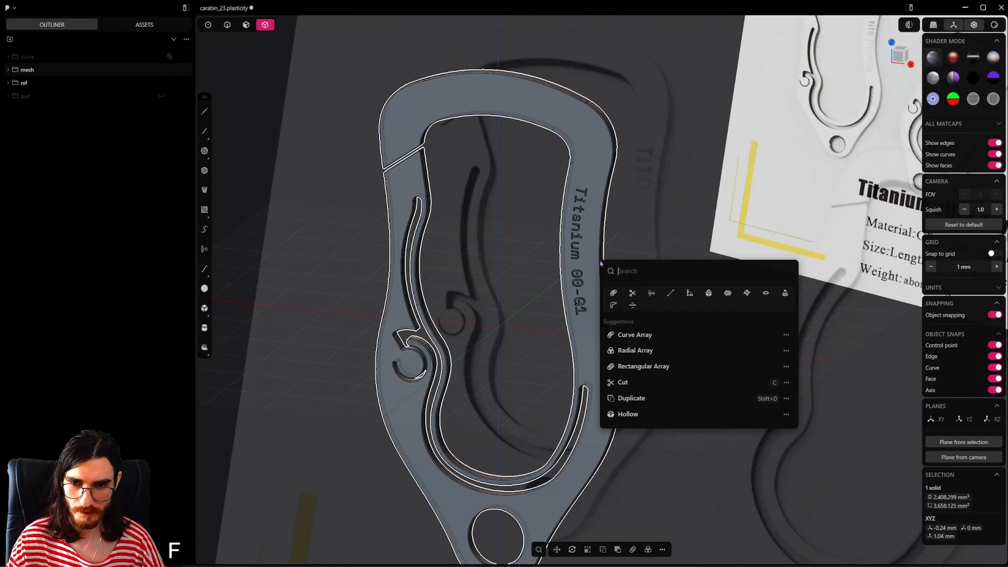
pyautogui.click(675, 298)
pyautogui.hotkey('ctrl', 's')
# Step: Give the carabiner a metallic material with roughness 0.21, metalness 1.00 and a dark blue-grey colour of RGB 31, 41, 45
pyautogui.scroll(-5, 583, 307)
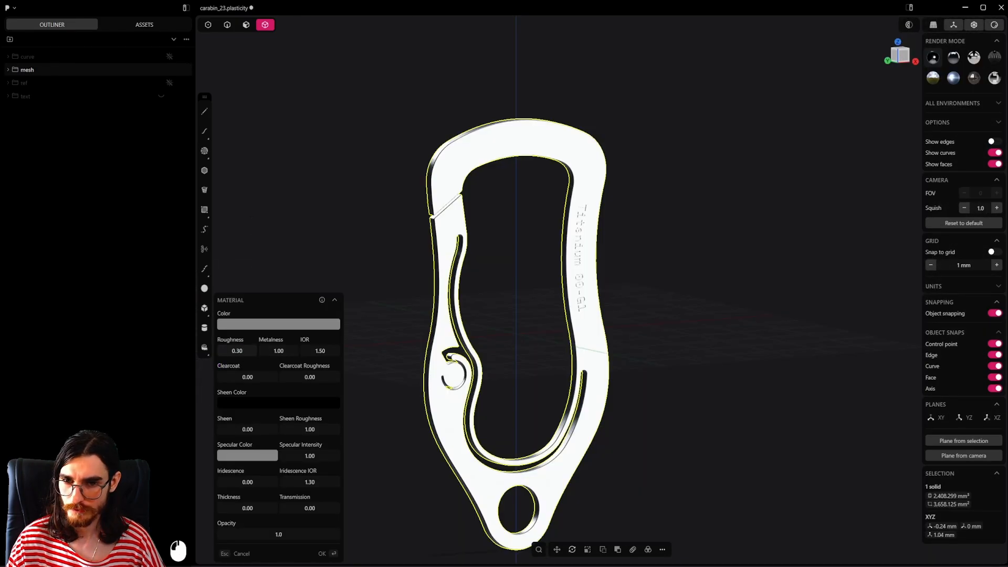
pyautogui.moveTo(242, 351); pyautogui.dragTo(236, 351)
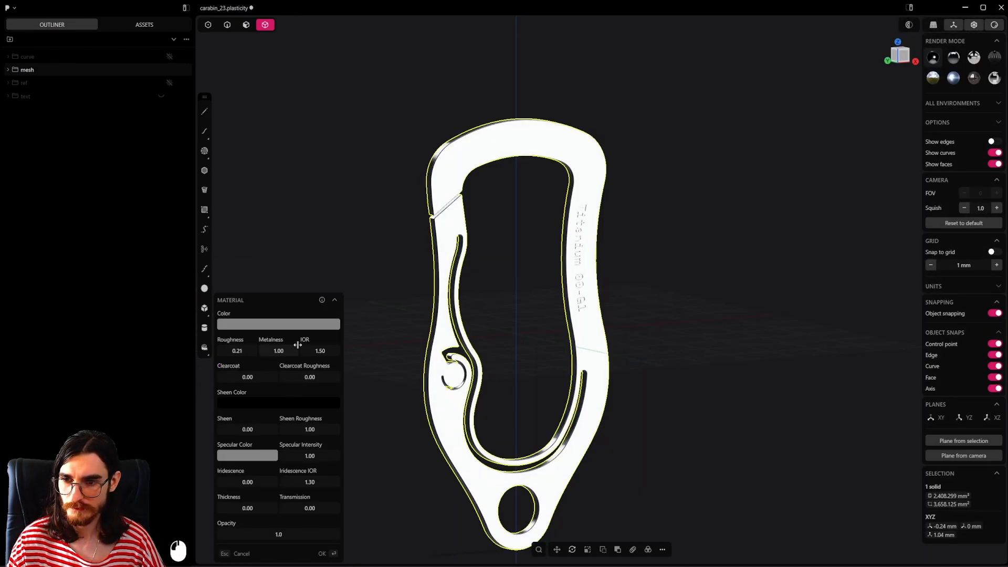
pyautogui.click(309, 325)
pyautogui.click(274, 380)
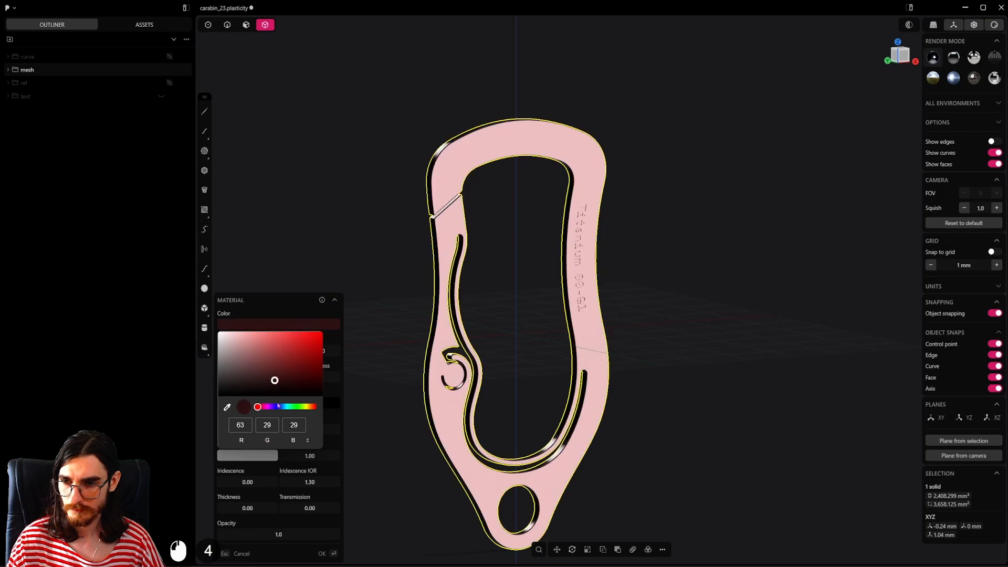
pyautogui.click(284, 407)
pyautogui.moveTo(275, 380)
pyautogui.mouseDown()
pyautogui.moveTo(234, 362)
pyautogui.moveTo(234, 378)
pyautogui.moveTo(250, 385)
pyautogui.mouseUp()
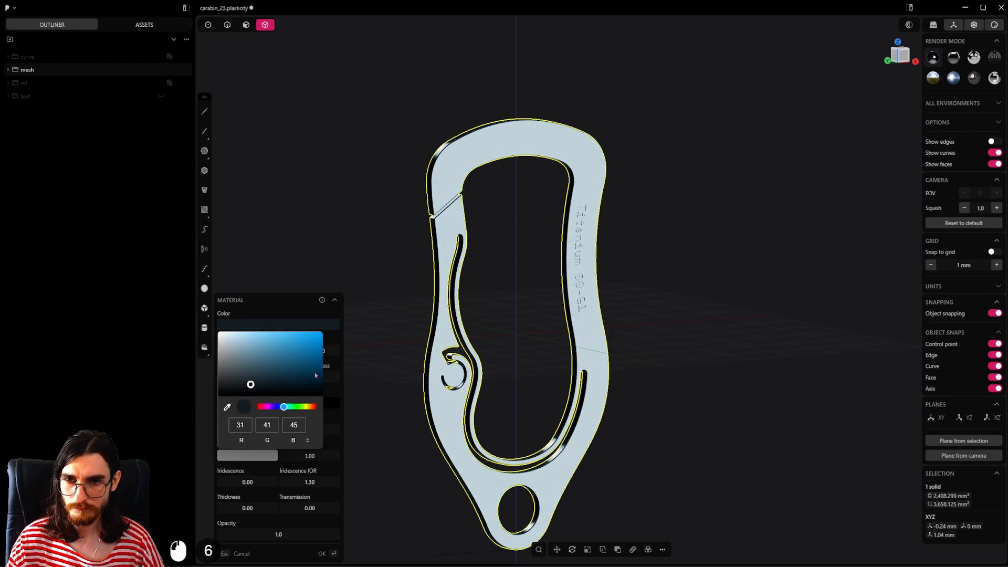
# Step: Examine the rendered carabiner under different render environments and from several angles
pyautogui.click(970, 58)
pyautogui.click(955, 63)
pyautogui.scroll(3, 610, 314)
pyautogui.moveTo(717, 283); pyautogui.dragTo(635, 258, button='middle')
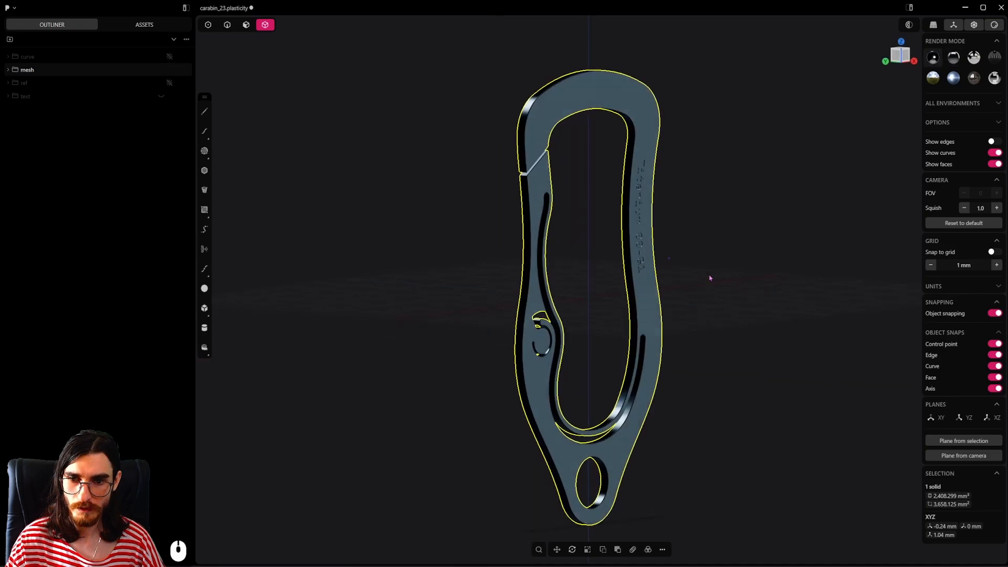
pyautogui.scroll(2, 677, 287)
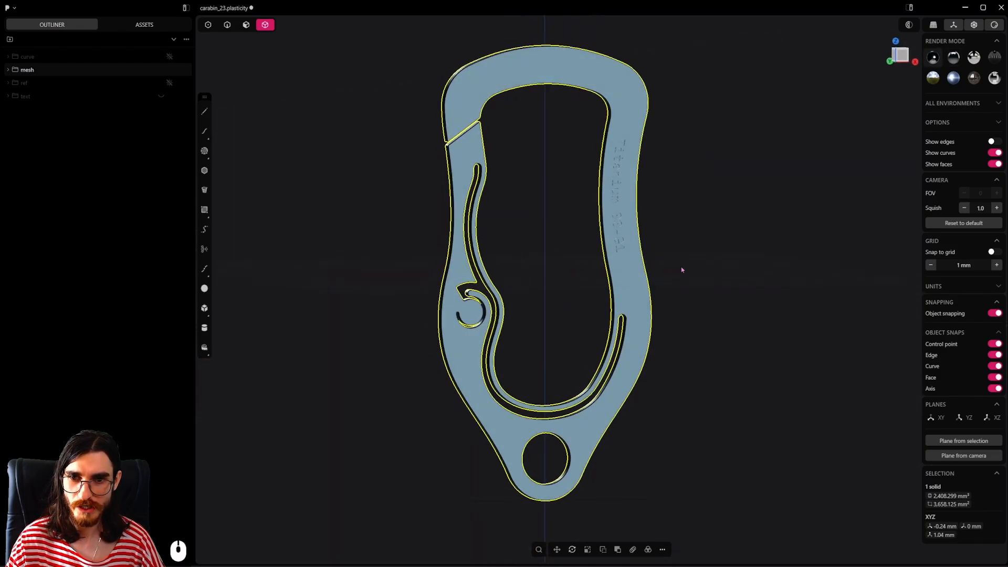
pyautogui.click(691, 277)
pyautogui.scroll(1, 593, 304)
pyautogui.moveTo(588, 307)
pyautogui.mouseDown(button='middle')
pyautogui.moveTo(562, 313)
pyautogui.moveTo(576, 316)
pyautogui.mouseUp(button='middle')
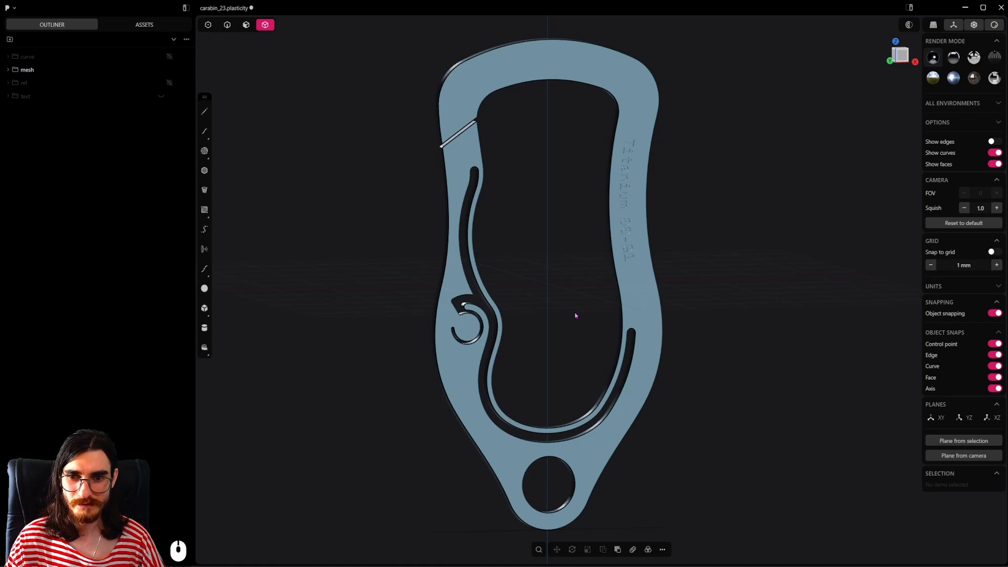